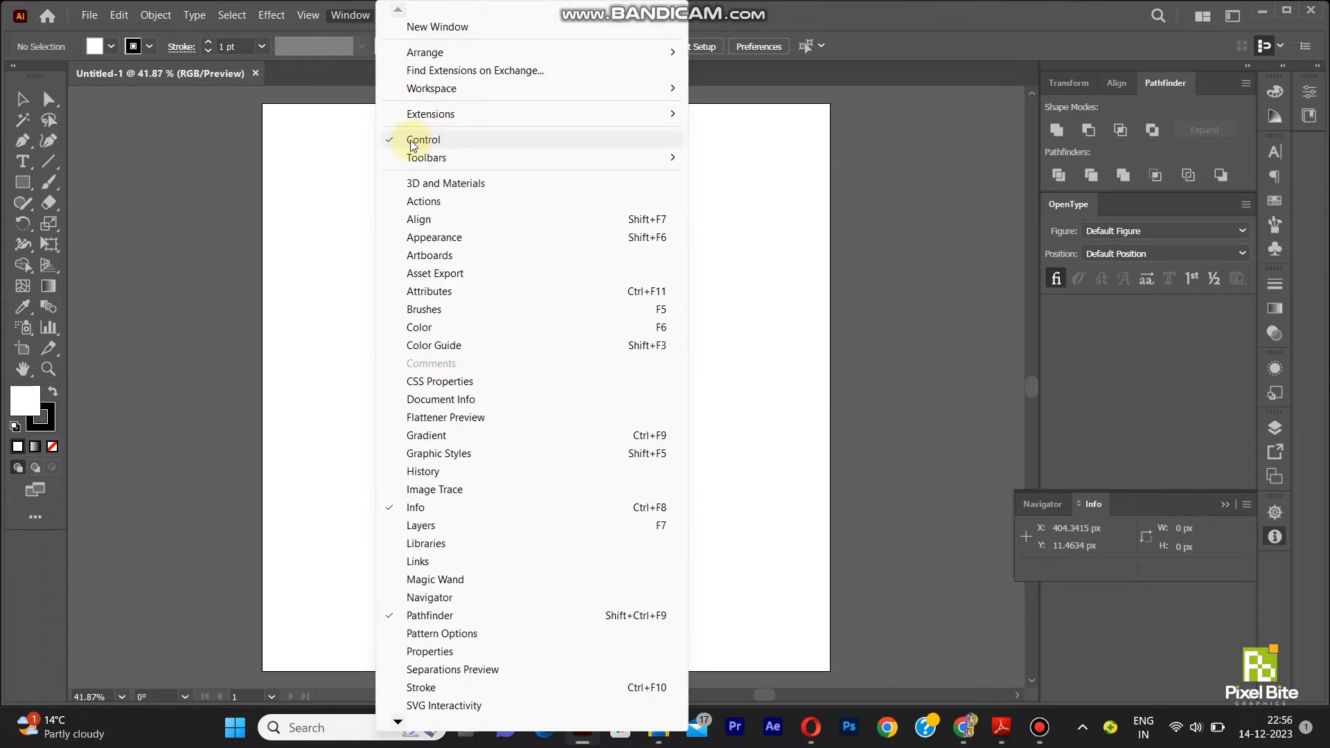
- Show the Info and Layers panels in the workspace
click(421, 525)
click(344, 17)
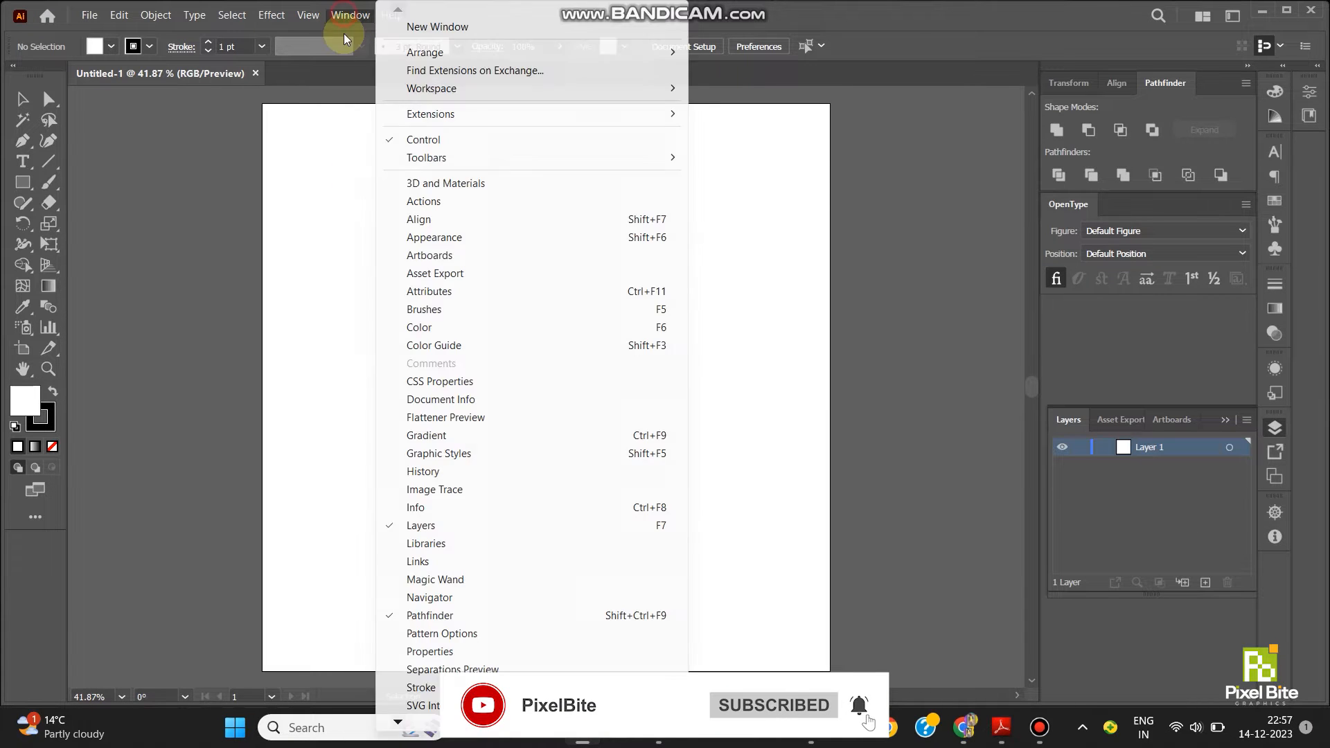
click(416, 508)
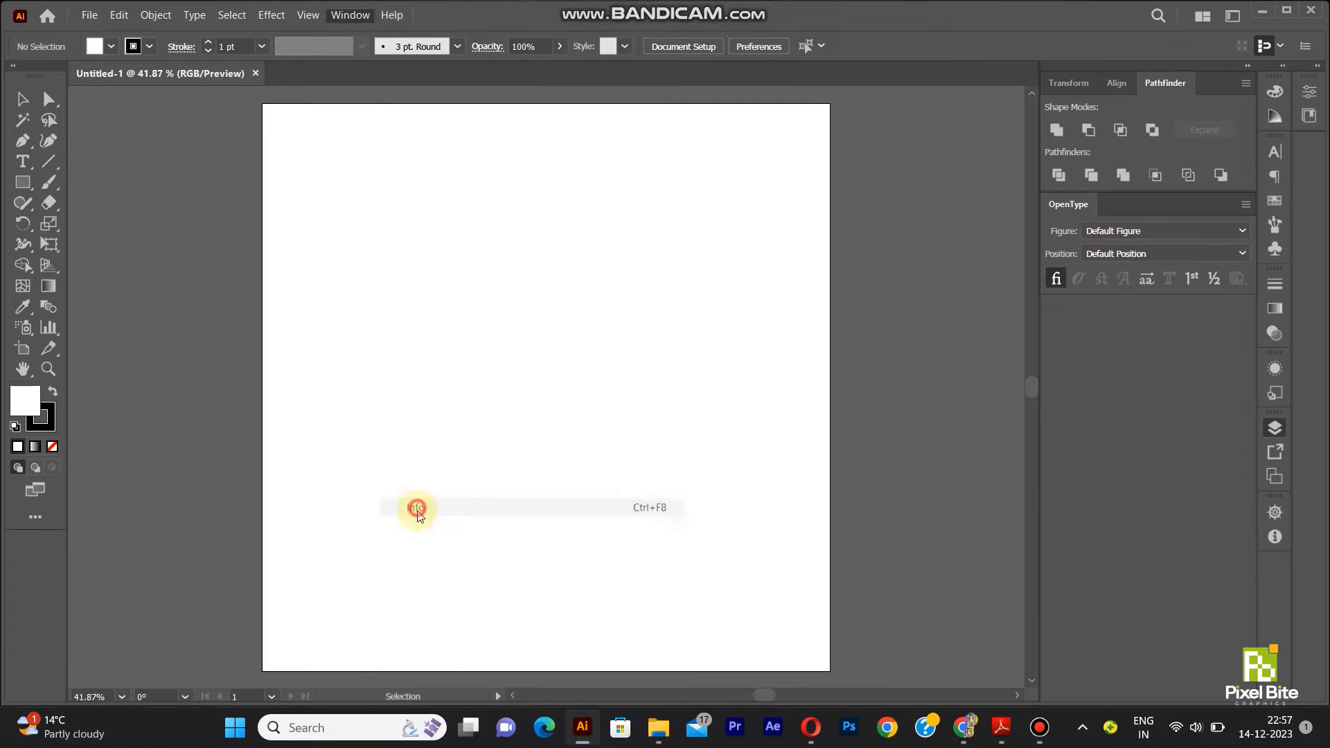
click(344, 17)
click(421, 523)
- Show the document grid over the blank artboard
click(308, 16)
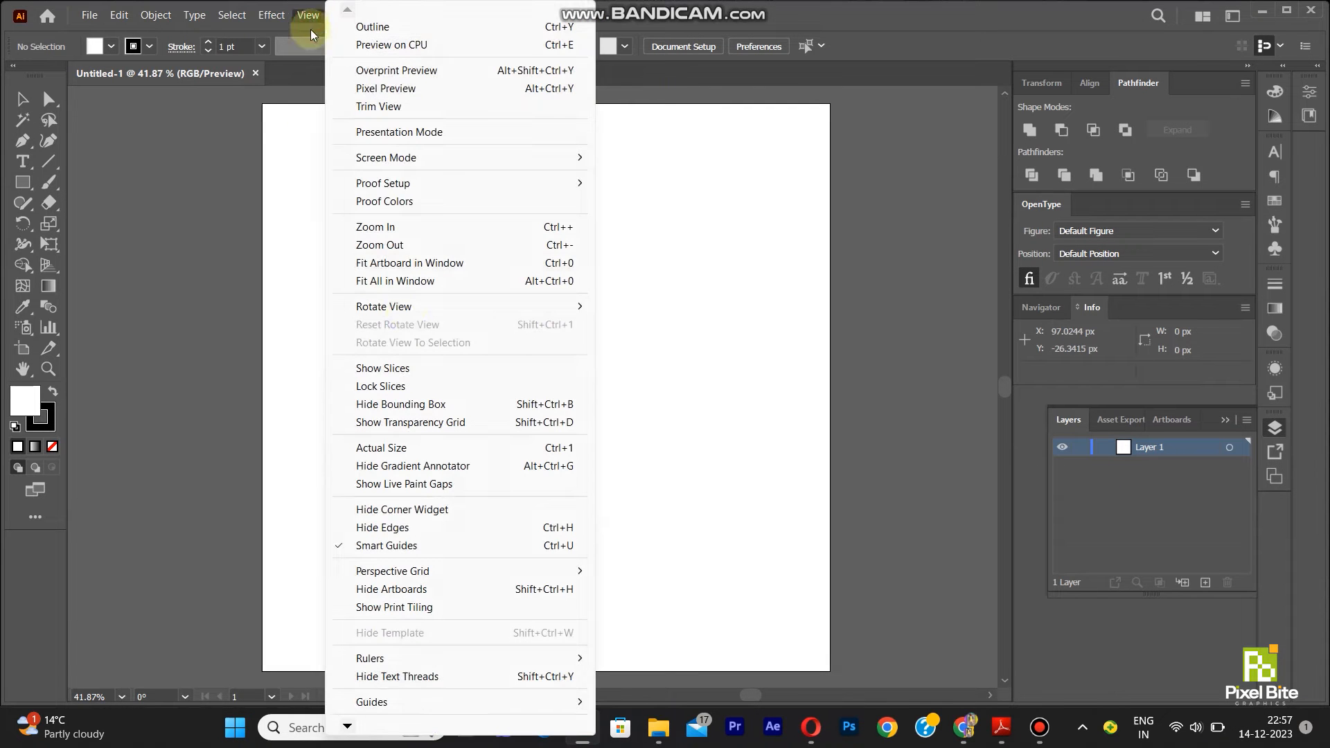
click(347, 725)
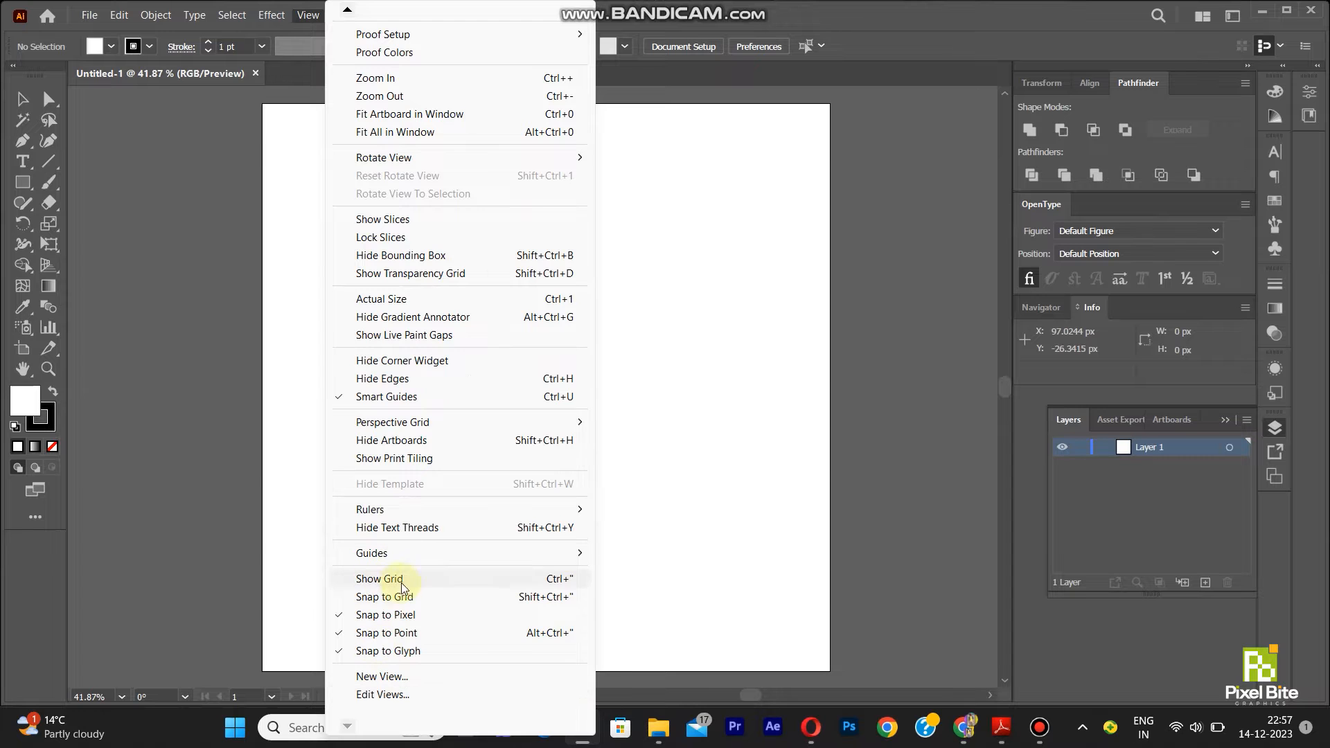
click(405, 580)
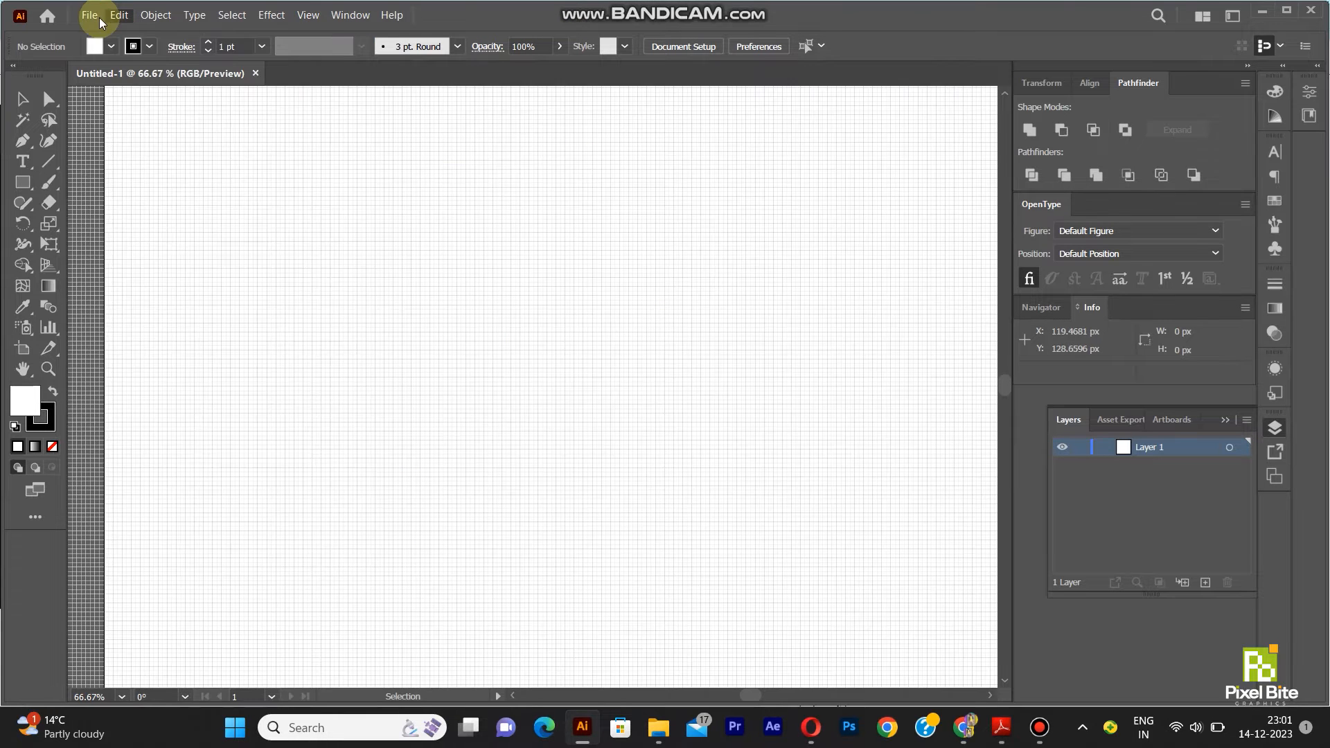
- Set the grid subdivisions to 10 in the Guides & Grid preferences
click(94, 16)
mouse_move(115, 23)
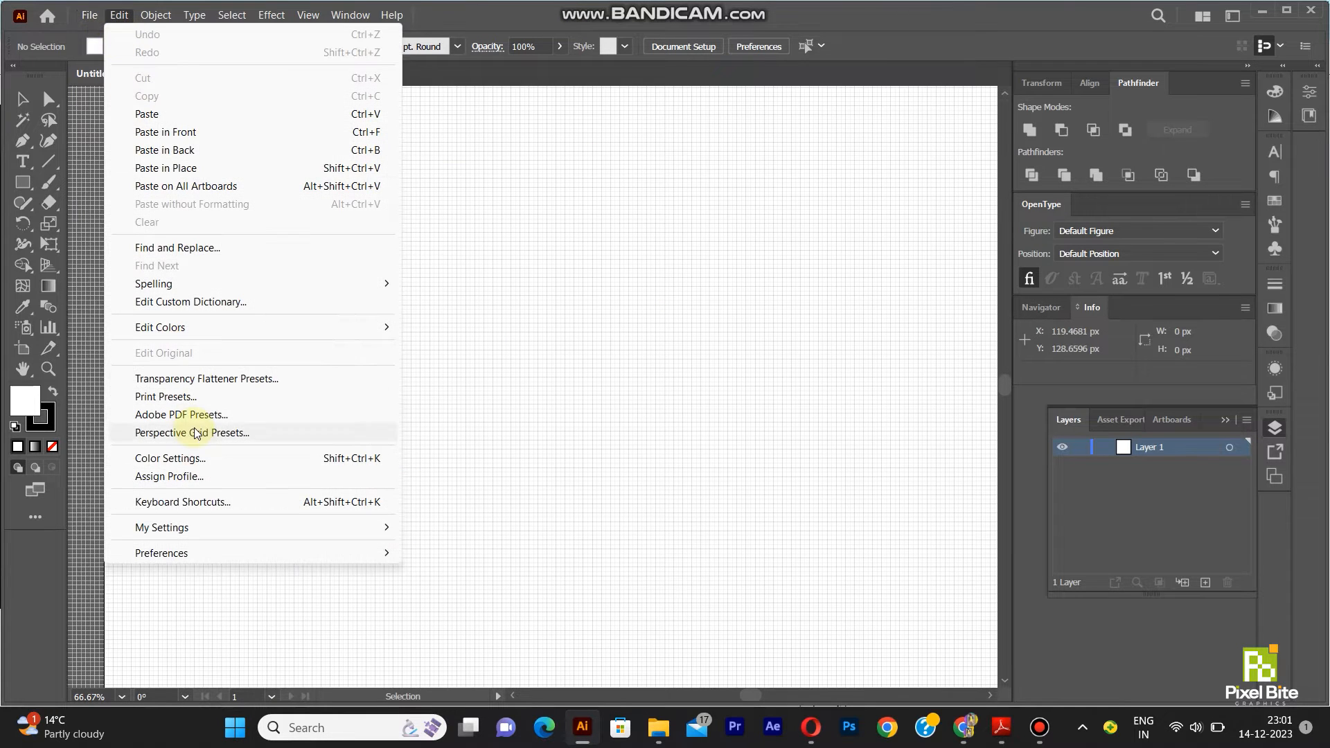
mouse_move(223, 552)
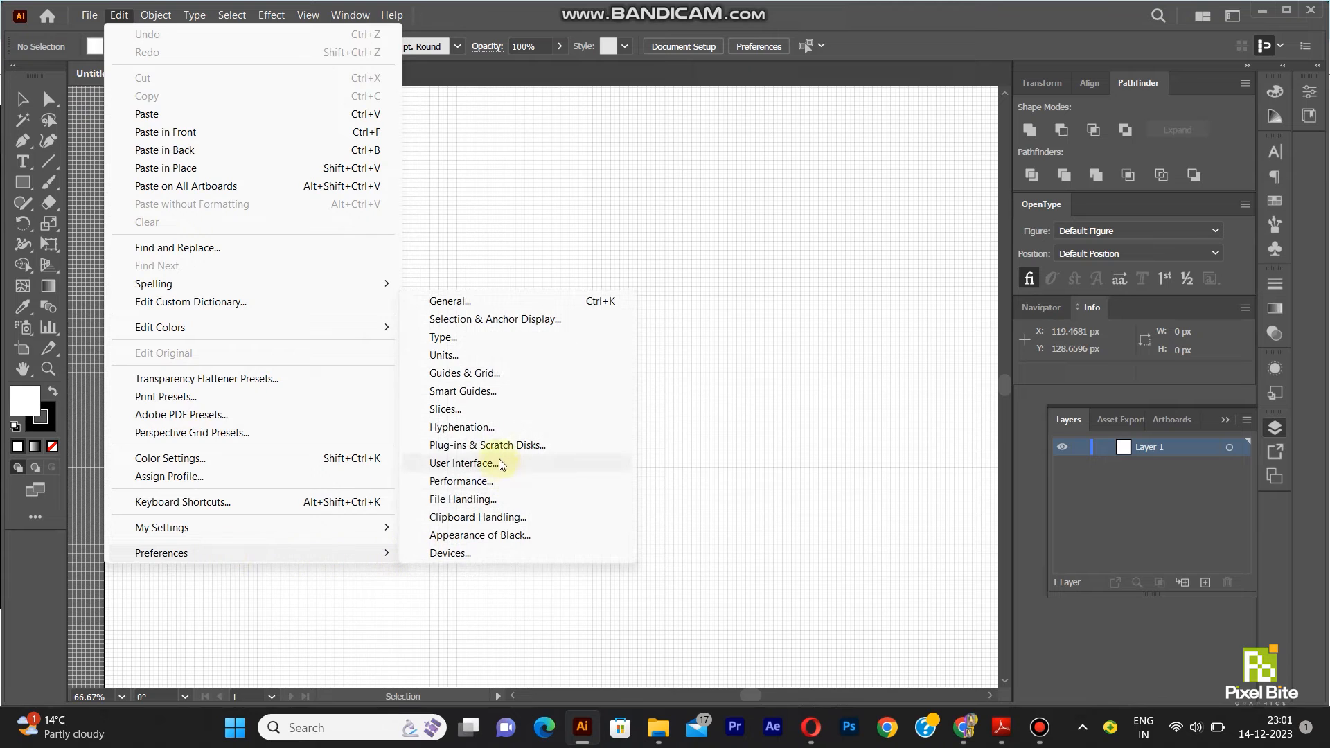
click(500, 374)
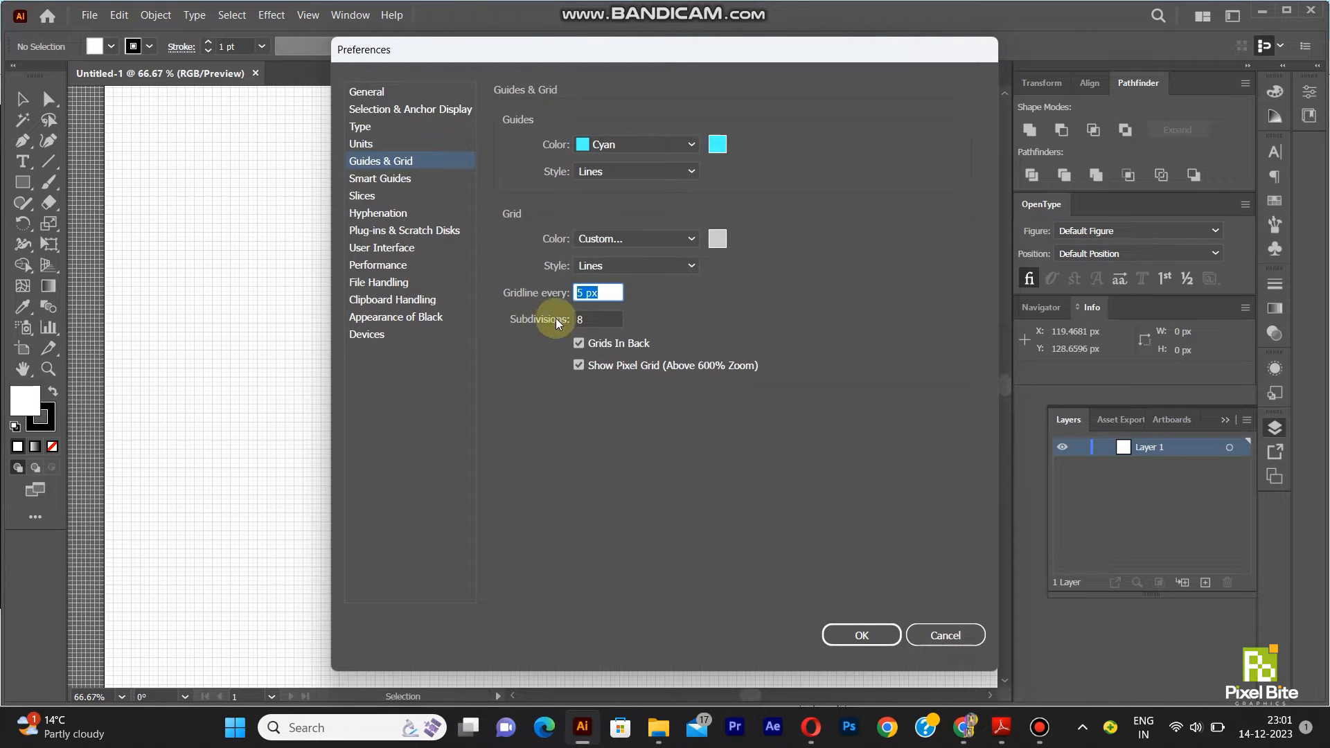
double_click(582, 318)
text(10)
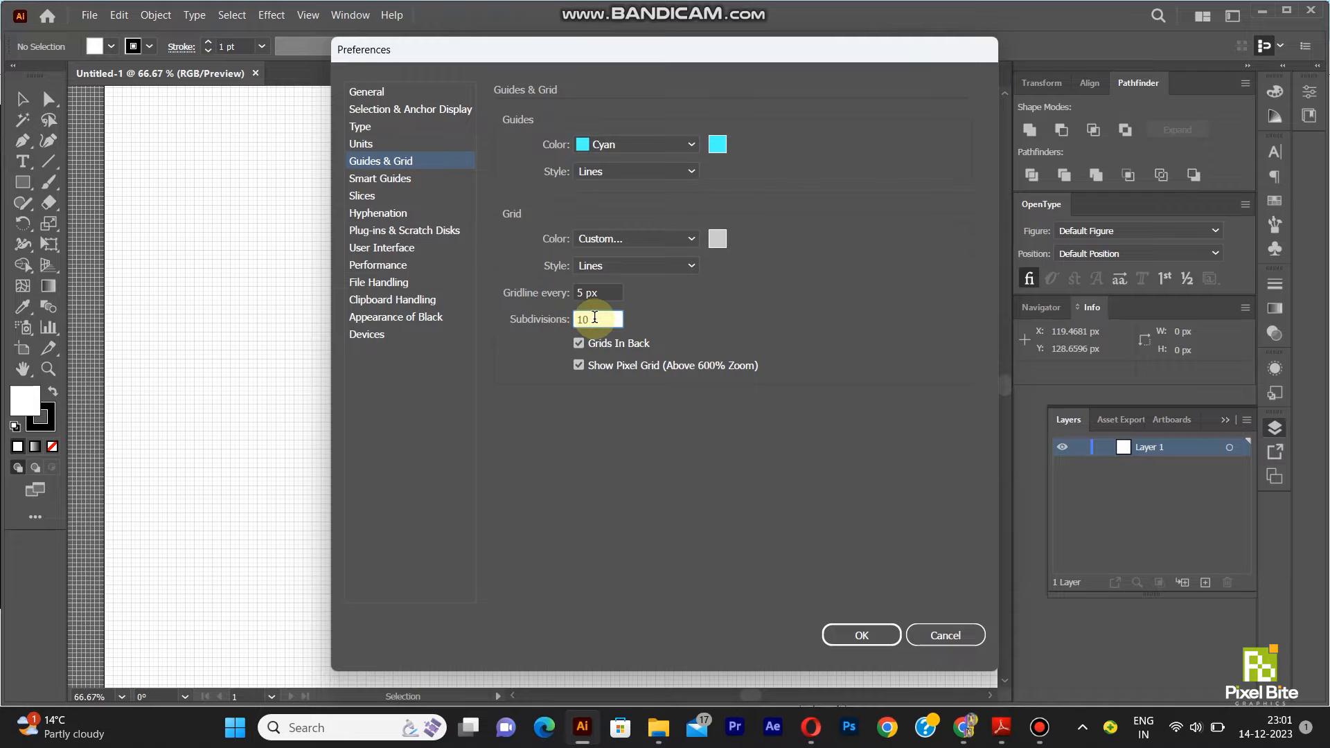
click(866, 628)
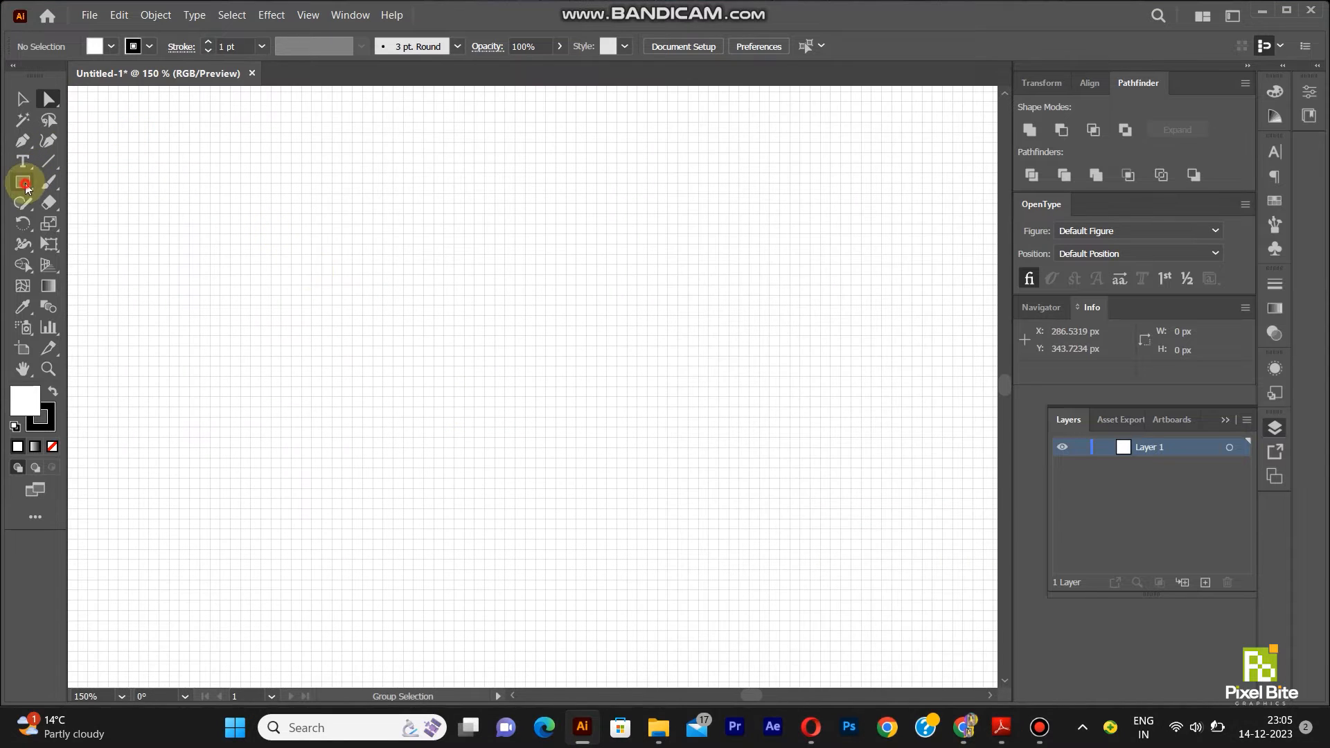
- Create a rectangle 95 px wide and 140 px high on the artboard
click(25, 183)
click(508, 398)
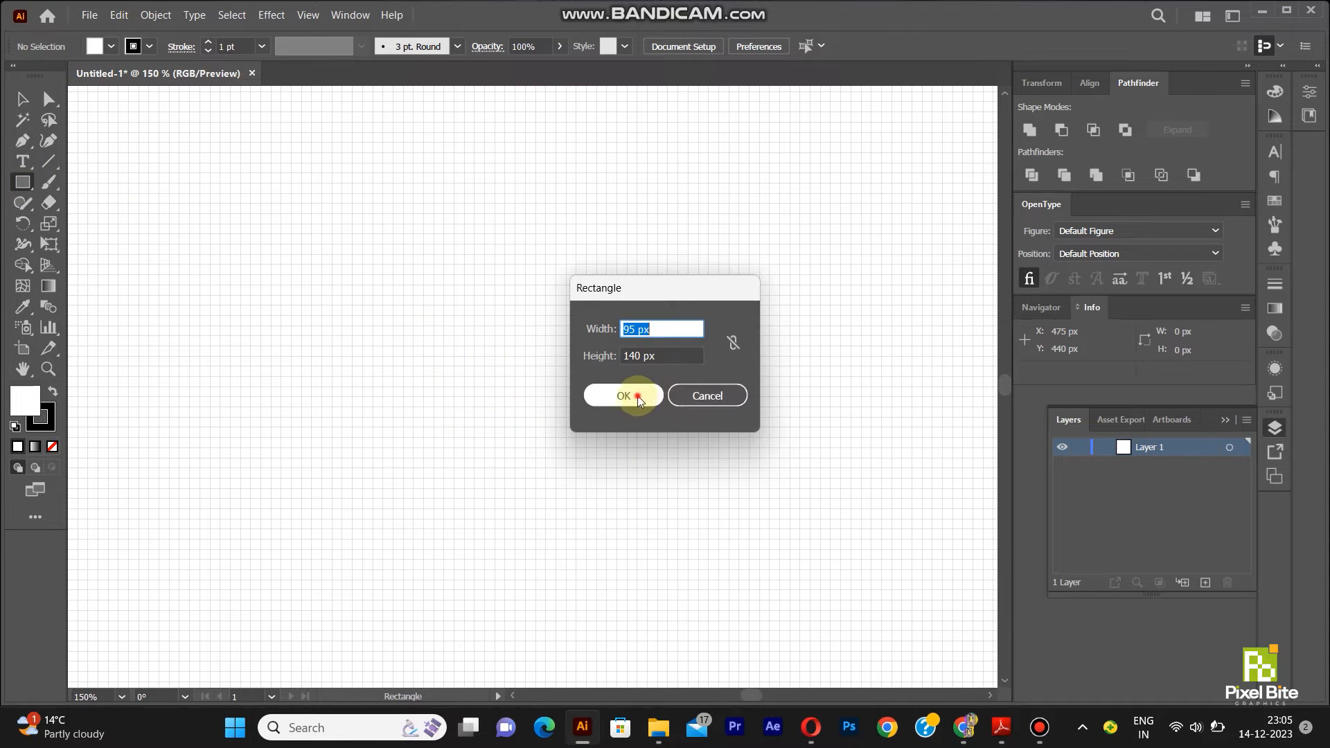
click(618, 392)
scroll(474, 317, down, 1)
scroll(559, 444, up, 4)
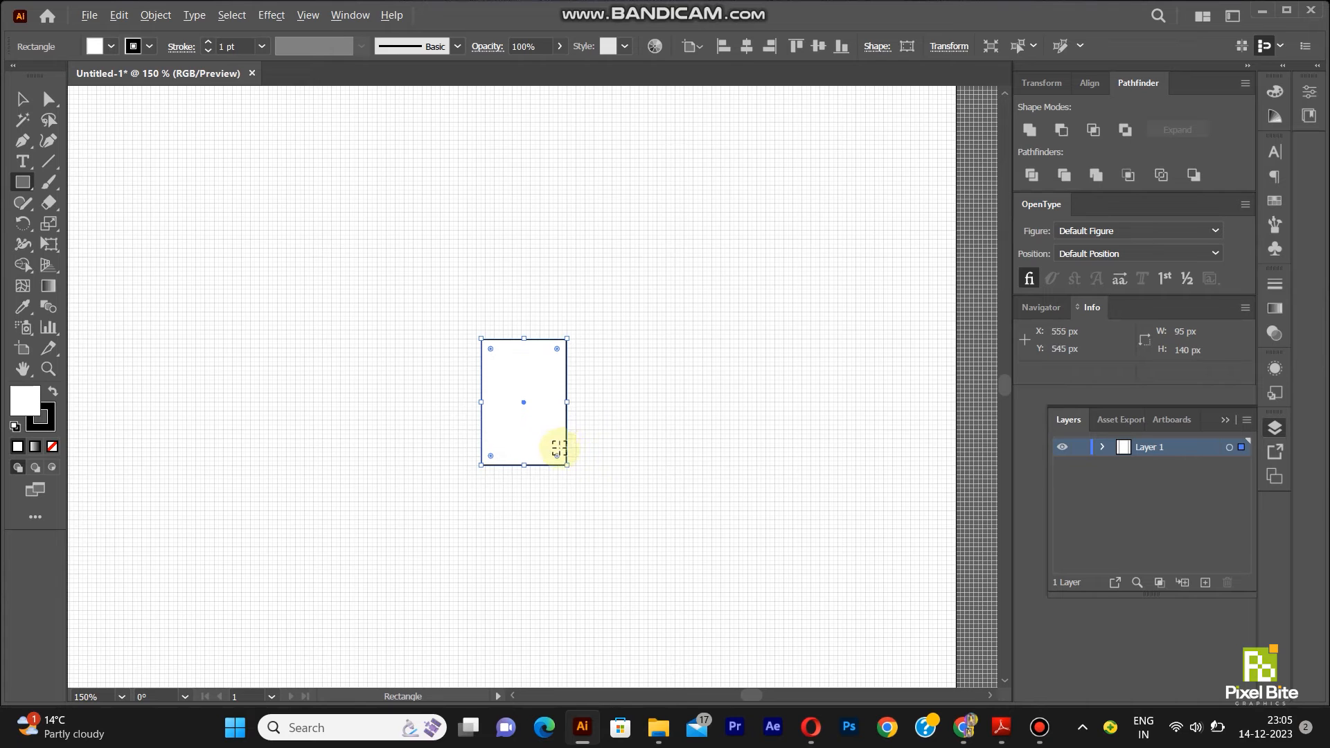
click(49, 99)
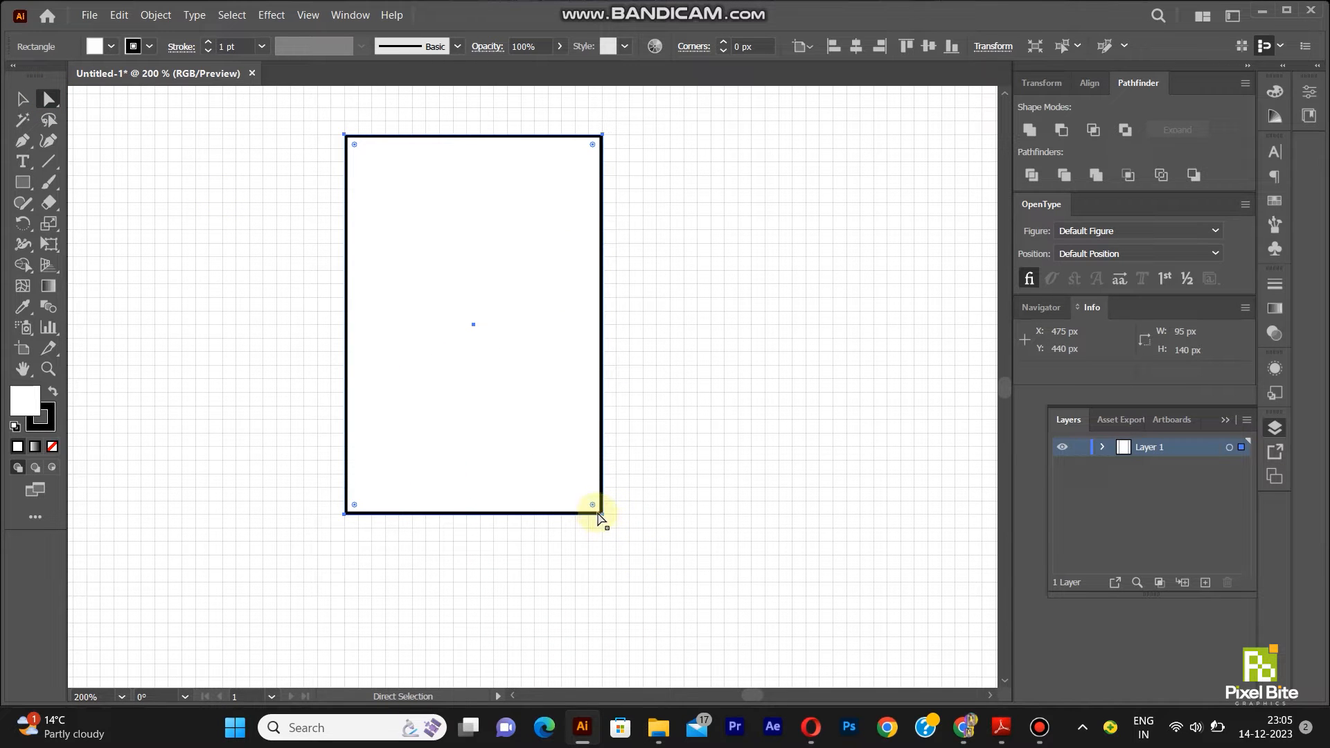
click(602, 514)
drag(603, 514, 602, 339)
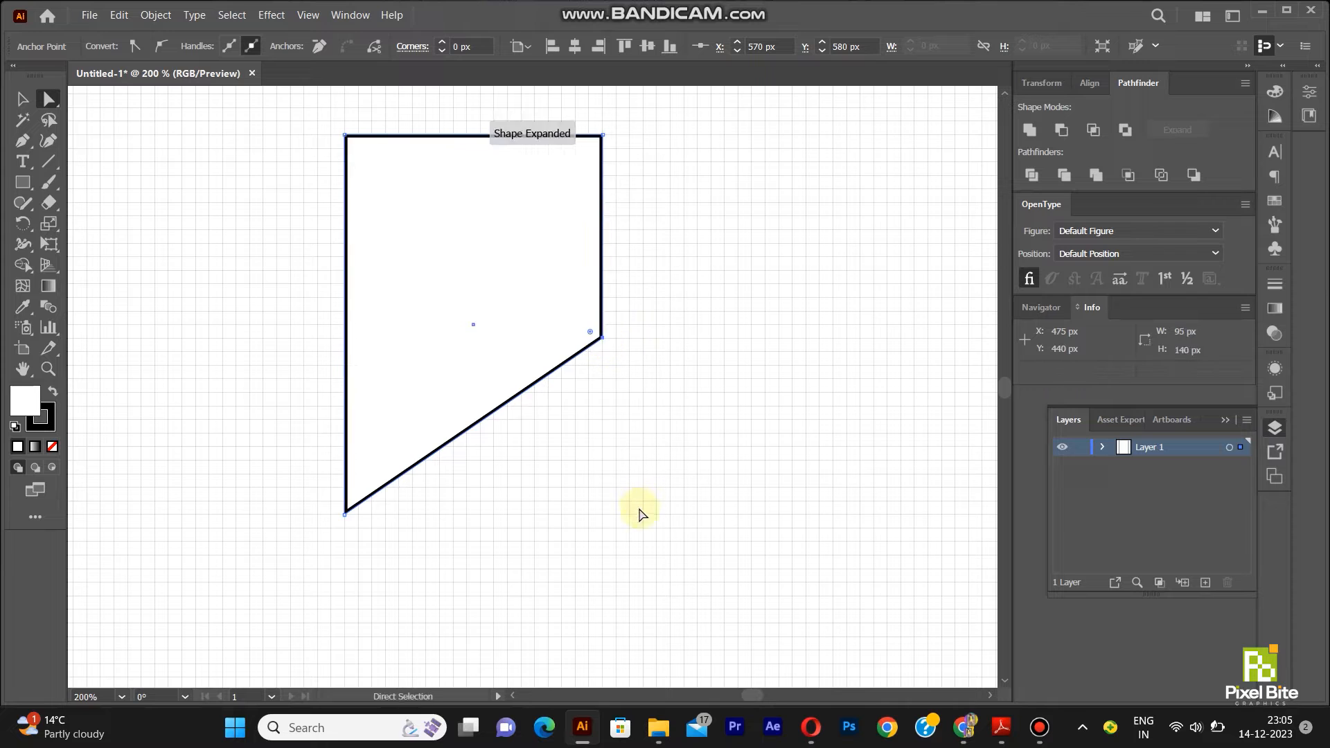
key(ctrl+z)
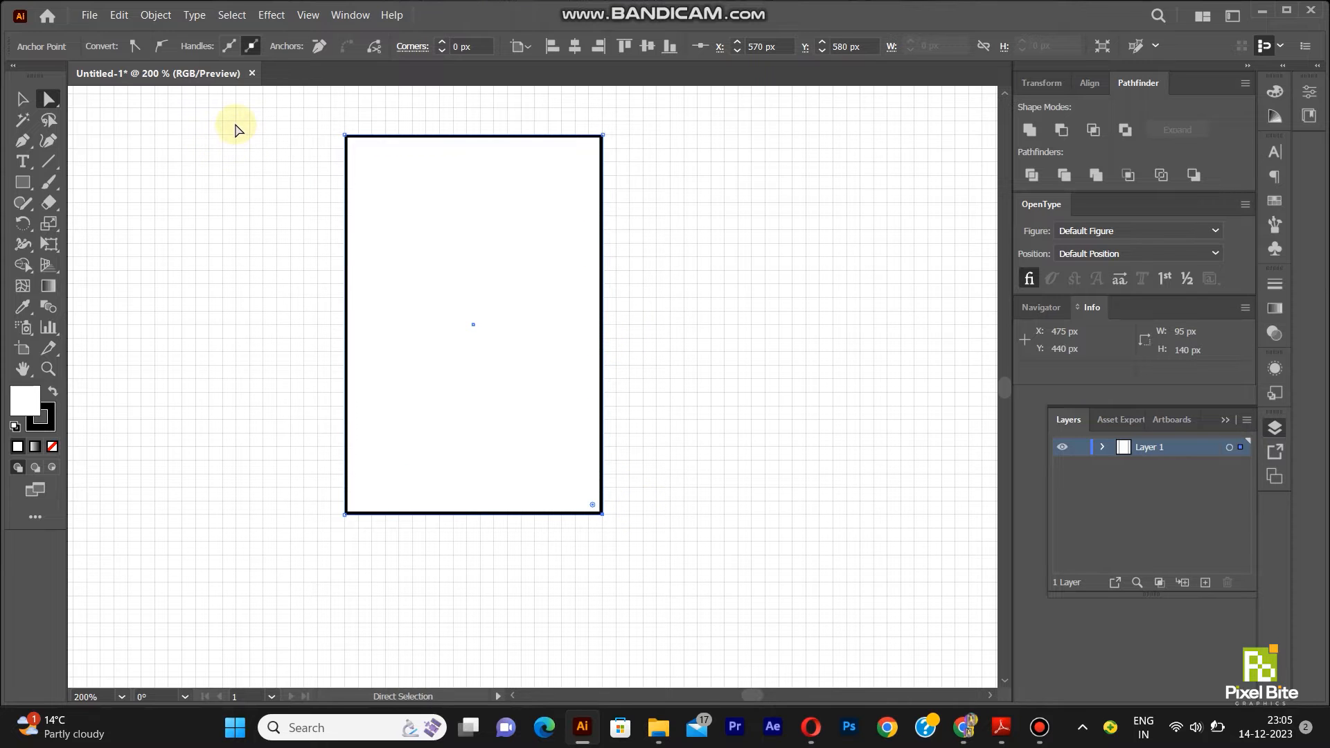
- Draw a horizontal line about 185 px long across the rectangle and center-align the two shapes horizontally and vertically
click(48, 161)
drag(198, 333, 701, 334)
click(24, 99)
click(429, 140)
shift+click(649, 338)
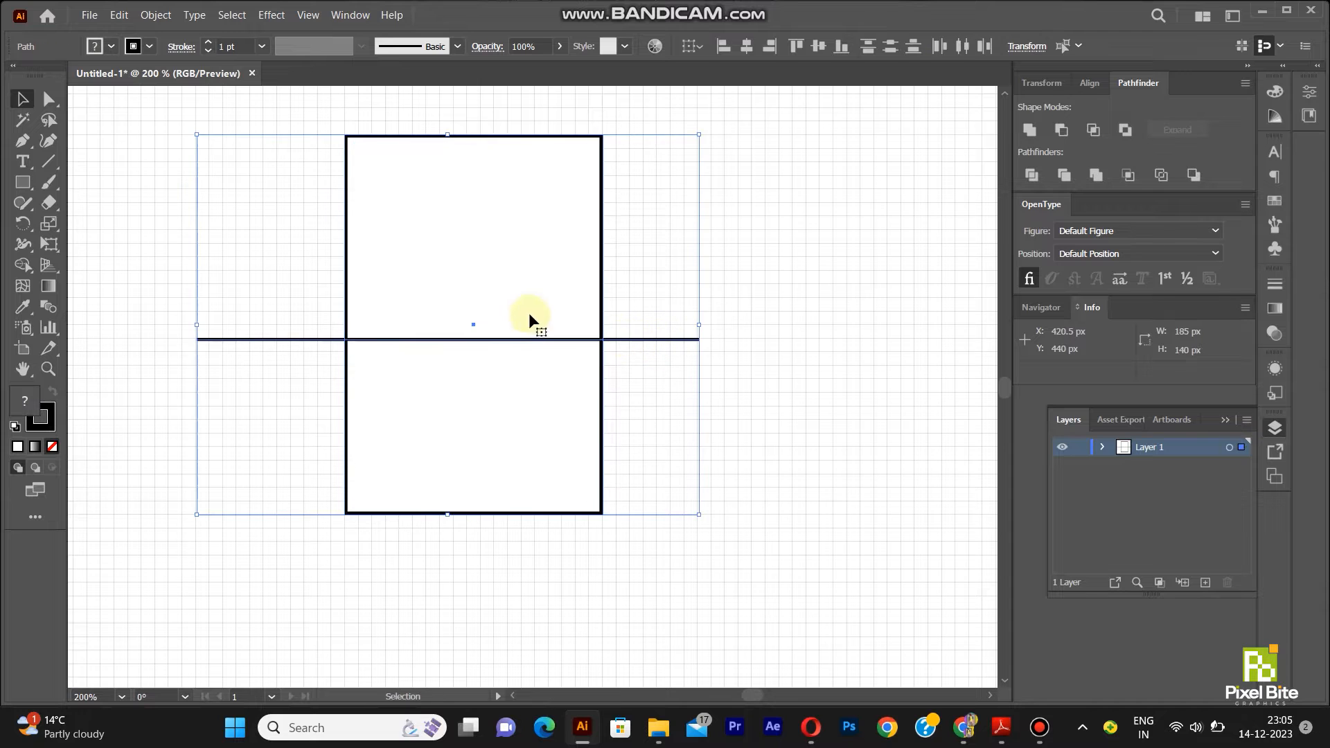
click(748, 47)
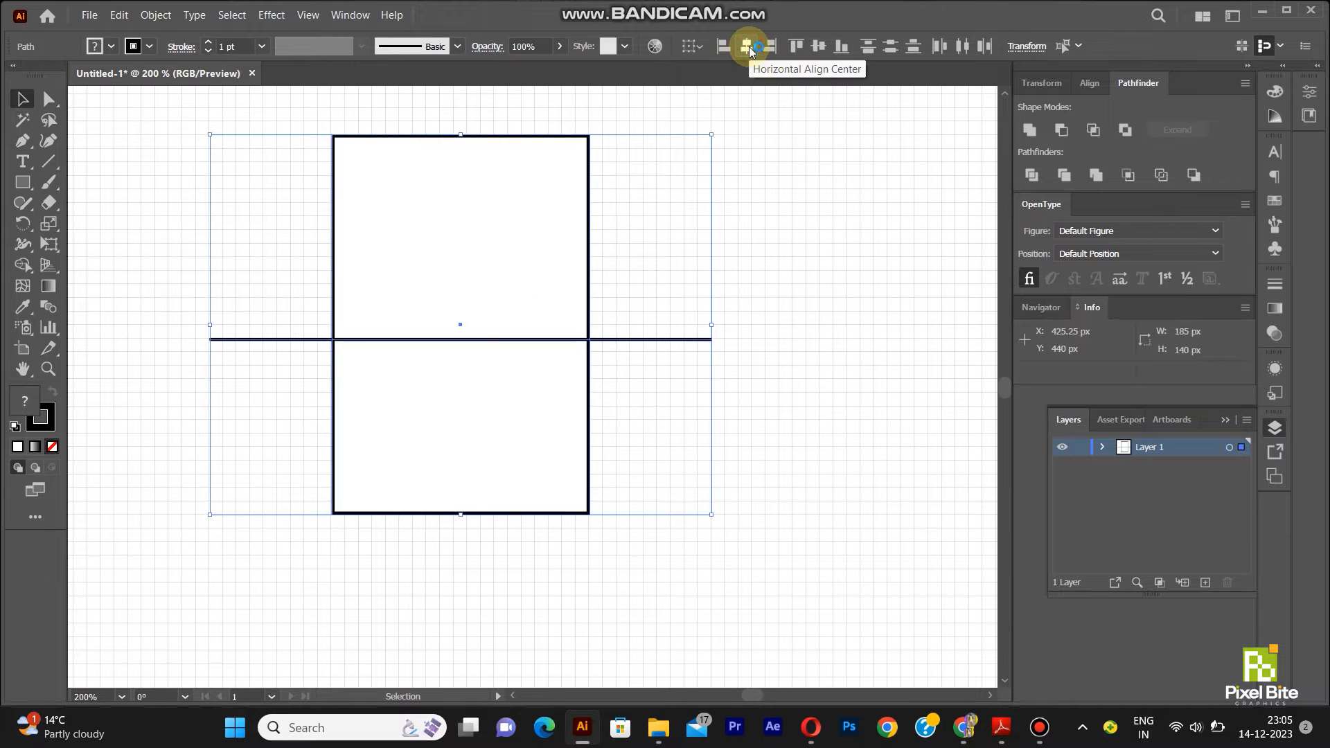
click(818, 46)
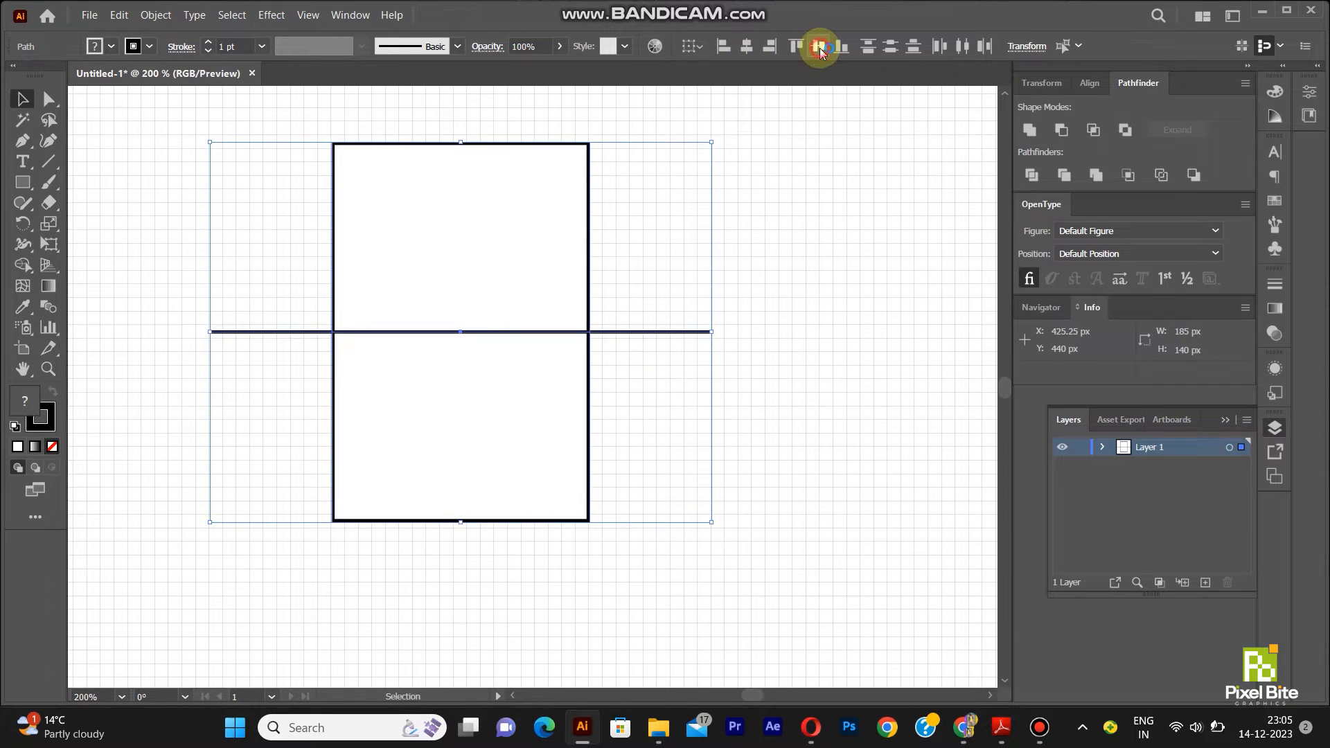
click(816, 480)
- Change the horizontal line's stroke color to orange
click(620, 332)
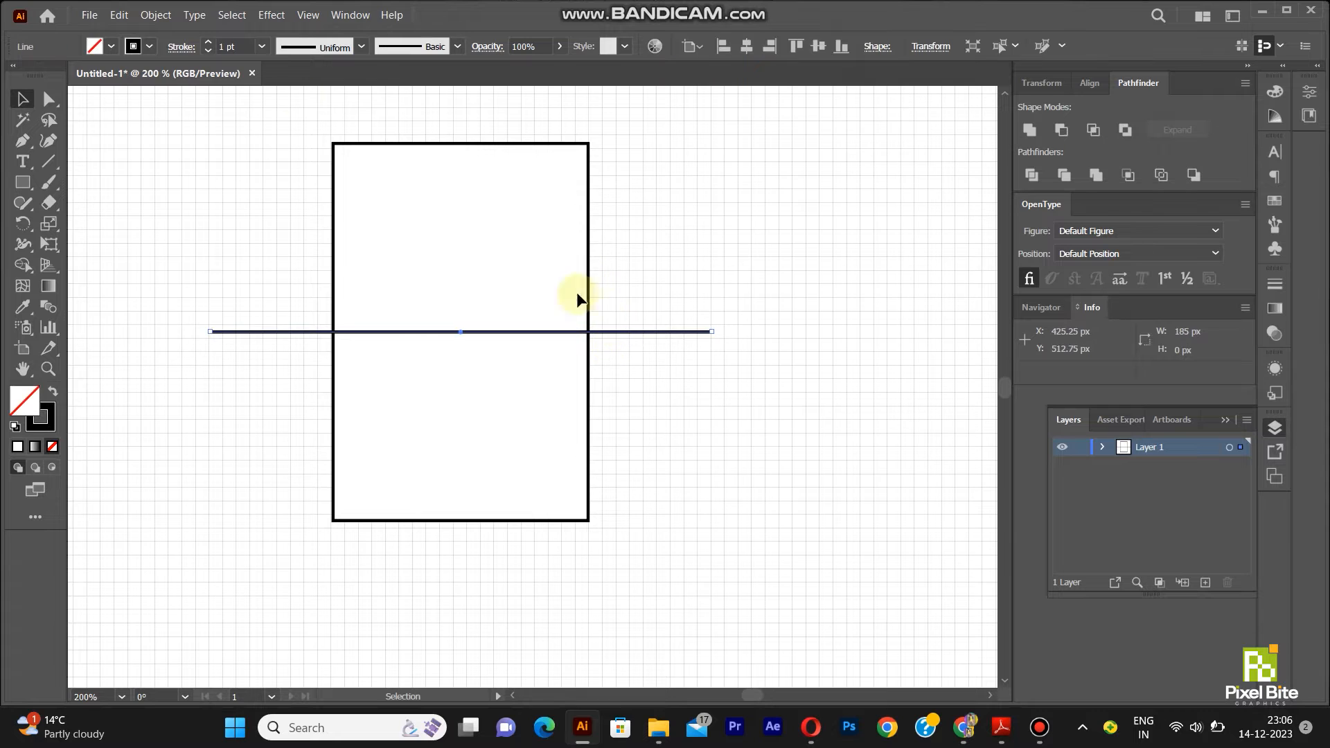
click(148, 48)
click(153, 78)
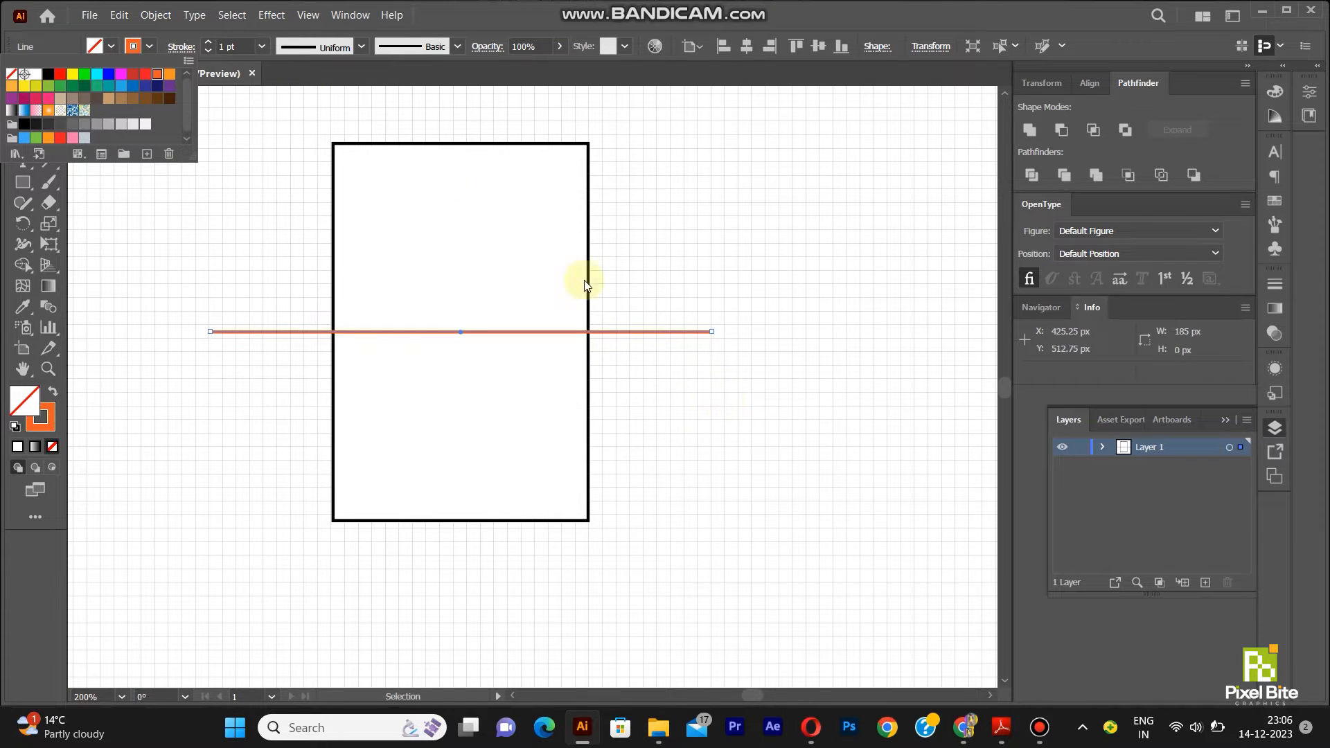
- Move the rectangle's lower-right corner straight up to the orange line, and move the line away below the shape
key(a)
click(588, 523)
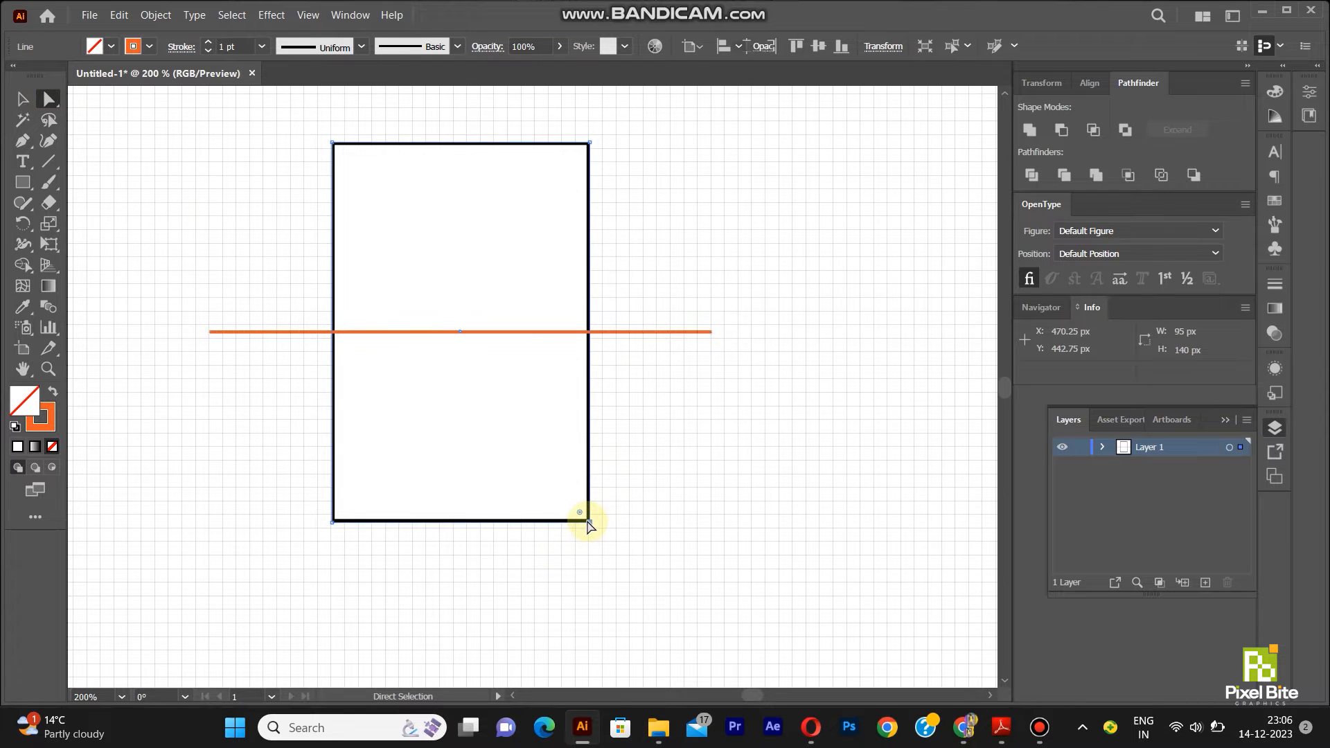
drag(589, 523, 589, 337)
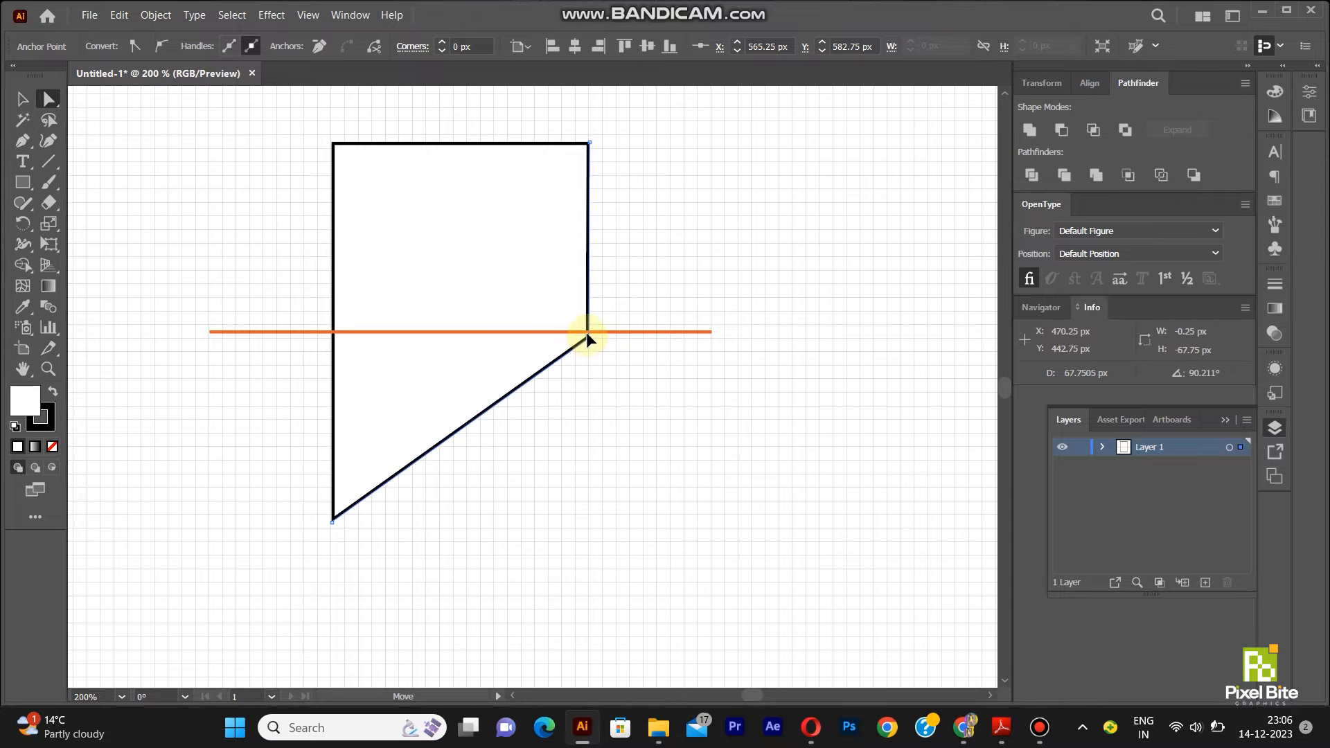
drag(470, 332, 740, 678)
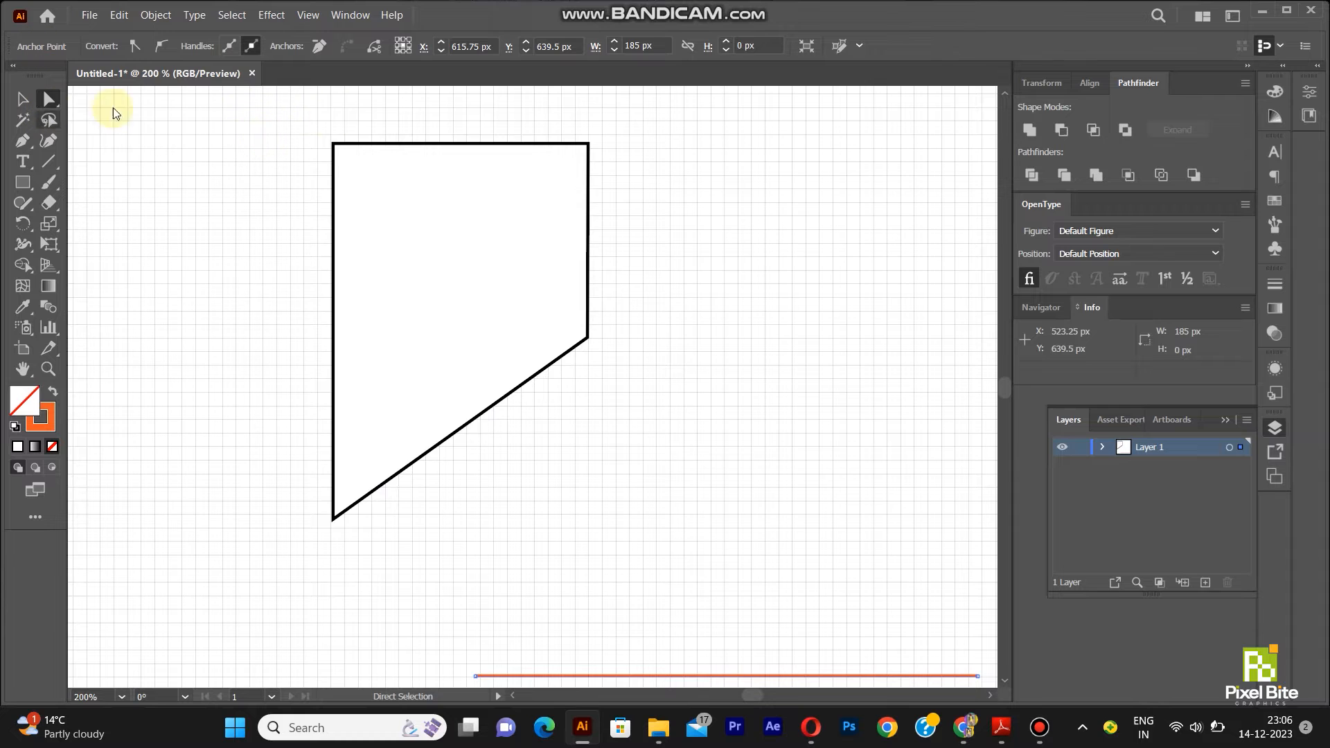
- Delete the shape's upper-left anchor point and set the remaining open path's fill to none
click(333, 144)
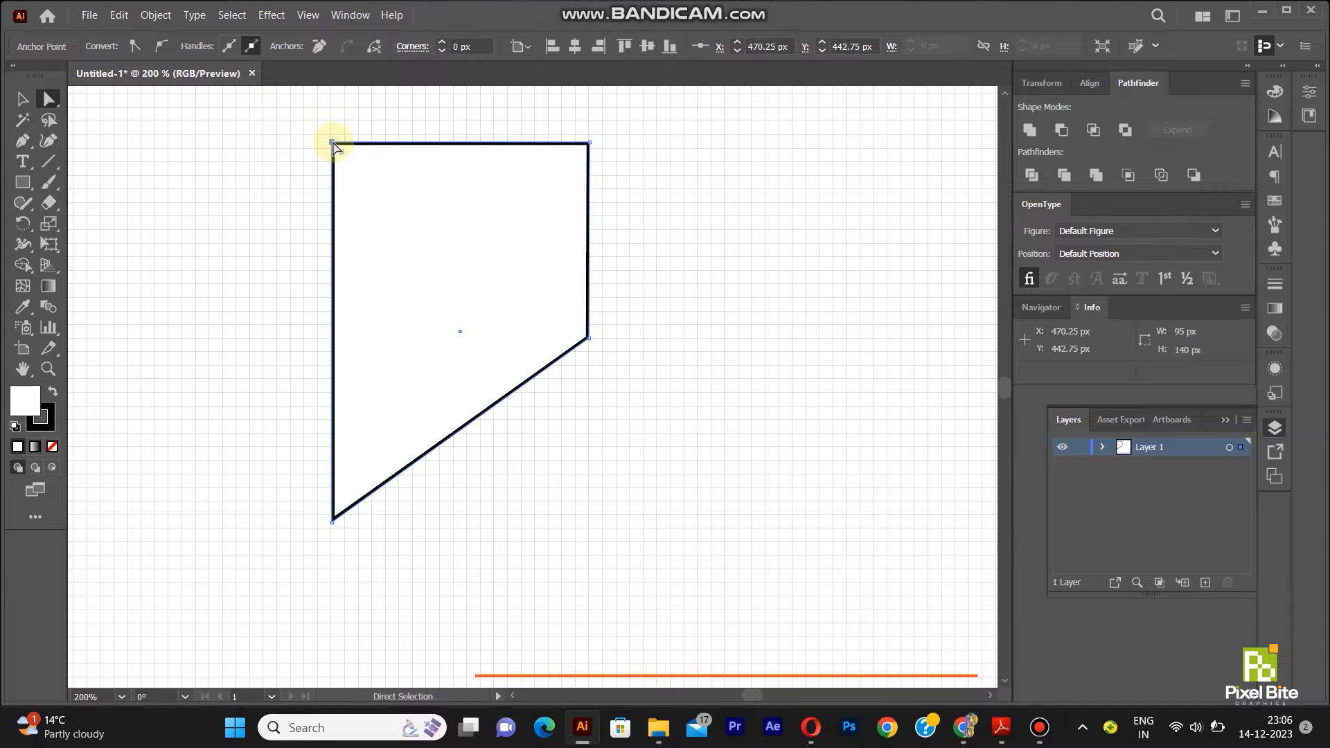
key(Delete)
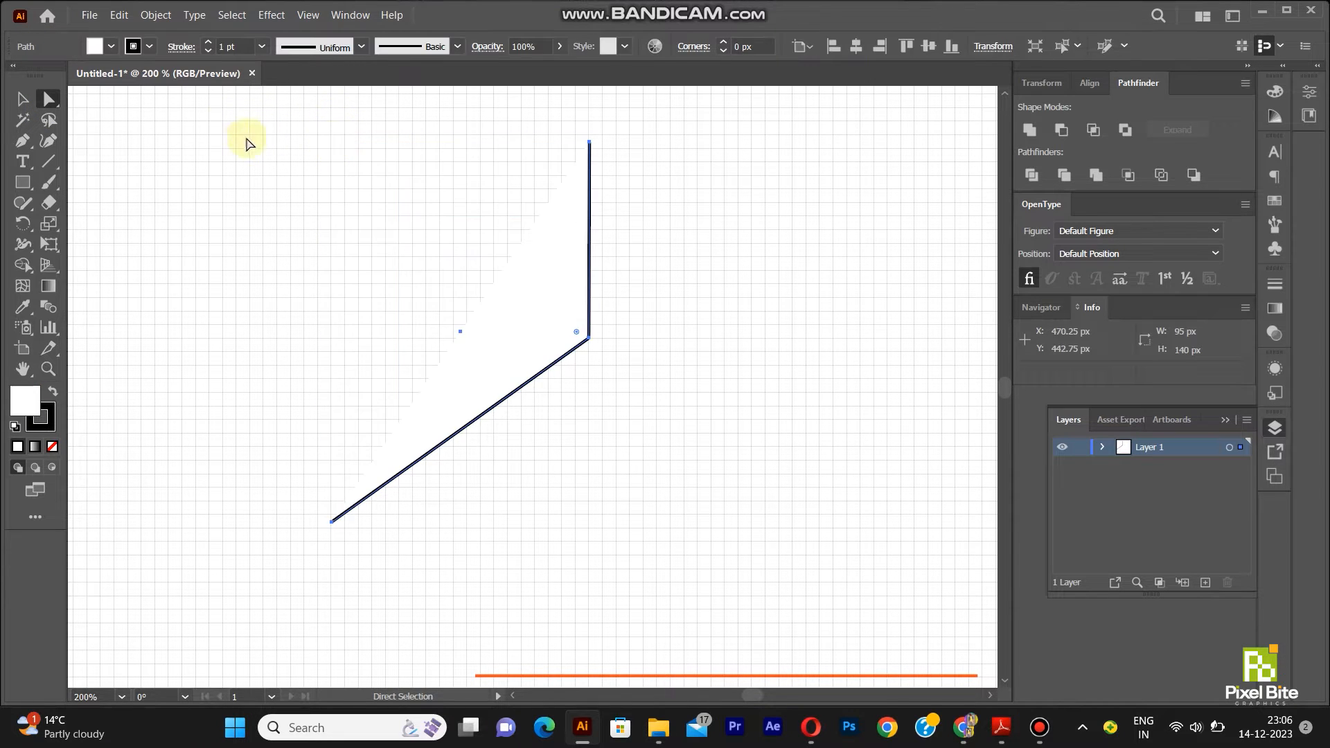
click(110, 47)
click(11, 76)
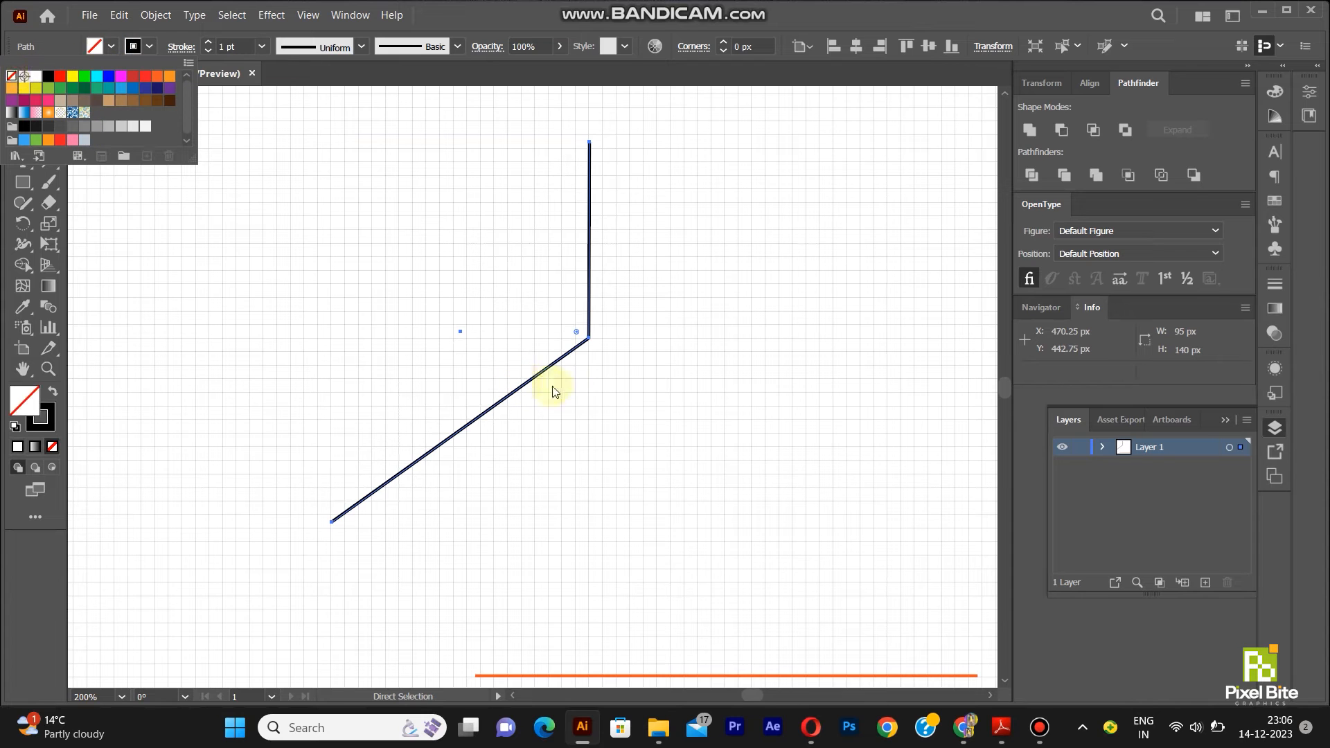
click(666, 336)
scroll(584, 331, down, 2)
drag(661, 613, 668, 636)
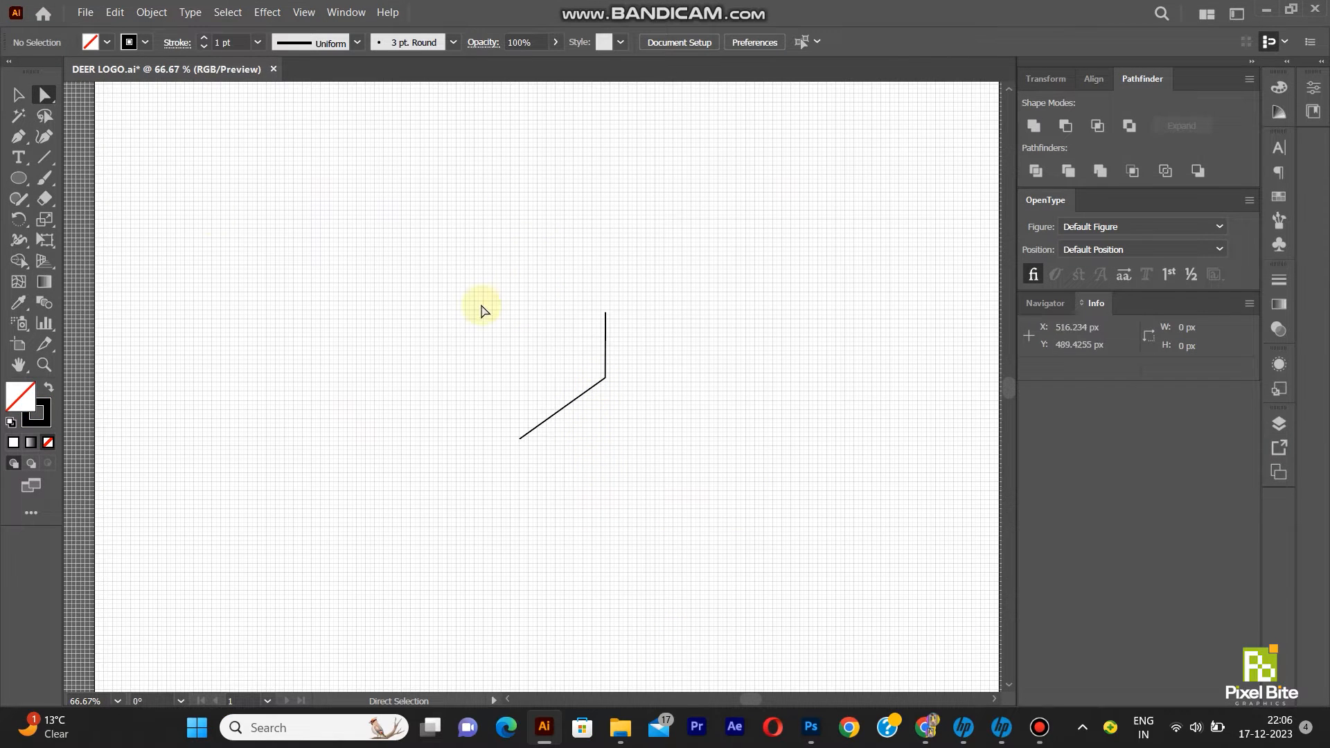
- Create a 60 × 60 px circle beside the vertical segment of the path
click(19, 178)
click(548, 321)
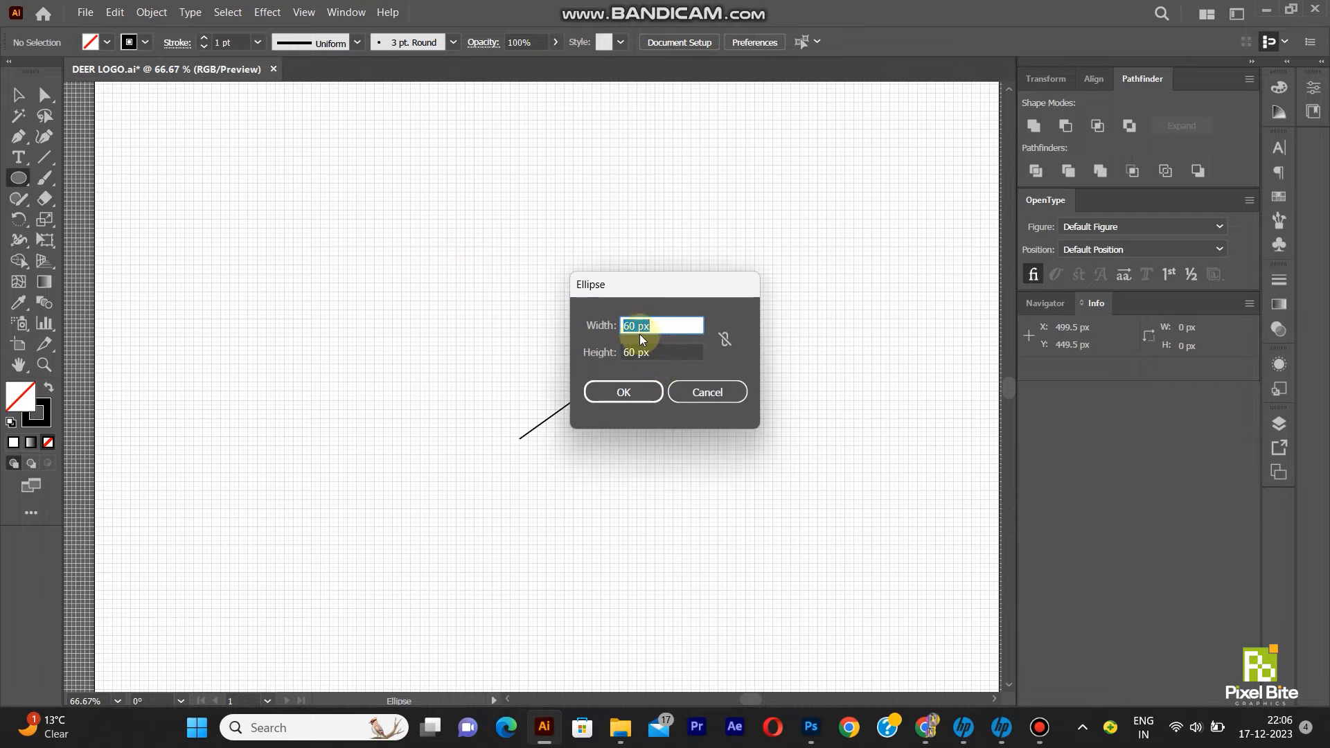
click(627, 392)
- Try to place the circle so its left edge meets the upper end of the vertical segment
click(18, 95)
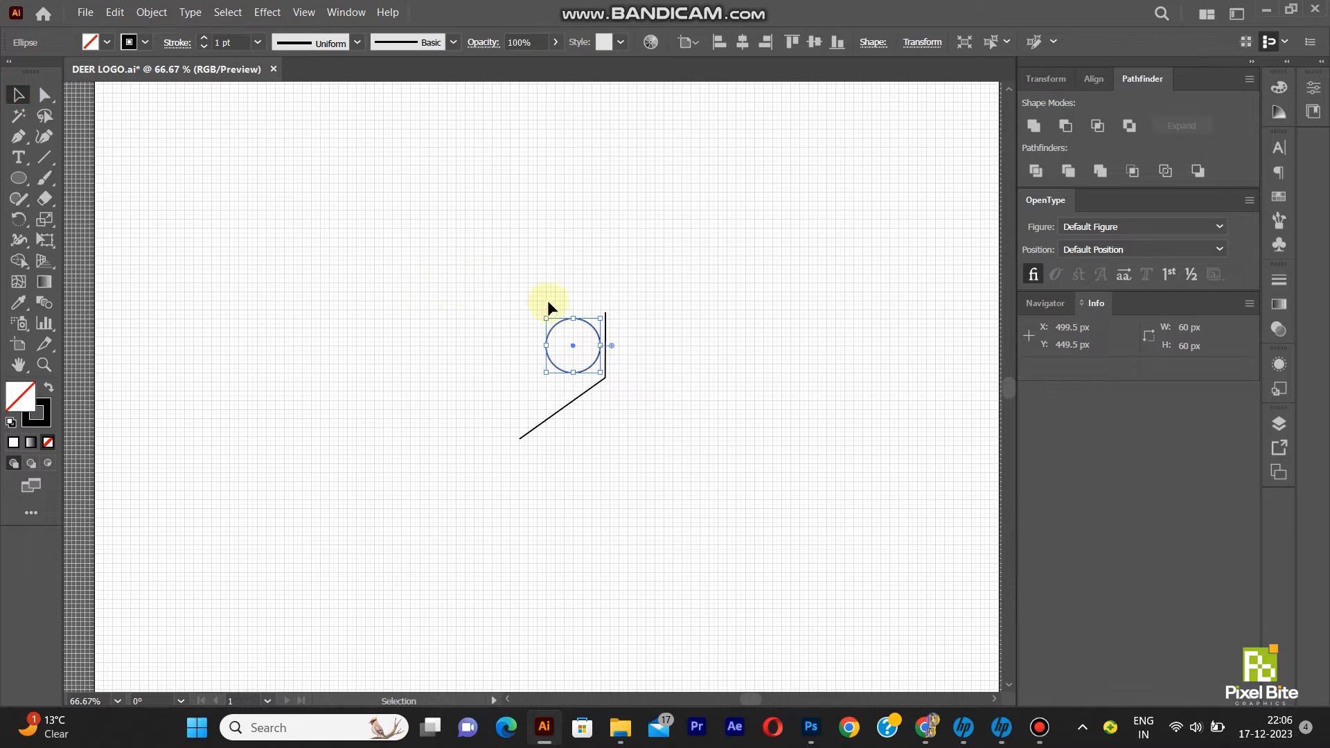
scroll(613, 349, up, 4)
drag(548, 286, 824, 192)
scroll(645, 363, down, 1)
scroll(602, 266, up, 2)
click(631, 367)
click(631, 366)
drag(633, 366, 635, 299)
scroll(618, 368, up, 7)
scroll(450, 392, down, 2)
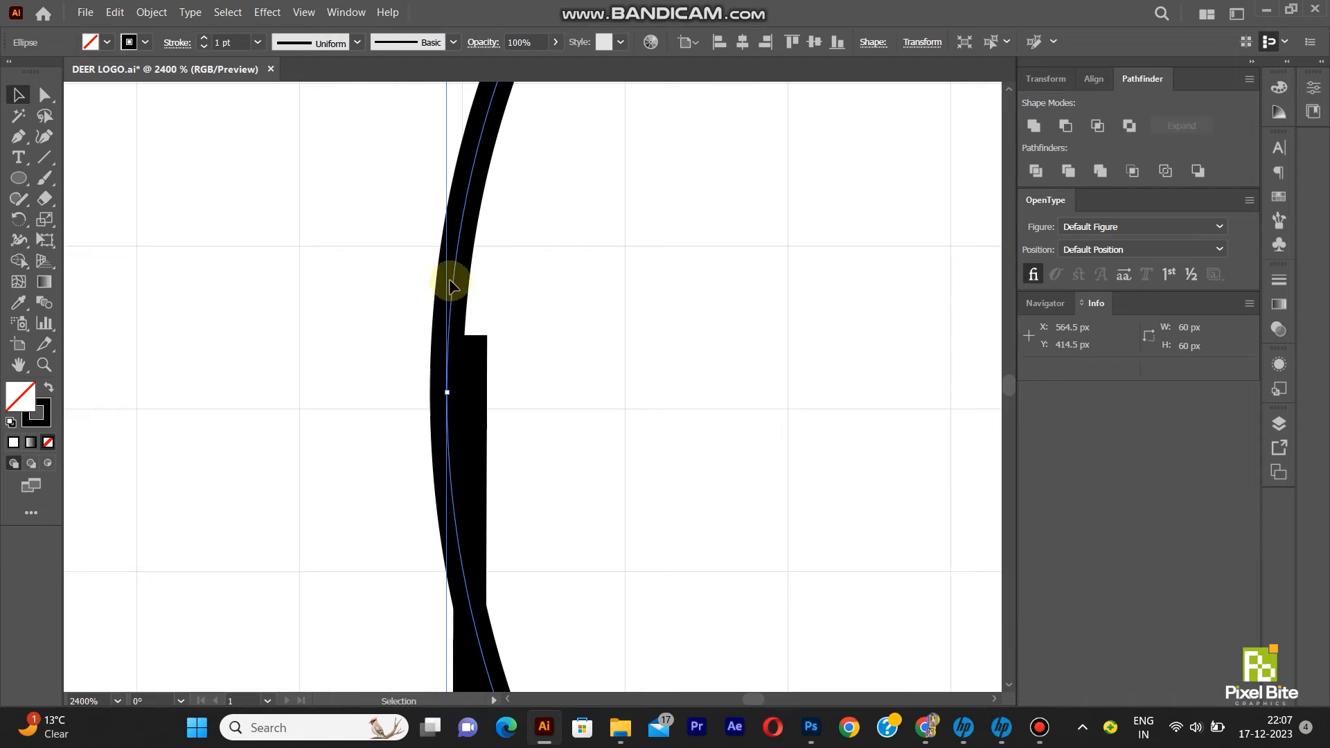
drag(442, 355, 600, 360)
scroll(559, 345, down, 3)
scroll(632, 355, down, 3)
scroll(632, 351, up, 2)
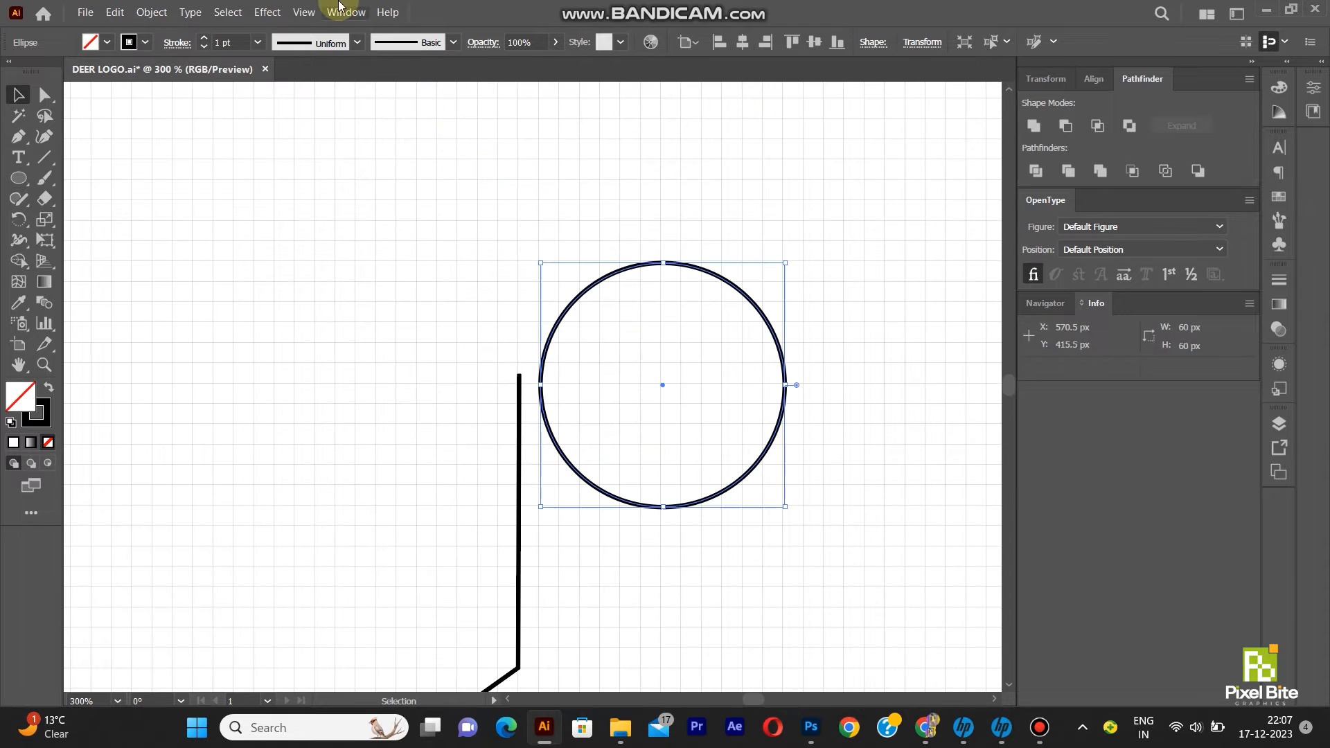
- Turn off Snap to Grid and Snap to Pixel
click(304, 12)
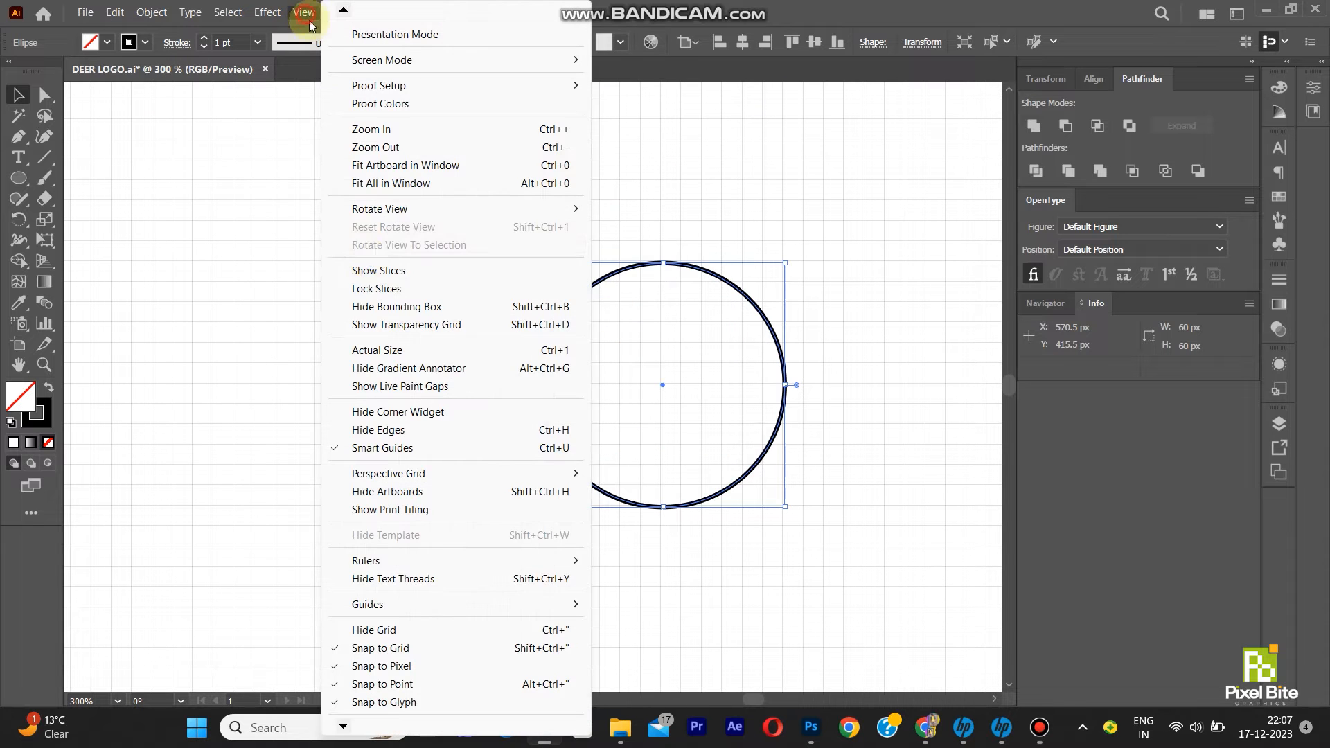
click(351, 648)
click(300, 14)
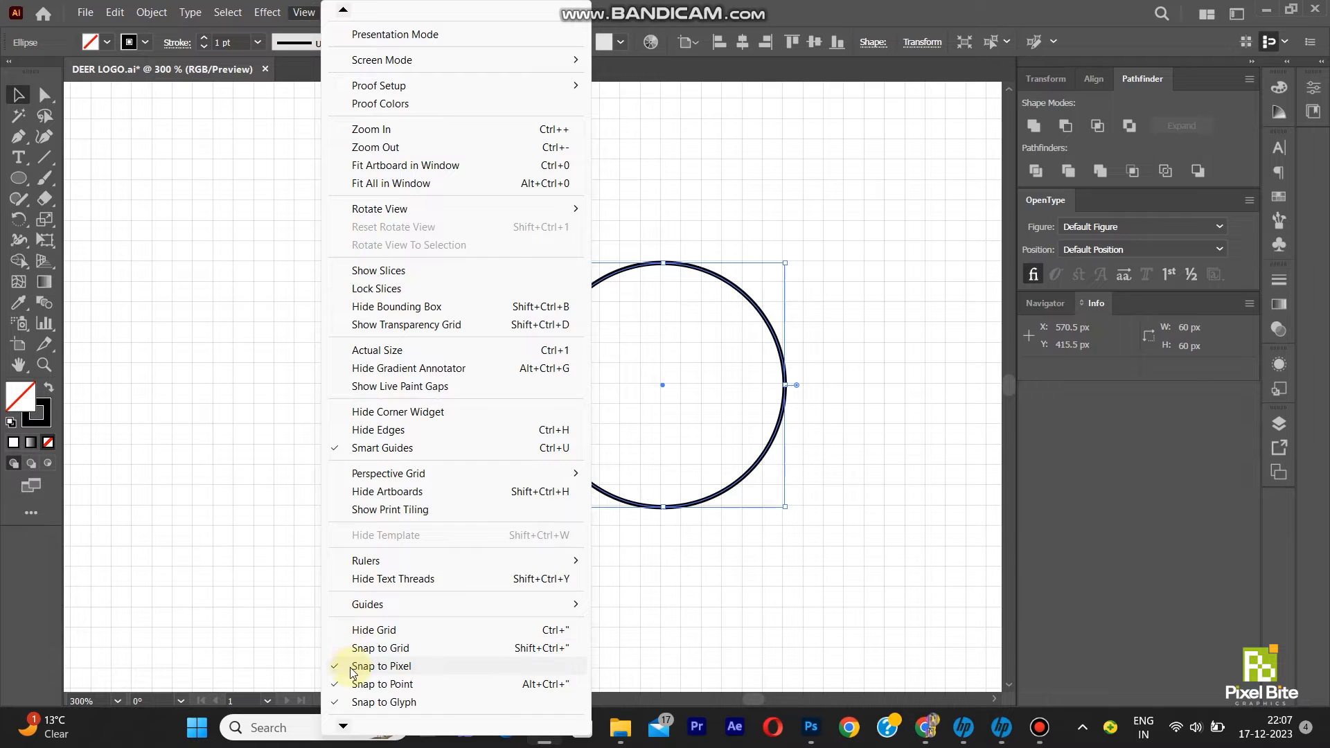
click(344, 666)
click(303, 12)
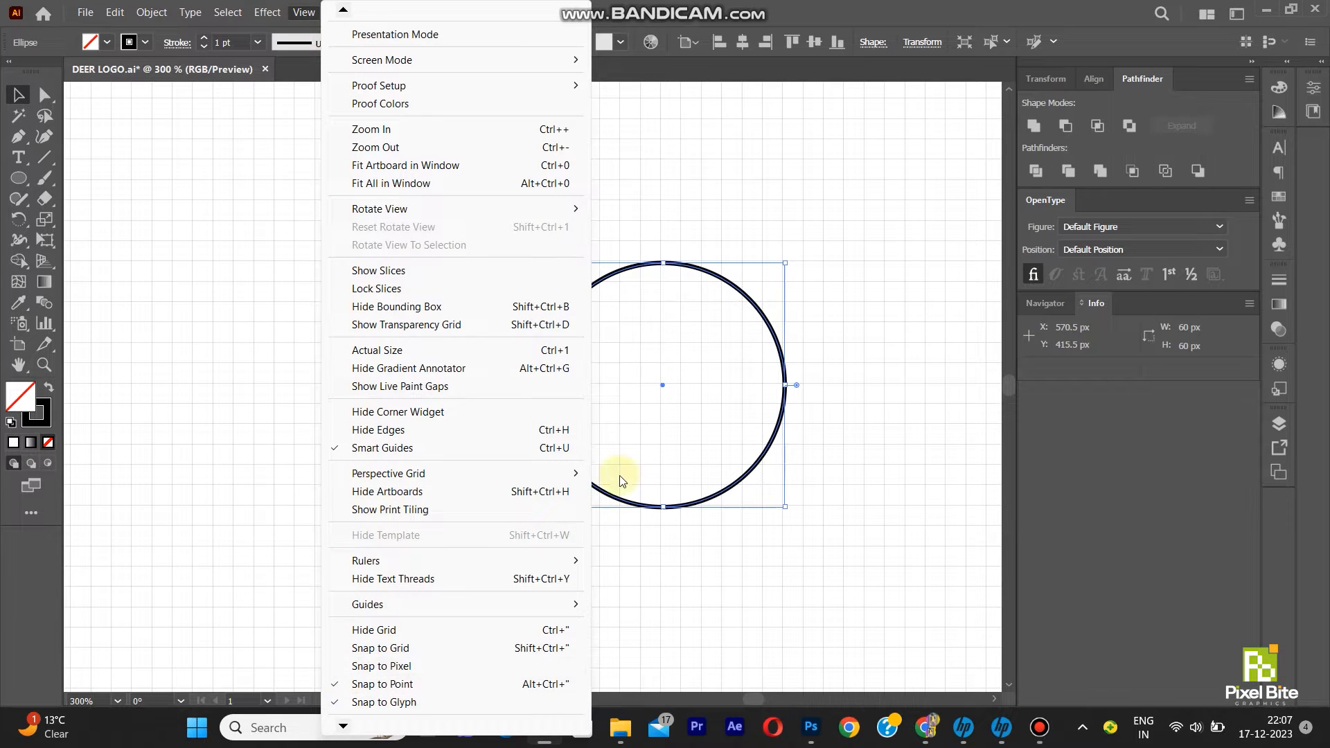
click(755, 307)
- Move the circle so its left anchor point touches the upper end of the vertical segment
scroll(520, 364, up, 2)
drag(564, 390, 530, 373)
scroll(526, 381, up, 3)
scroll(475, 374, down, 4)
scroll(468, 372, up, 2)
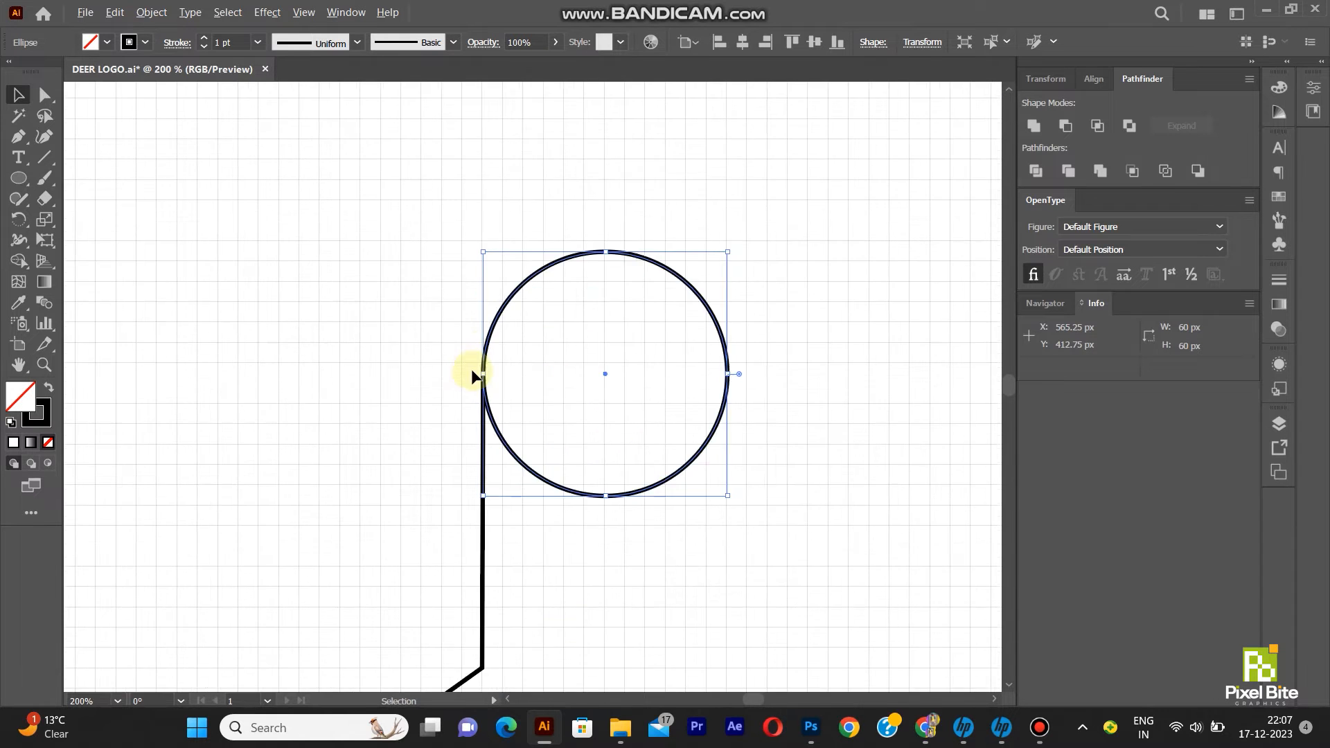
- Add anchor points between the existing ones on the 60 px circle
scroll(474, 375, down, 3)
click(147, 14)
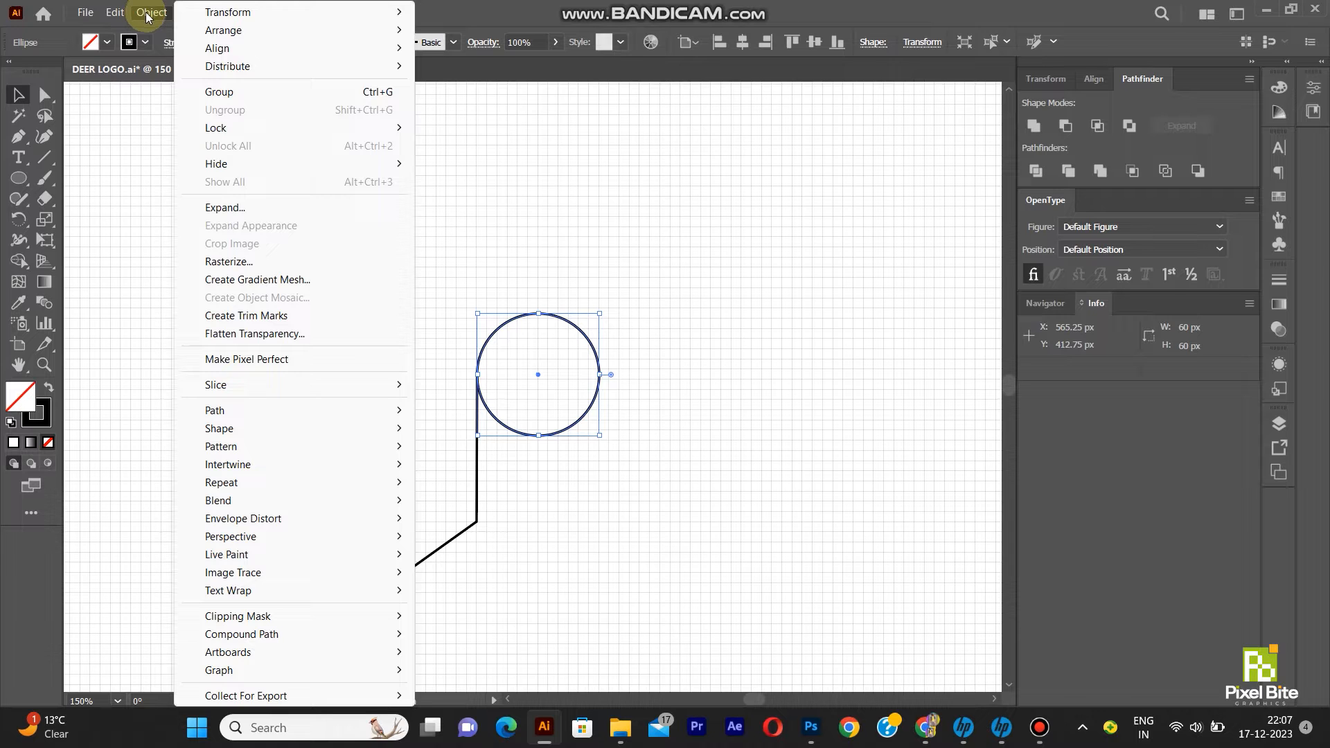
click(276, 411)
click(499, 537)
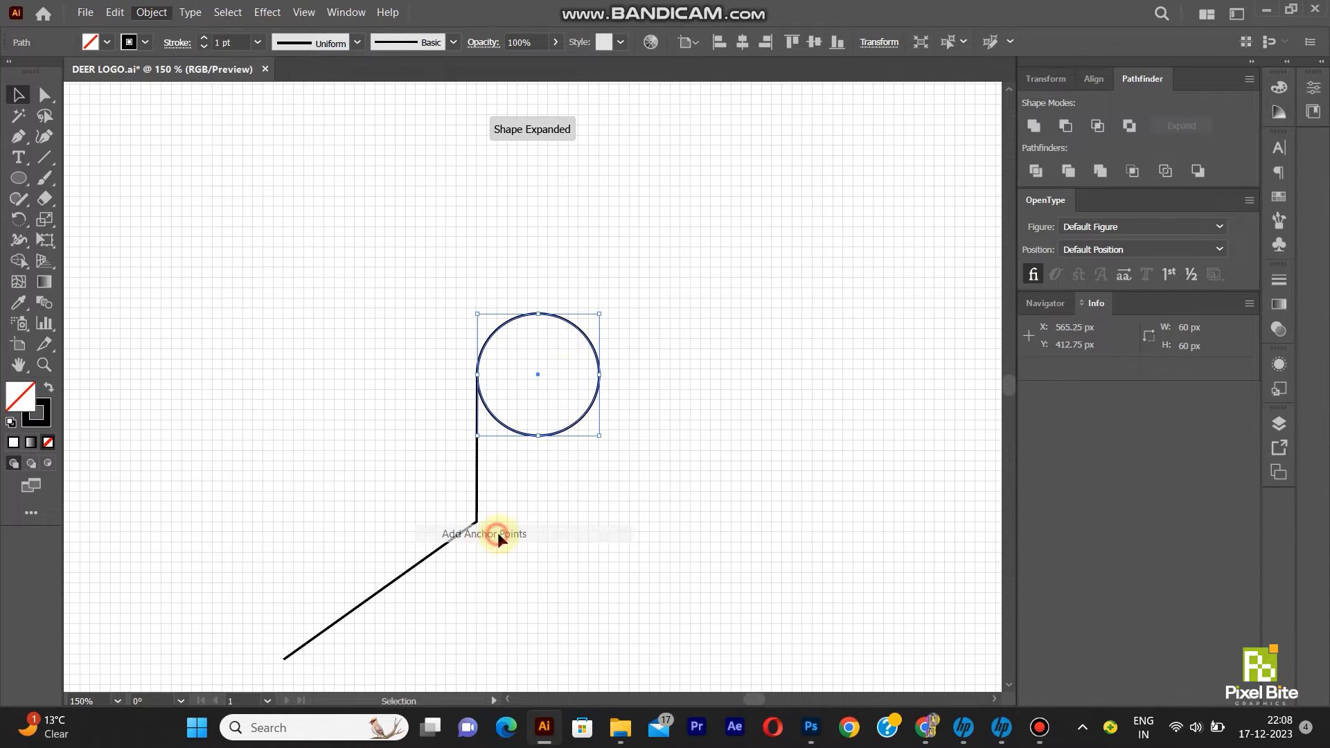
- Delete the circle's other anchor points, keeping only the short upper-left arc that rises from the vertical segment
click(45, 95)
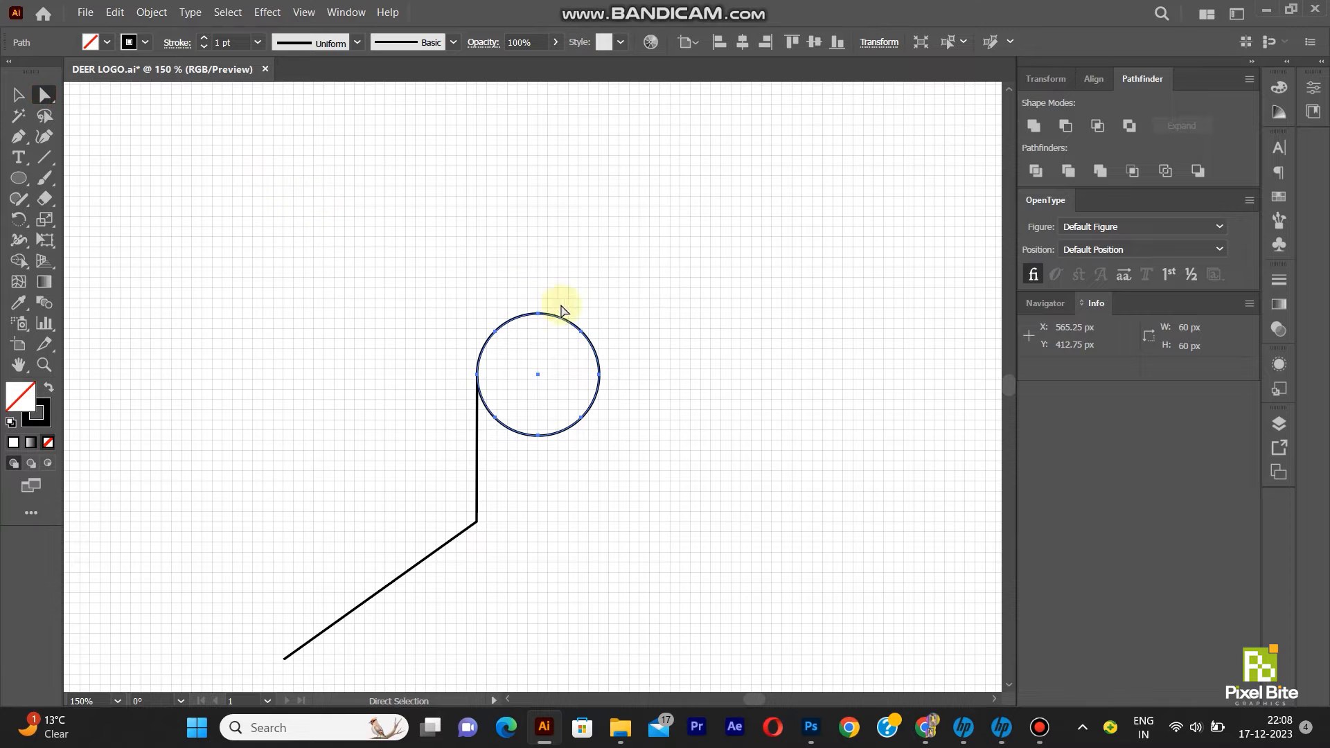
click(521, 427)
scroll(522, 427, up, 3)
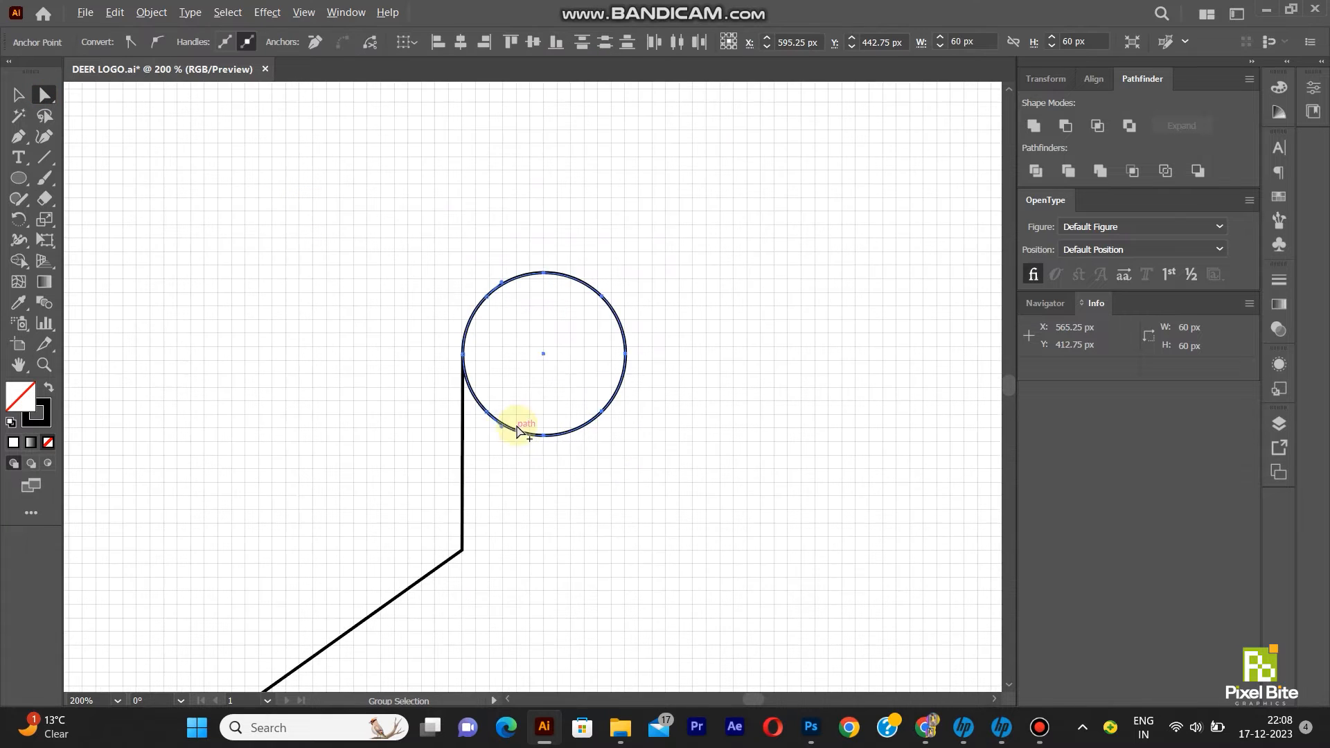
shift+click(448, 403)
key(Delete)
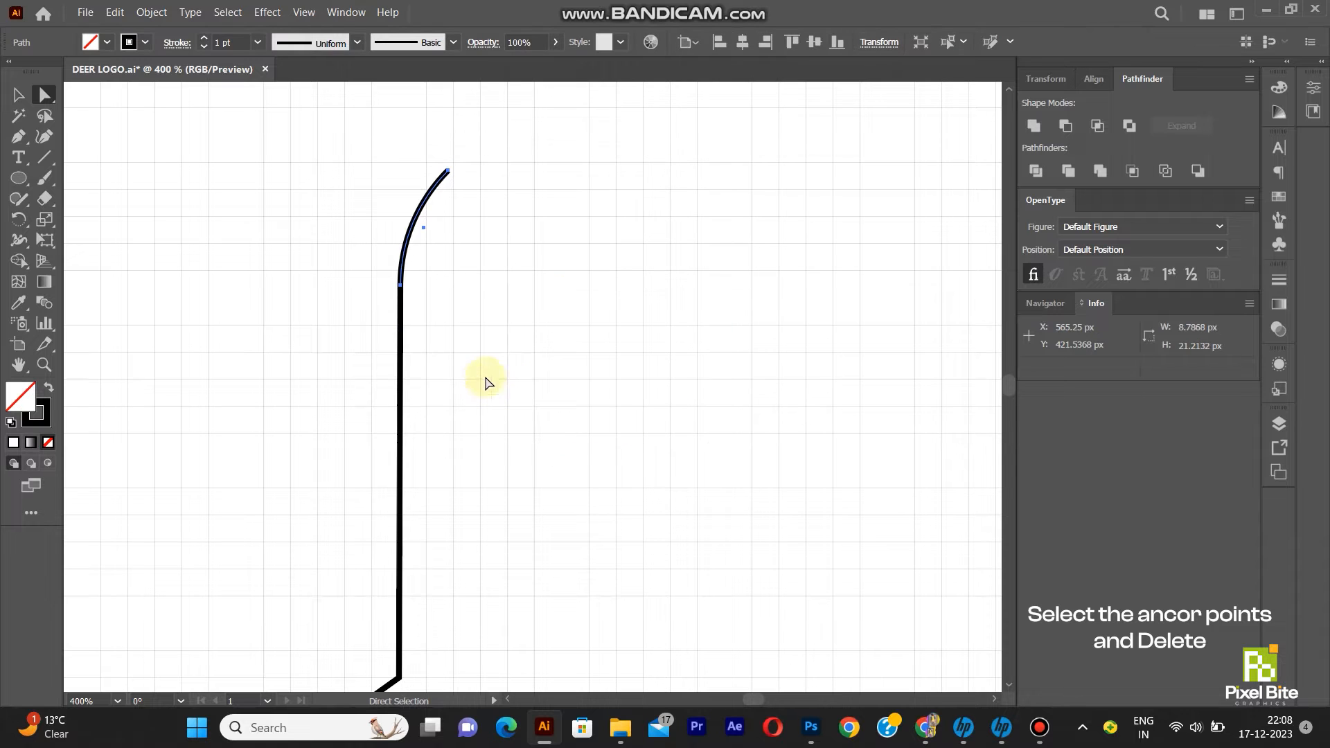
click(19, 95)
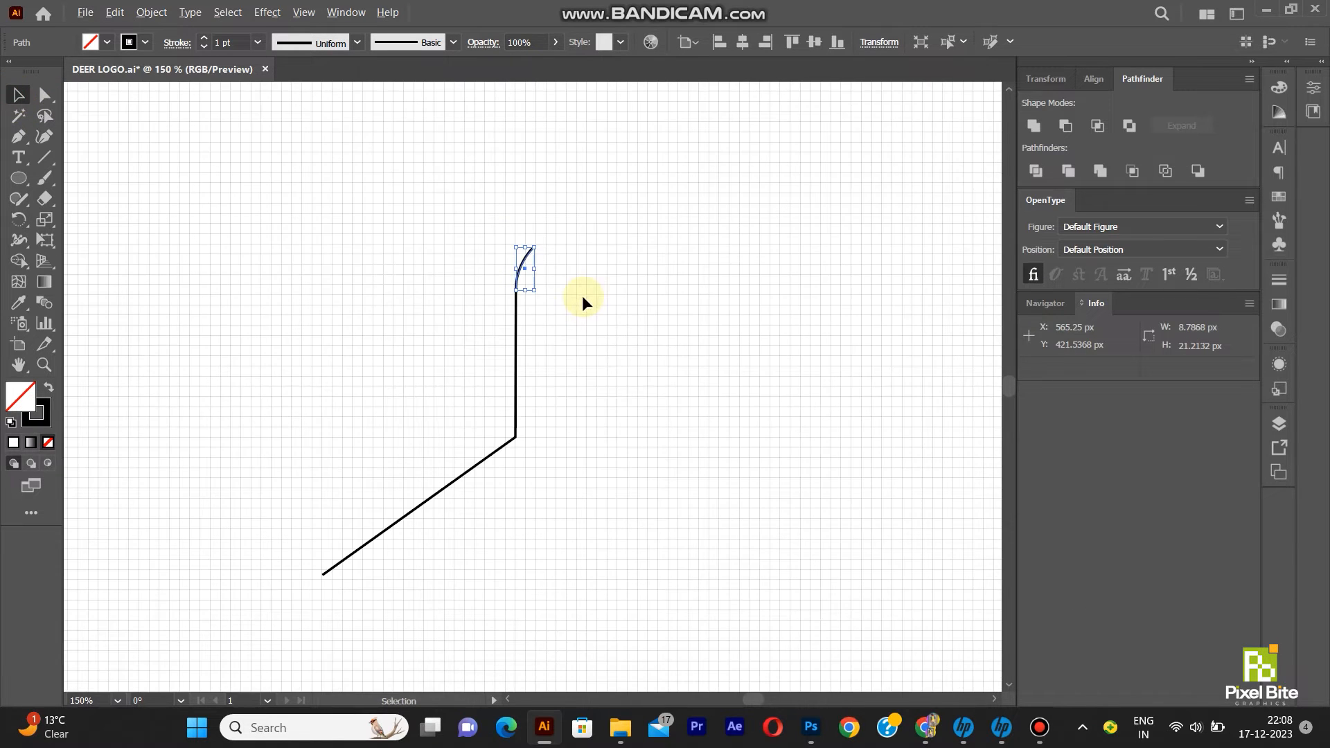
- Select the short arc and the angled line and join them into one continuous path
scroll(564, 306, down, 3)
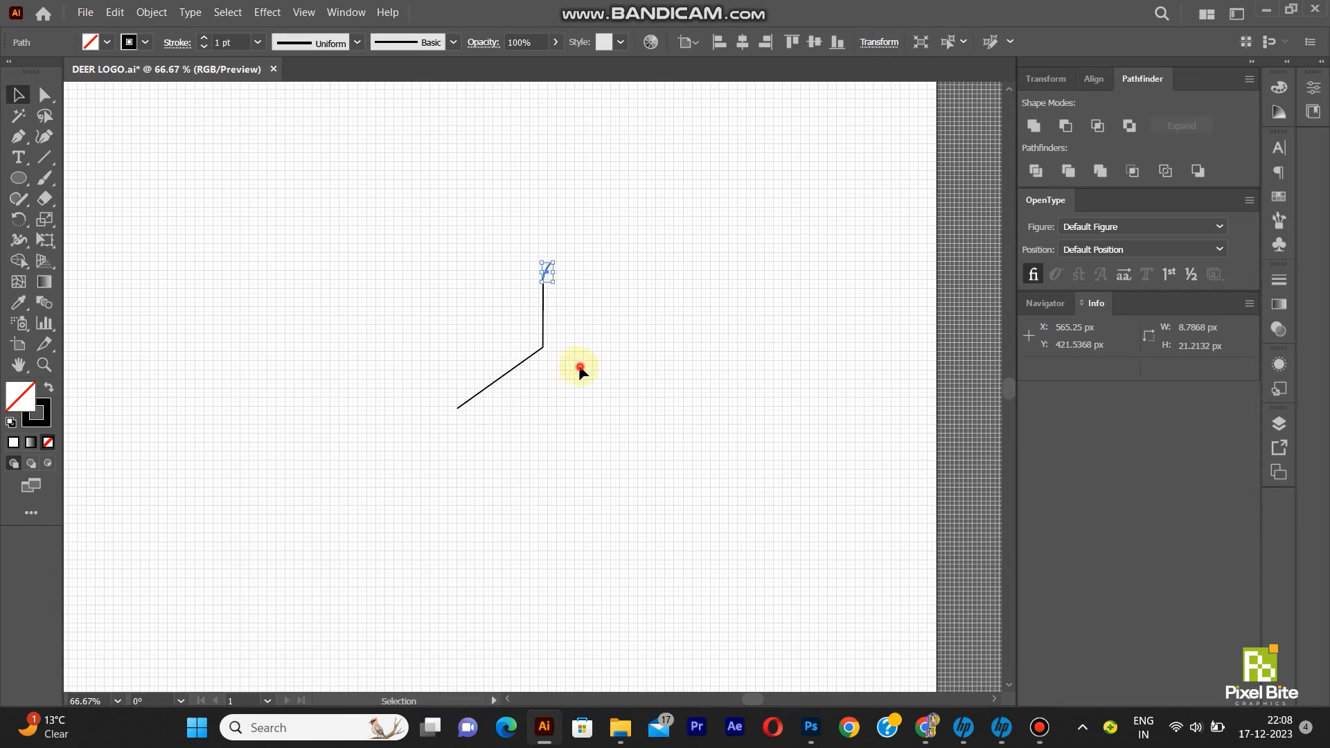
scroll(583, 369, up, 3)
scroll(263, 209, up, 1)
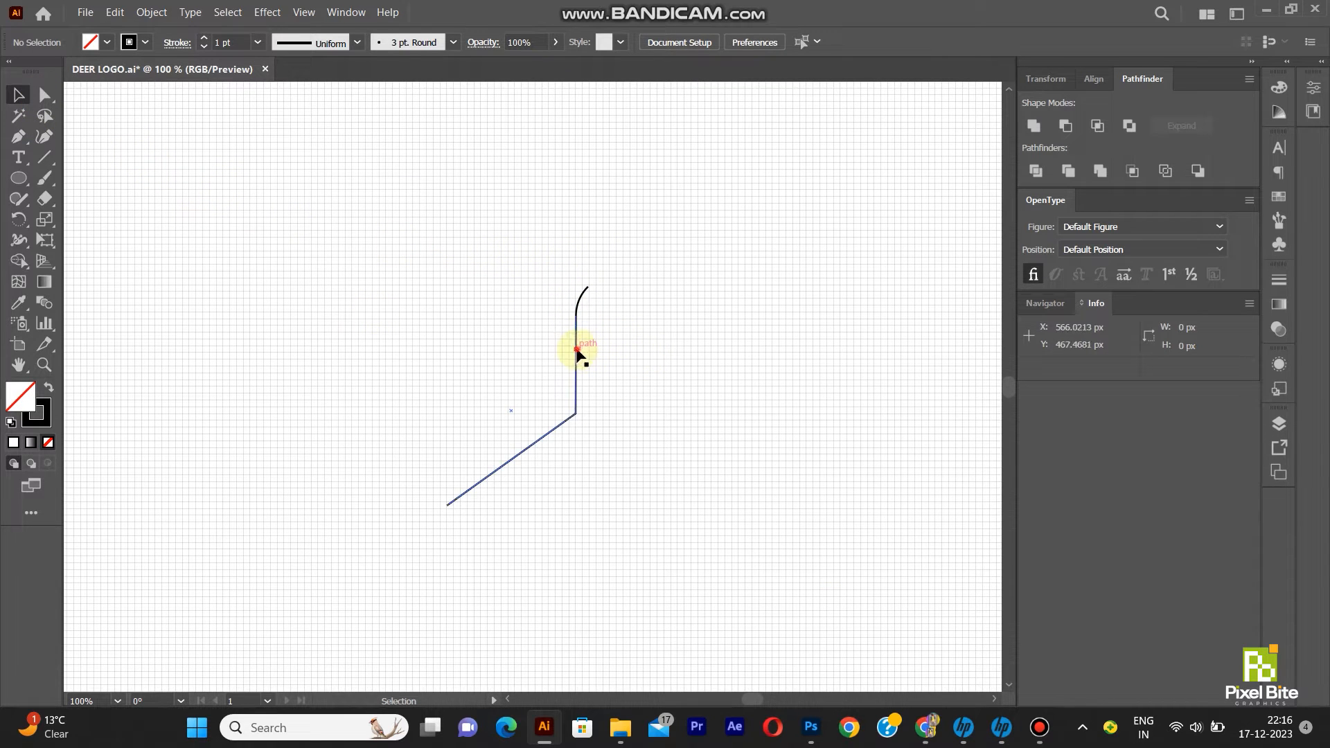
click(575, 353)
drag(380, 229, 645, 538)
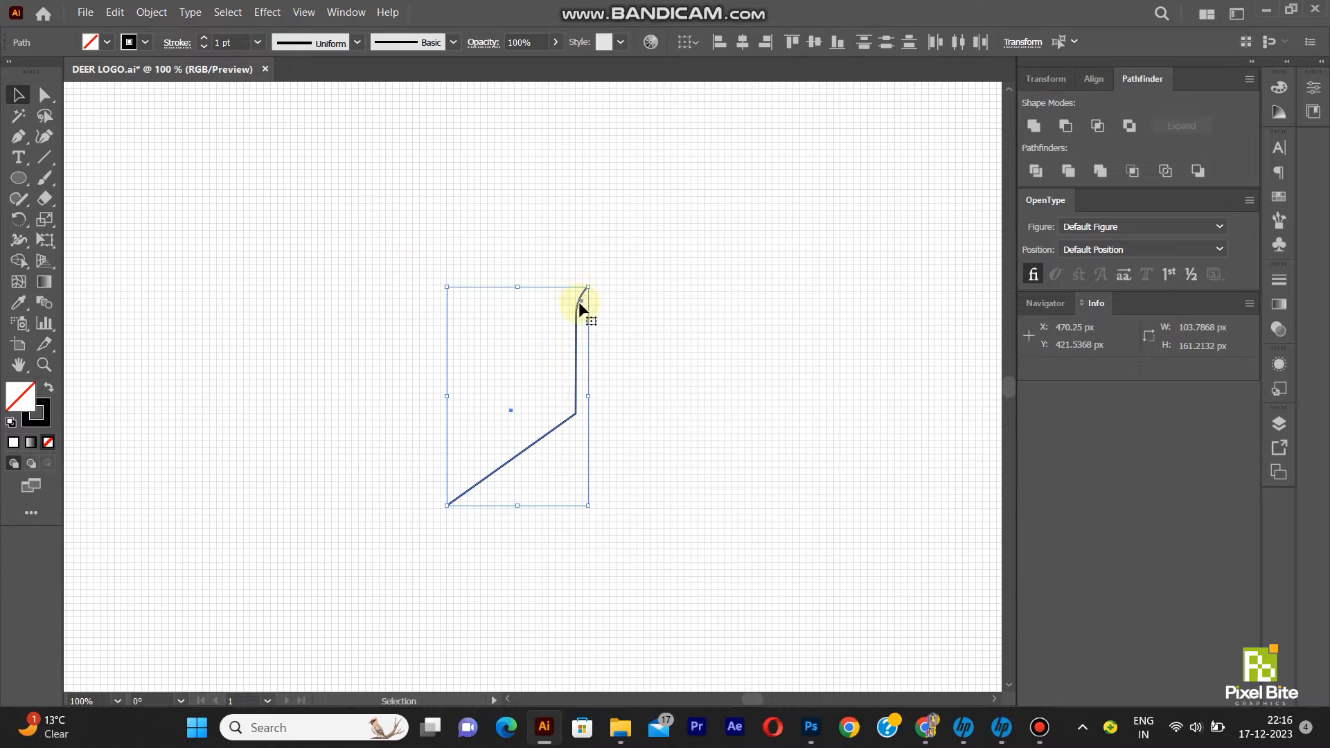
key(ctrl+g)
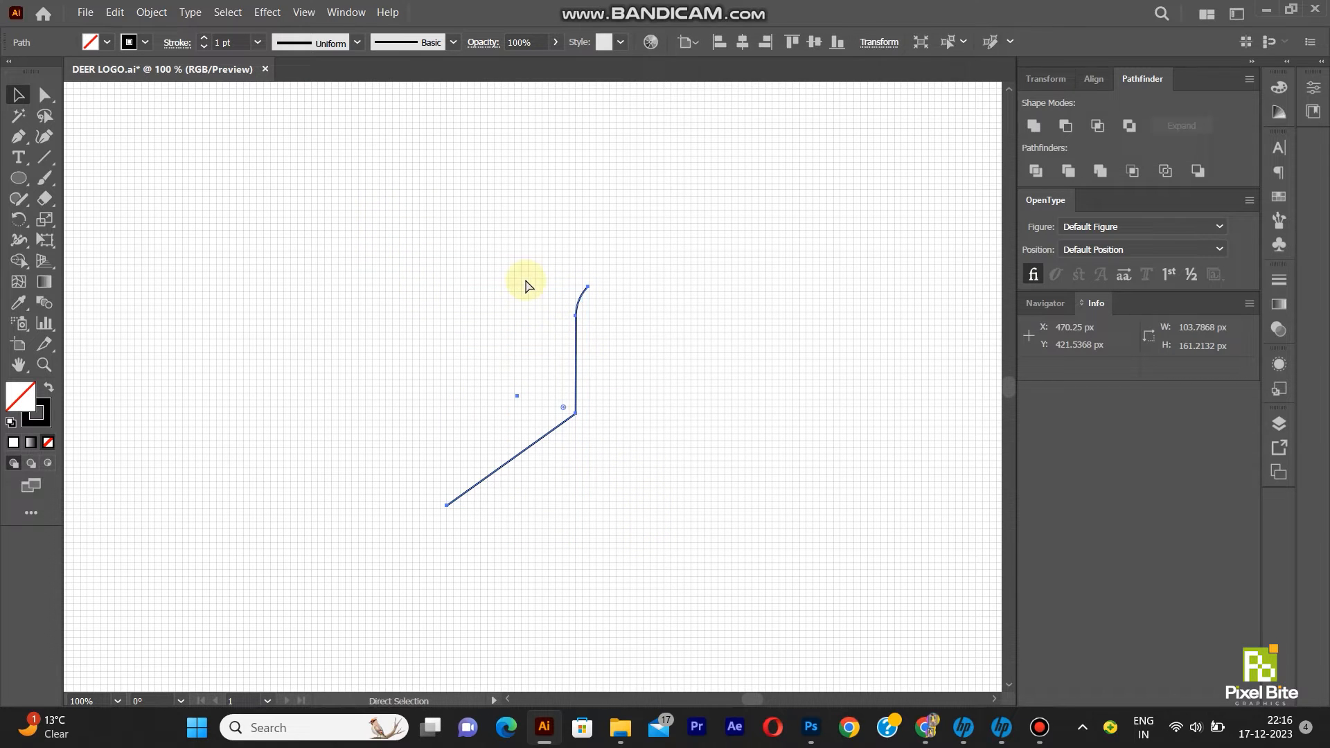
- Round the path's corner between the vertical and diagonal segments with a 45 px corner radius
click(41, 94)
click(575, 415)
double_click(454, 43)
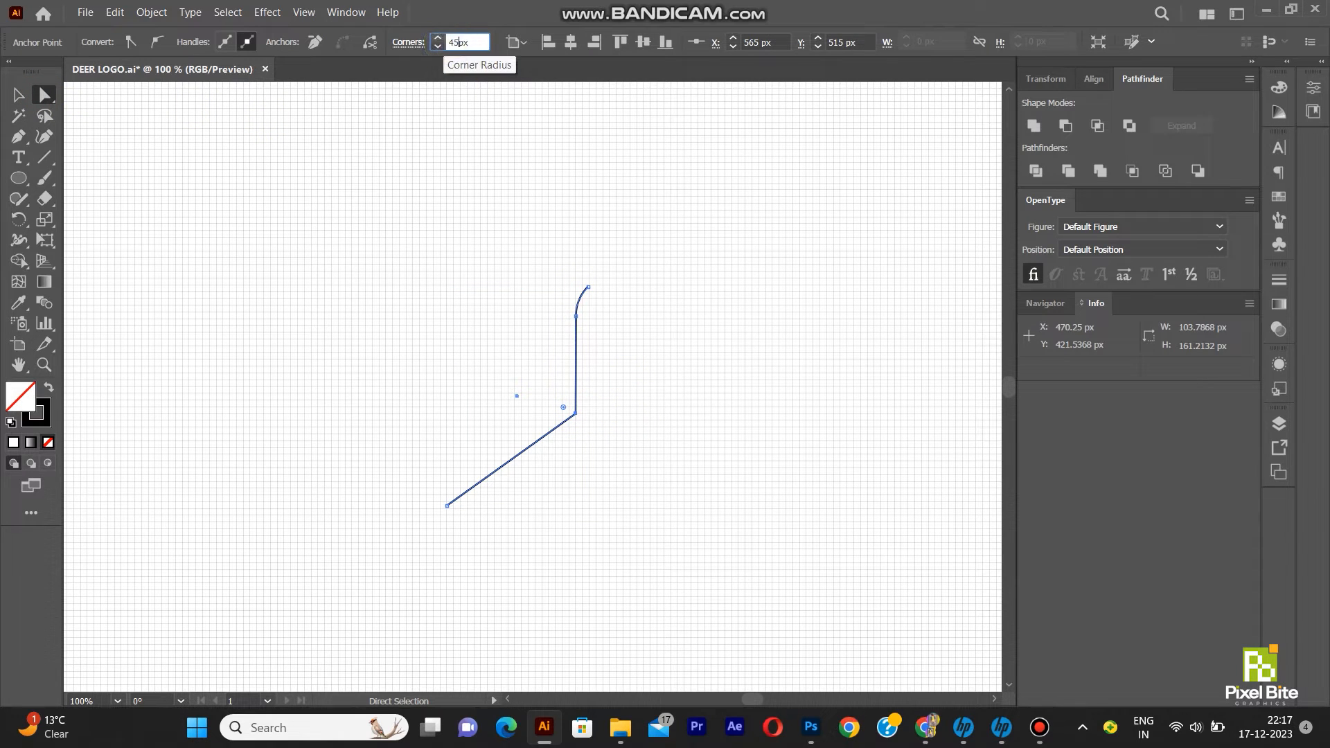
text(45)
key(Return)
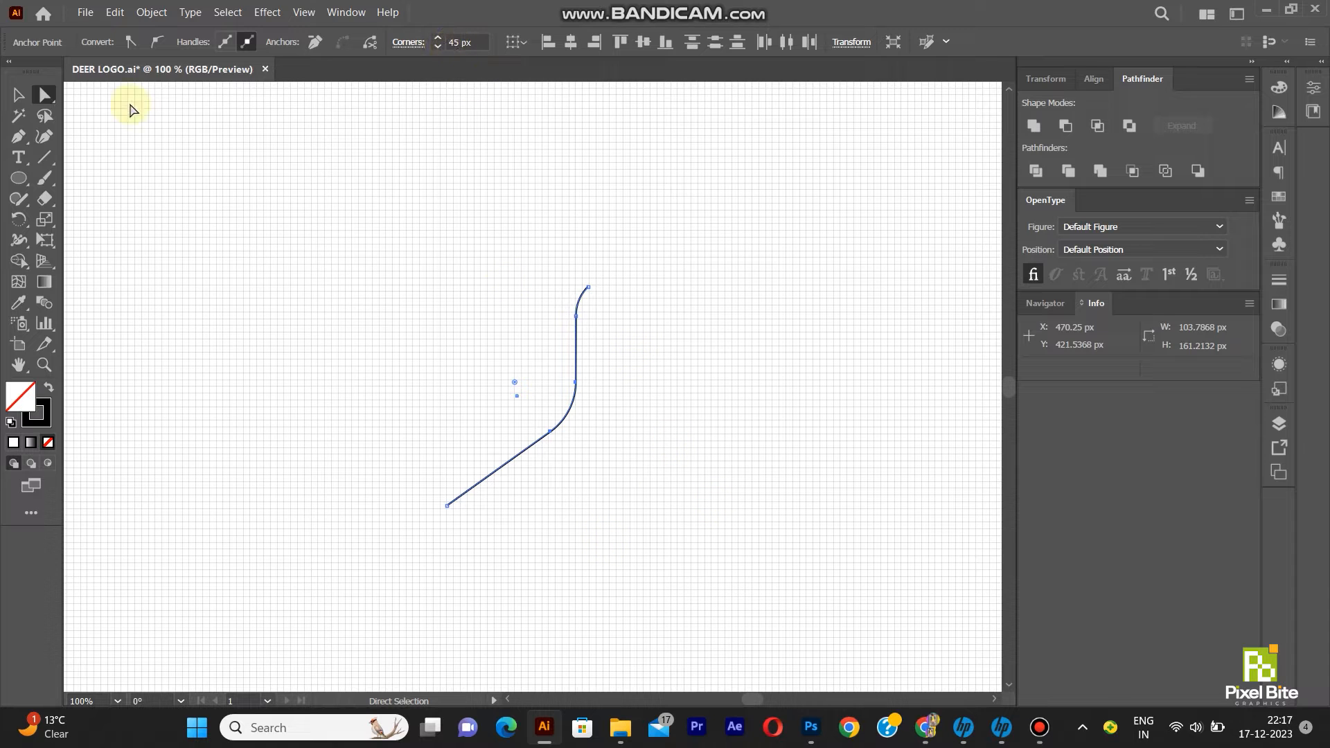
click(18, 94)
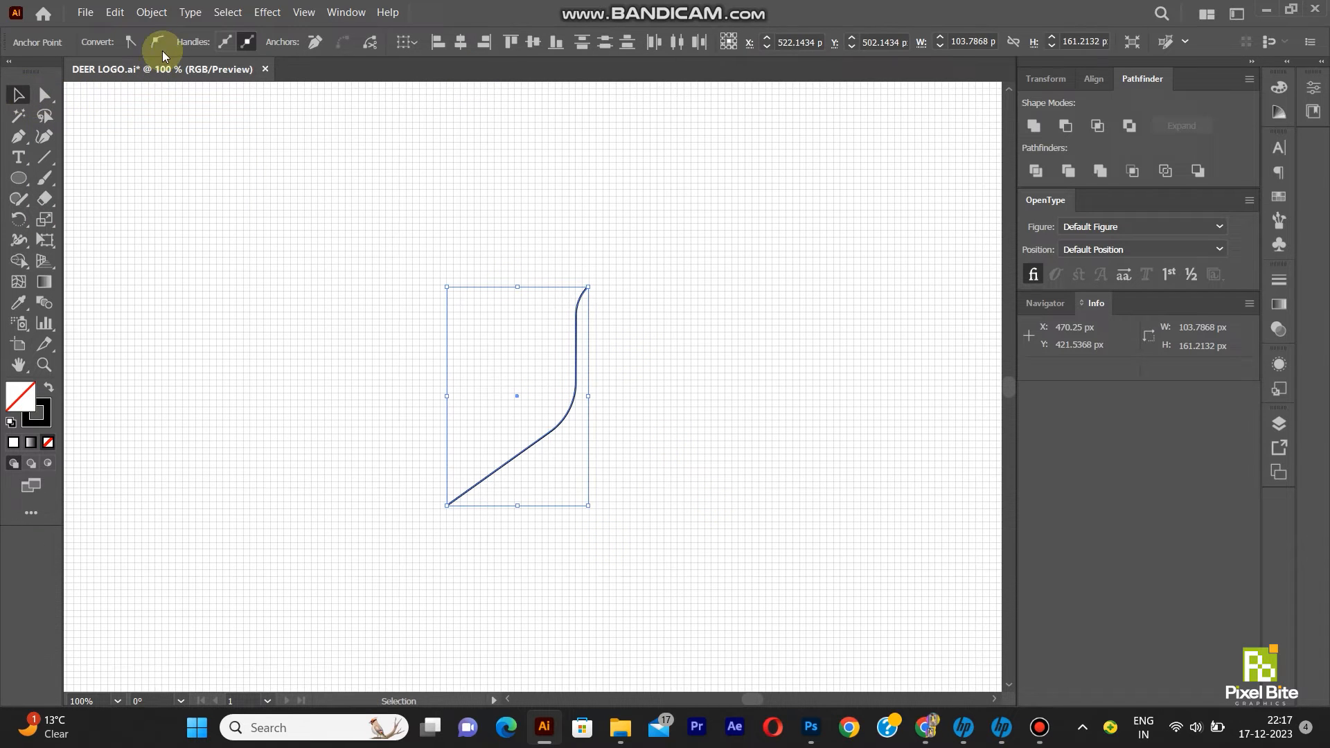
- Set the curved path's stroke weight to 30 pt and apply the triangular width profile that tapers to a point at one end
click(46, 95)
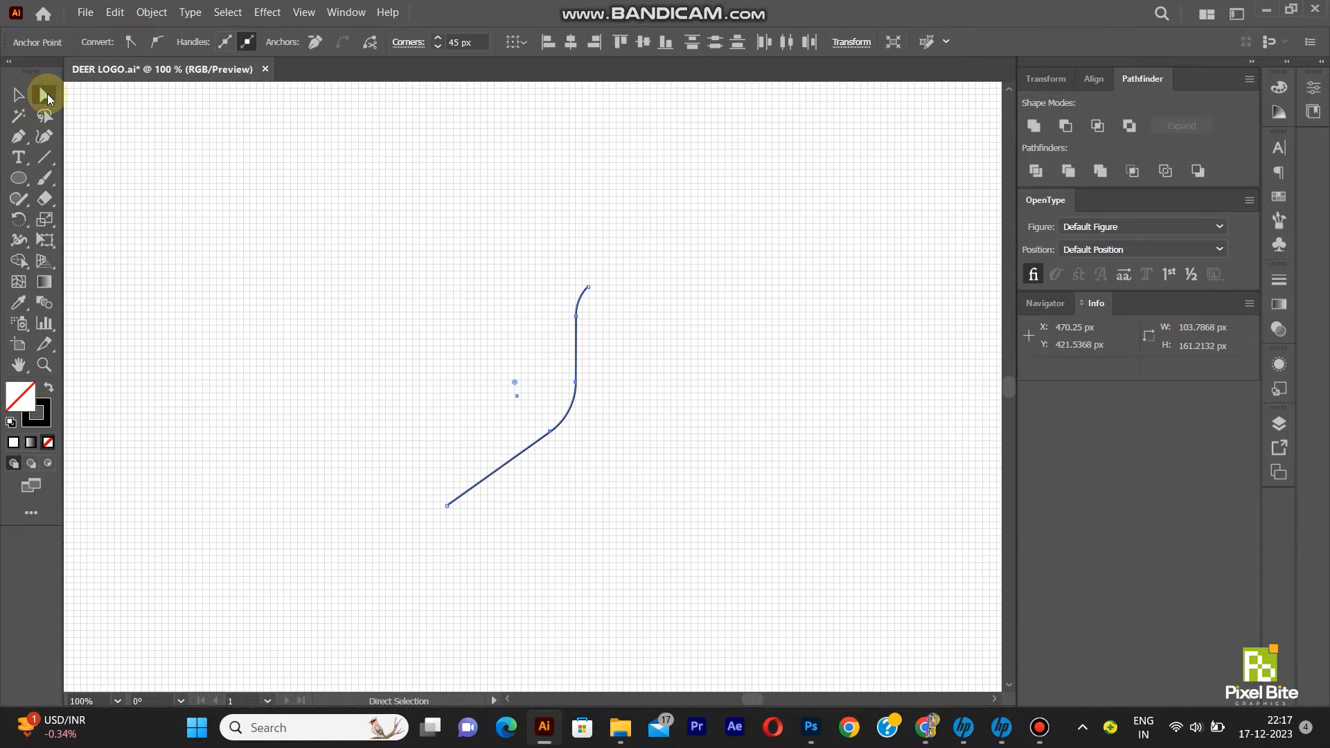
key(v)
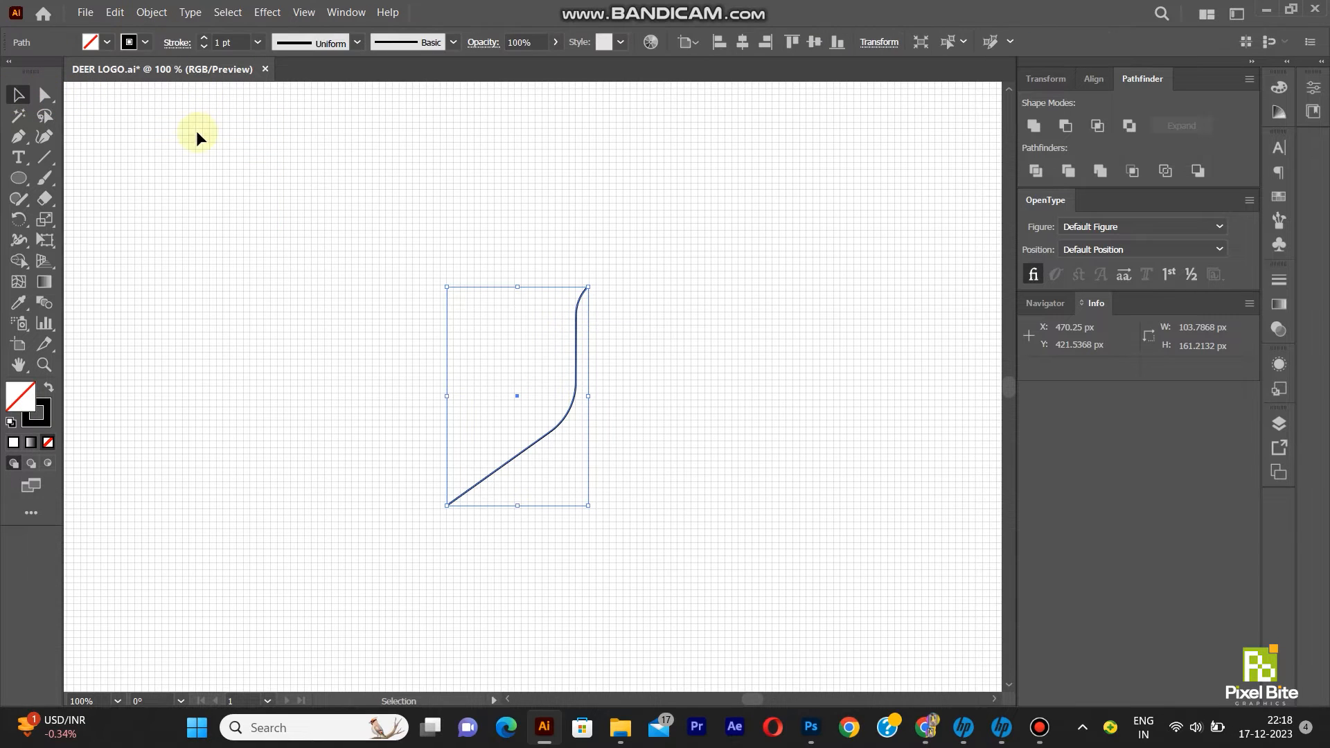
click(213, 40)
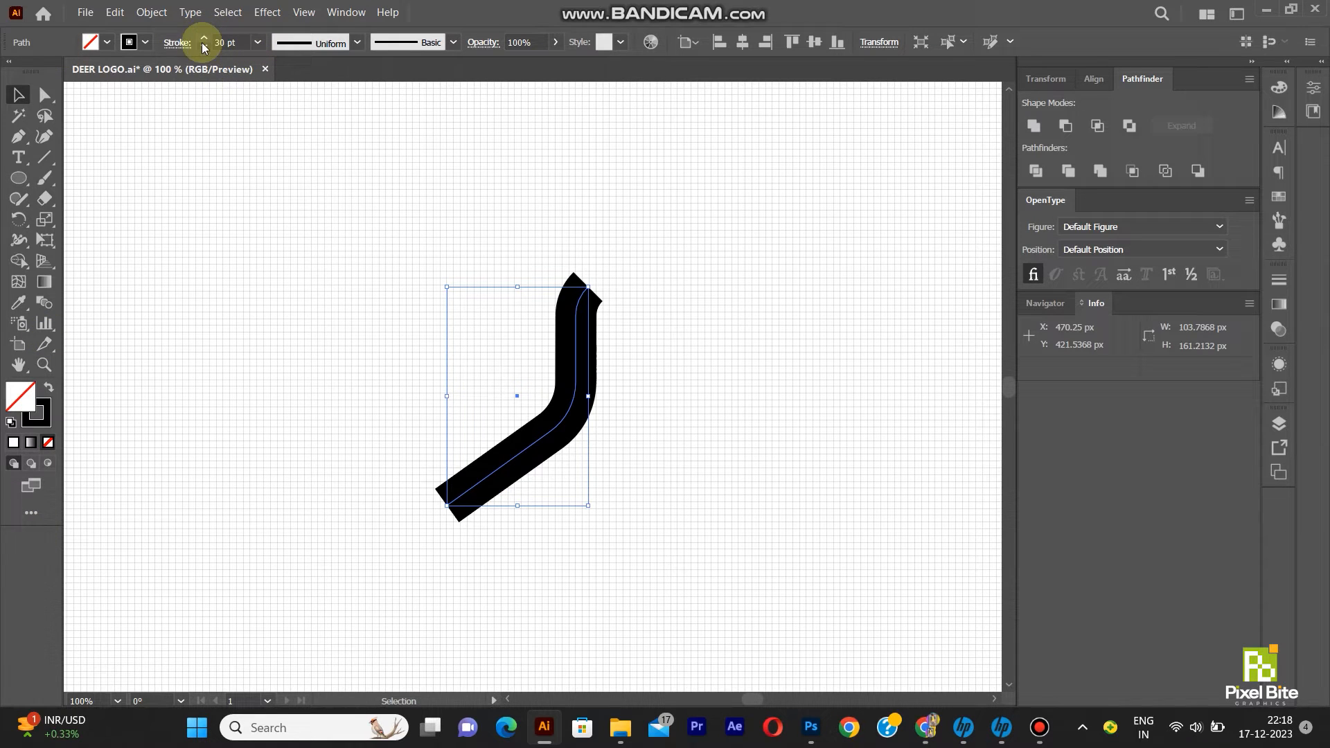
click(177, 42)
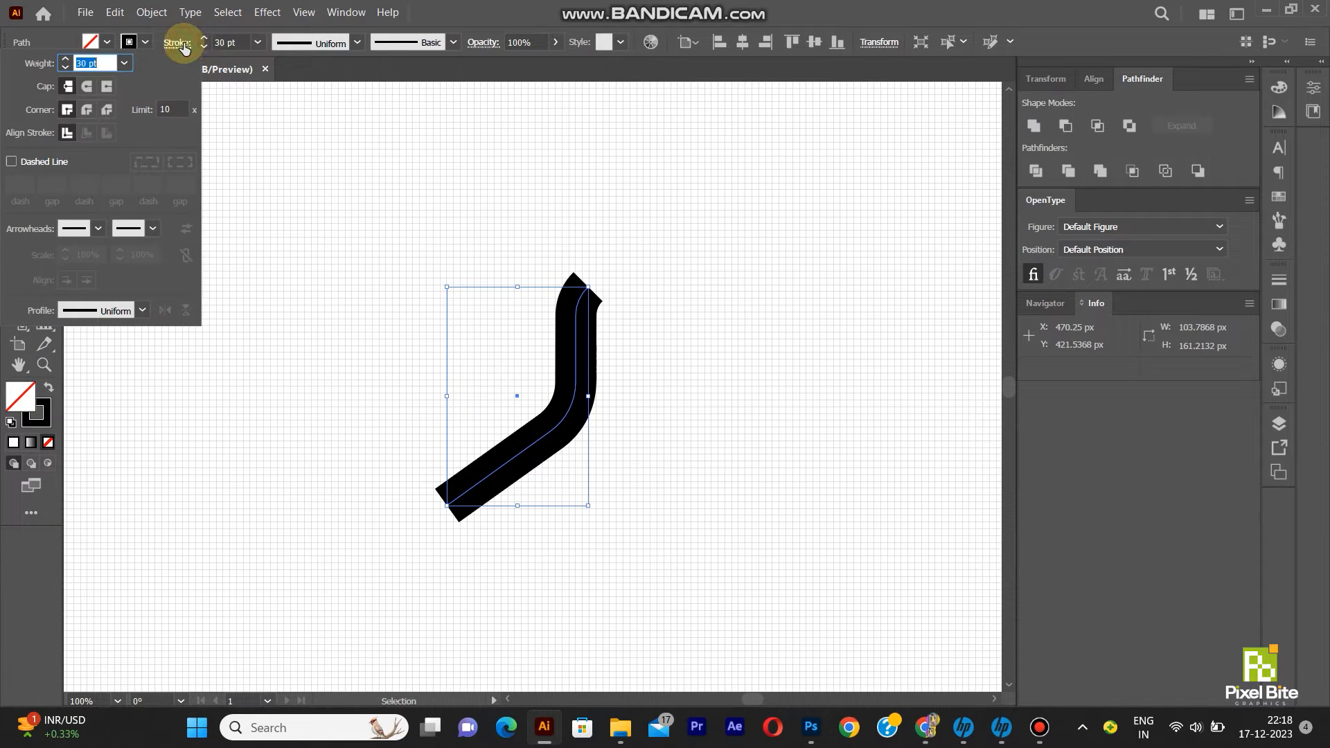
click(142, 312)
click(83, 454)
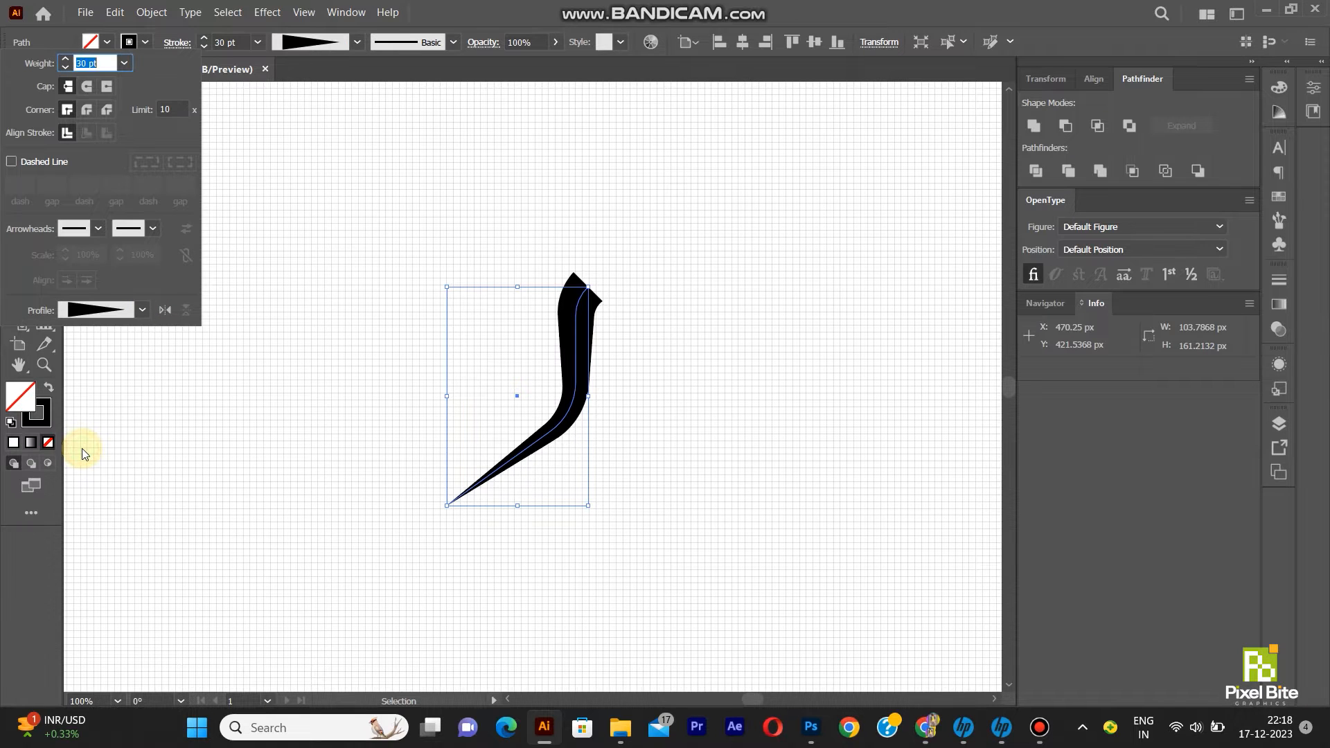
click(282, 466)
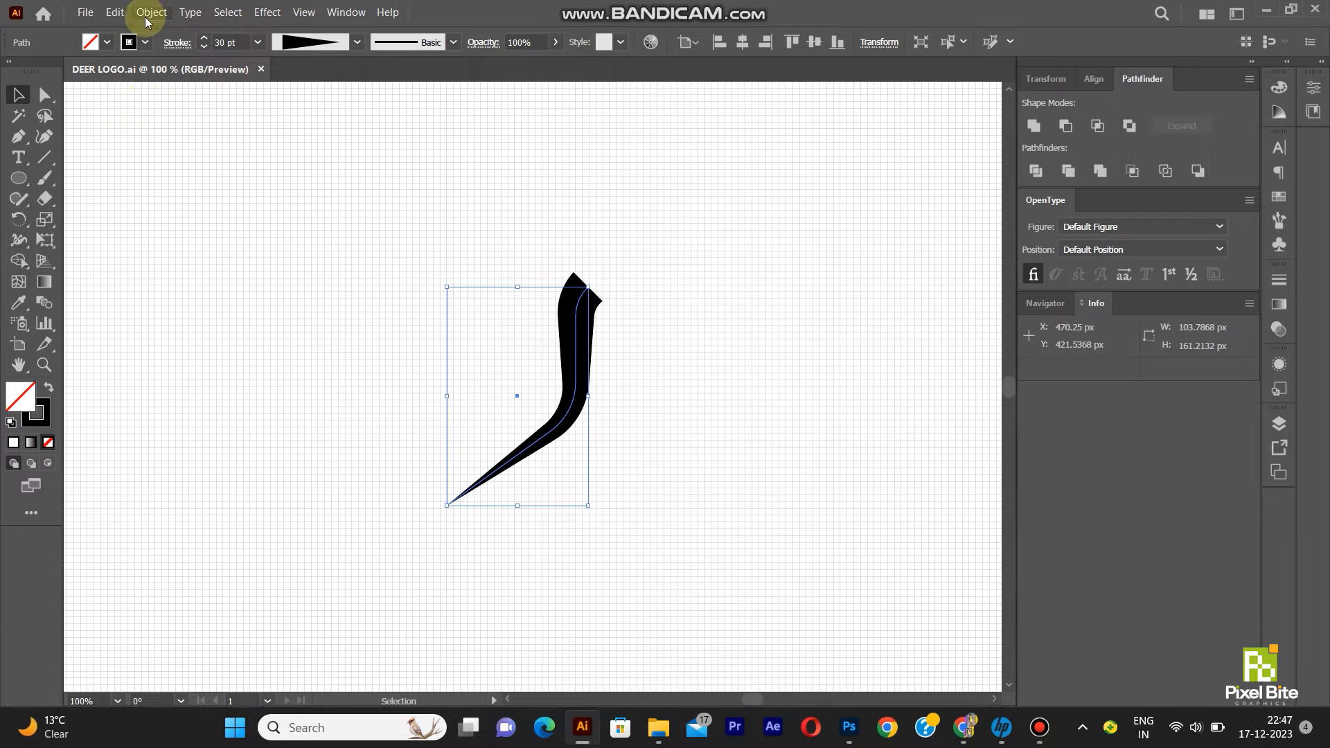
- Reverse the path direction so the taper points at the upper end, and deselect the path
click(147, 19)
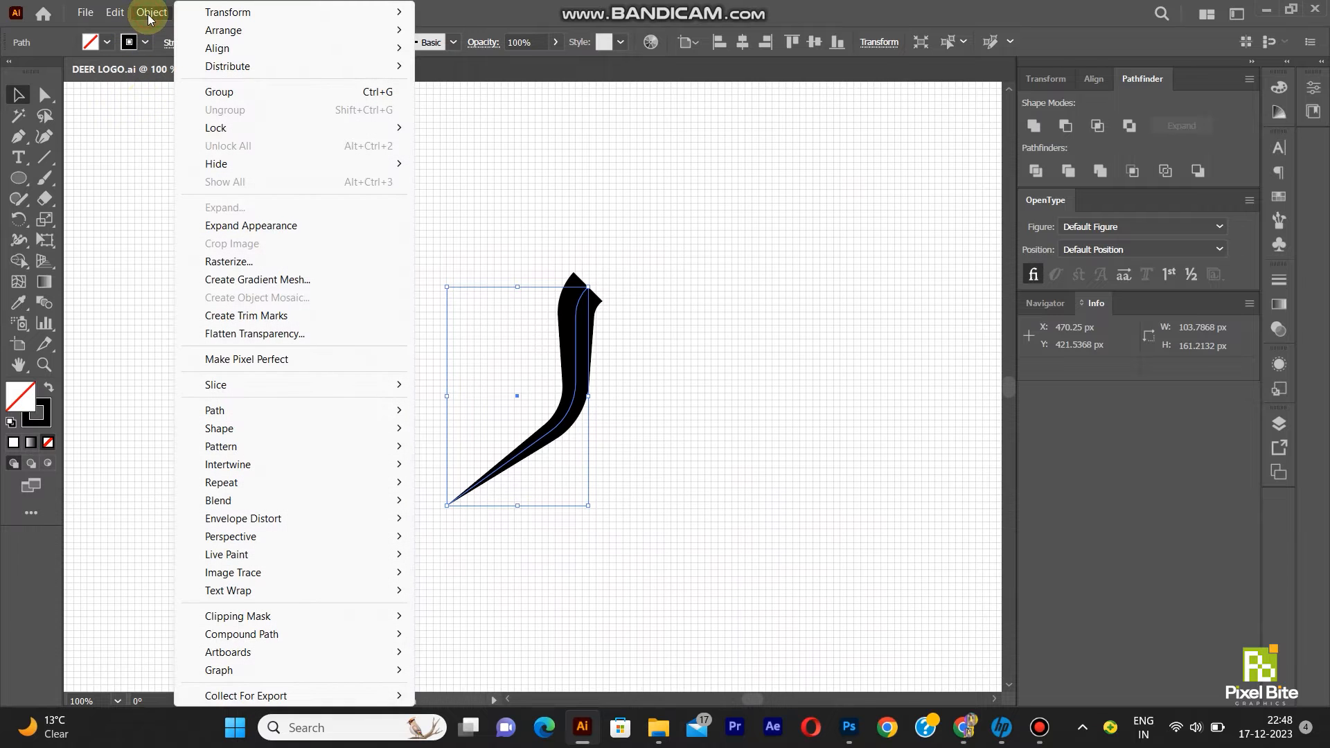
mouse_move(312, 410)
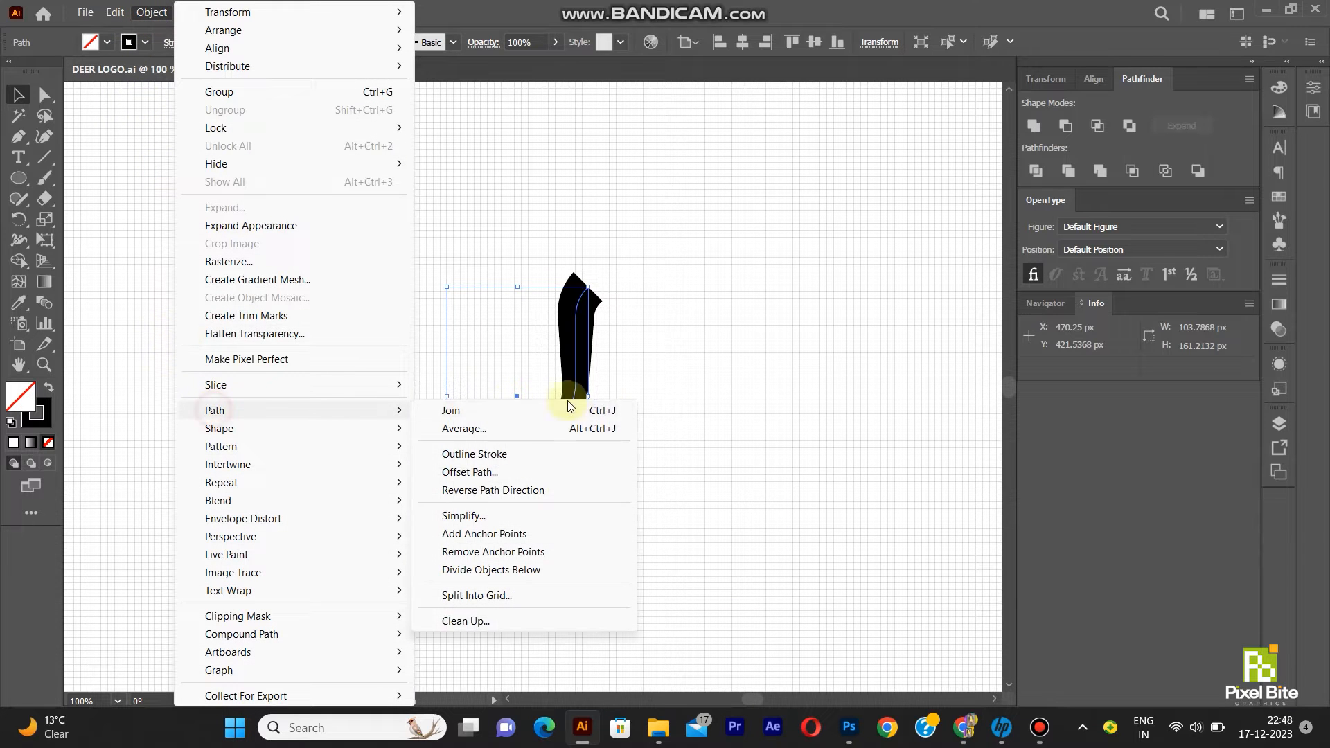
click(528, 489)
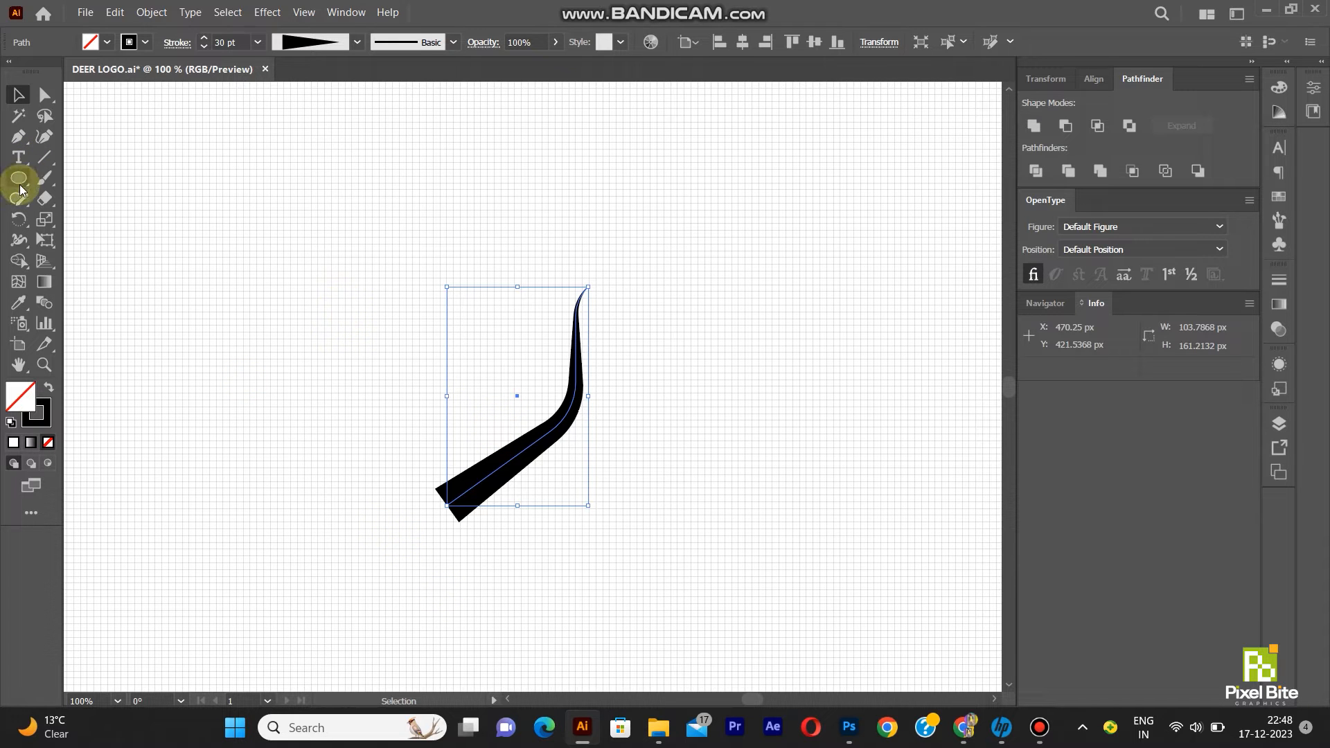
click(363, 410)
- Create a 180 × 180 px circle with the Ellipse tool over the tapered shape
scroll(758, 438, down, 3)
scroll(750, 456, up, 3)
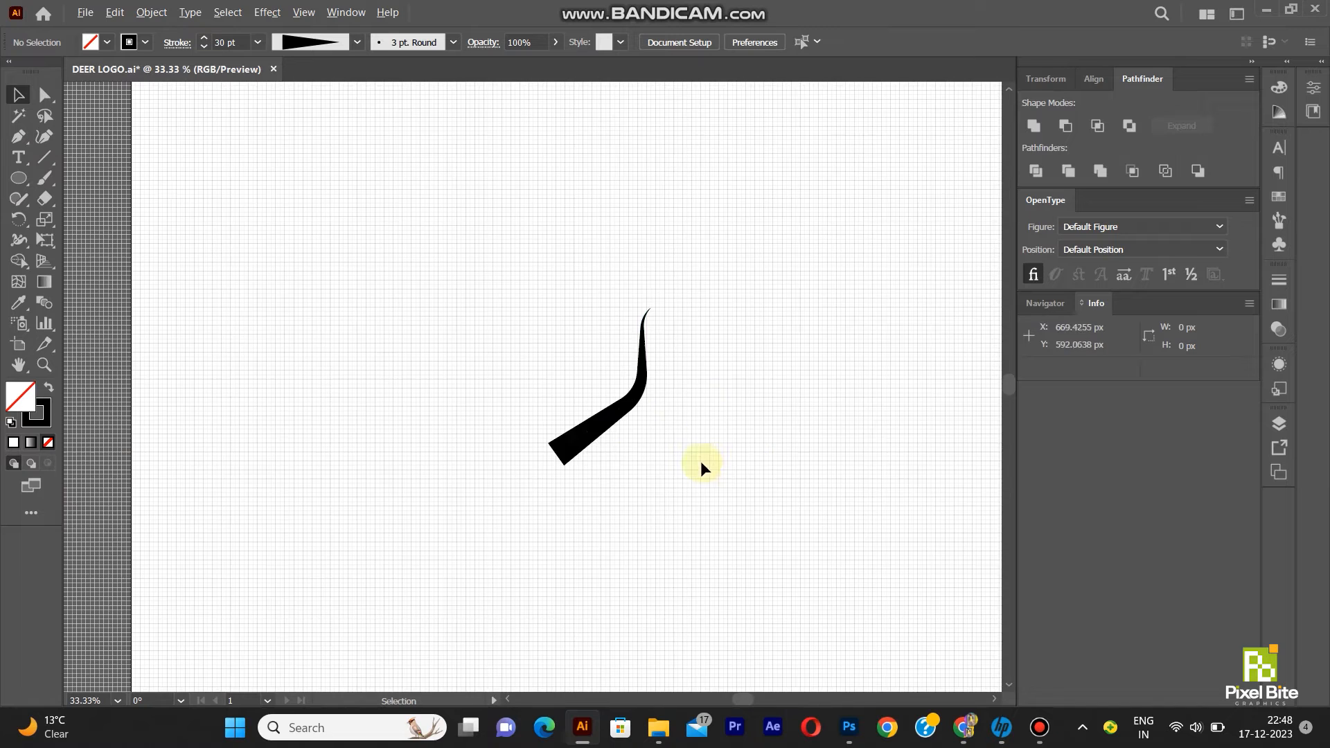
click(18, 178)
click(417, 298)
click(636, 327)
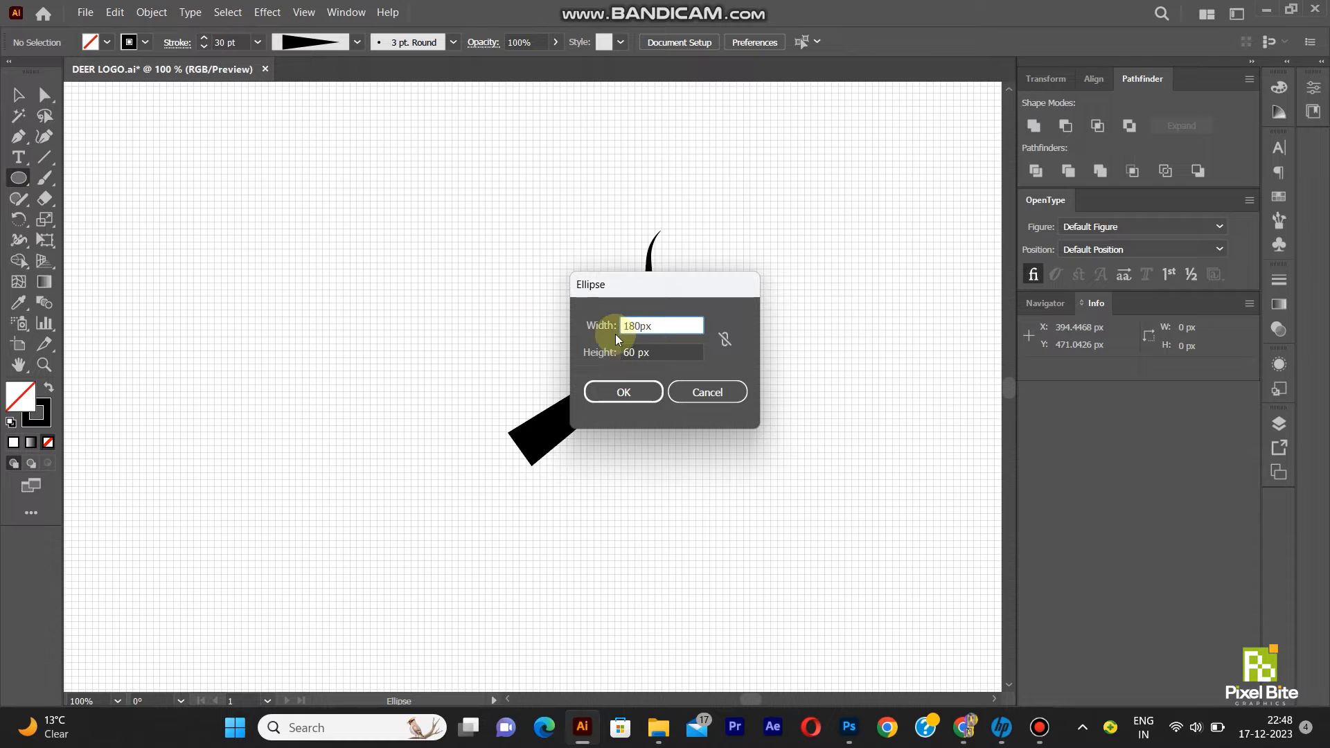
drag(638, 353, 617, 353)
text(180)
key(Return)
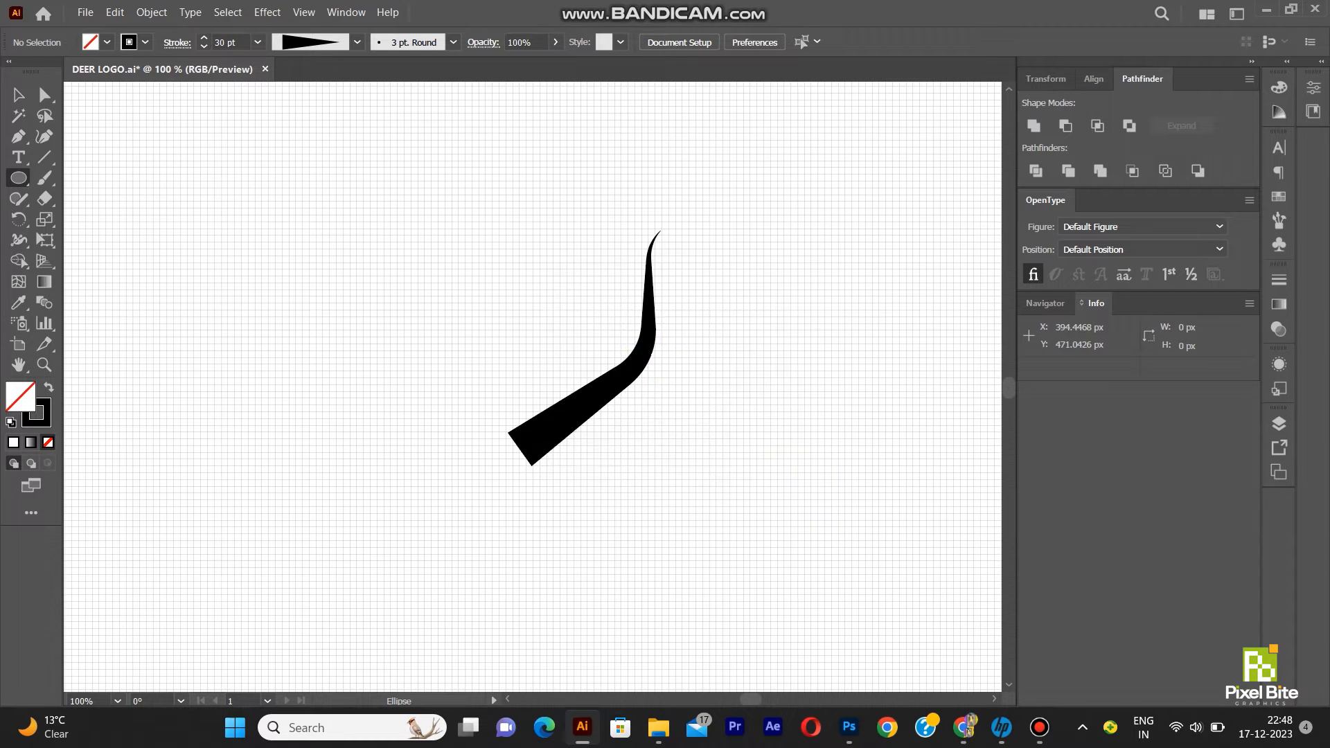
key(v)
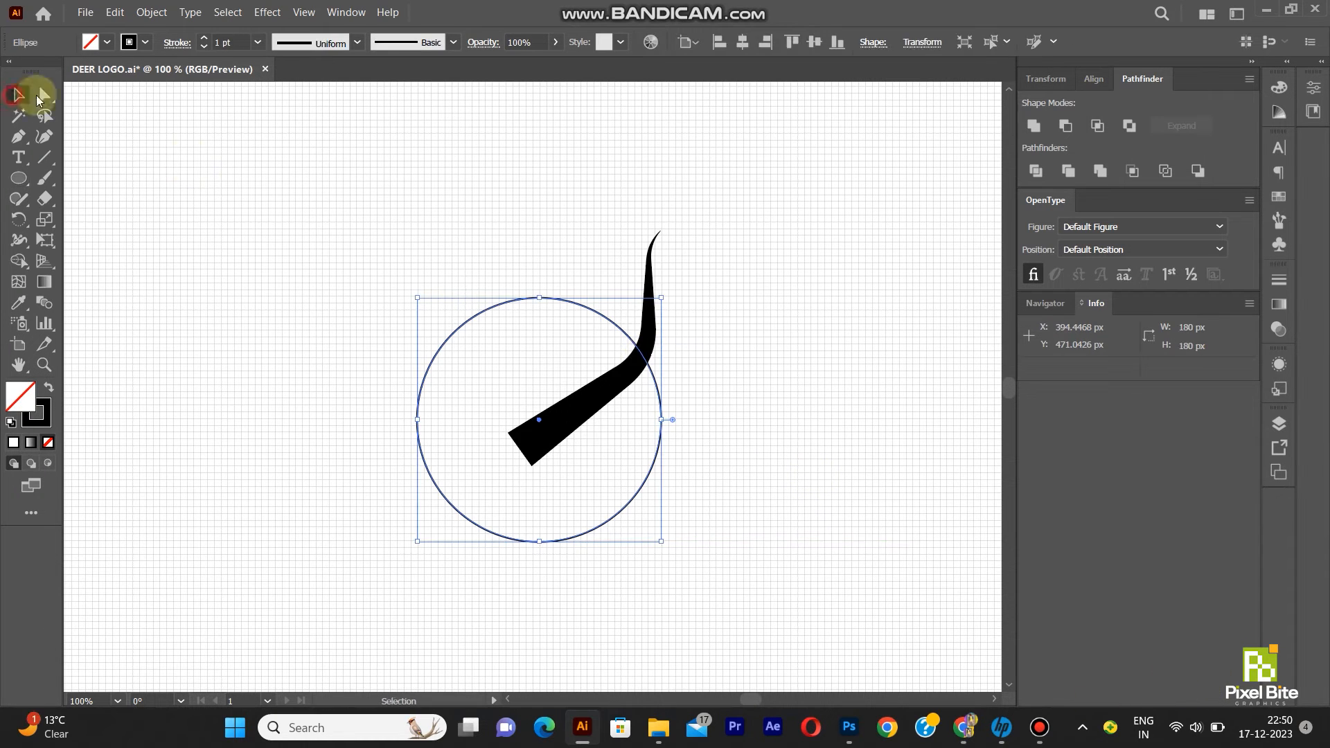
- Move the large circle up and left so its lower-right edge crosses the wide end of the tapered shape
click(490, 306)
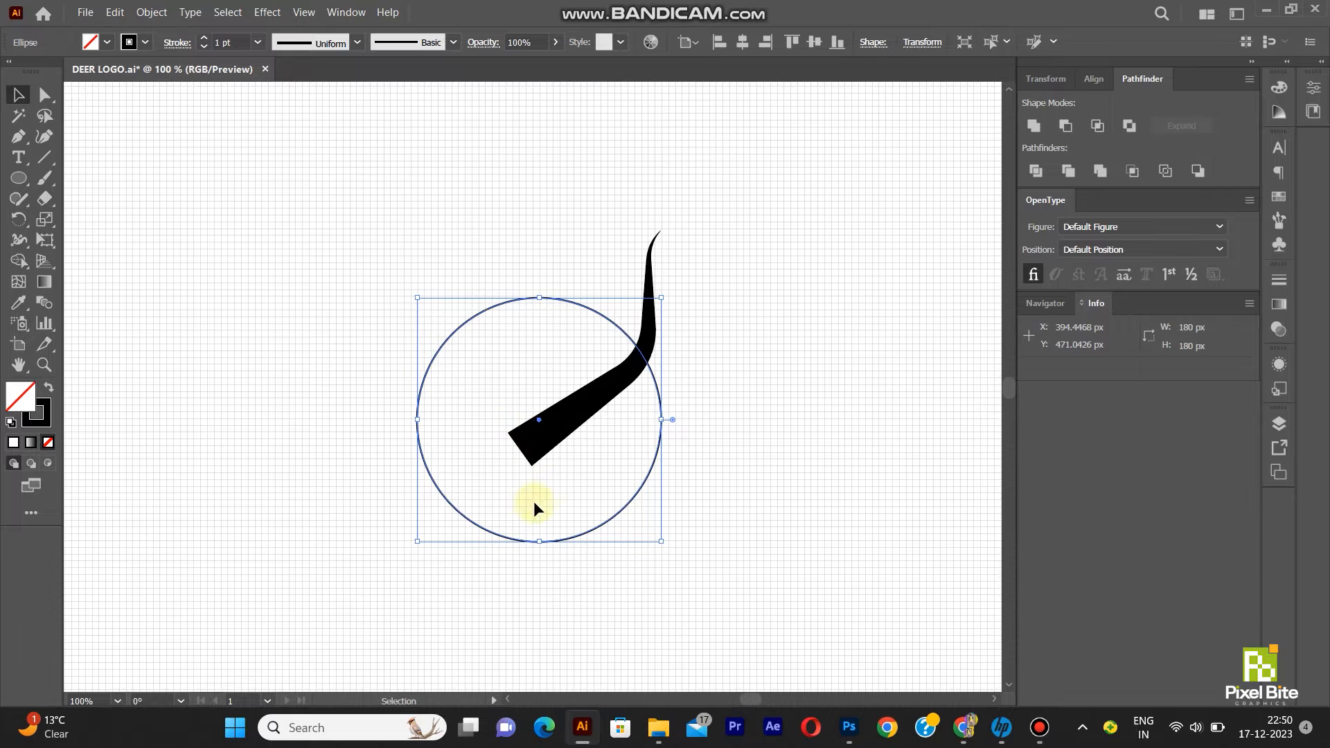
drag(575, 542, 488, 457)
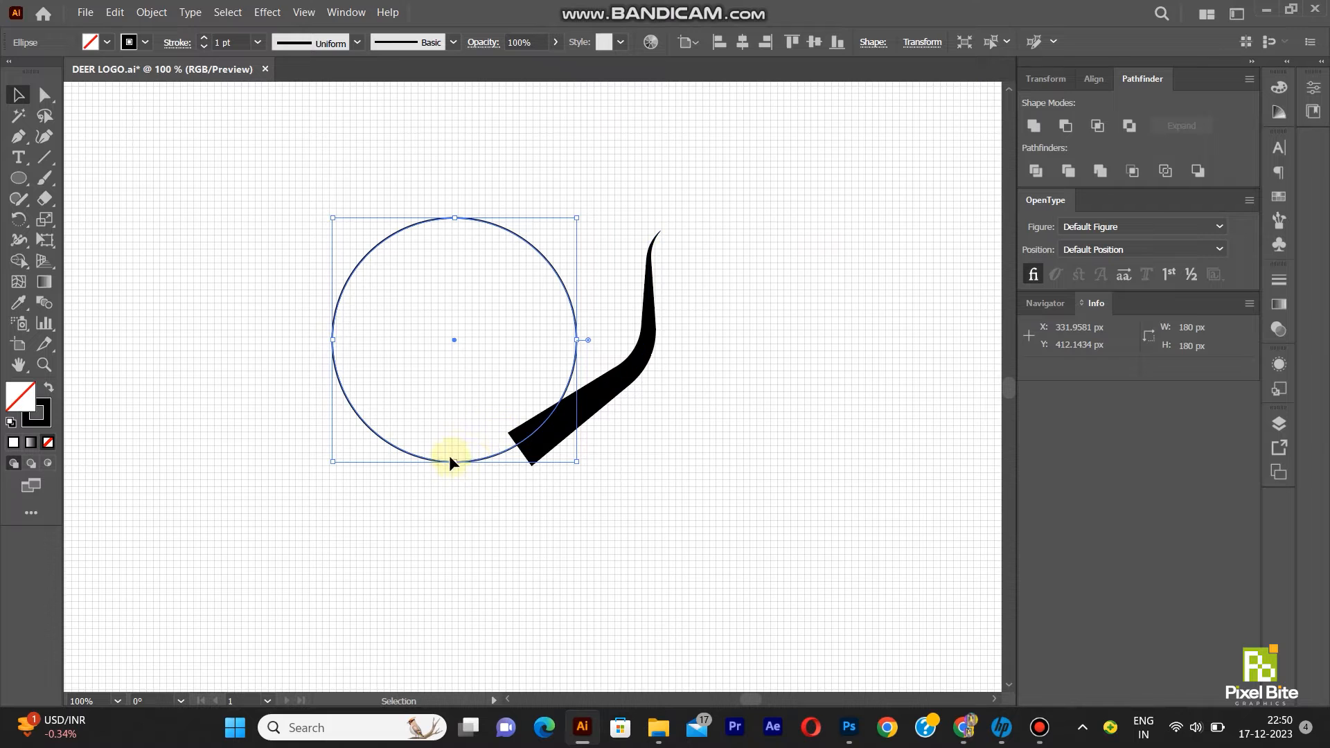
drag(468, 459, 458, 467)
- Add anchor points between the existing ones on the 180 px circle
click(143, 14)
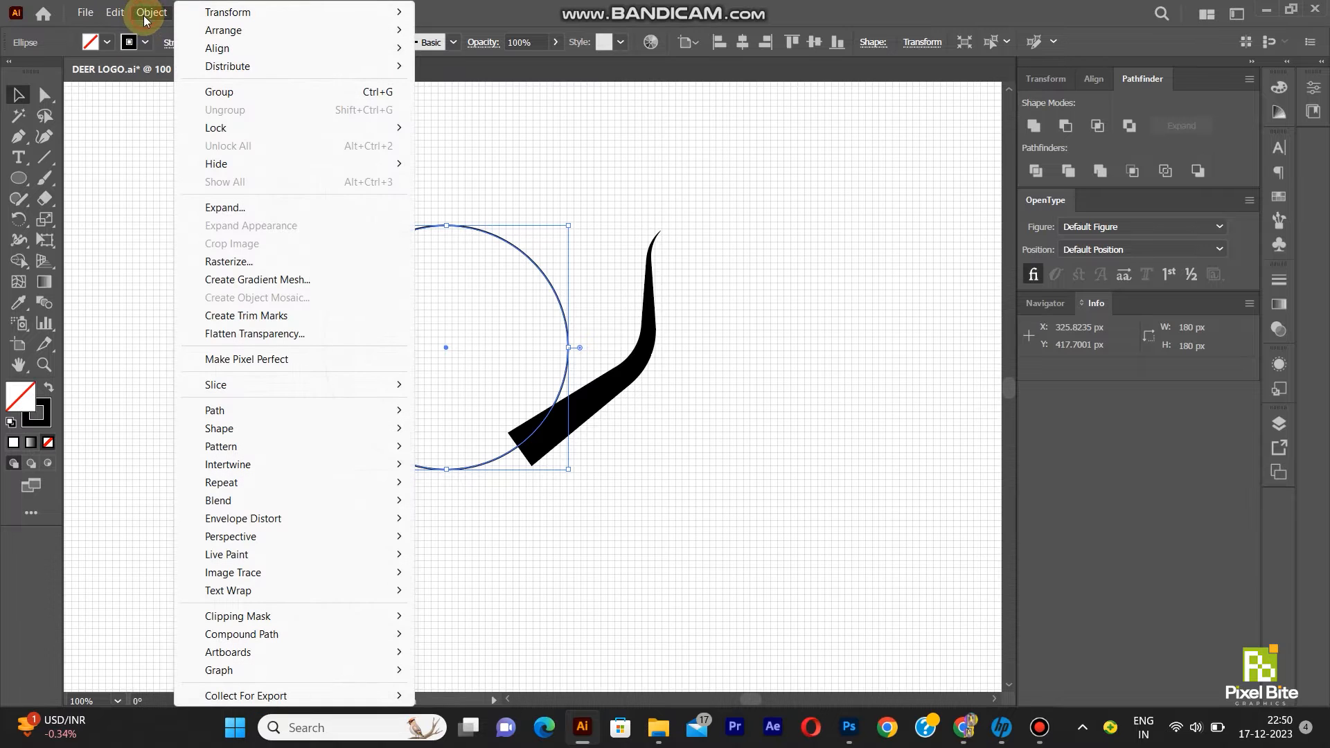
mouse_move(420, 417)
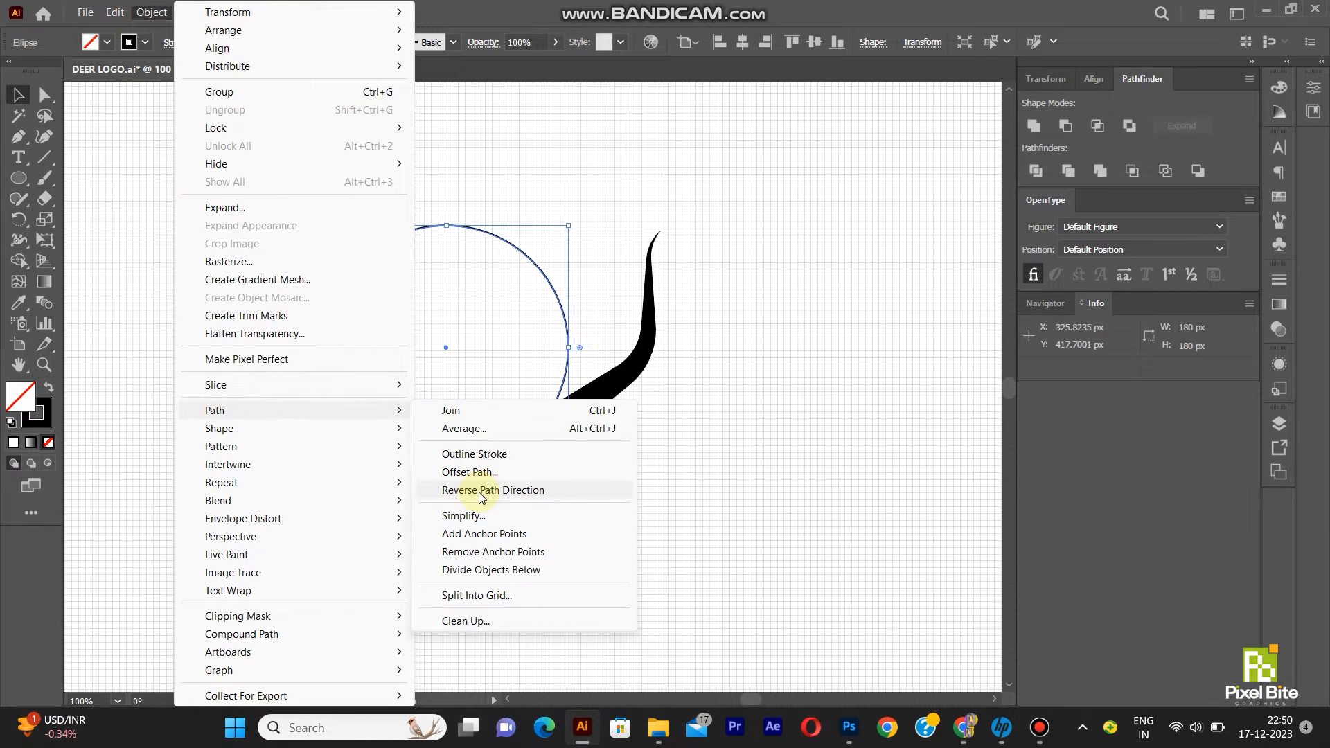
click(489, 534)
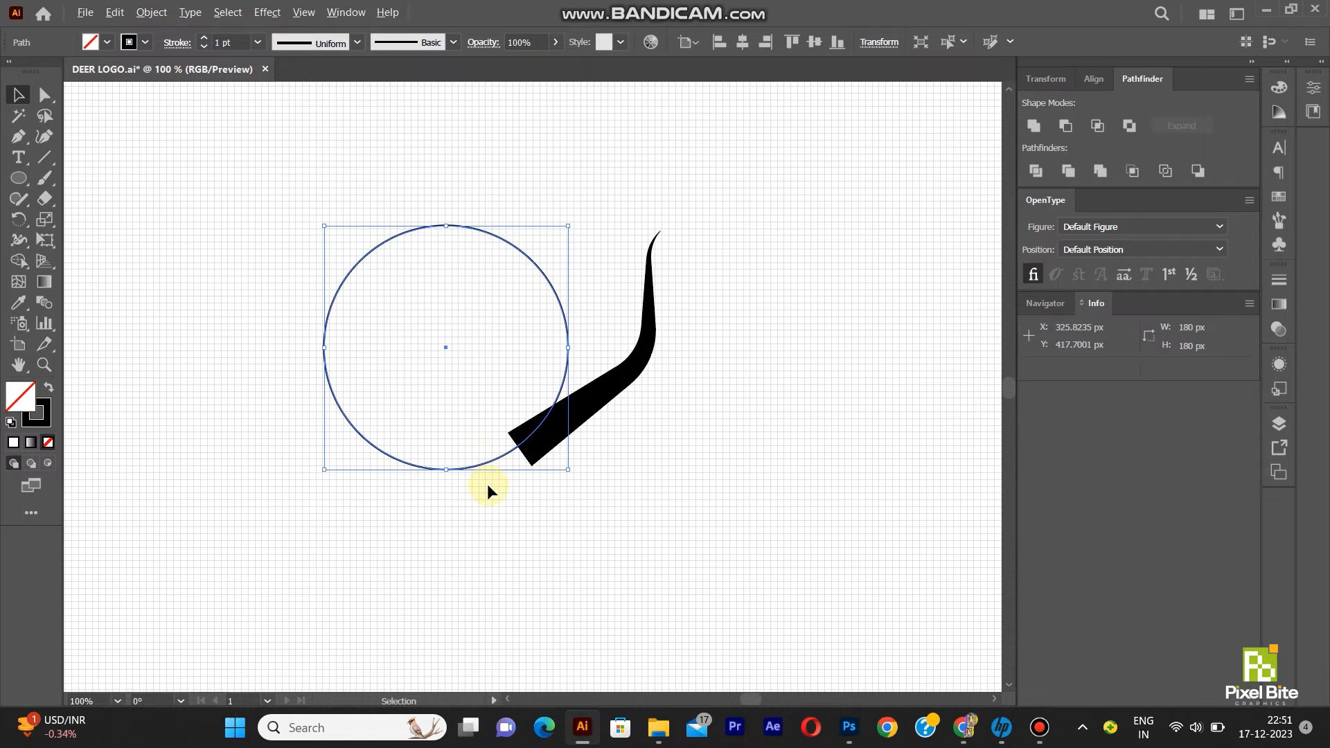
- Move the large circle so its lower-right anchor point sits on the middle of the tapered shape's wide end
scroll(487, 483, up, 2)
drag(503, 442, 459, 467)
click(34, 95)
scroll(537, 433, up, 2)
scroll(524, 438, up, 3)
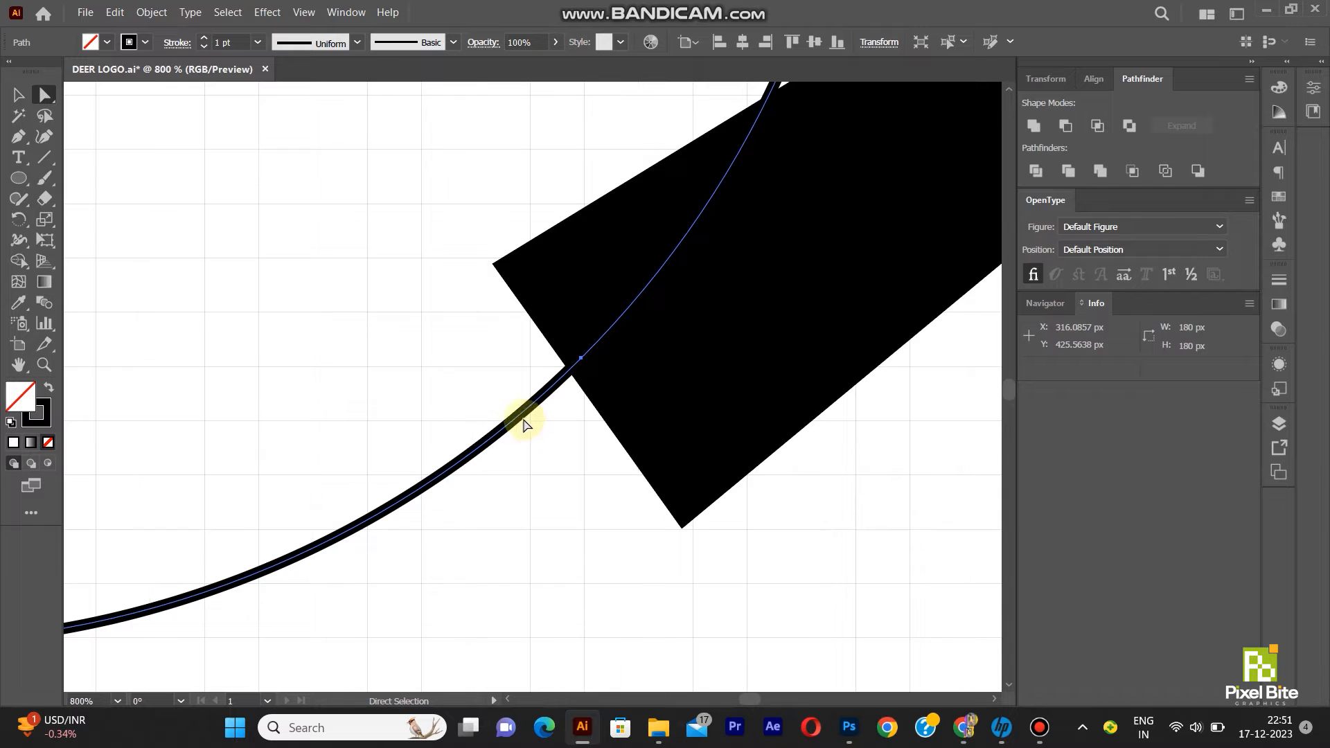
drag(521, 434, 513, 445)
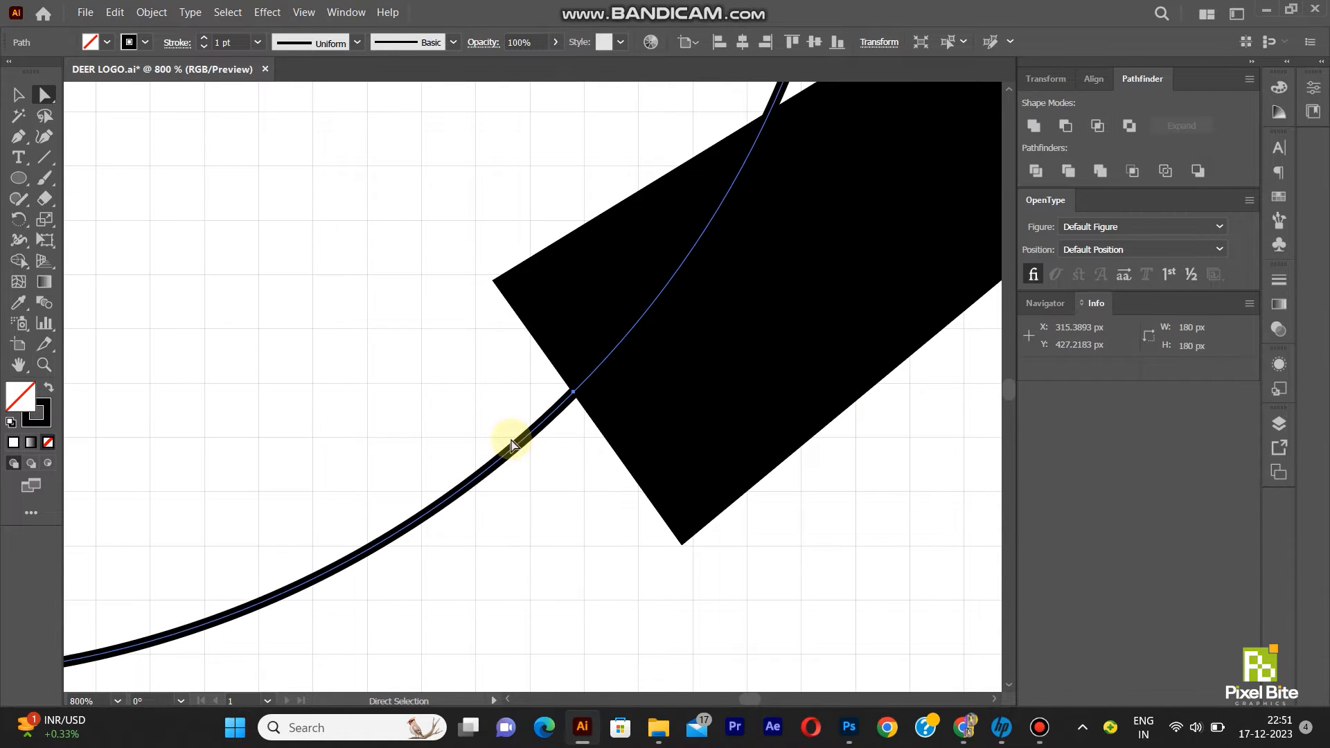
- Delete the anchor points on the upper, left and lower parts of the 180 px circle, keeping only its right-hand arc
scroll(513, 445, down, 3)
scroll(526, 499, down, 2)
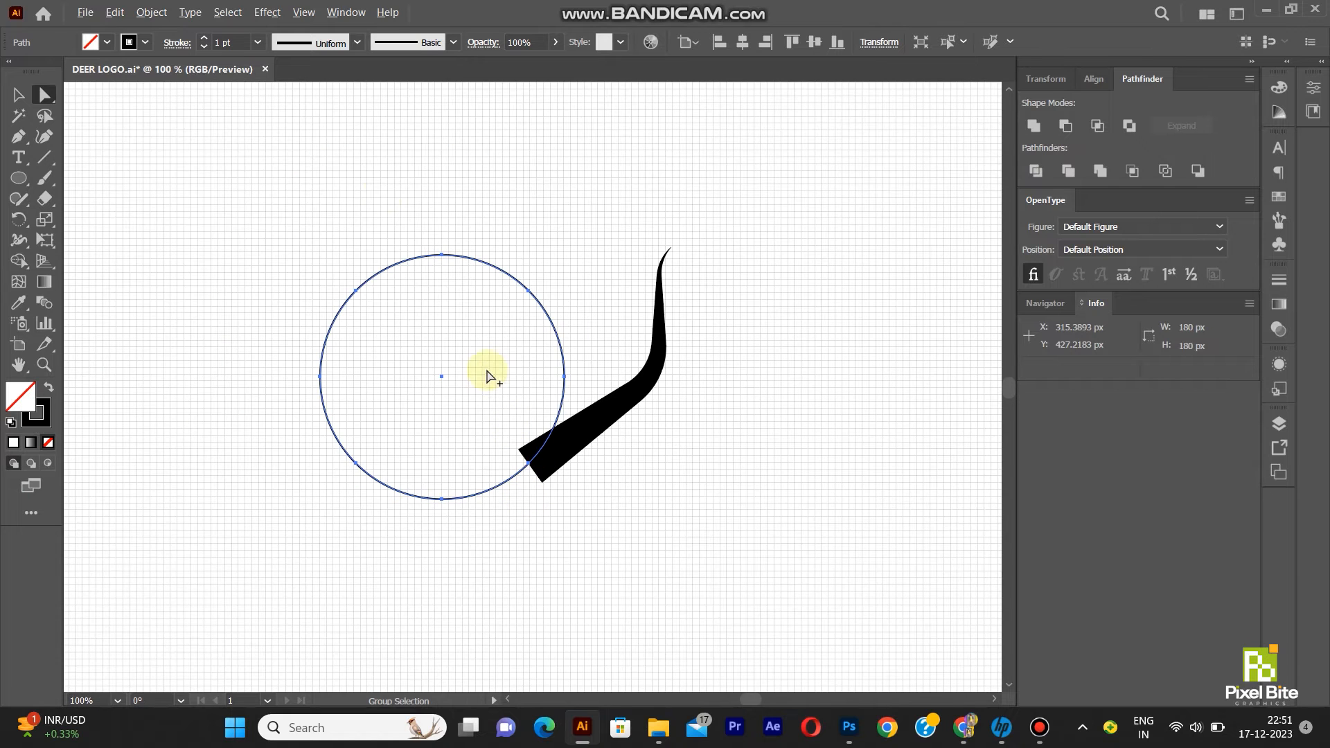
drag(288, 229, 476, 556)
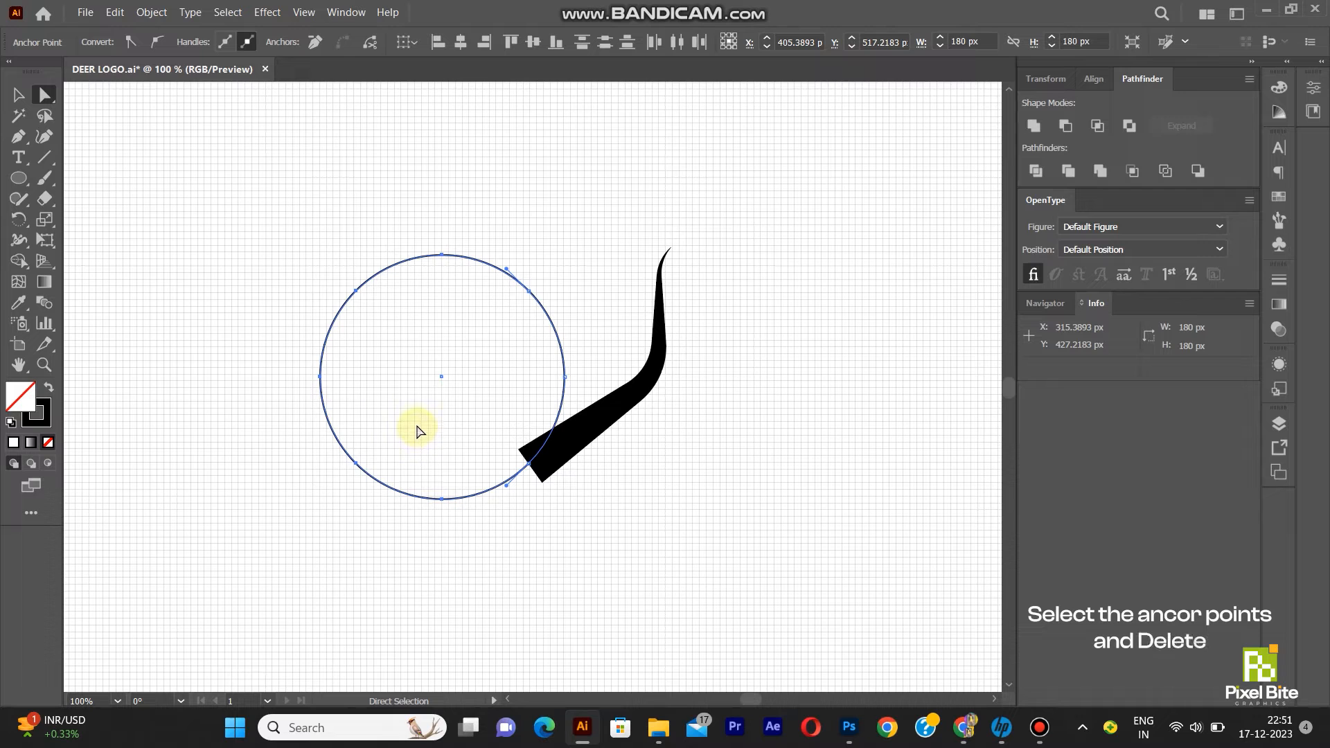
key(Delete)
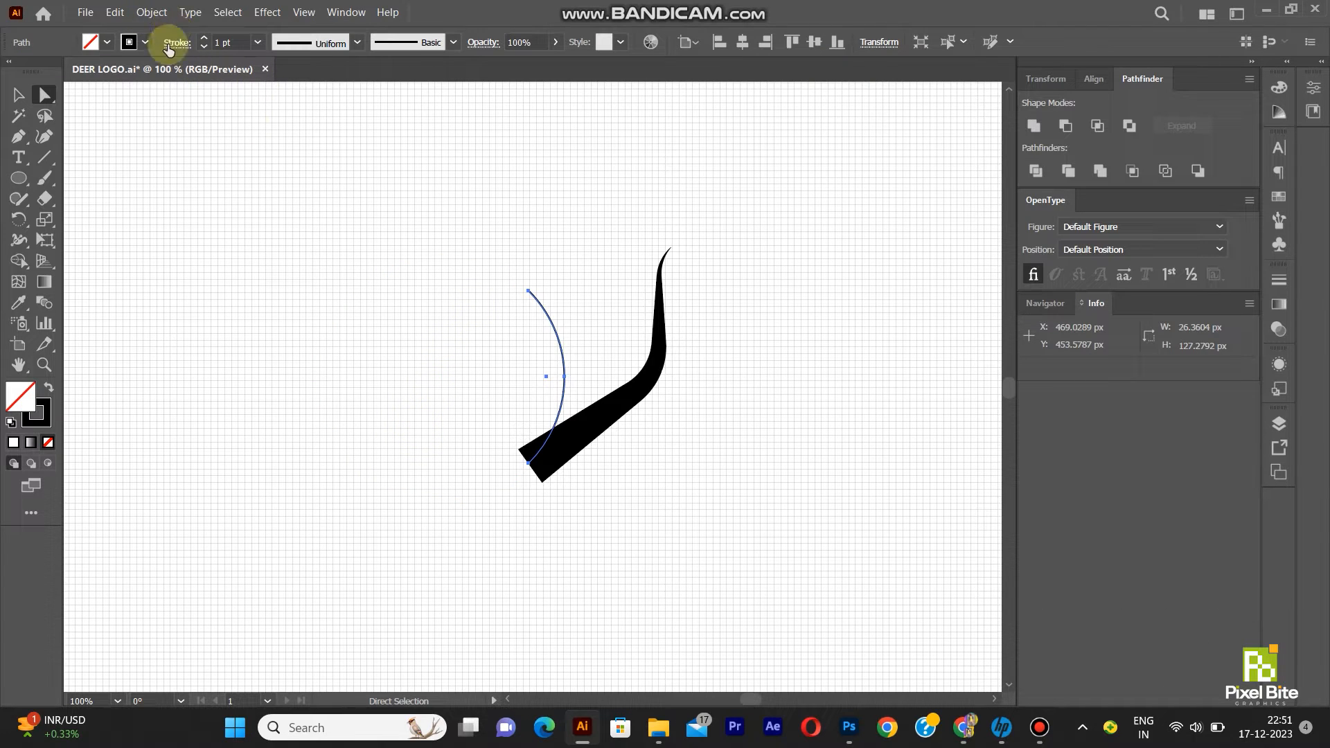
- Set the right-hand arc's stroke weight to 30 pt and give it the tapered width profile
click(222, 42)
key(BackSpace)
text(30)
key(Return)
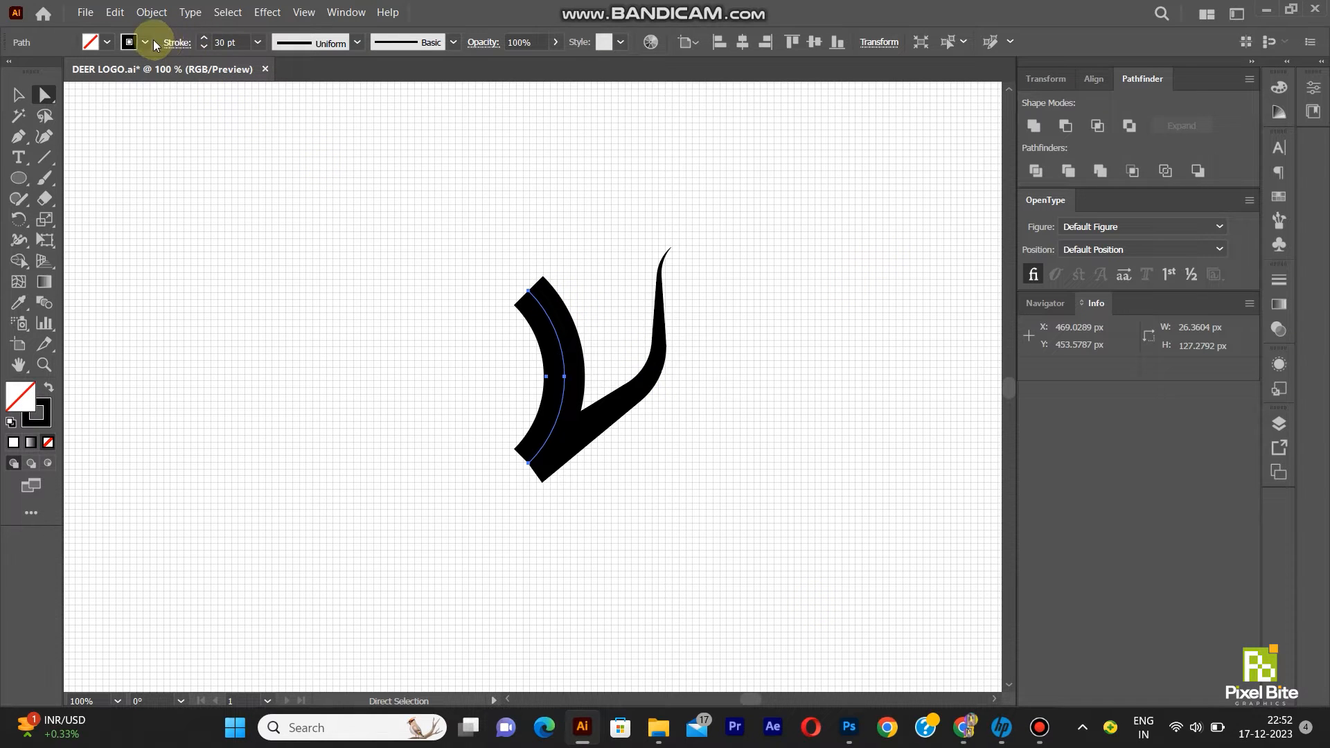
click(176, 42)
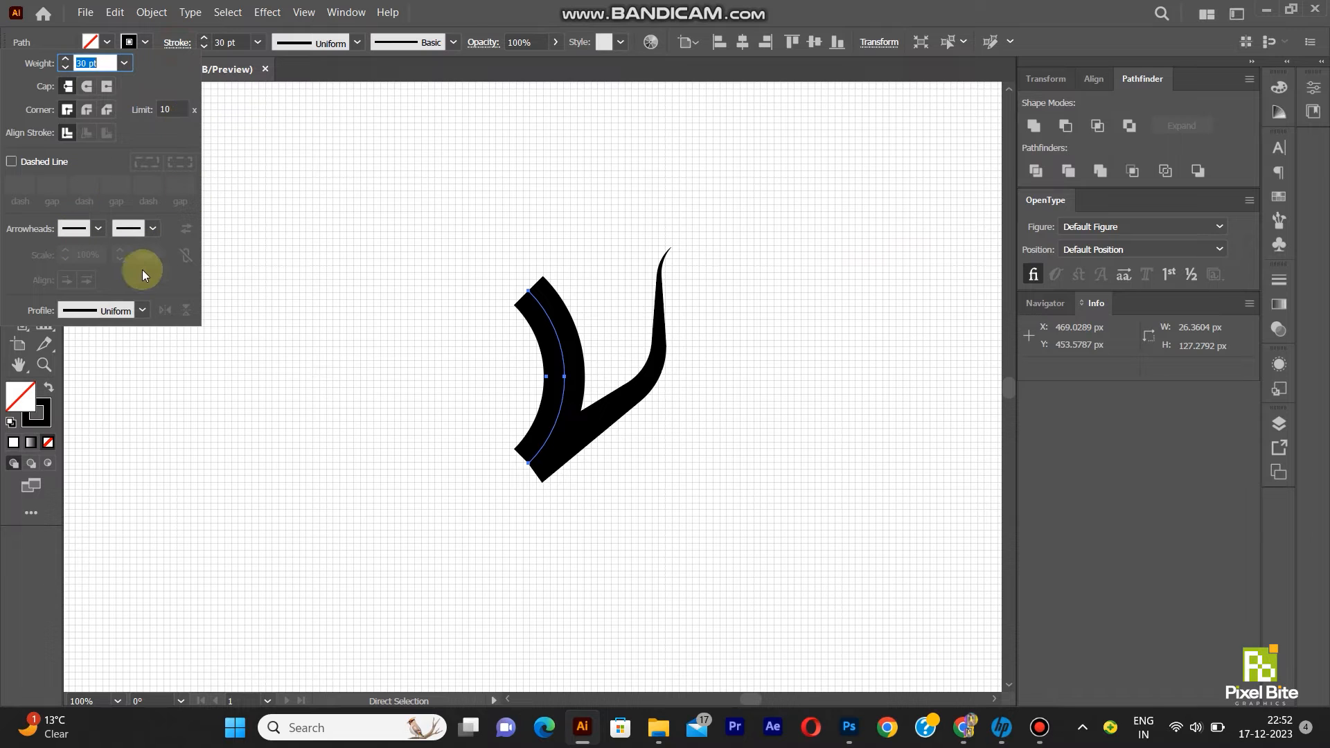
click(140, 311)
click(88, 445)
- Reverse the path direction of the tapered arc so its thin end points up, and deselect it
click(114, 13)
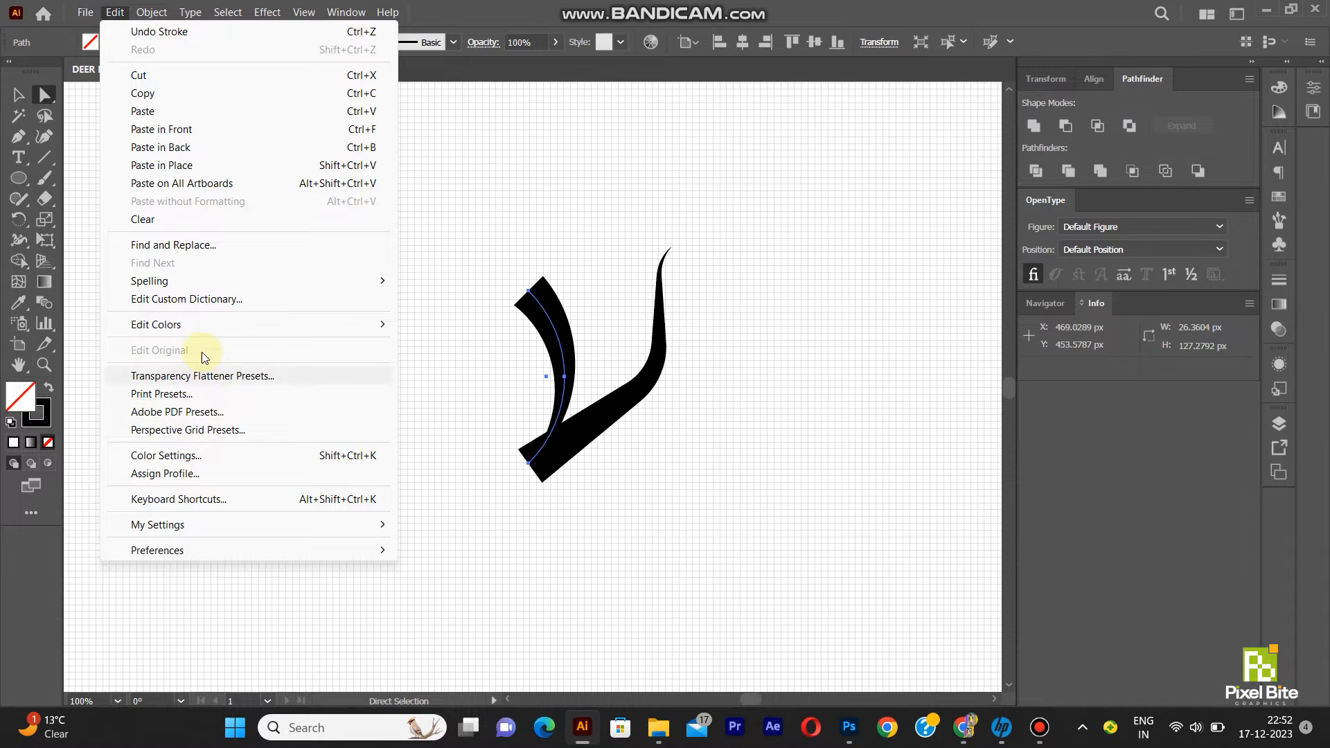
mouse_move(151, 12)
mouse_move(219, 415)
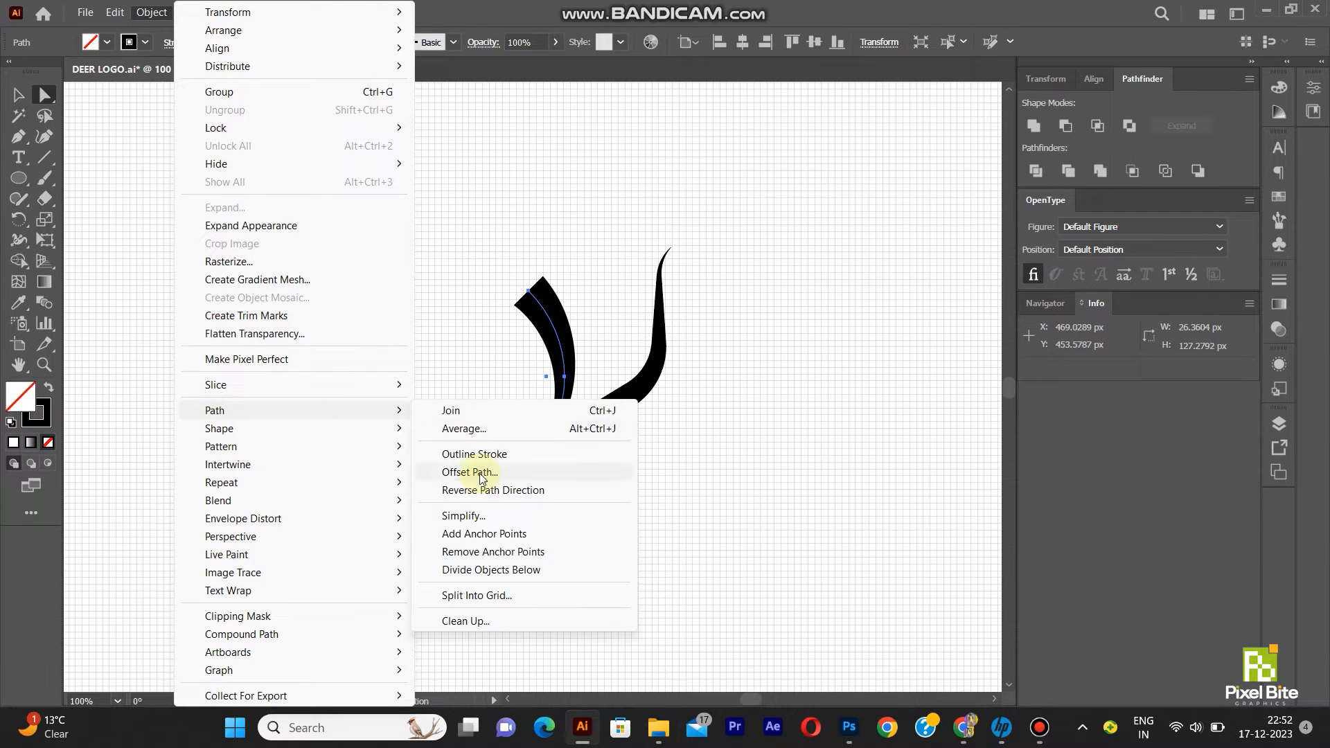
click(510, 492)
click(18, 94)
click(309, 310)
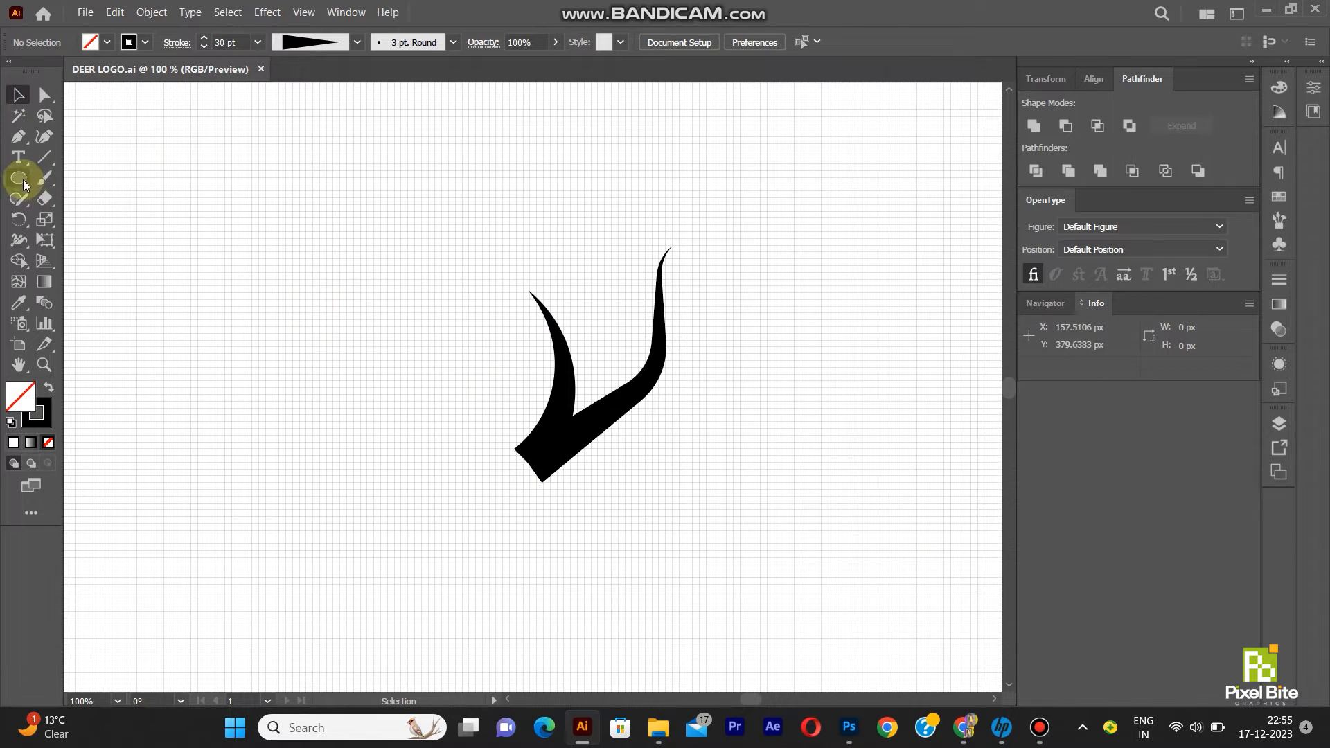
- Create a 150 × 150 px circle with the Ellipse tool over the base of the antler
click(18, 178)
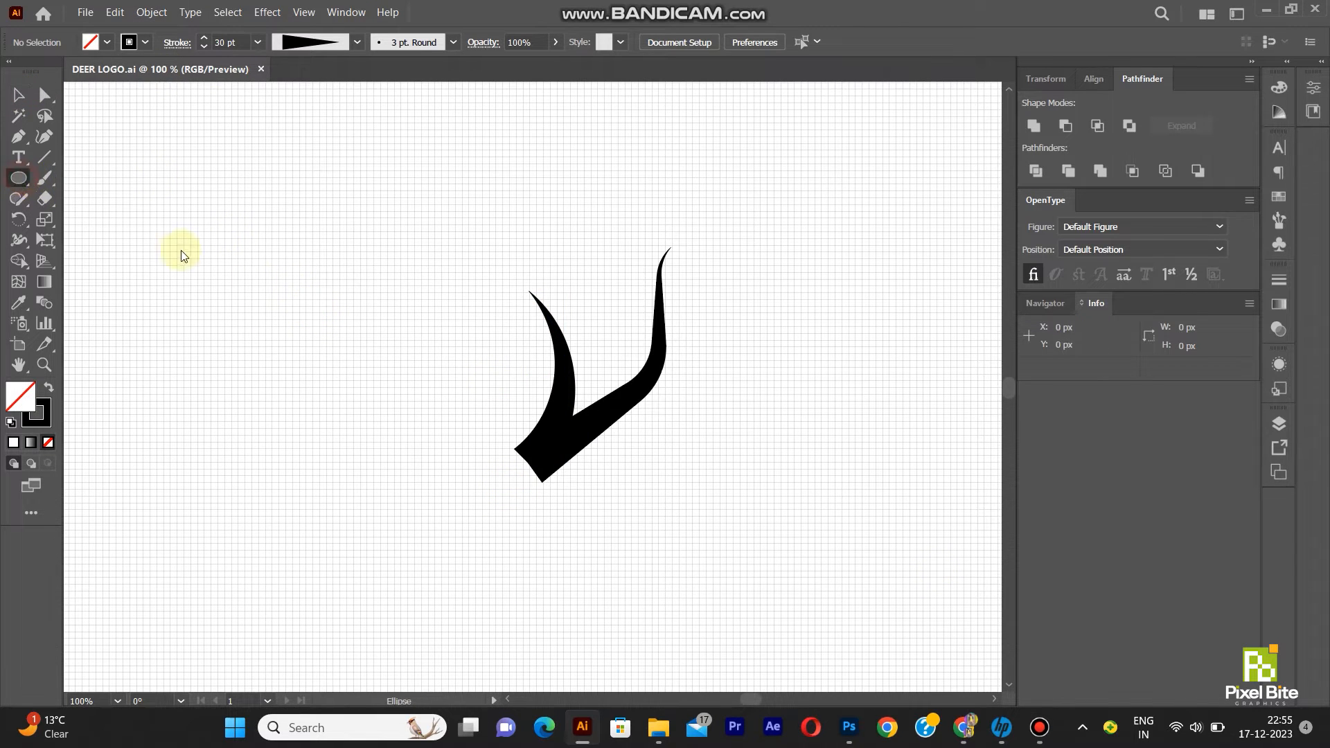
click(422, 353)
click(640, 325)
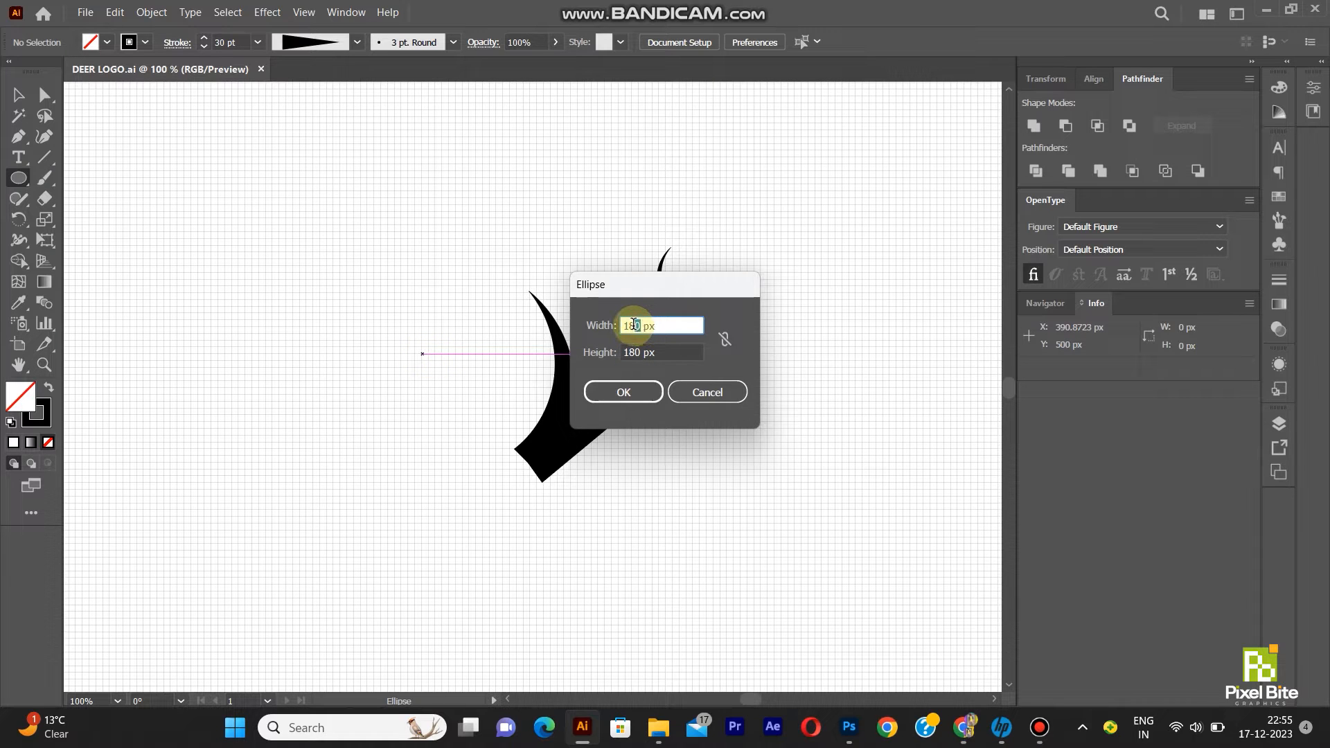
click(638, 352)
text(50)
click(640, 392)
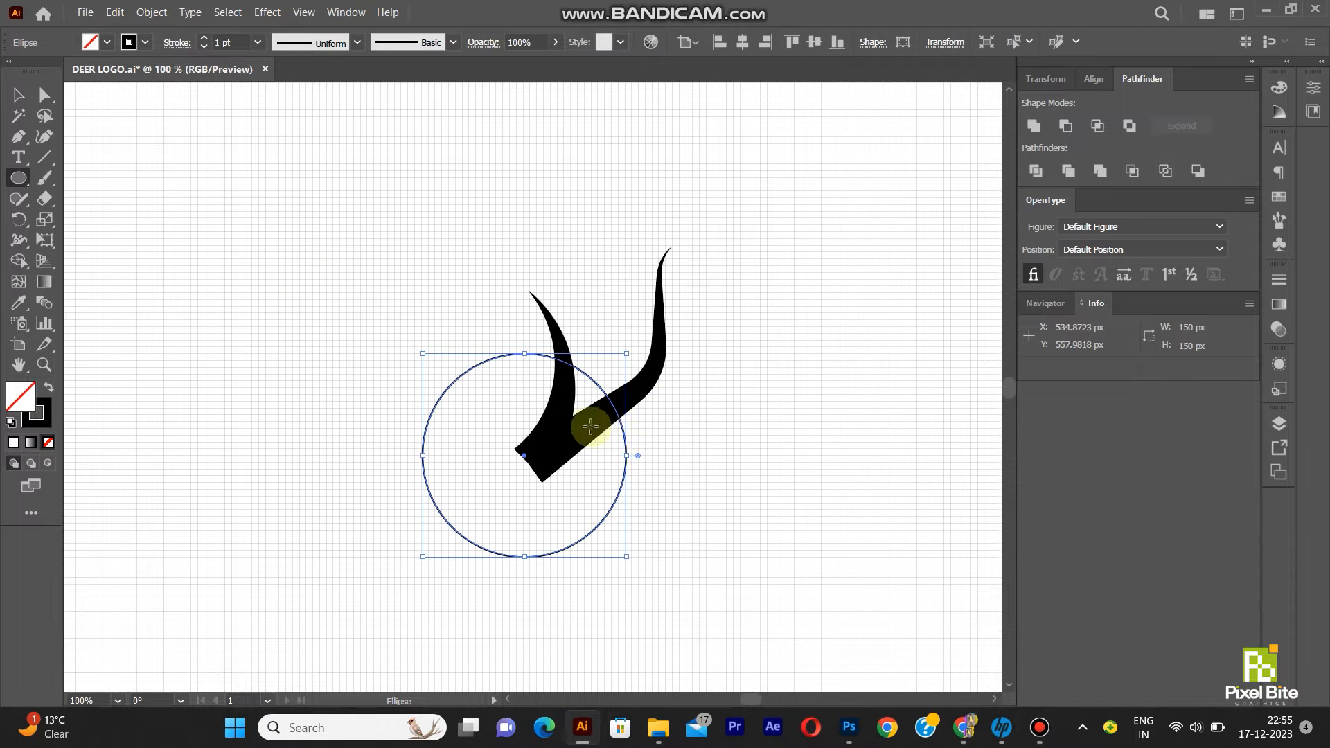
- Move the 150 px circle down and right so its upper-left edge overlaps the lower side of the main antler beam
click(18, 95)
scroll(630, 485, down, 3)
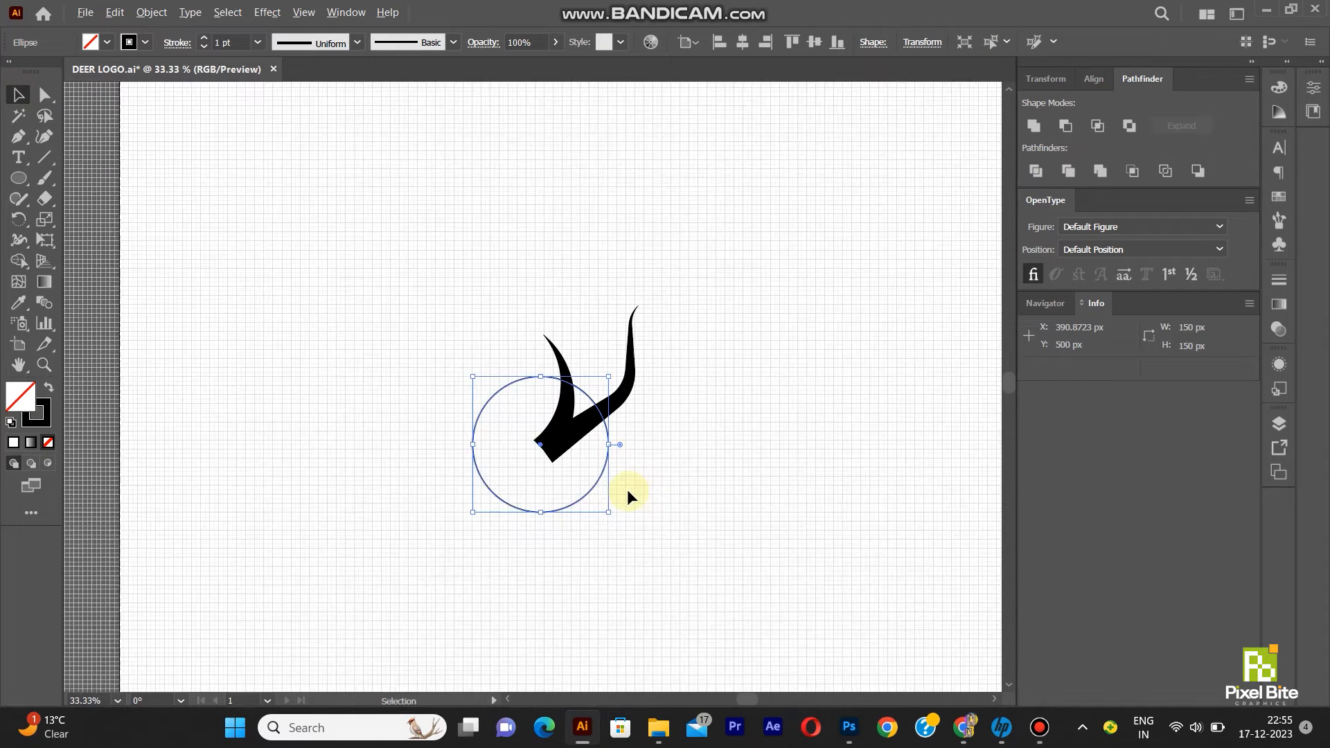
scroll(627, 489, up, 3)
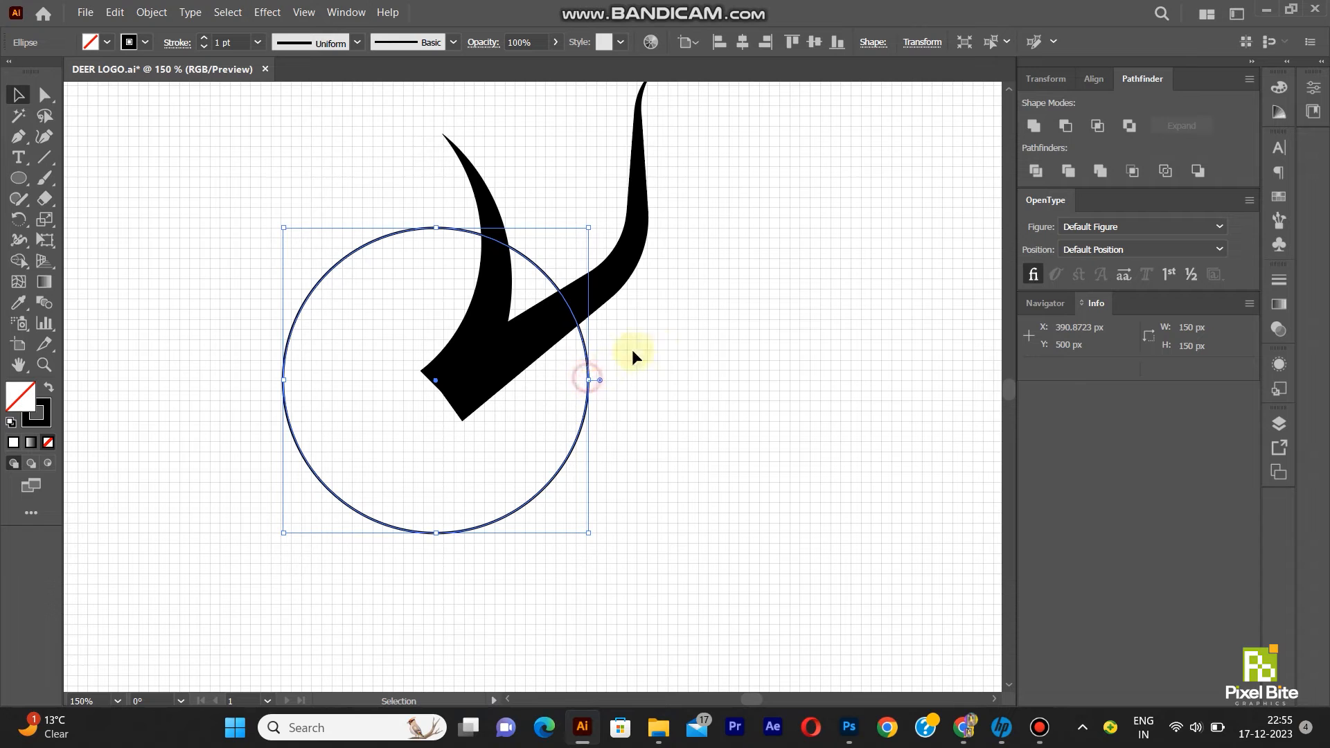
drag(600, 349, 789, 414)
drag(776, 358, 785, 360)
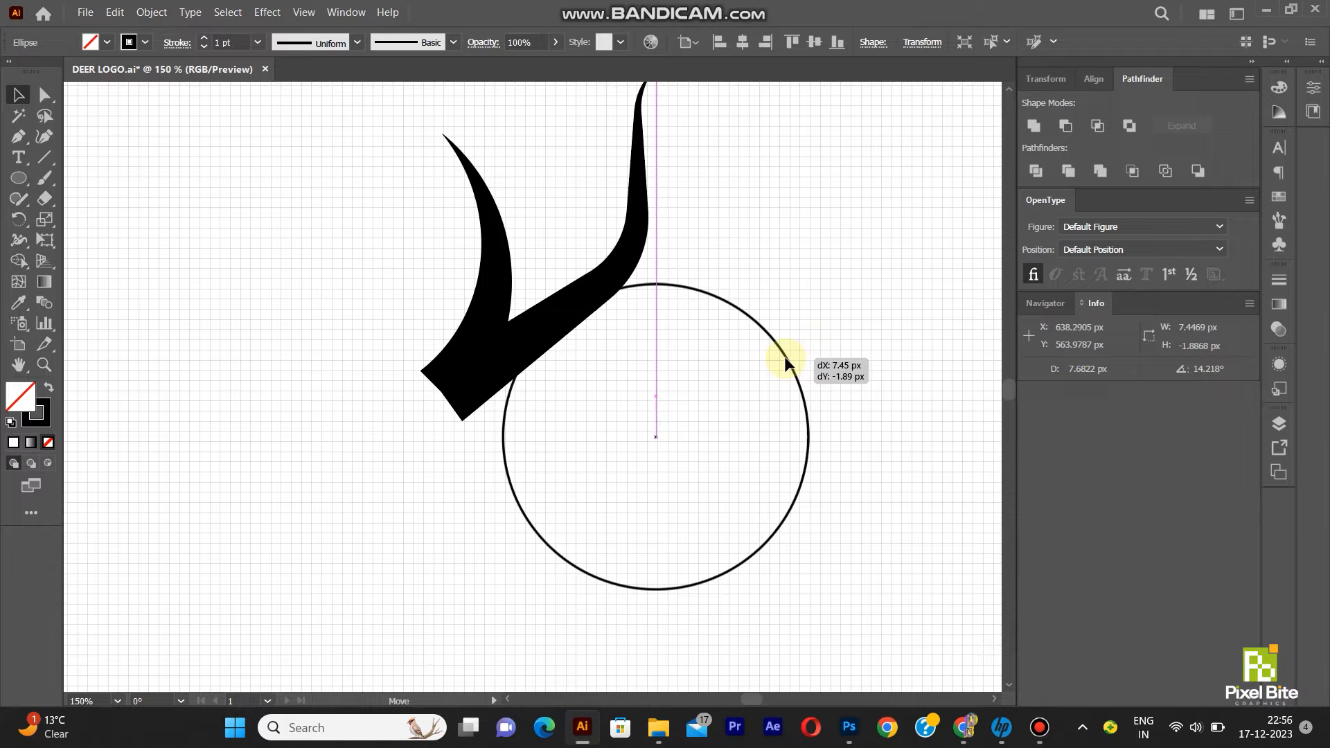
drag(786, 359, 781, 360)
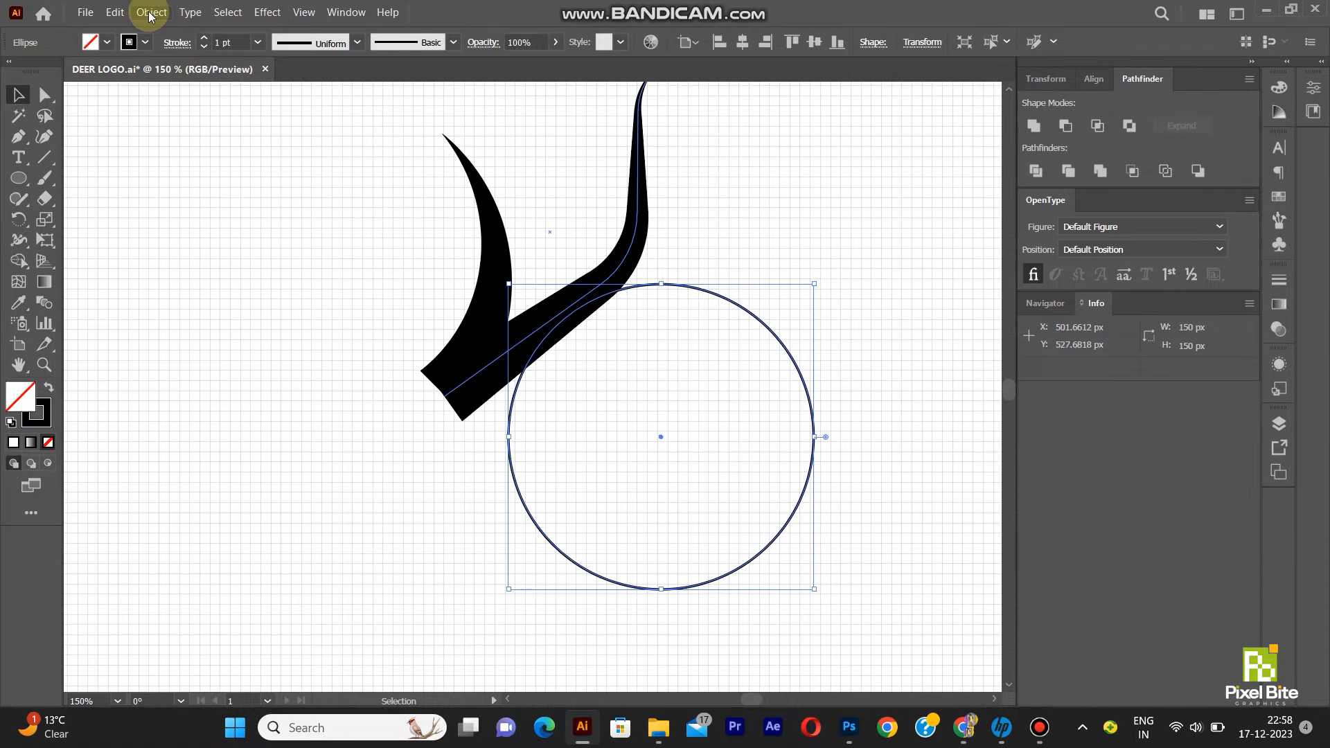
- Add anchor points between the existing ones on the 150 px circle
click(115, 12)
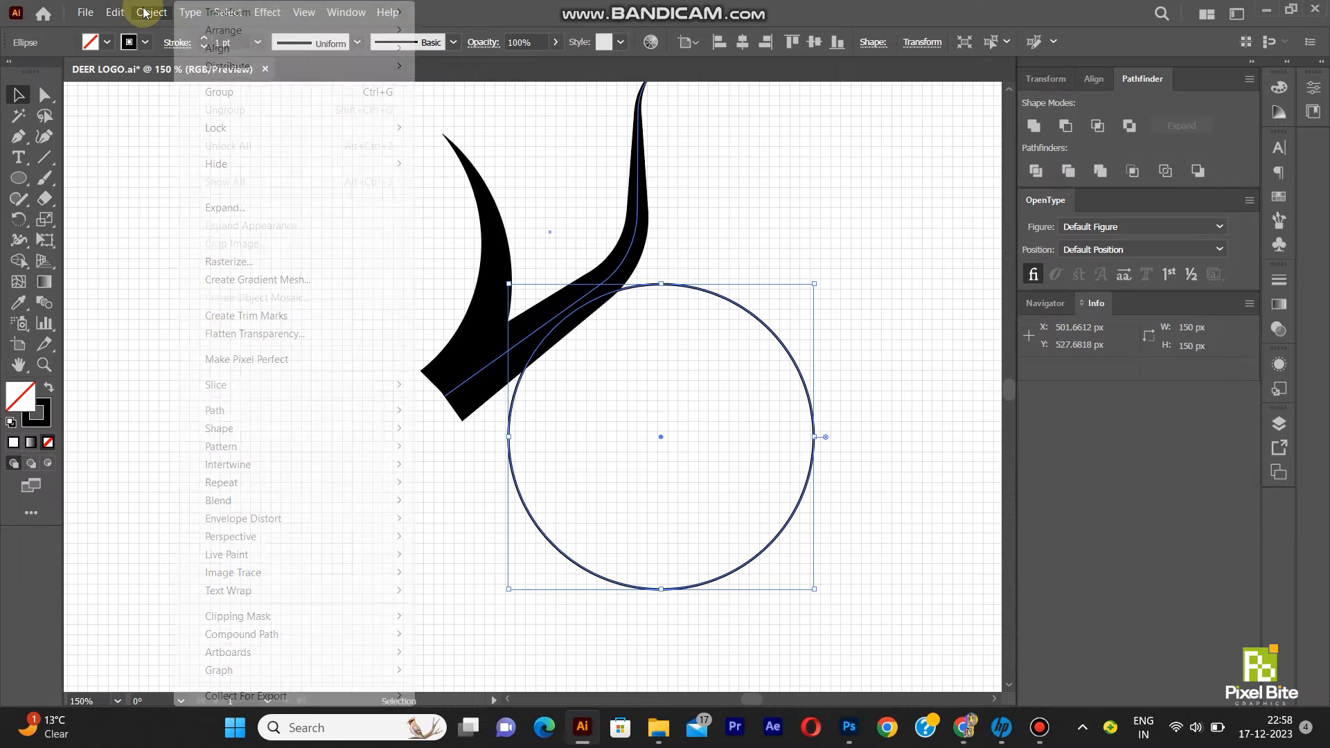
click(228, 412)
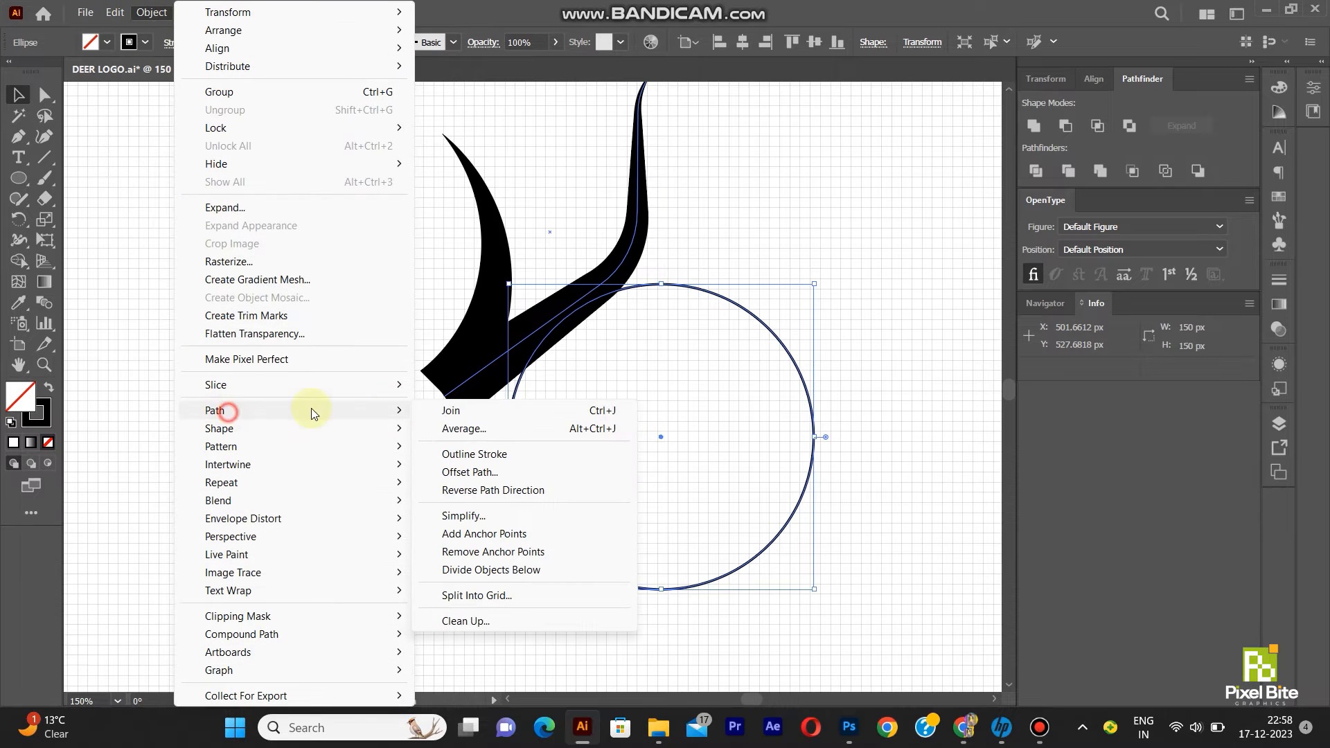
click(499, 533)
- Delete the side and lower anchor points of the 150 px circle, keeping only its top arc
click(37, 93)
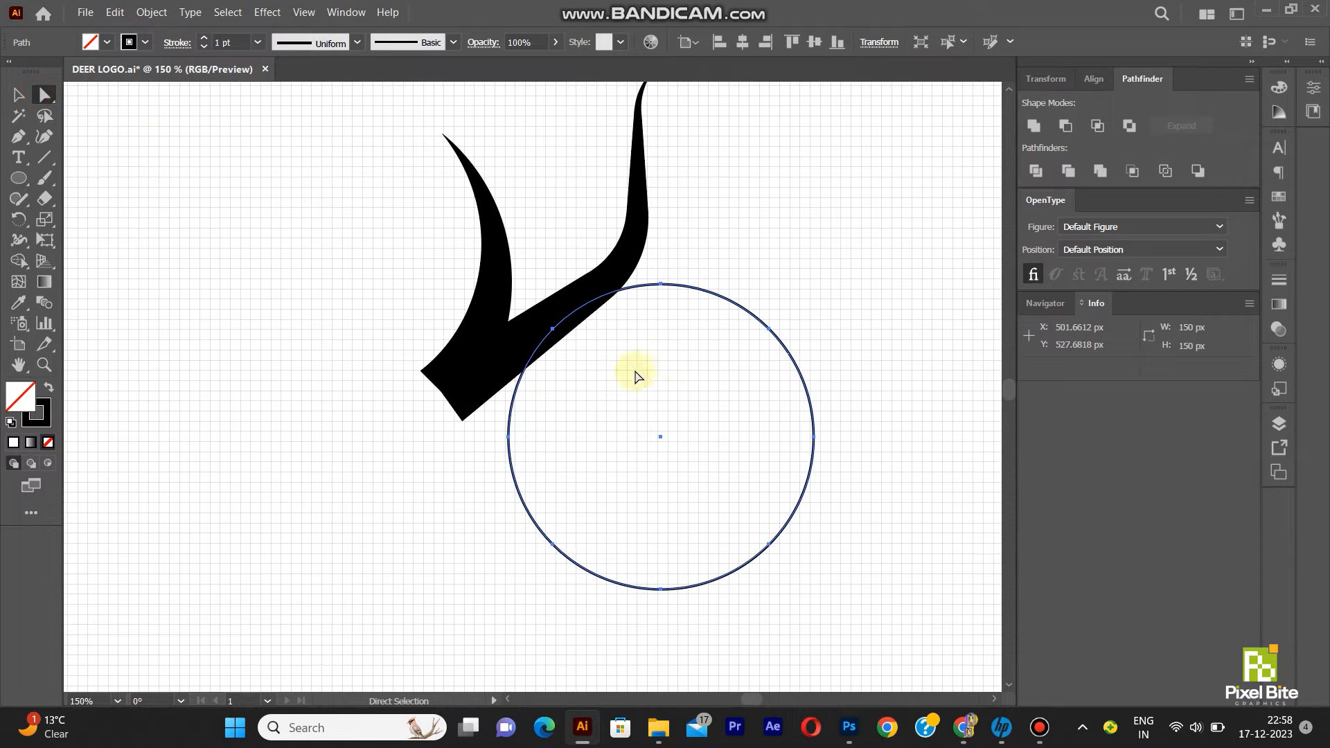
drag(862, 646, 475, 426)
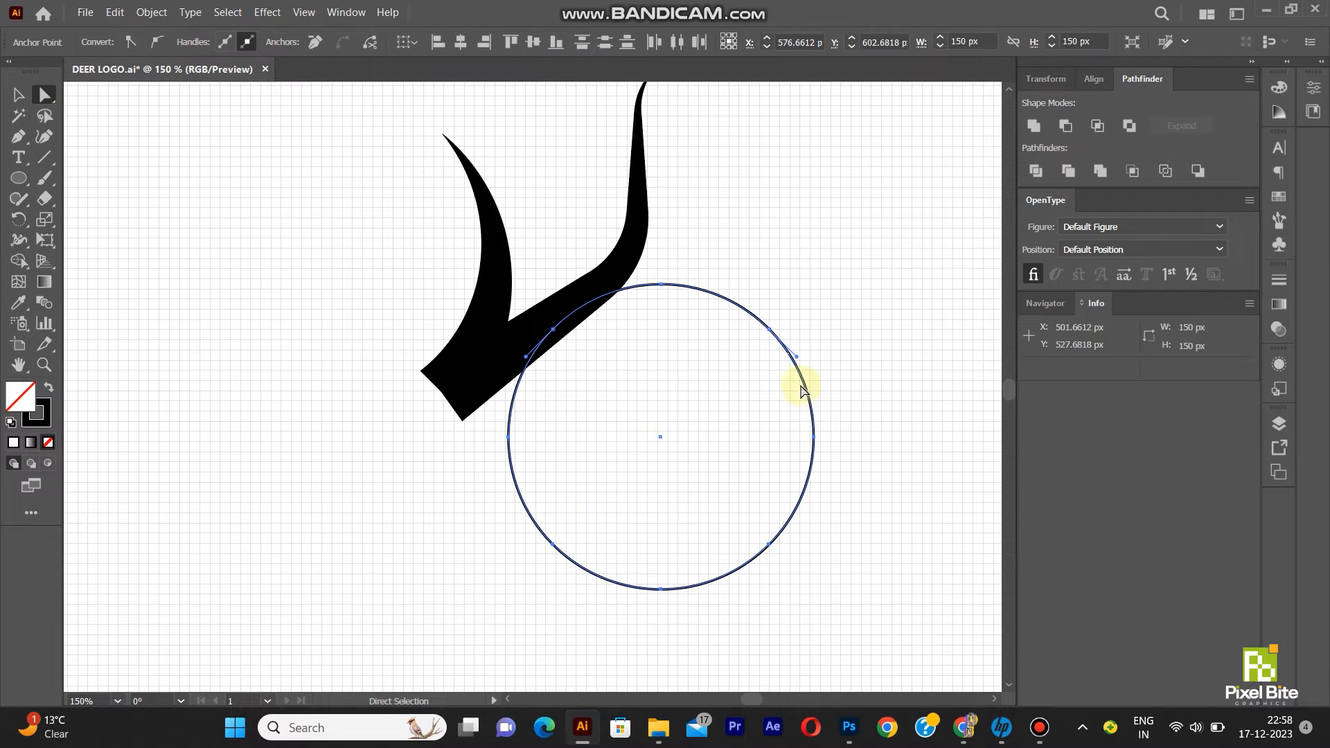
scroll(769, 376, up, 4)
scroll(768, 382, down, 3)
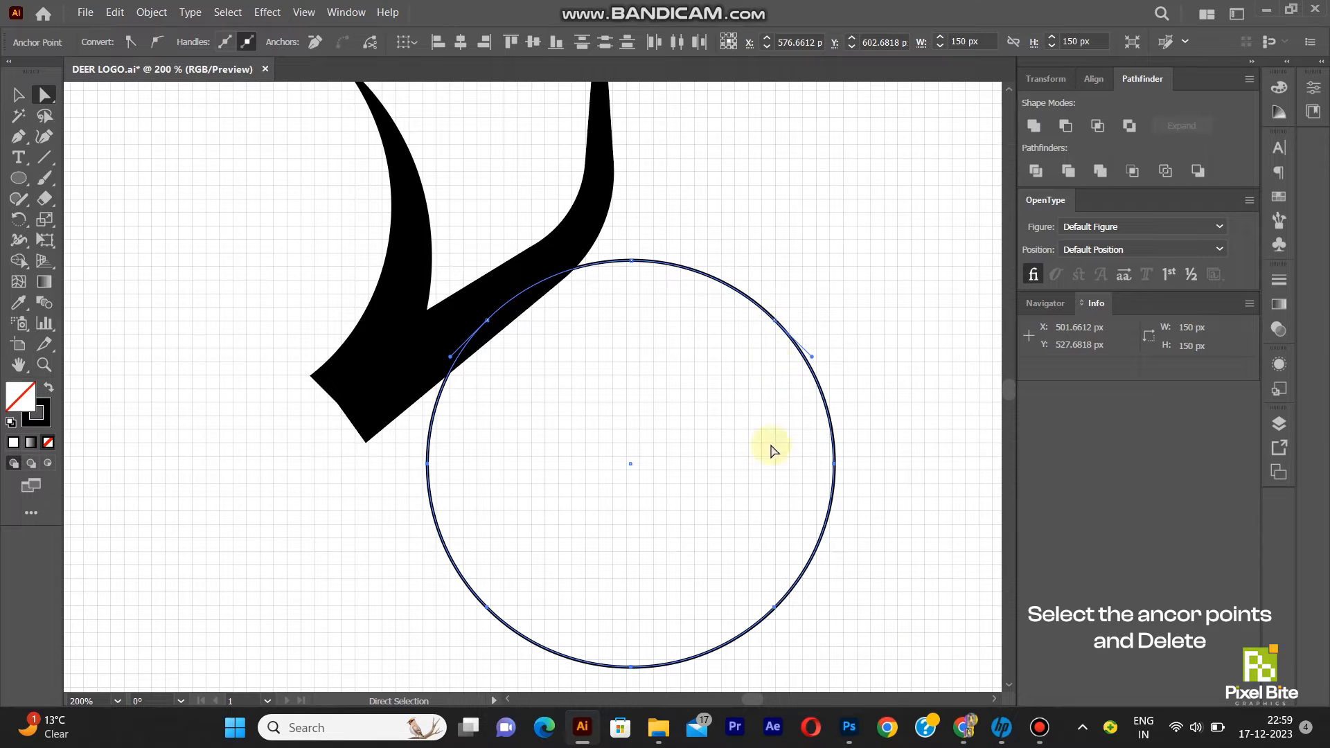
key(Delete)
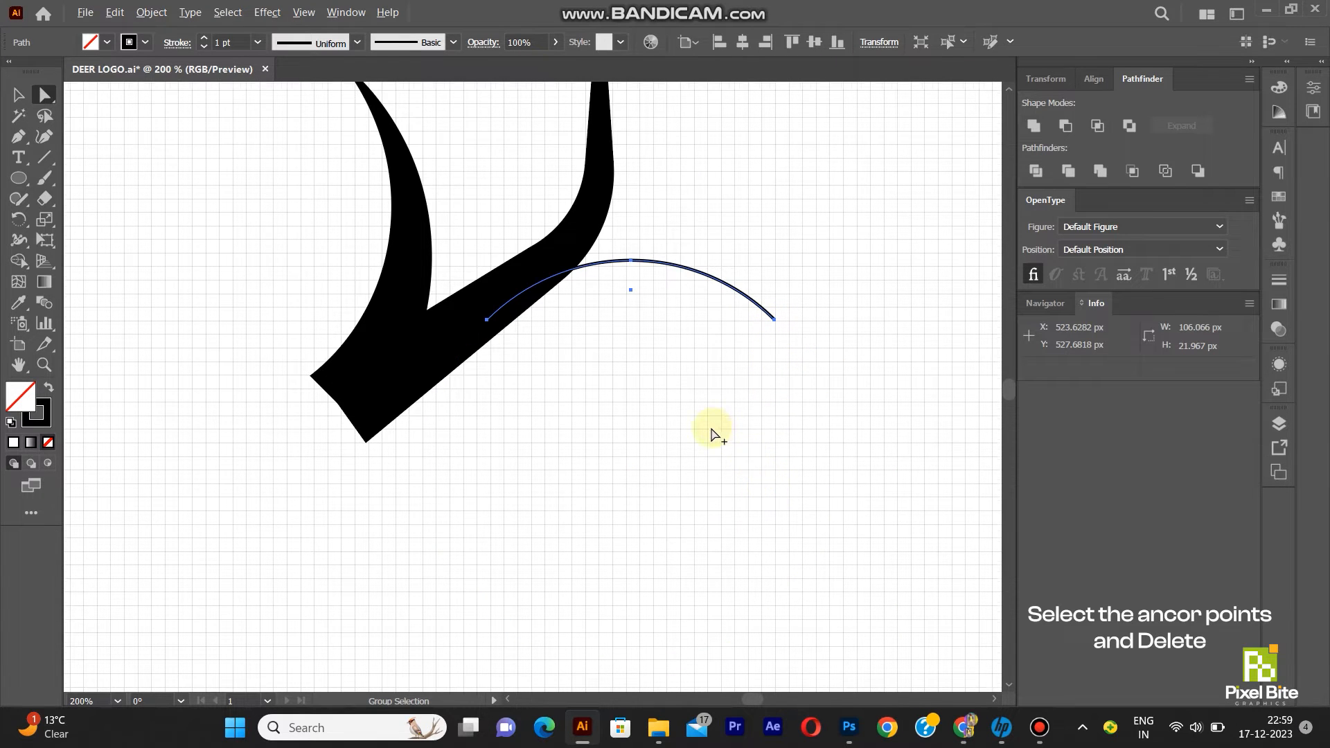
- Try a 30 pt stroke weight on the top arc
scroll(713, 434, down, 1)
click(212, 43)
text(30)
key(Return)
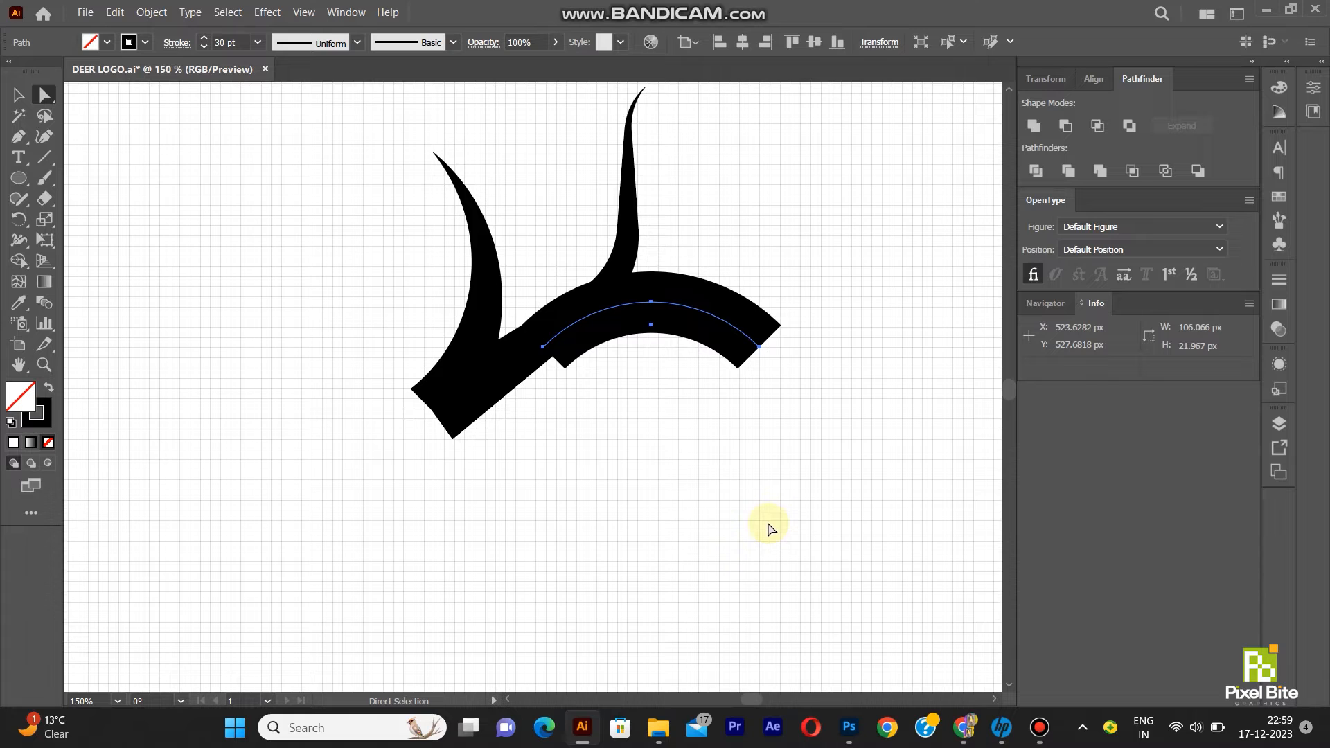
- Set the top arc's stroke weight to 15 pt
click(213, 43)
text(15)
key(Return)
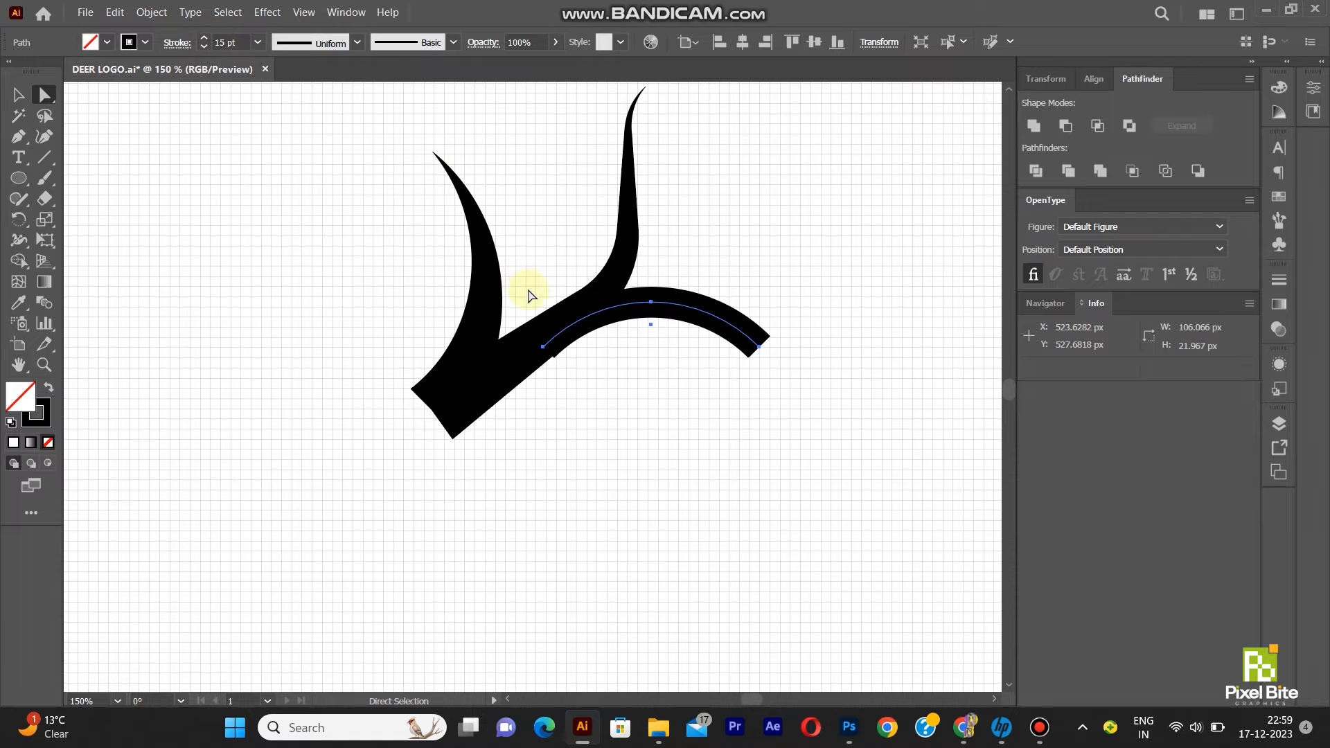
- Nudge the 15 pt arc slightly up and left so its inner end blends into the main beam's lower edge
scroll(596, 364, up, 8)
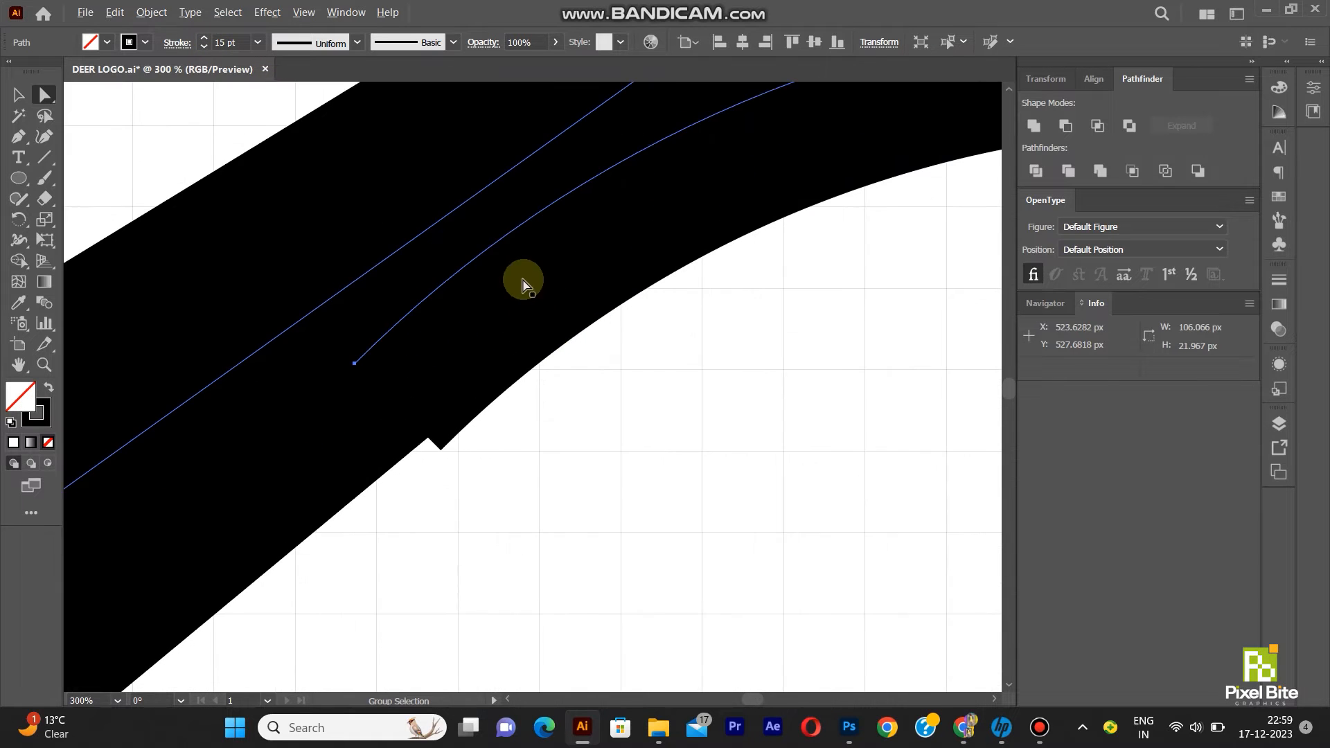
scroll(502, 244, up, 1)
click(504, 244)
click(555, 292)
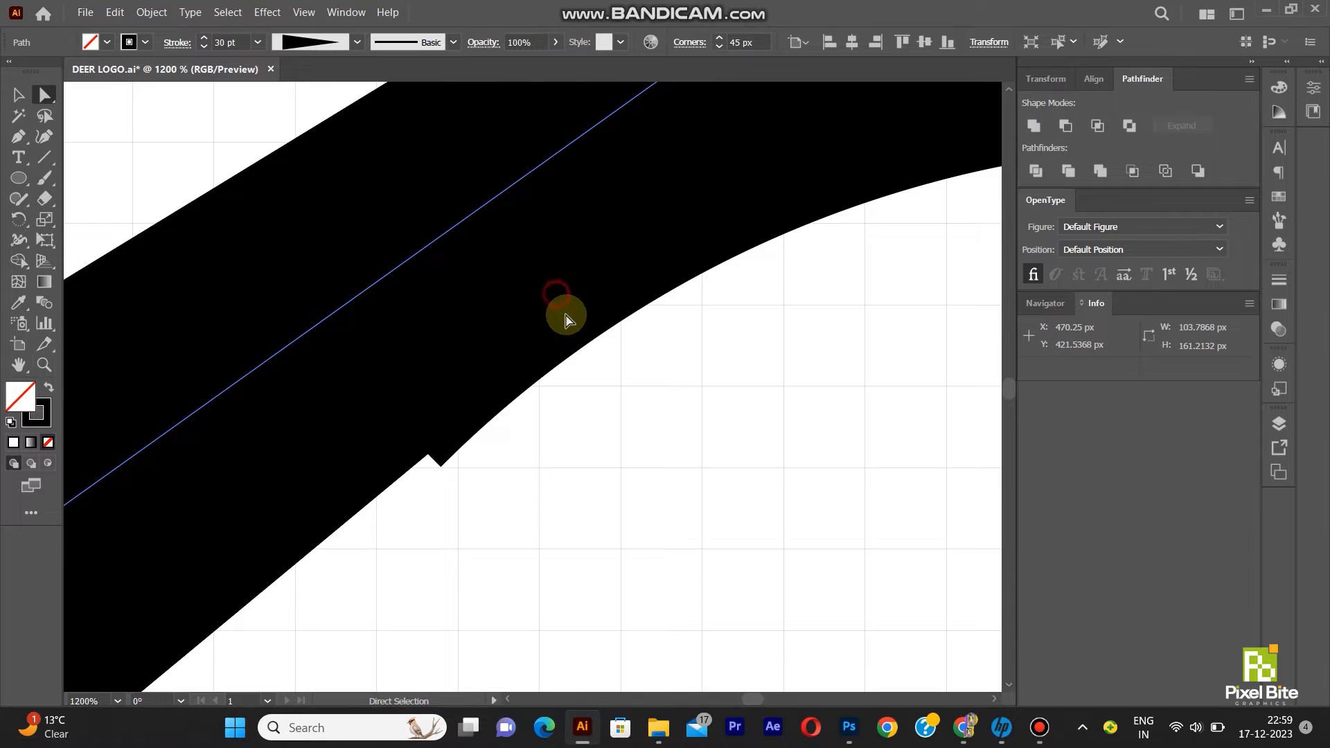
scroll(579, 340, down, 3)
click(835, 235)
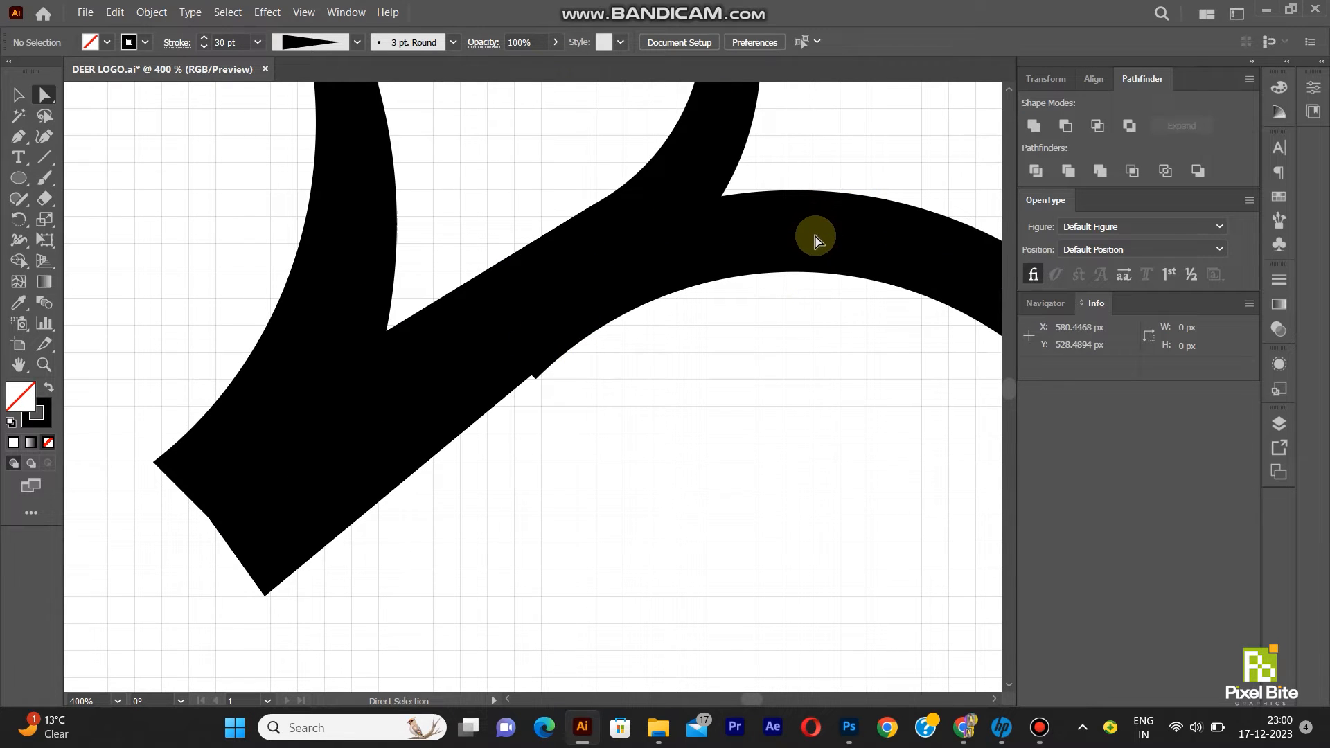
click(812, 232)
key(ctrl+1)
key(v)
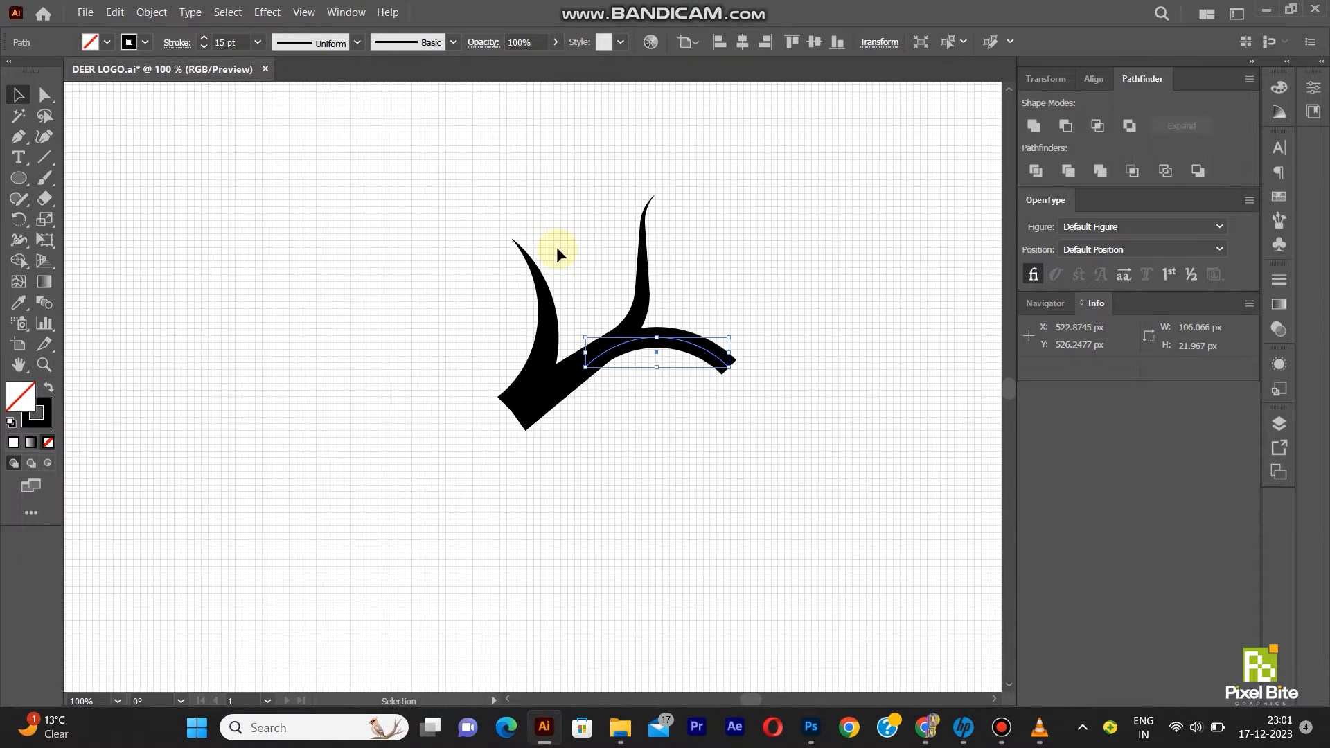
- Apply the tapered width profile to the 15 pt arc so it narrows towards its outer end, and deselect it
click(174, 43)
click(144, 309)
click(100, 451)
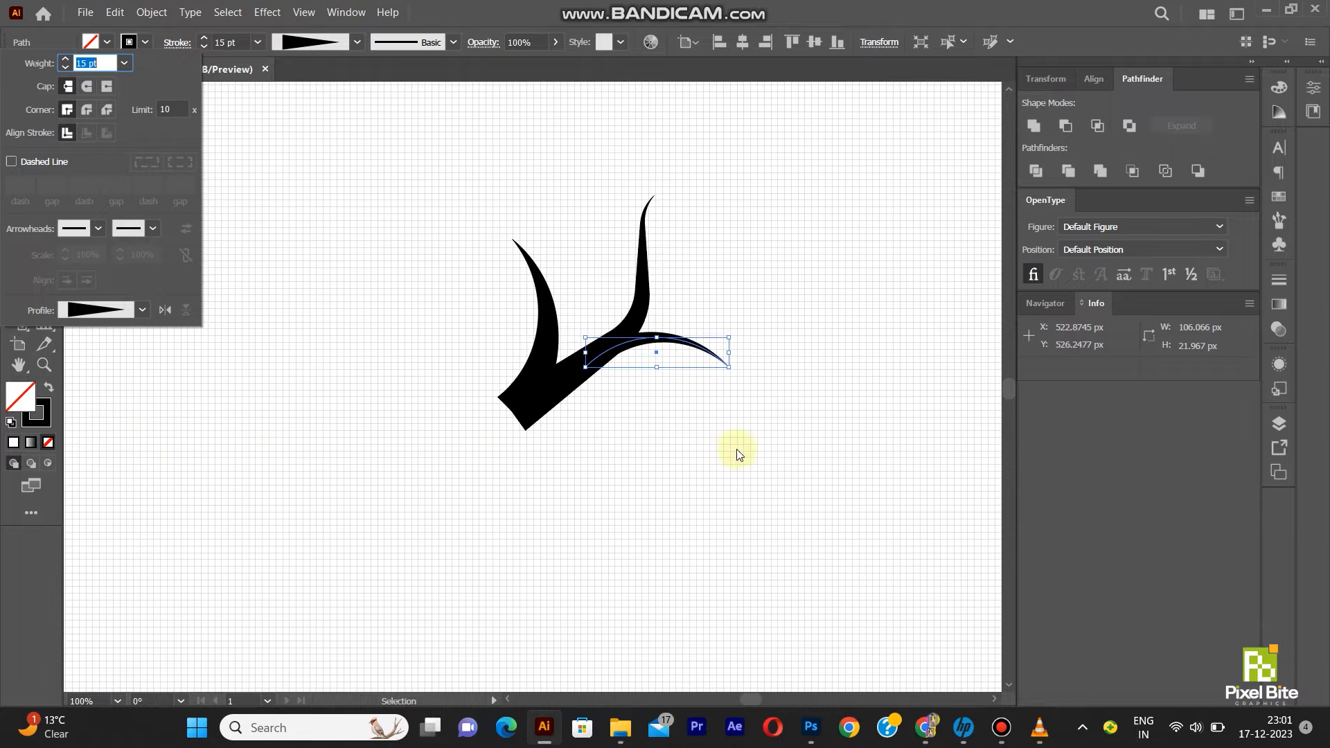
click(723, 449)
click(250, 305)
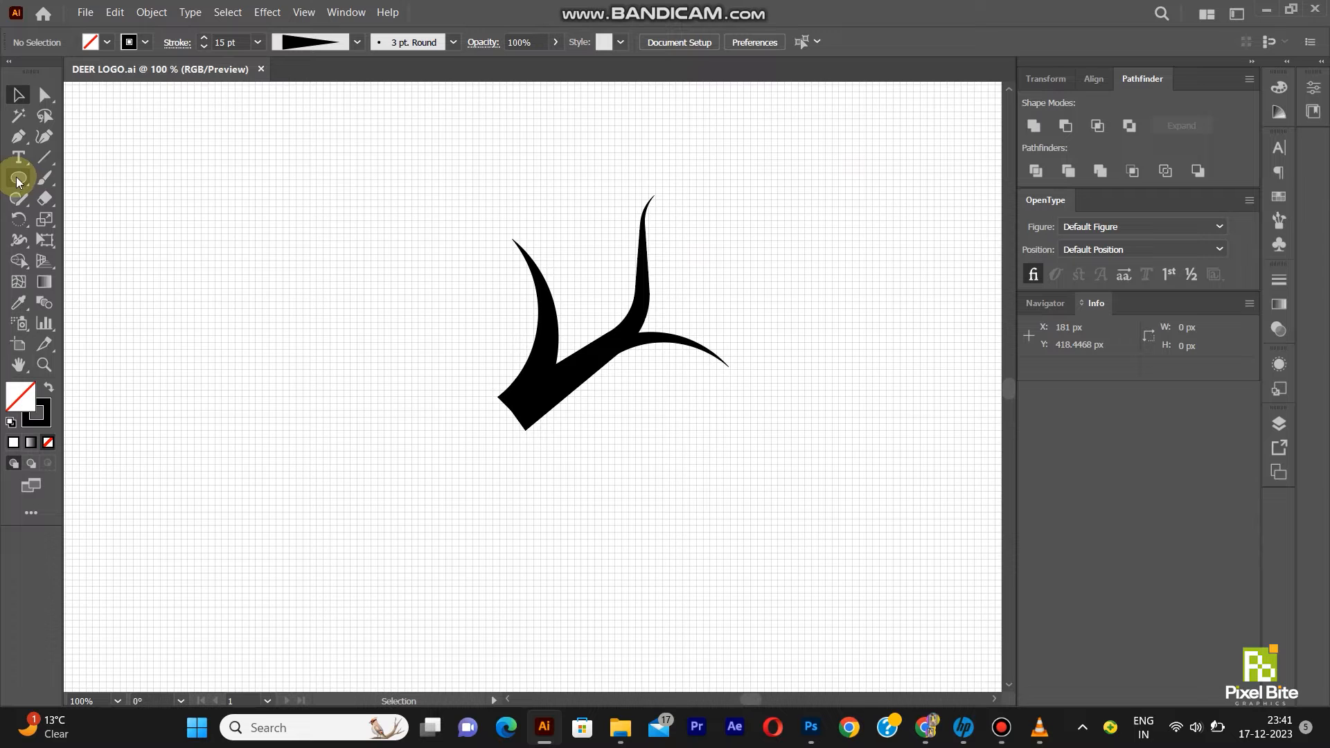
- Create a 90 × 90 px circle with the Ellipse tool over the left antler tine
click(19, 178)
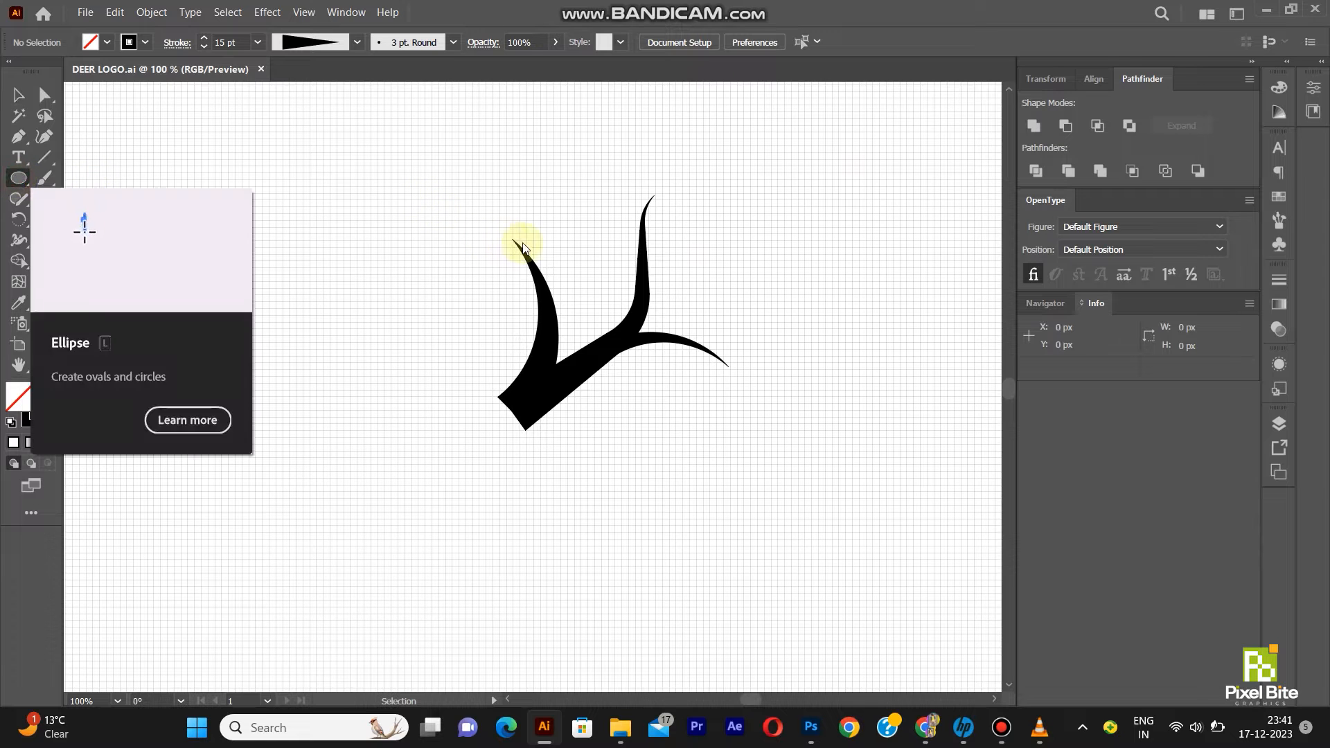
click(436, 225)
click(639, 325)
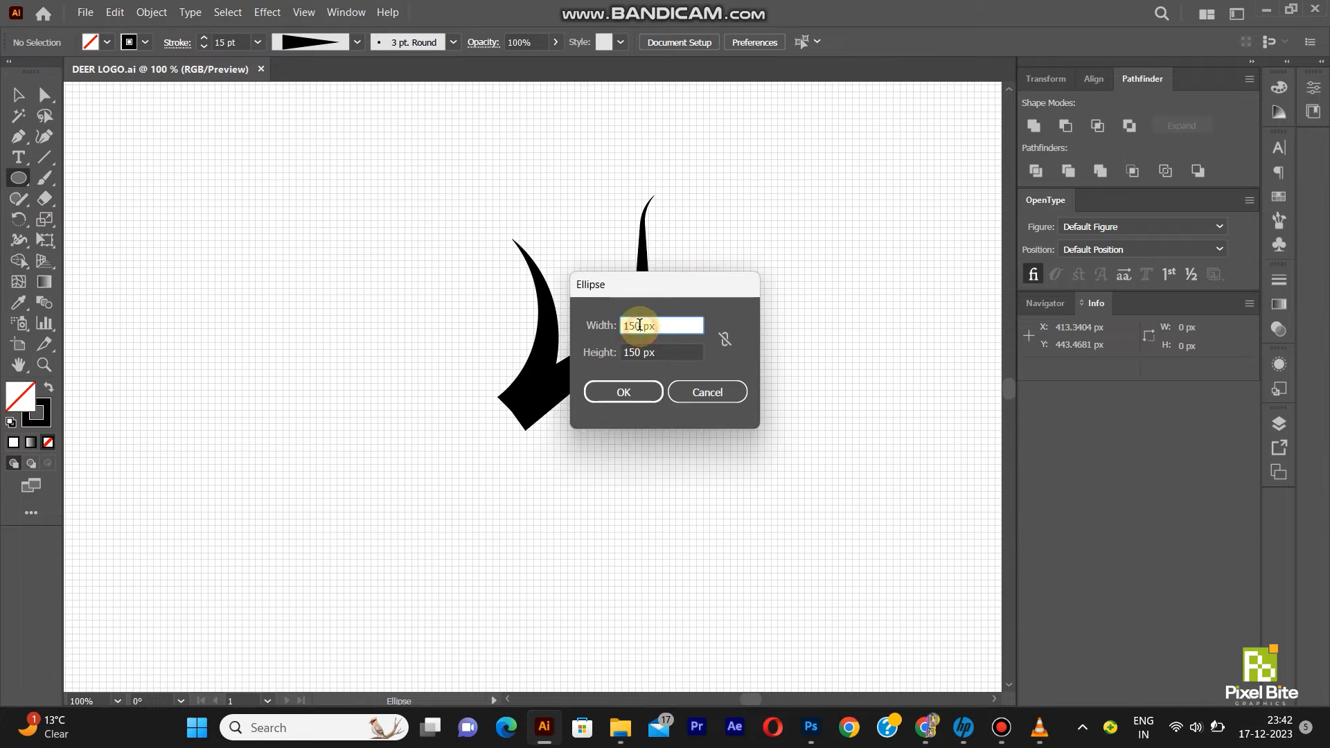
text(90px)
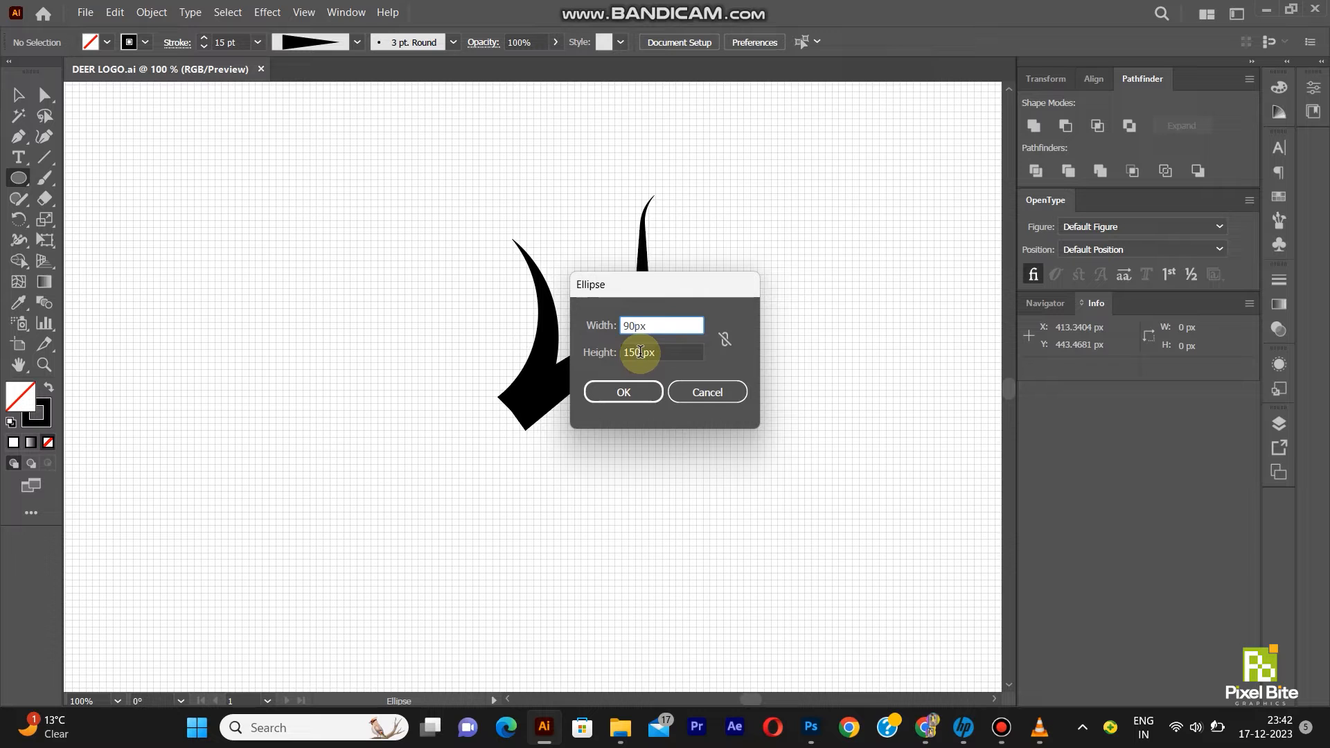
click(639, 352)
text(90px)
key(Return)
- Move the 90 px circle between the two upright tines so its right edge meets the outer edge of the taller tine
click(31, 103)
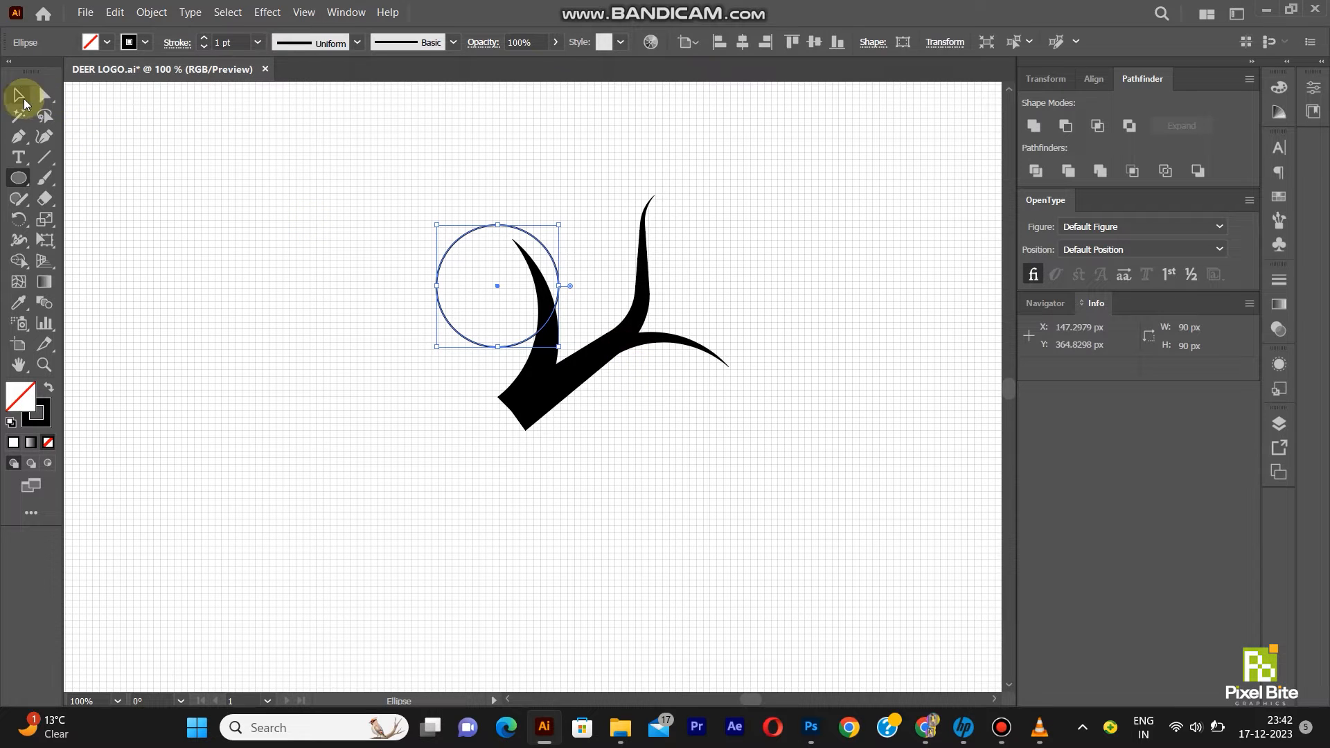
drag(557, 263, 643, 272)
scroll(645, 274, up, 2)
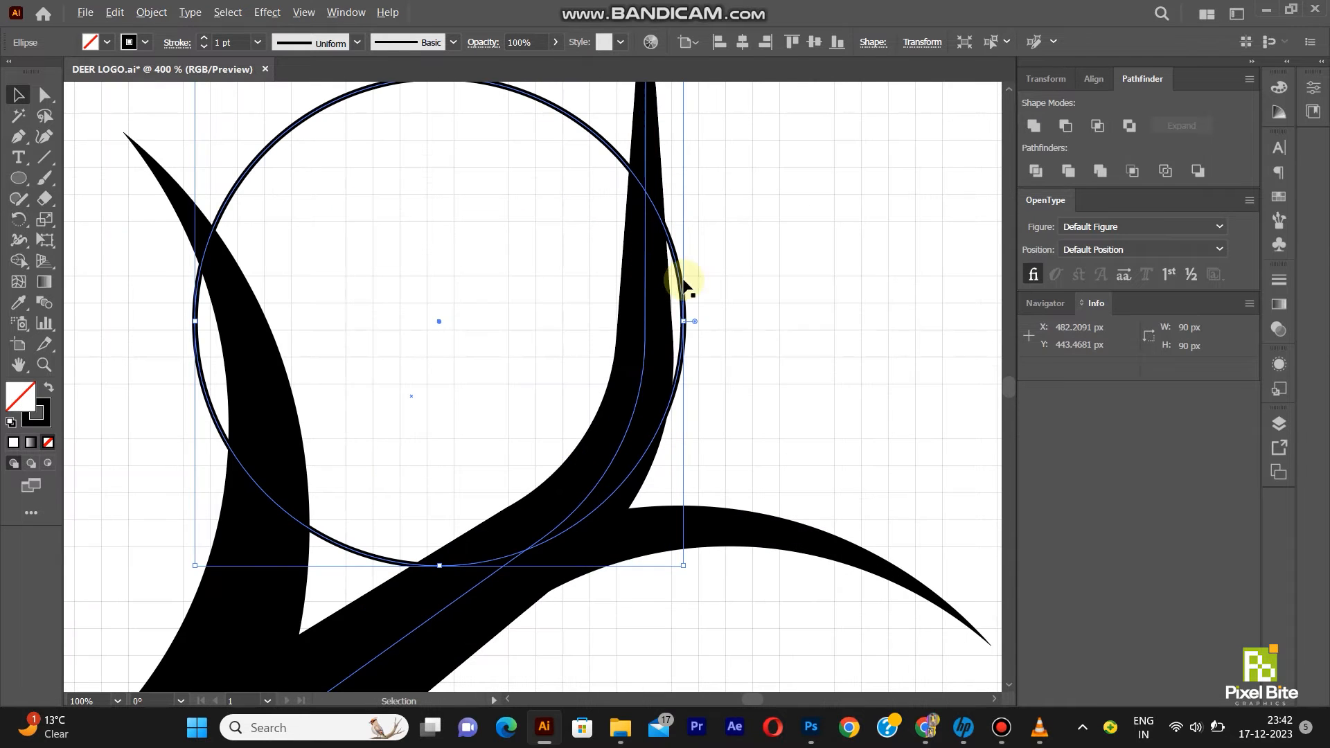
scroll(686, 276, down, 1)
mouse_move(680, 276)
mouse_down()
mouse_move(670, 284)
mouse_move(683, 298)
mouse_up()
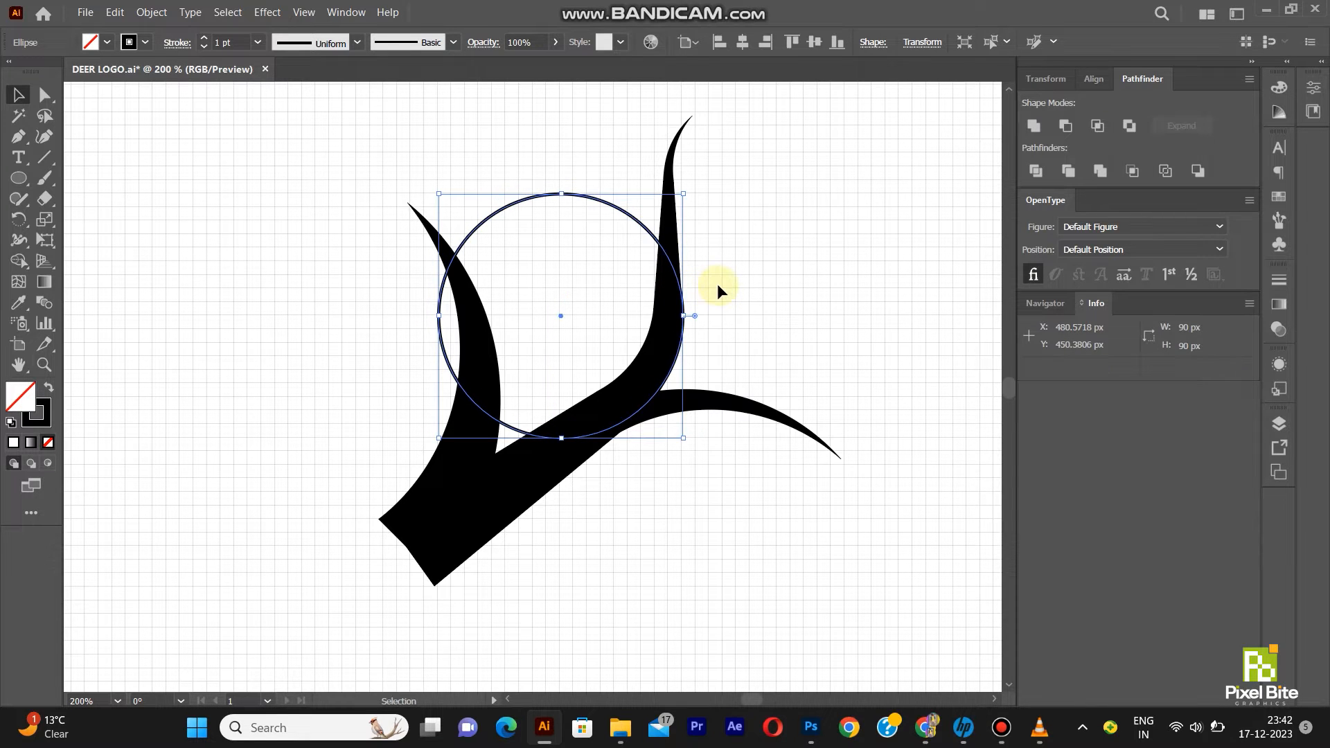
- Add an extra anchor point midway along each segment of the 90 px circle
click(115, 13)
mouse_move(152, 12)
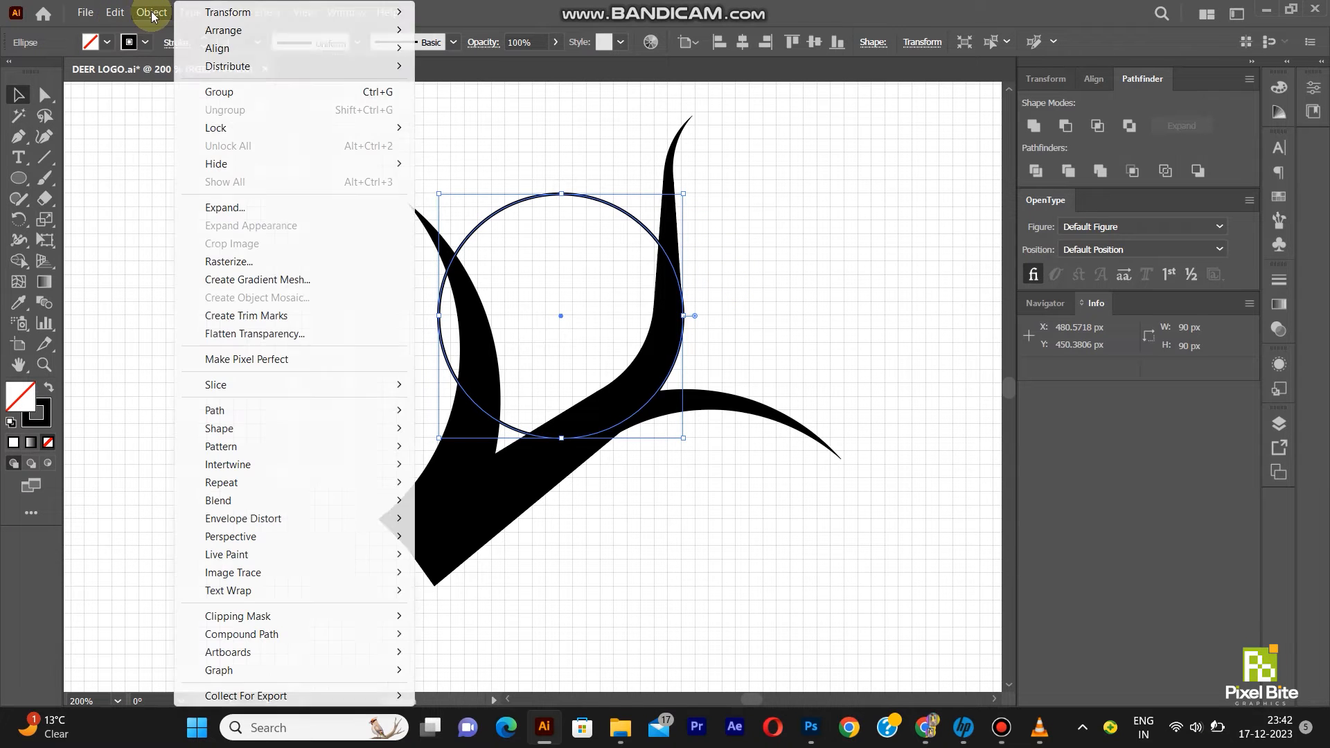
mouse_move(238, 411)
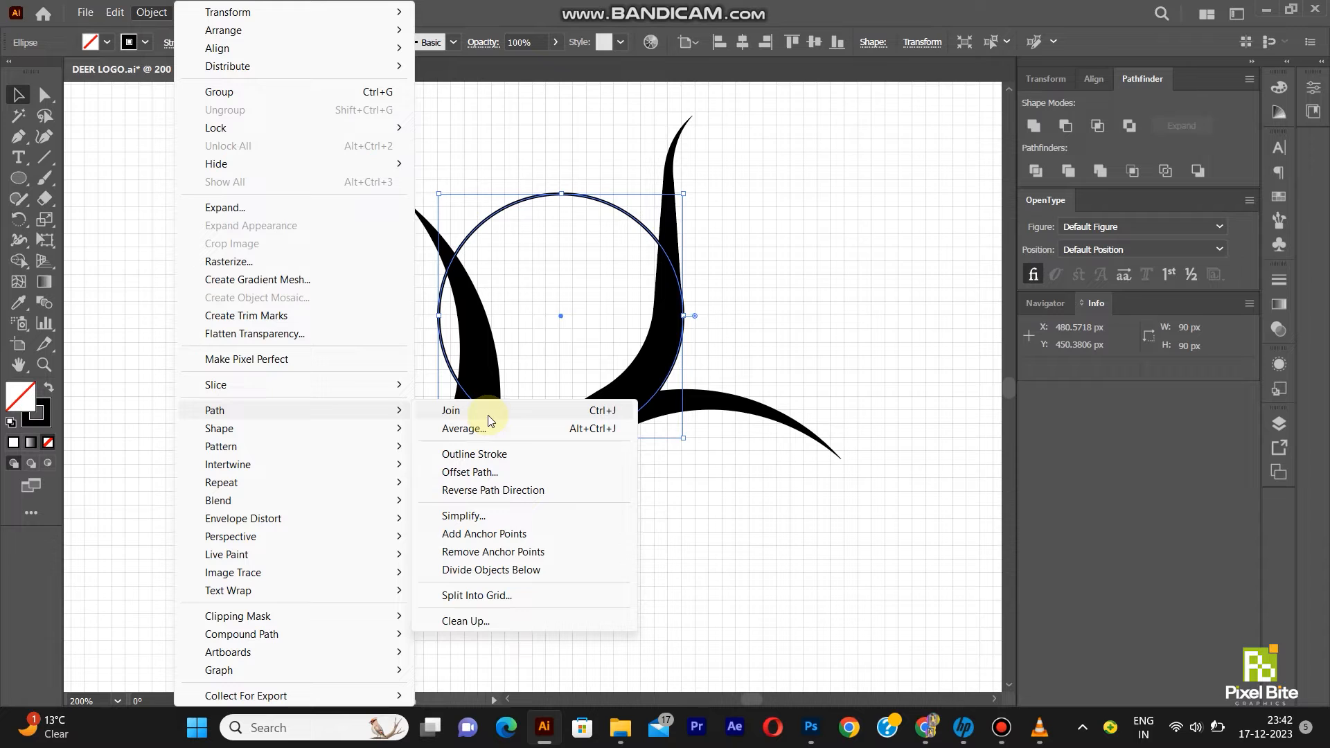
click(484, 534)
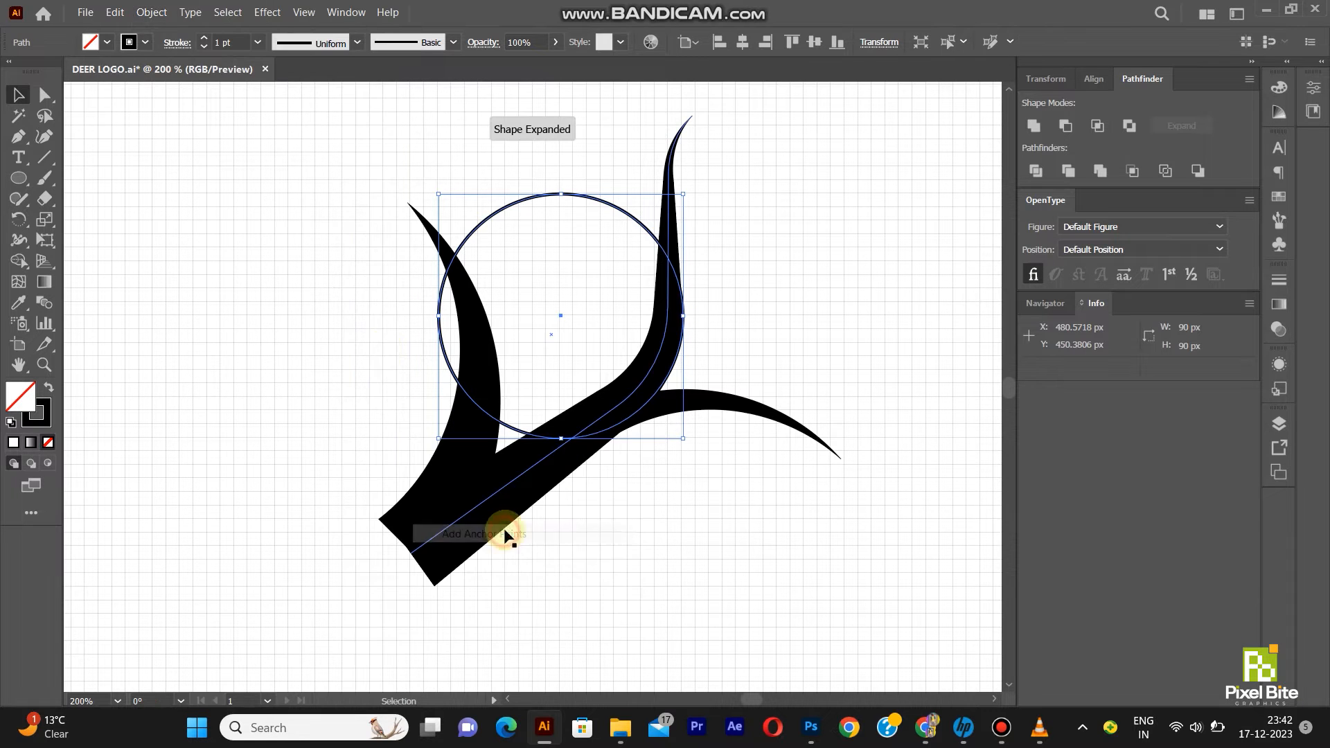
- Delete the circle's anchor points around its lower and left sides, keeping only the upper-right quarter arc
click(44, 95)
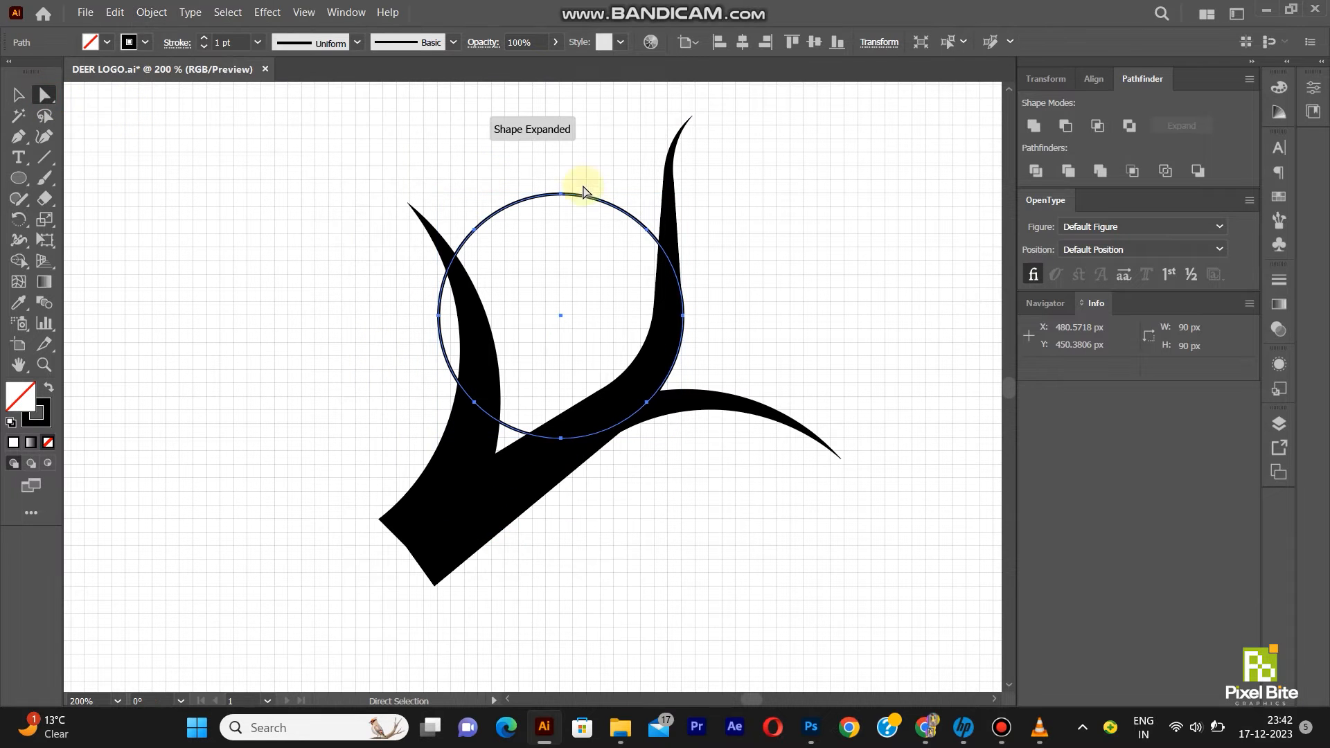
click(683, 316)
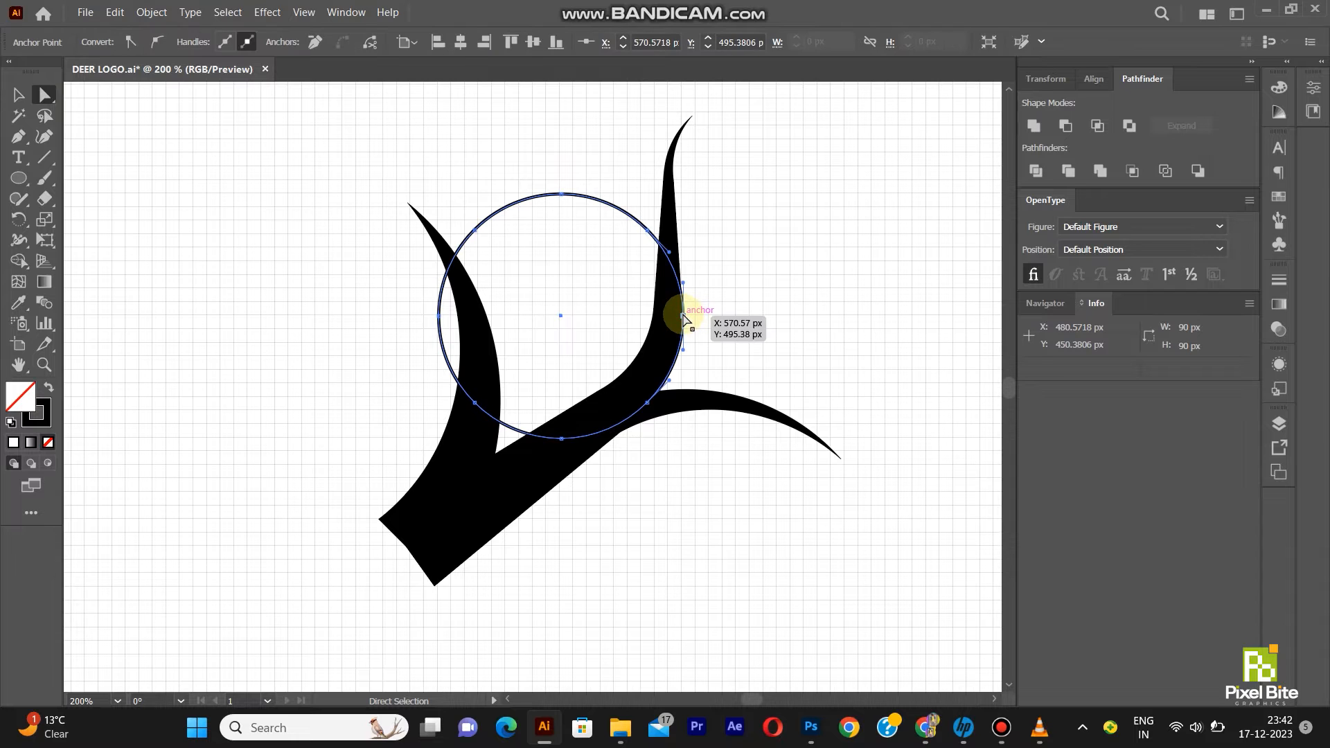
key(Delete)
click(564, 268)
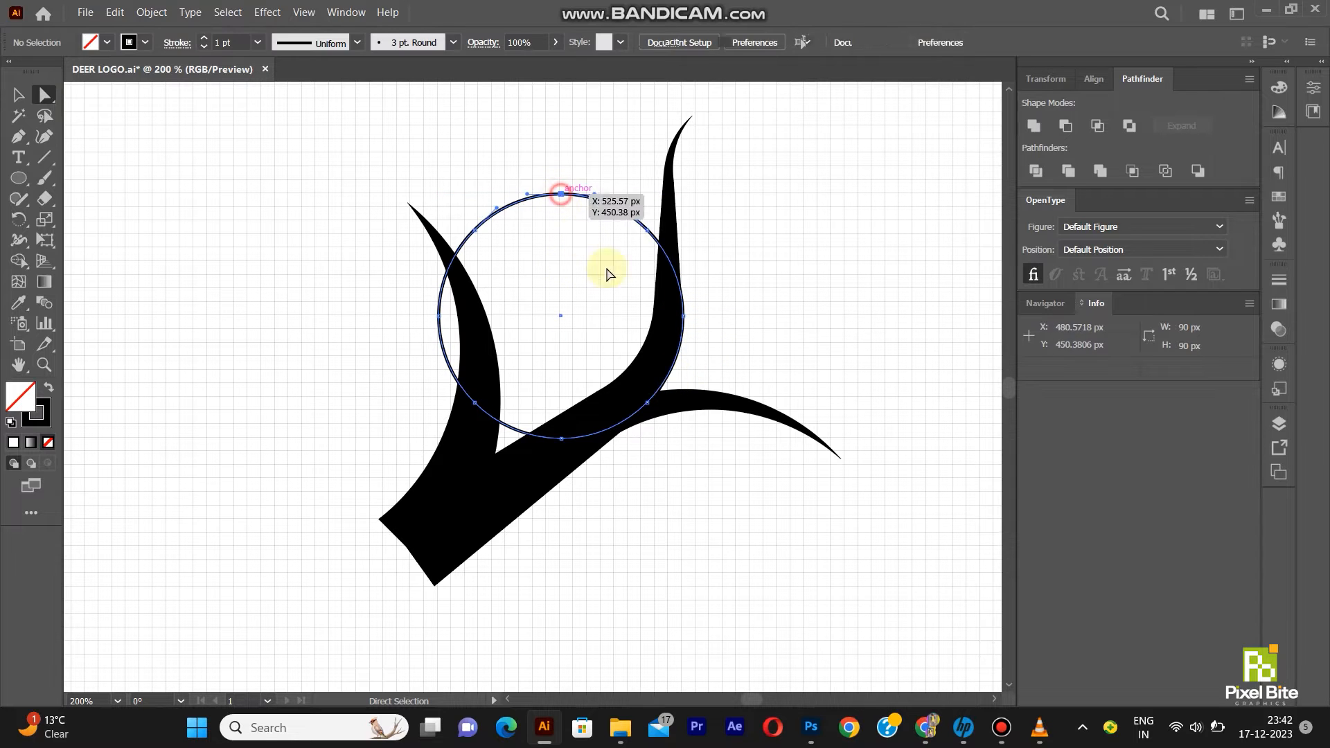
click(560, 316)
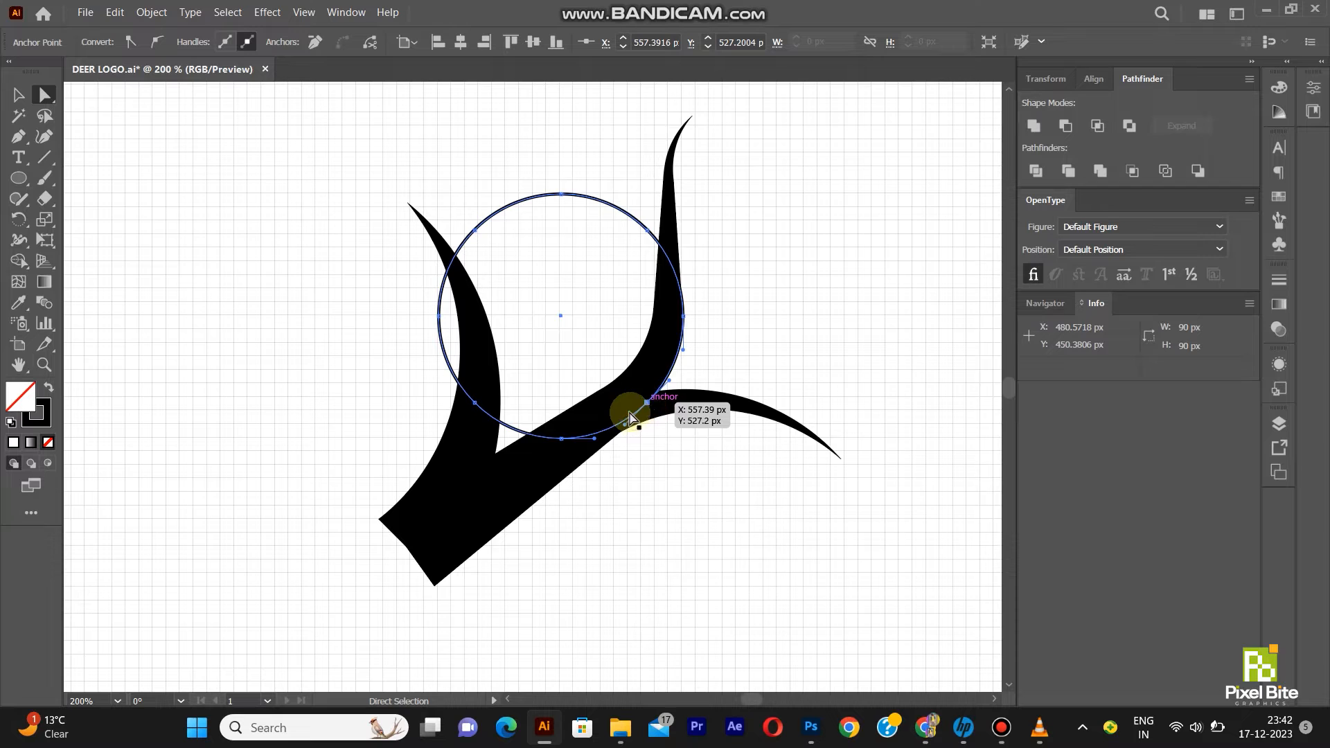
shift+click(476, 402)
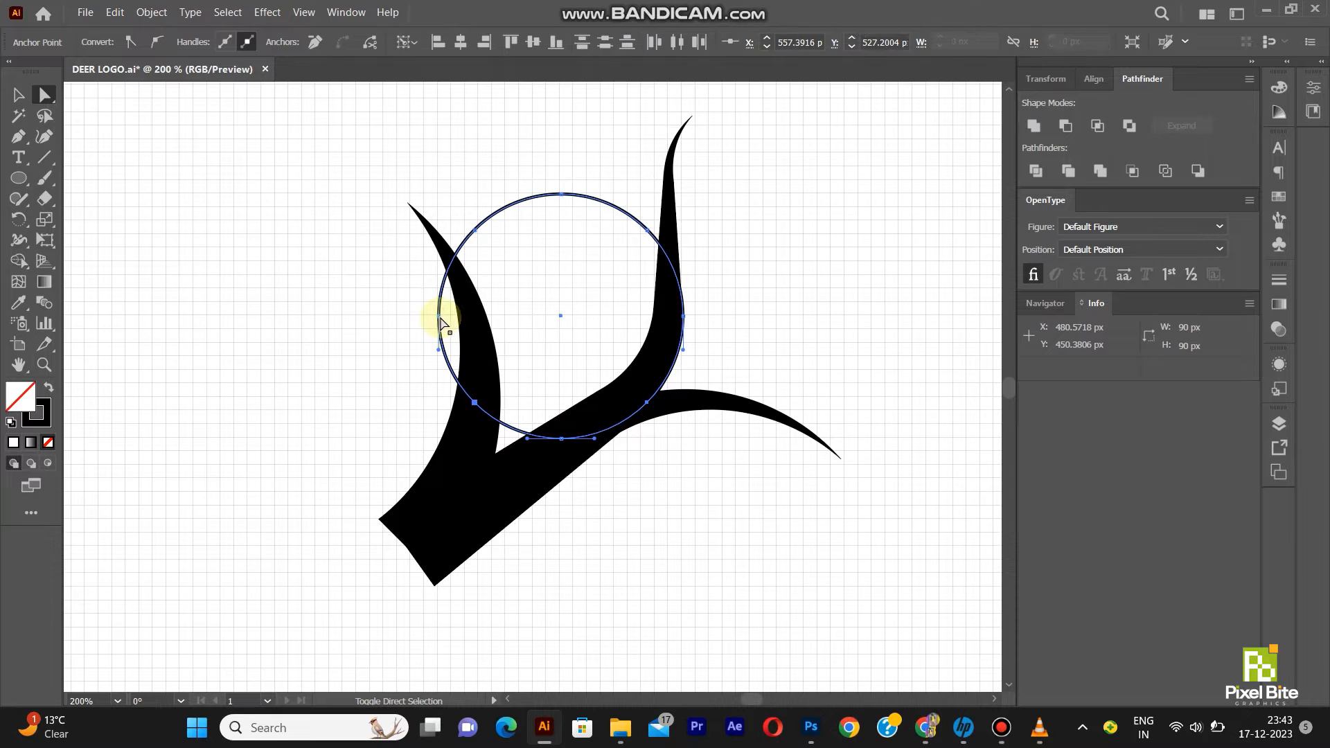
shift+click(439, 317)
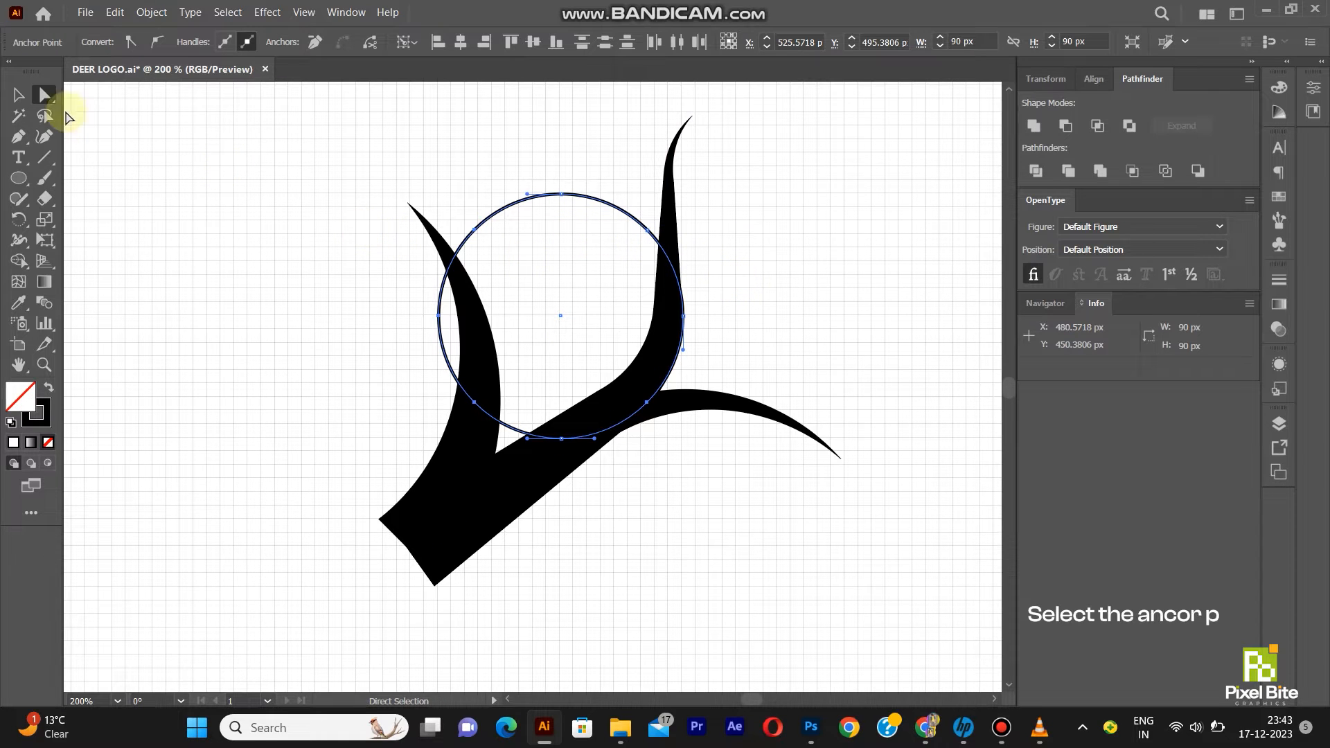
key(Delete)
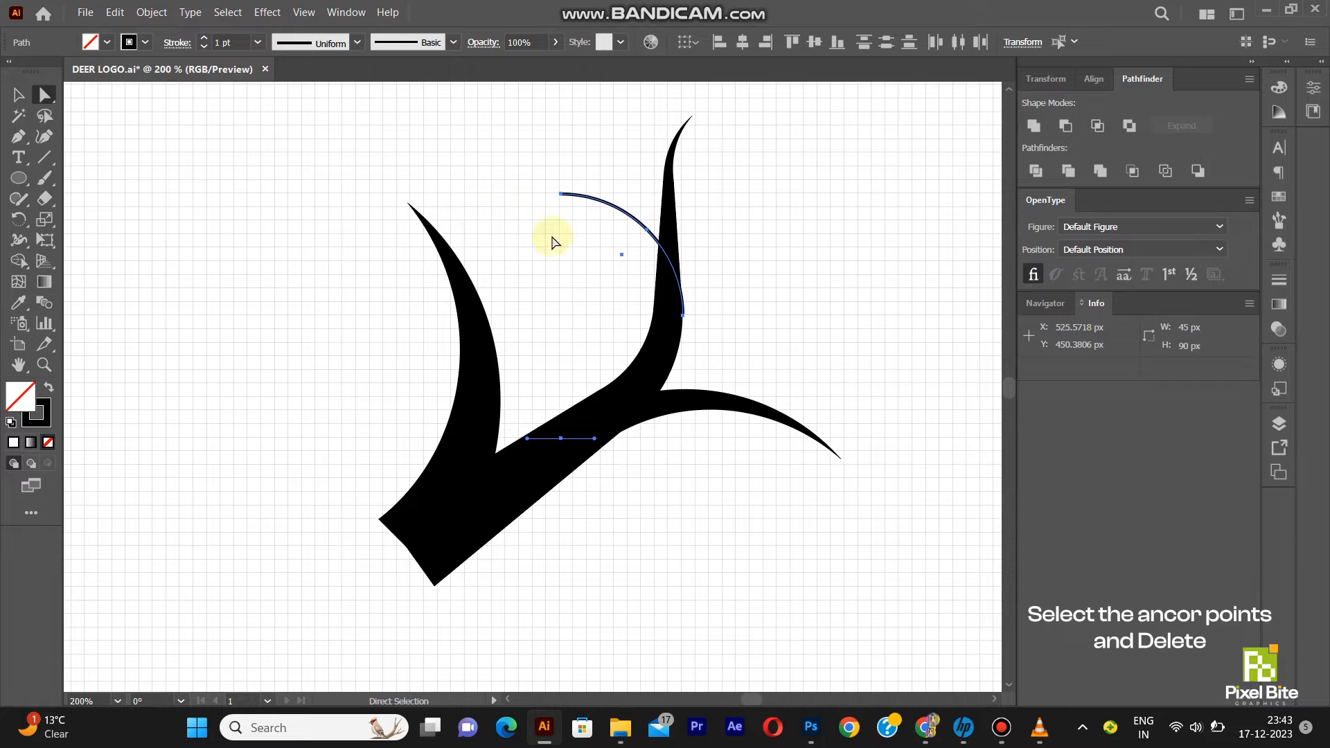
- Nudge the quarter arc slightly left so its lower end lines up with the outer edge of the tall tine
click(19, 95)
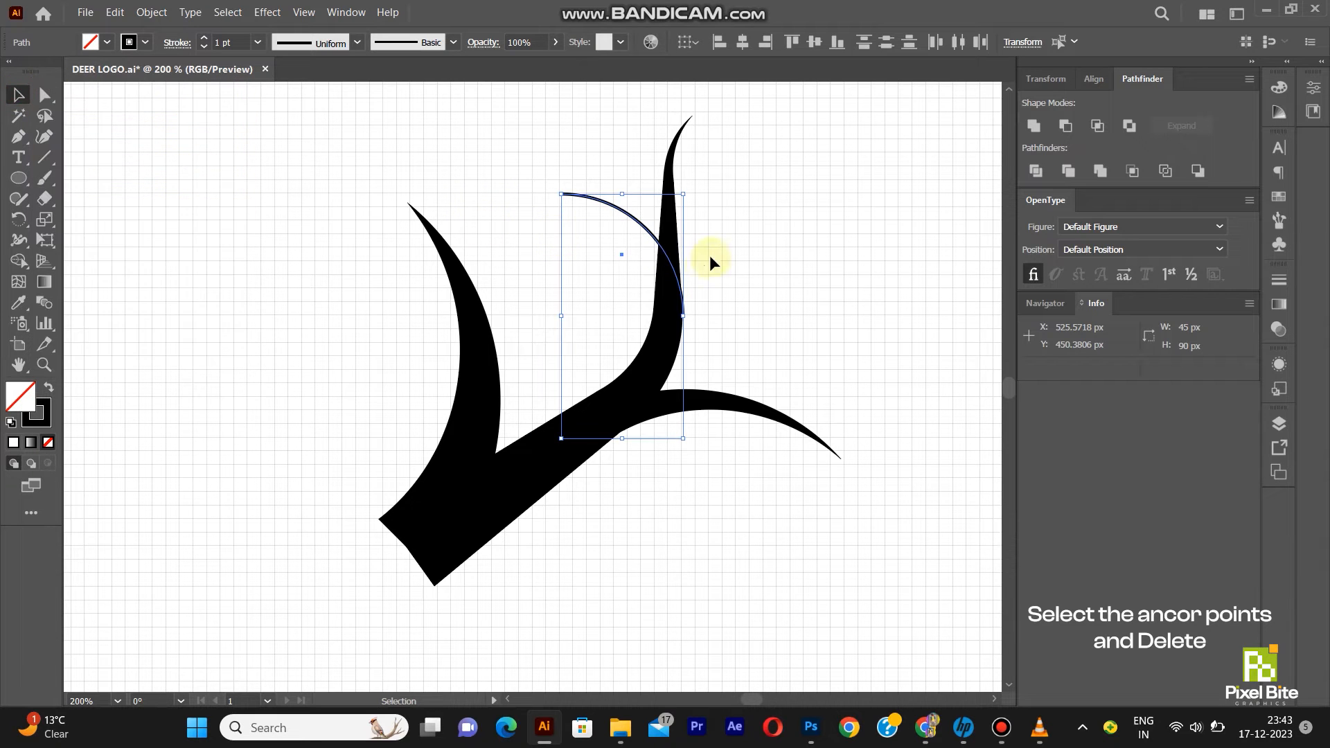
scroll(703, 263, up, 2)
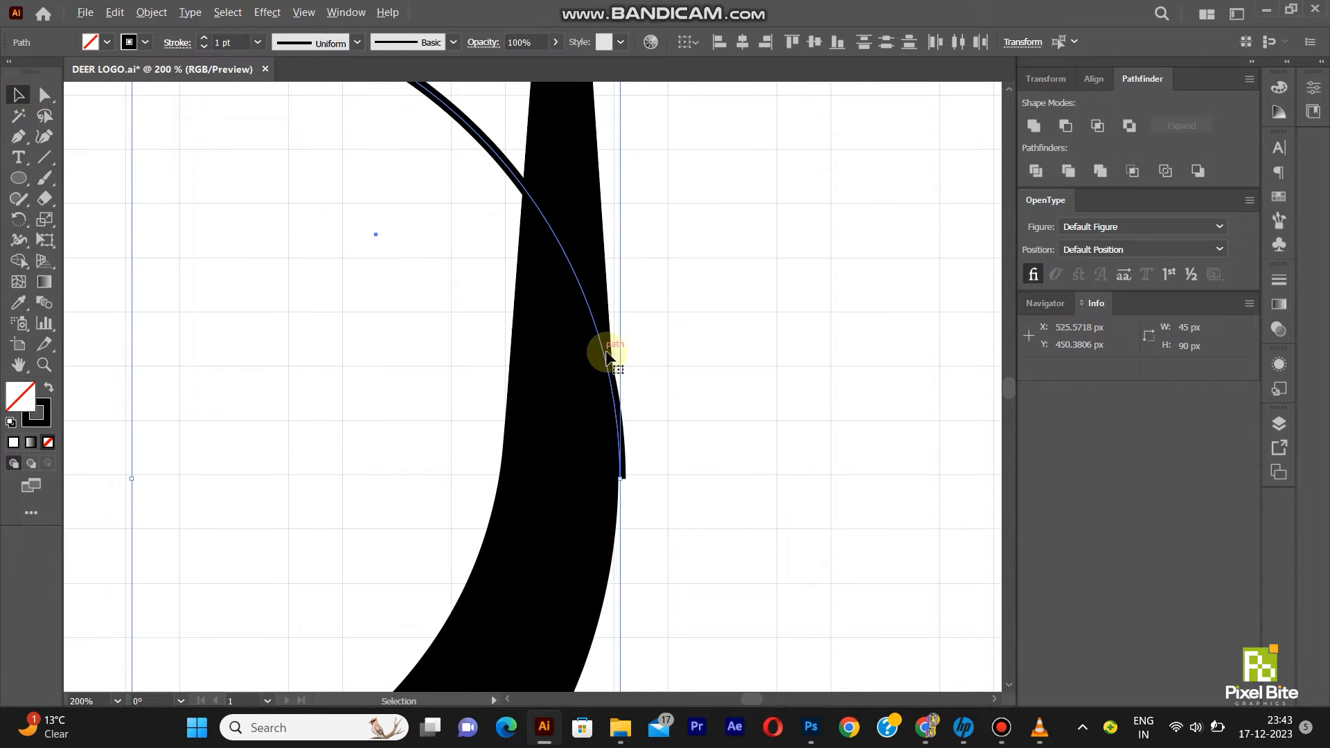
drag(600, 354, 595, 350)
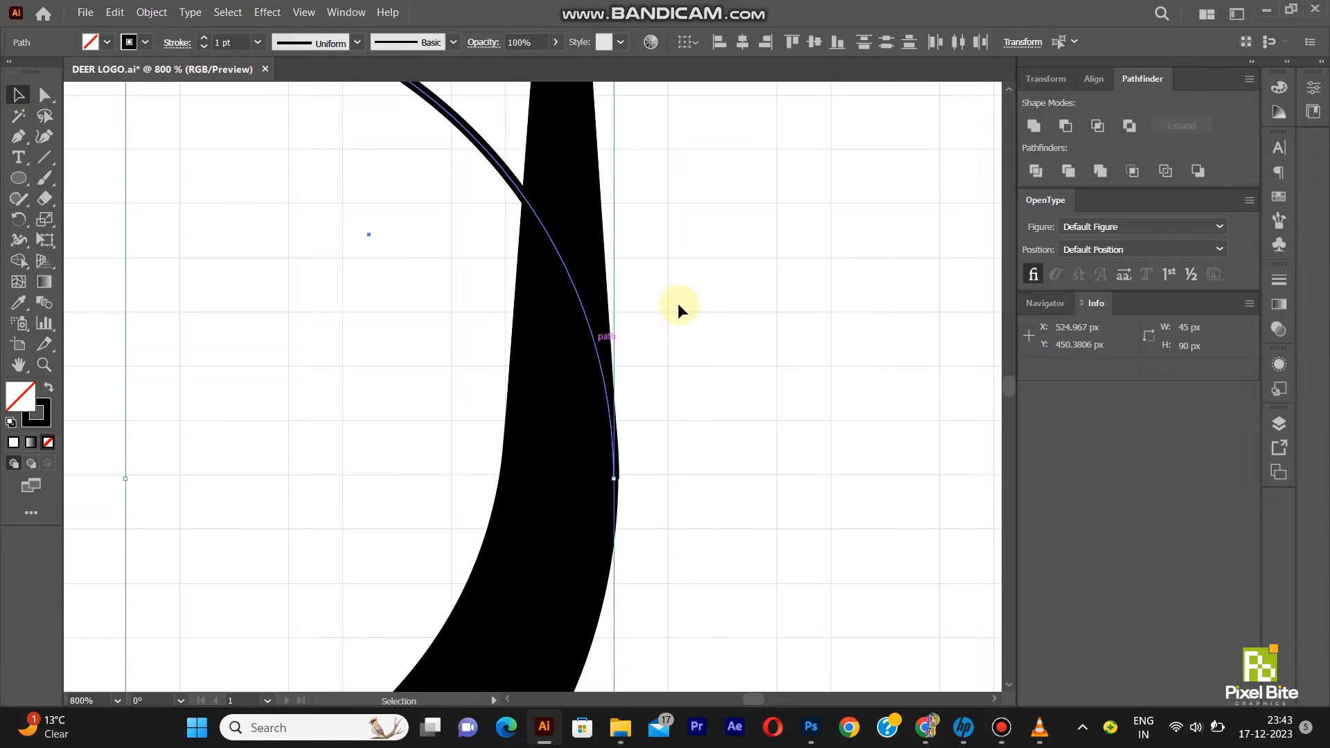
scroll(688, 306, down, 2)
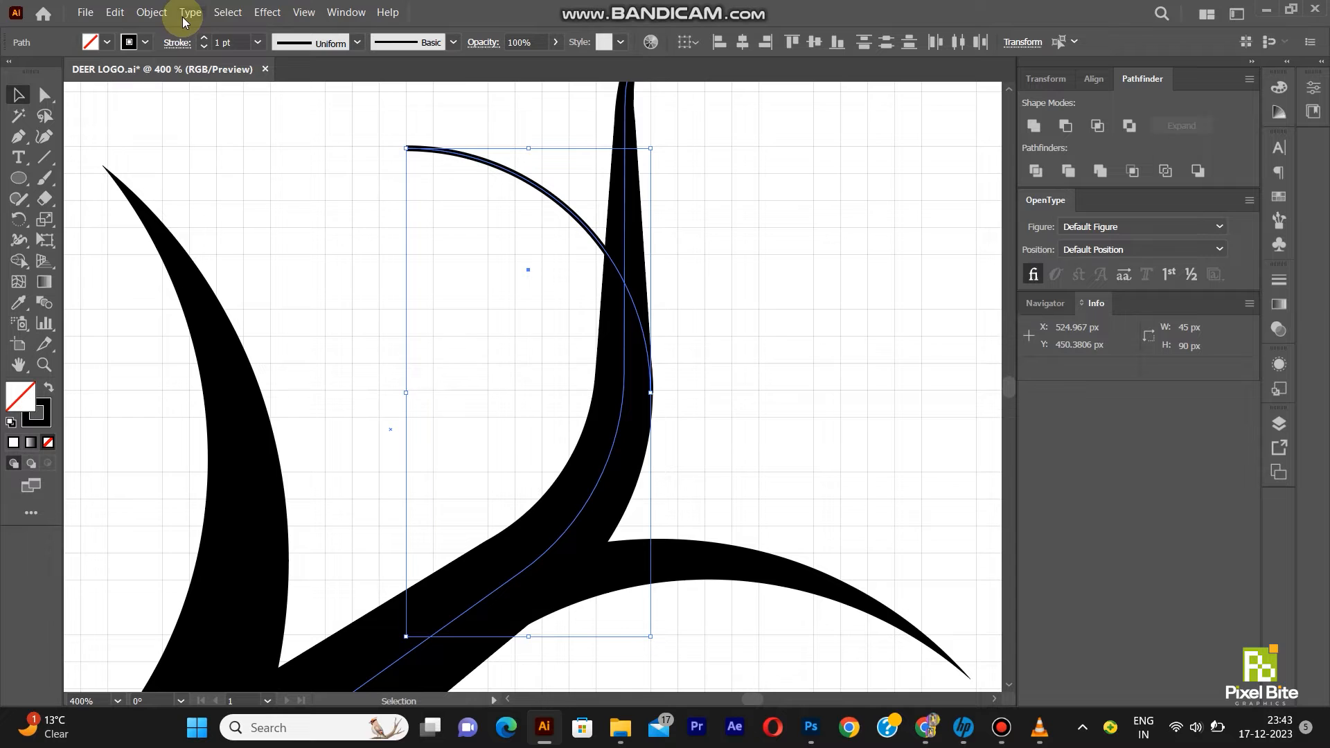
- Set the quarter arc's stroke to 10 pt and shift it slightly left over the tall tine
text(10)
key(Return)
mouse_move(632, 296)
mouse_down()
mouse_move(616, 298)
mouse_move(622, 311)
mouse_up()
scroll(621, 312, down, 4)
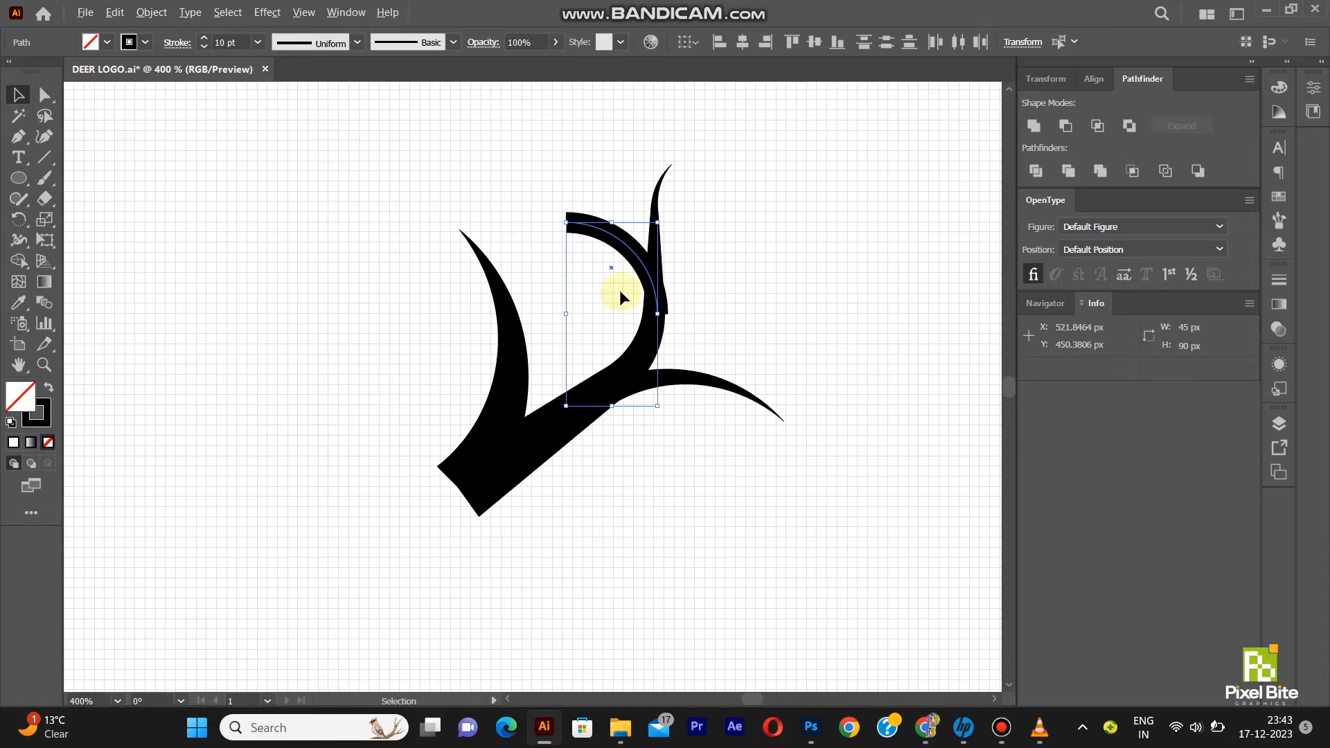
scroll(659, 297, up, 5)
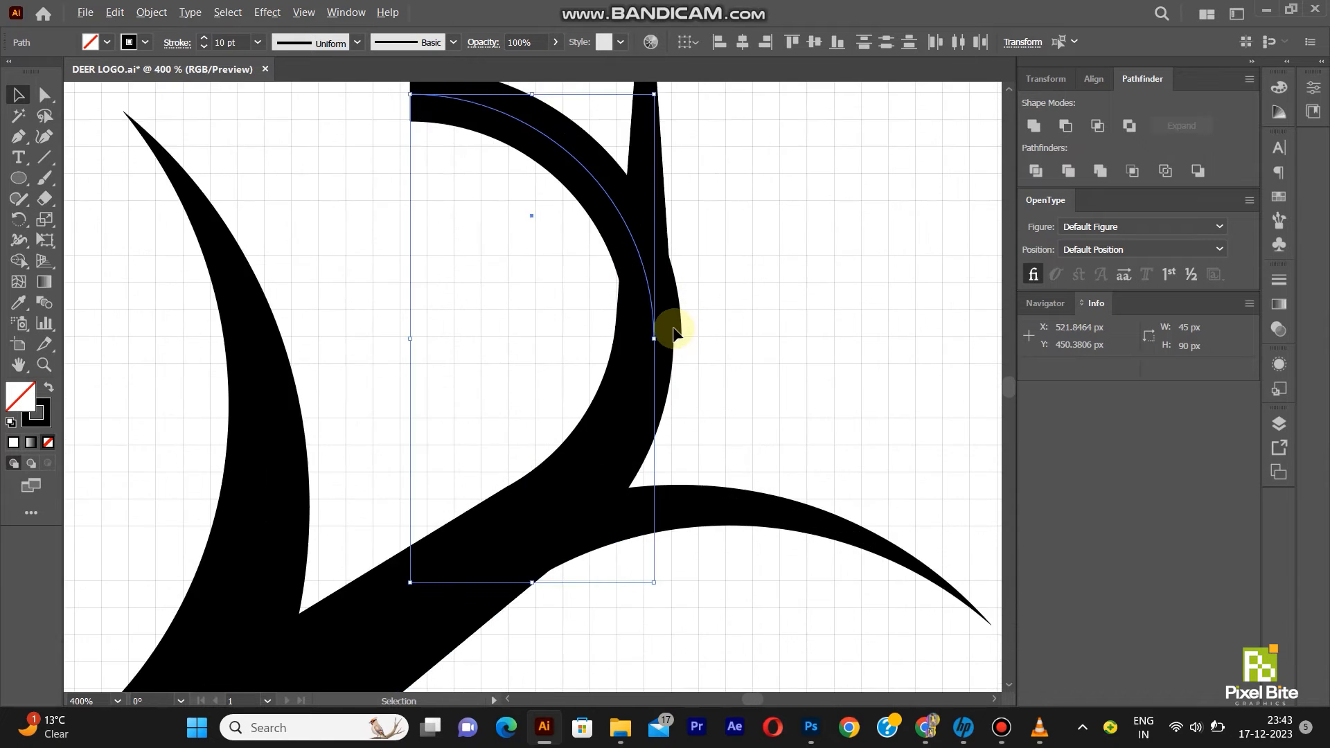
- Move the 10 pt arc down and slightly left until its lower end blends into the tall tine, and deselect it
click(677, 306)
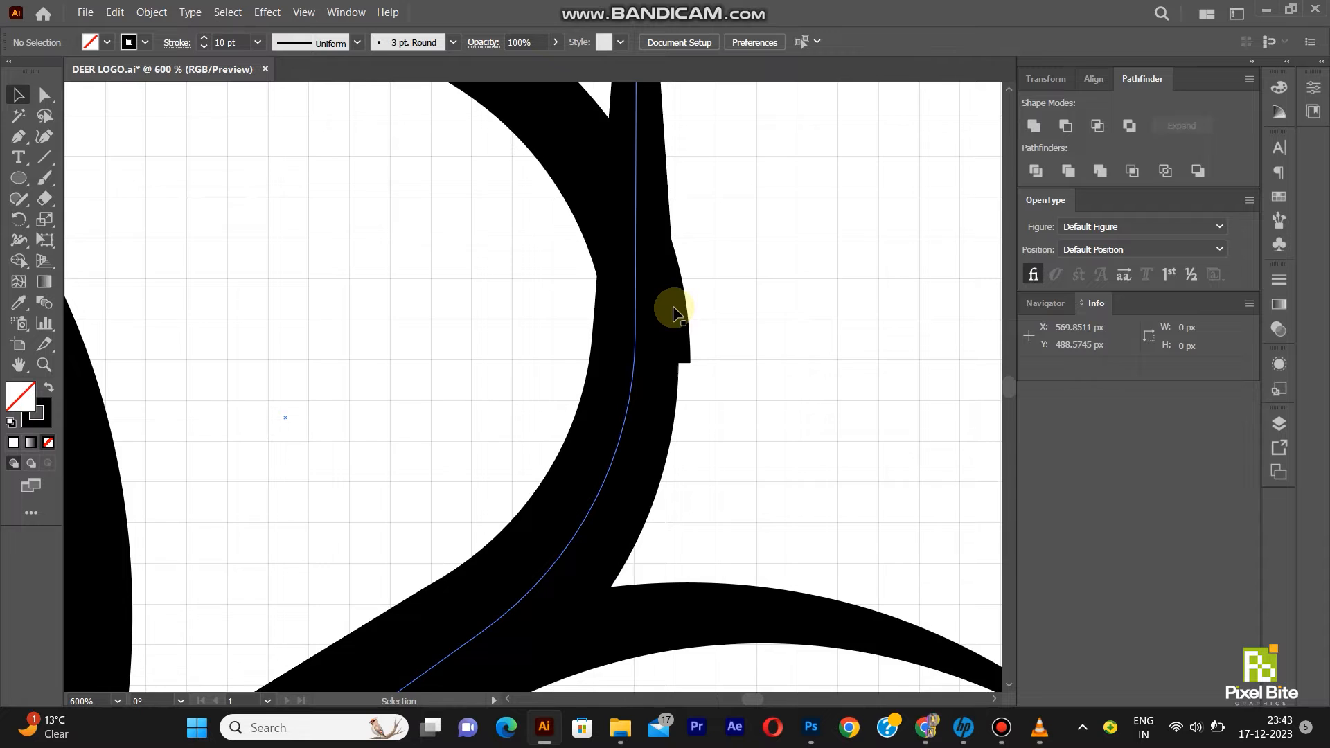
scroll(678, 301, down, 3)
click(573, 173)
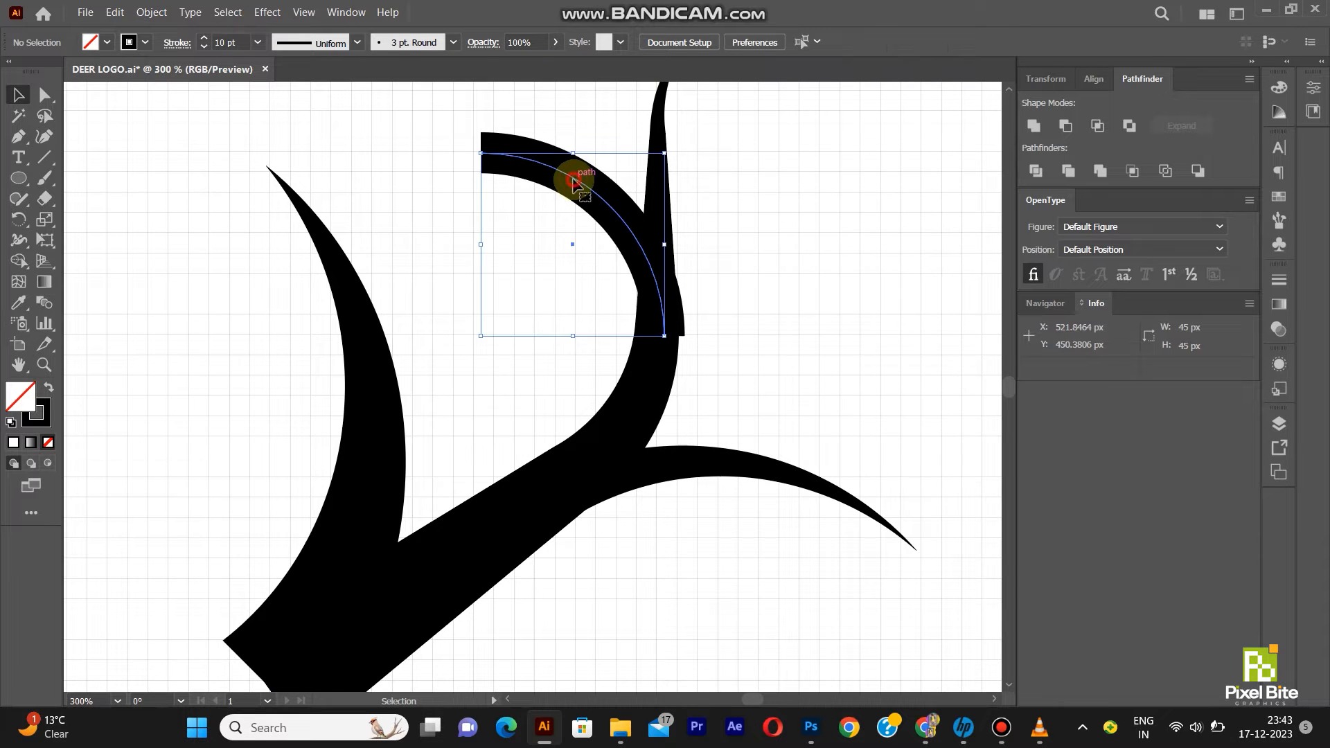
drag(648, 298, 661, 345)
click(758, 352)
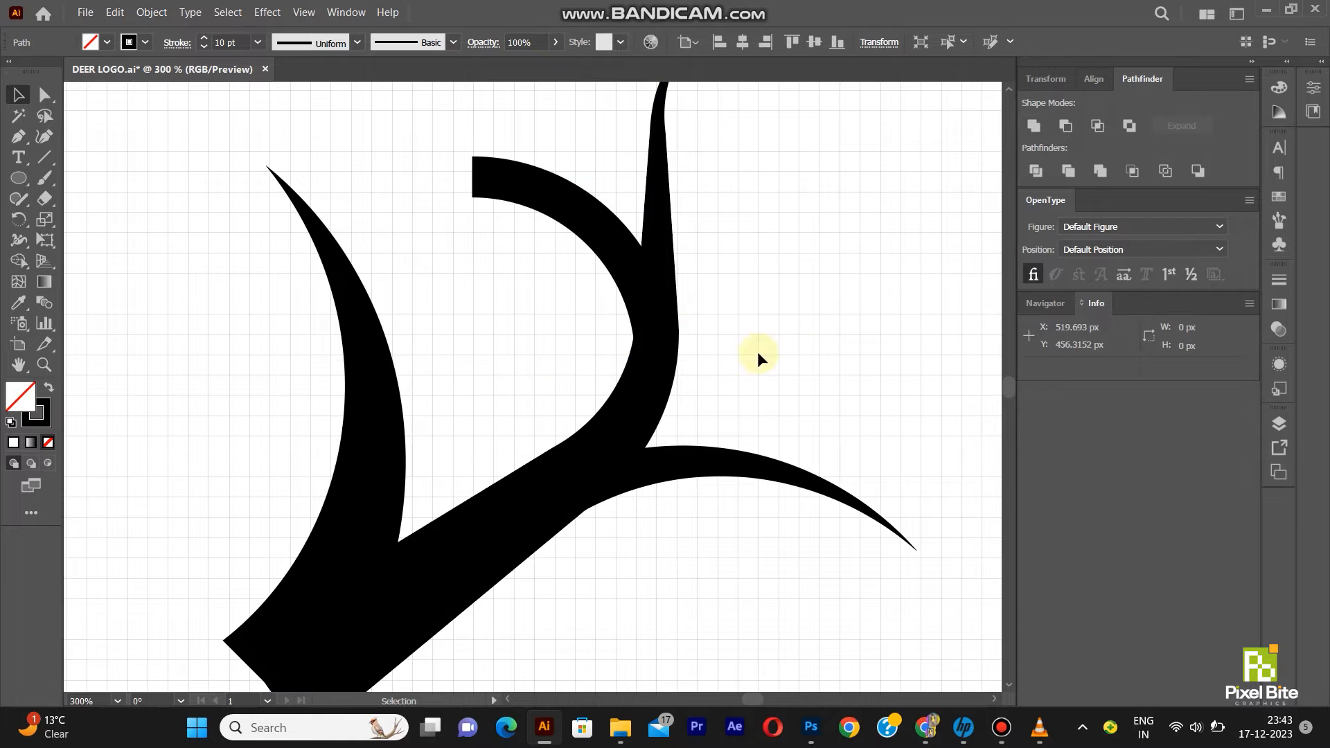
- Apply the tapered width profile to the 10 pt arc and reverse its path direction so it narrows towards its free end
click(558, 190)
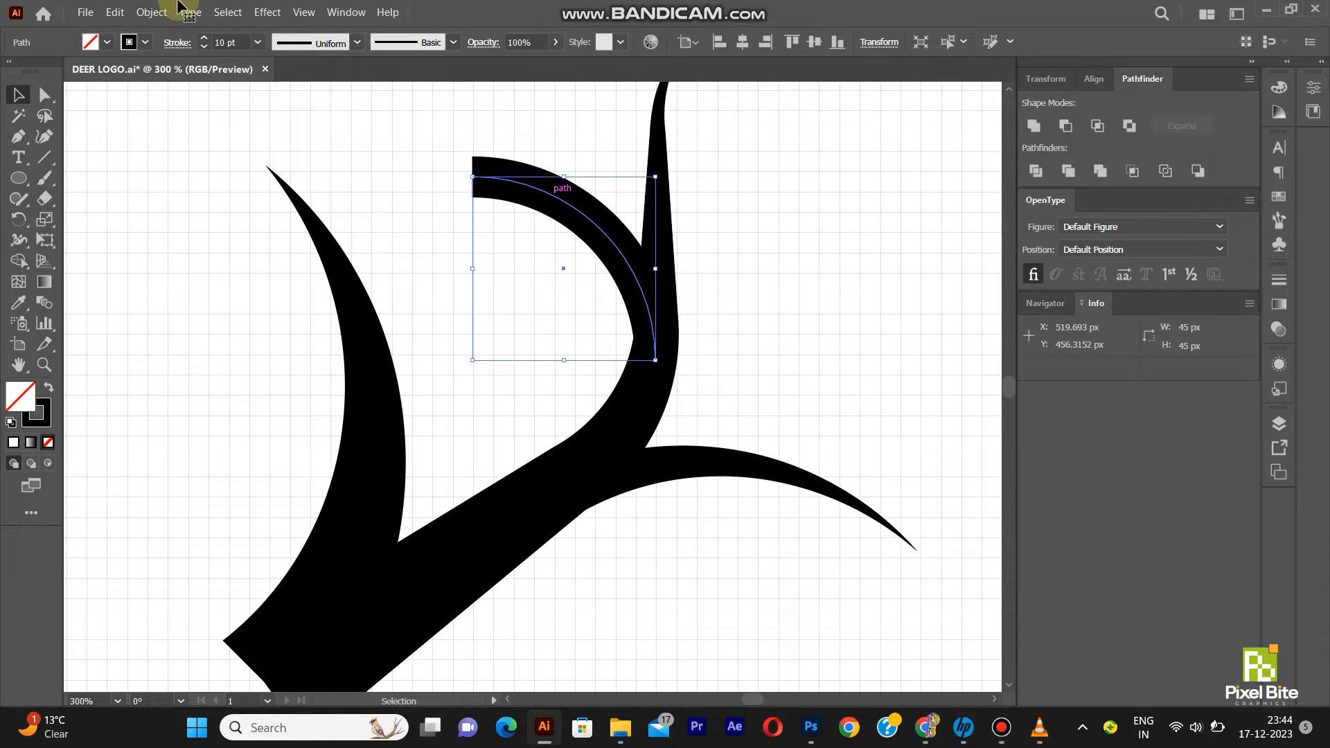
click(176, 42)
click(143, 310)
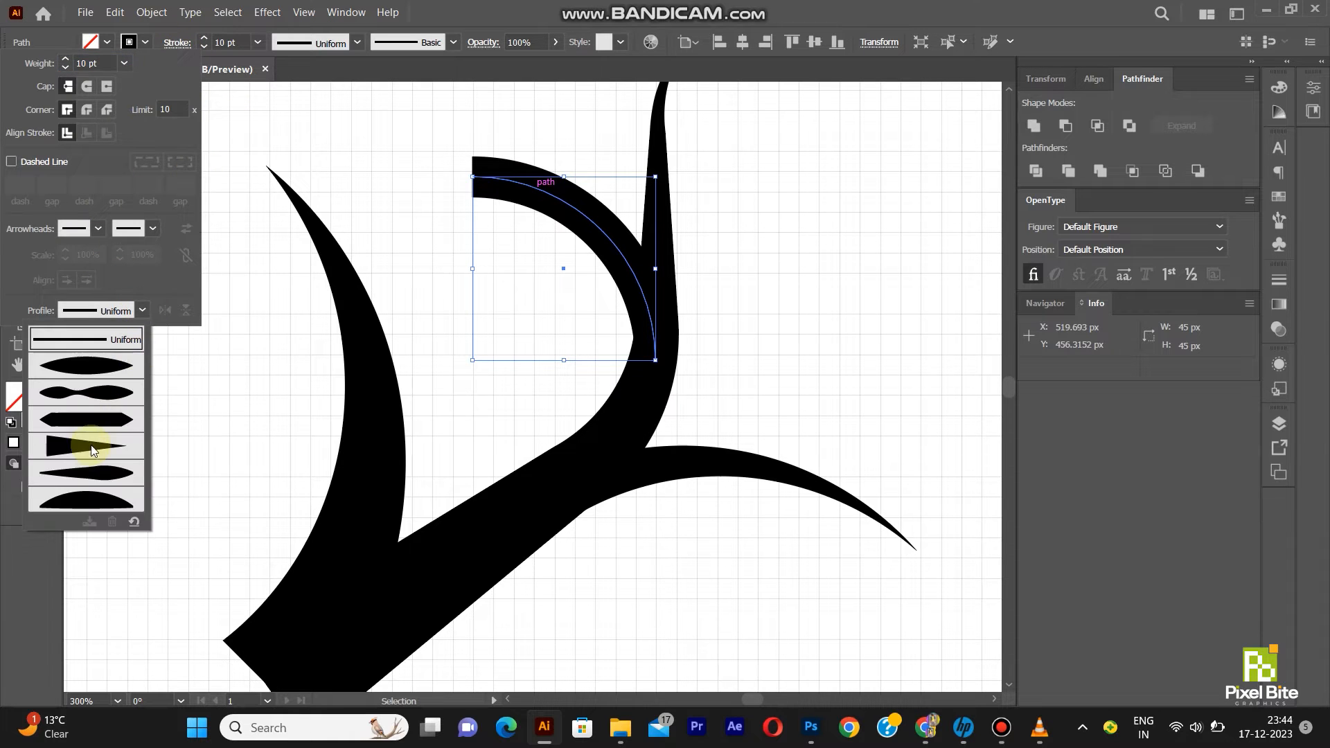
click(89, 447)
click(152, 12)
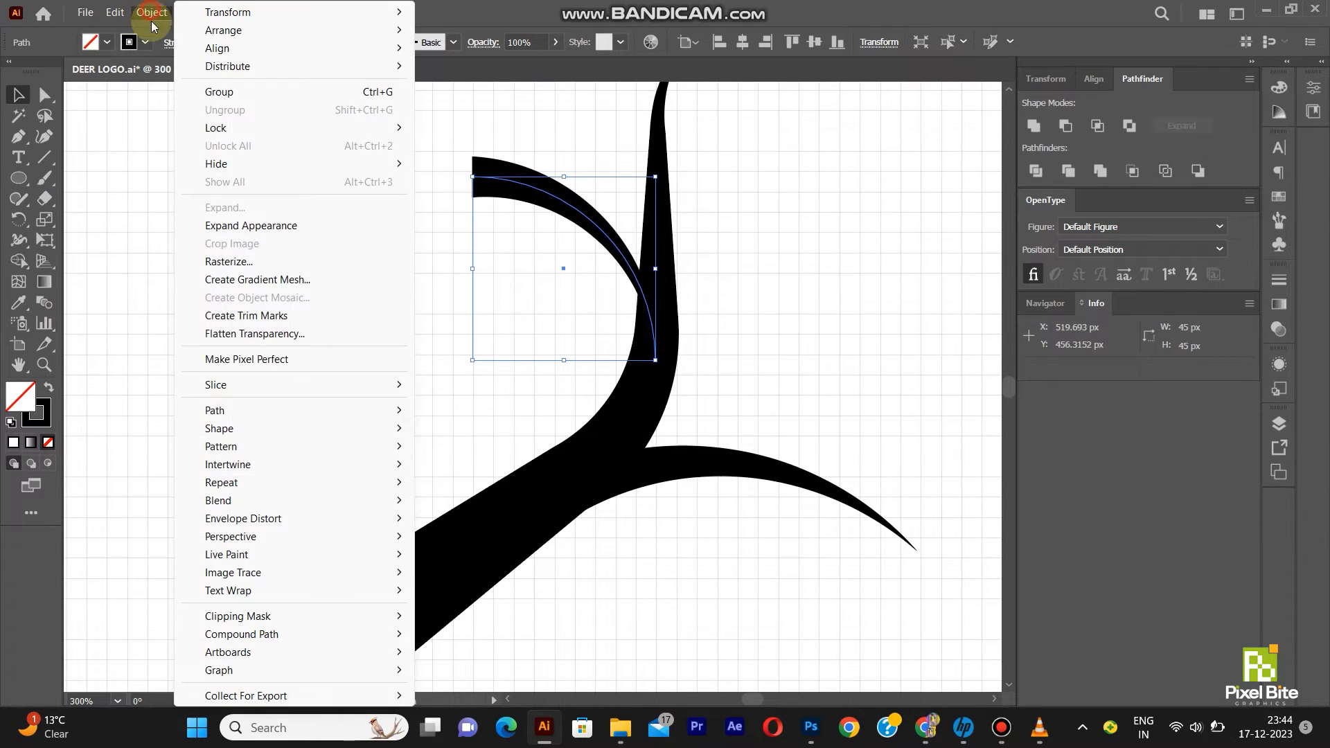
mouse_move(362, 413)
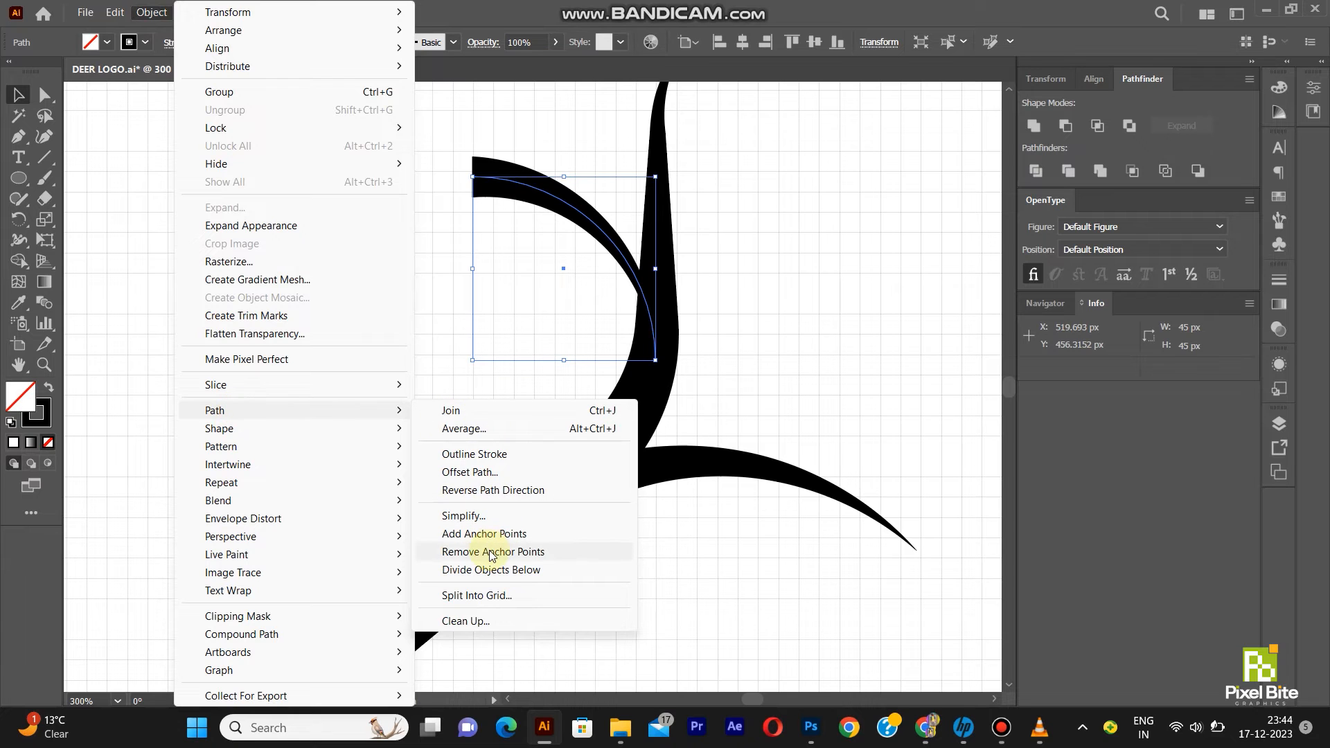
click(493, 490)
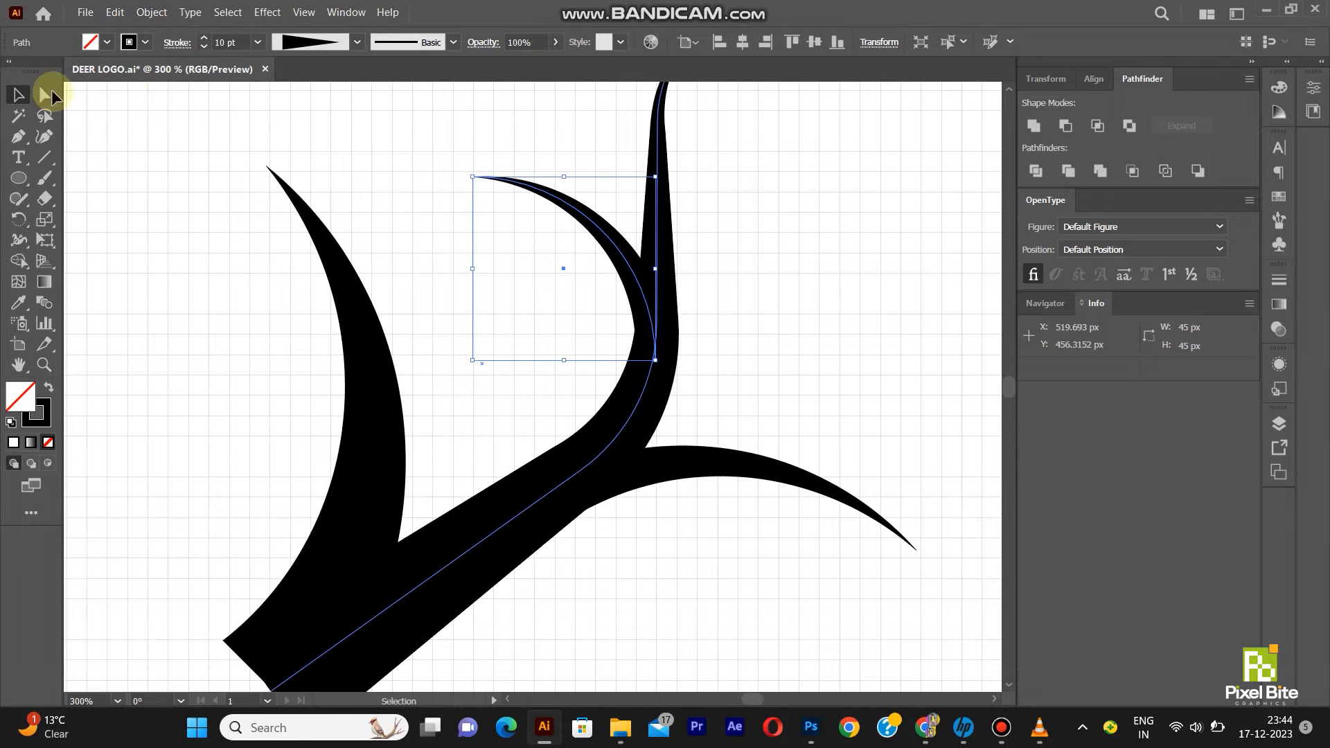
click(351, 148)
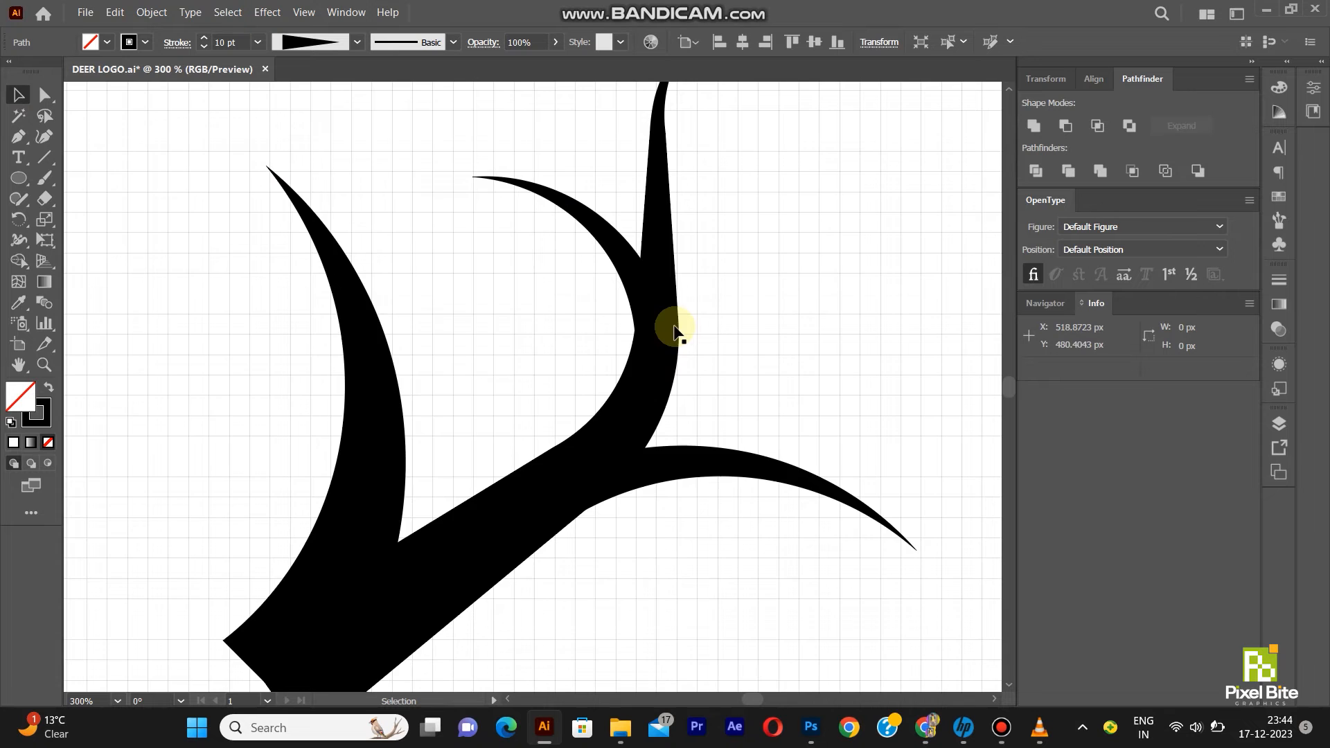
- Save the logo document with the completed antler strokes
scroll(674, 327, down, 5)
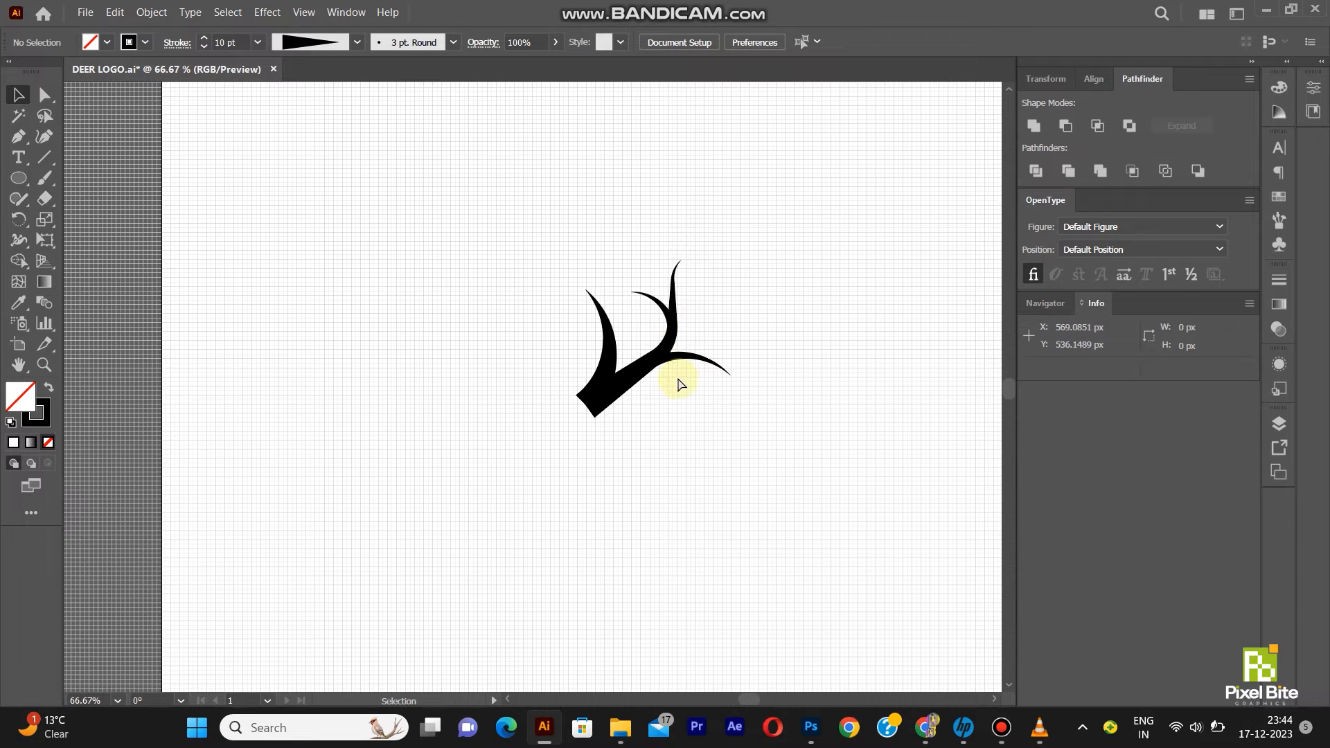
scroll(689, 323, up, 1)
key(ctrl+s)
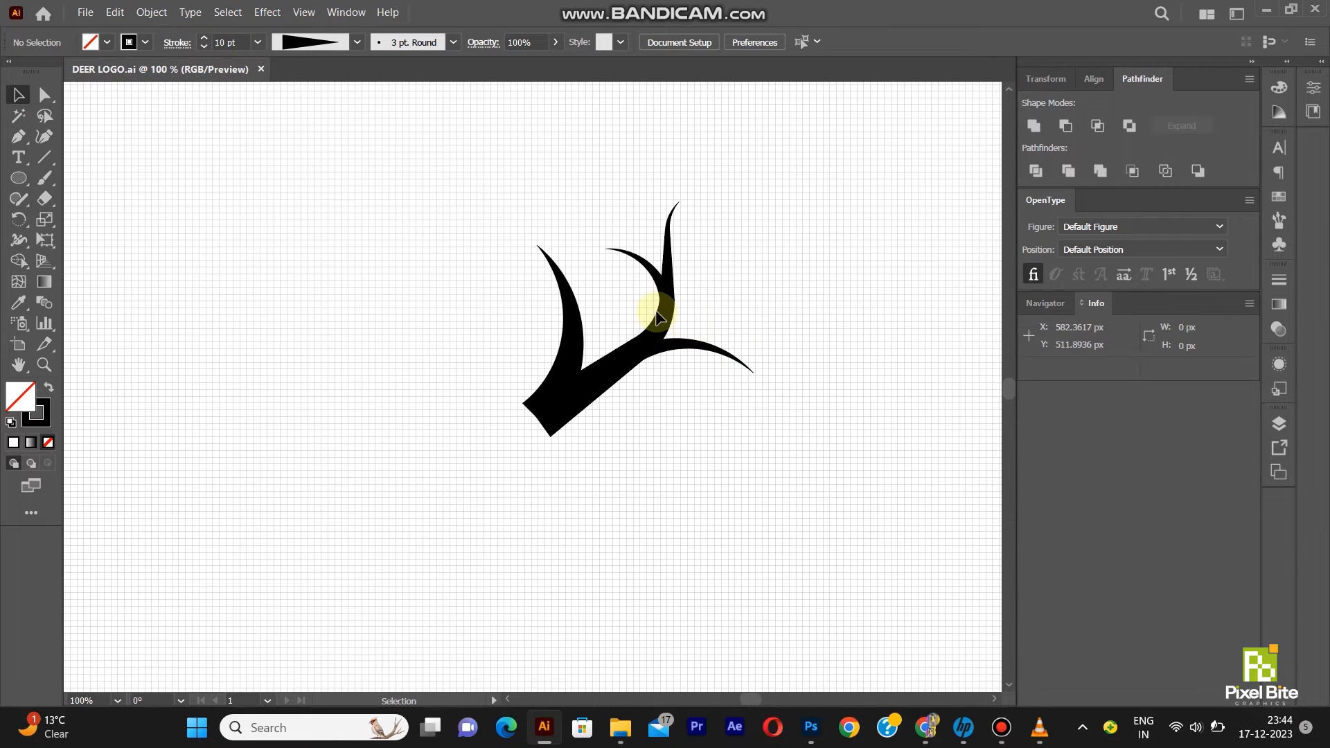
- Convert all the antler strokes to outlines, unite them into a single shape with Pathfinder, and deselect it
scroll(693, 338, up, 2)
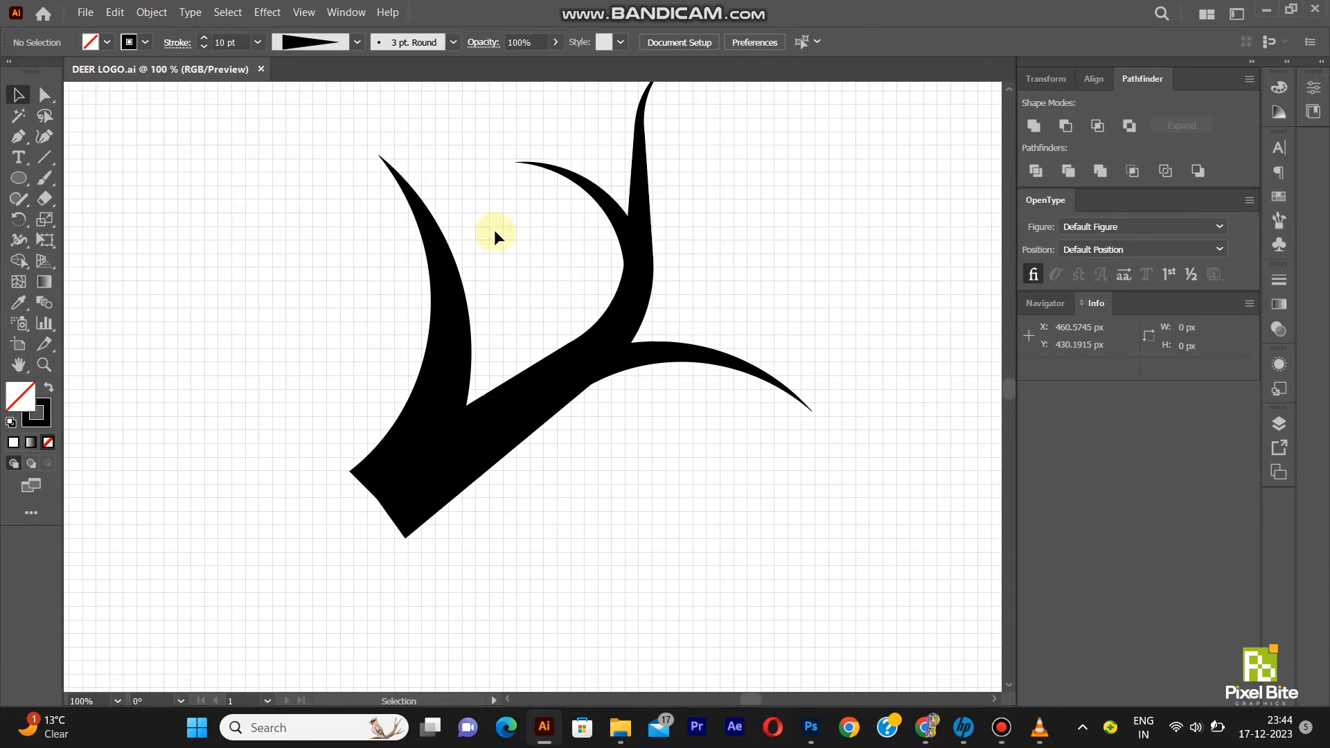
scroll(493, 231, down, 2)
drag(366, 95, 707, 480)
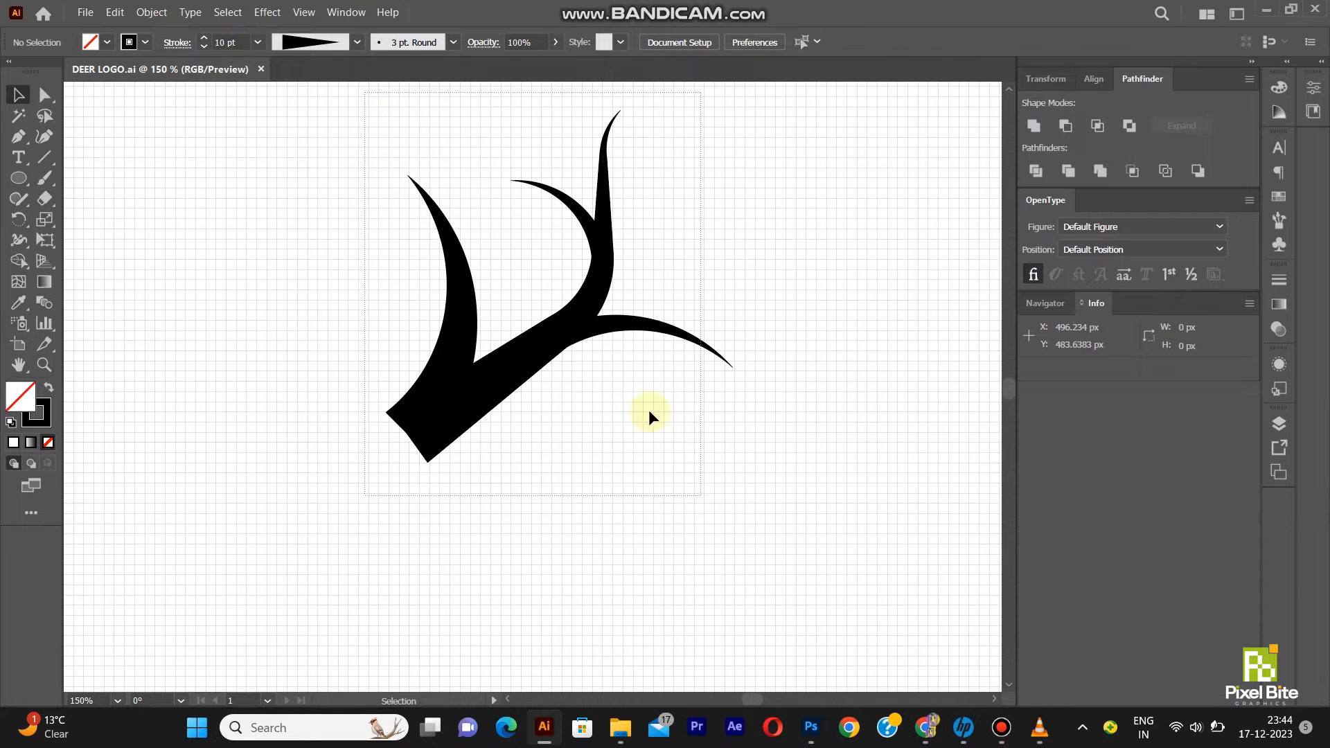
drag(648, 411, 644, 408)
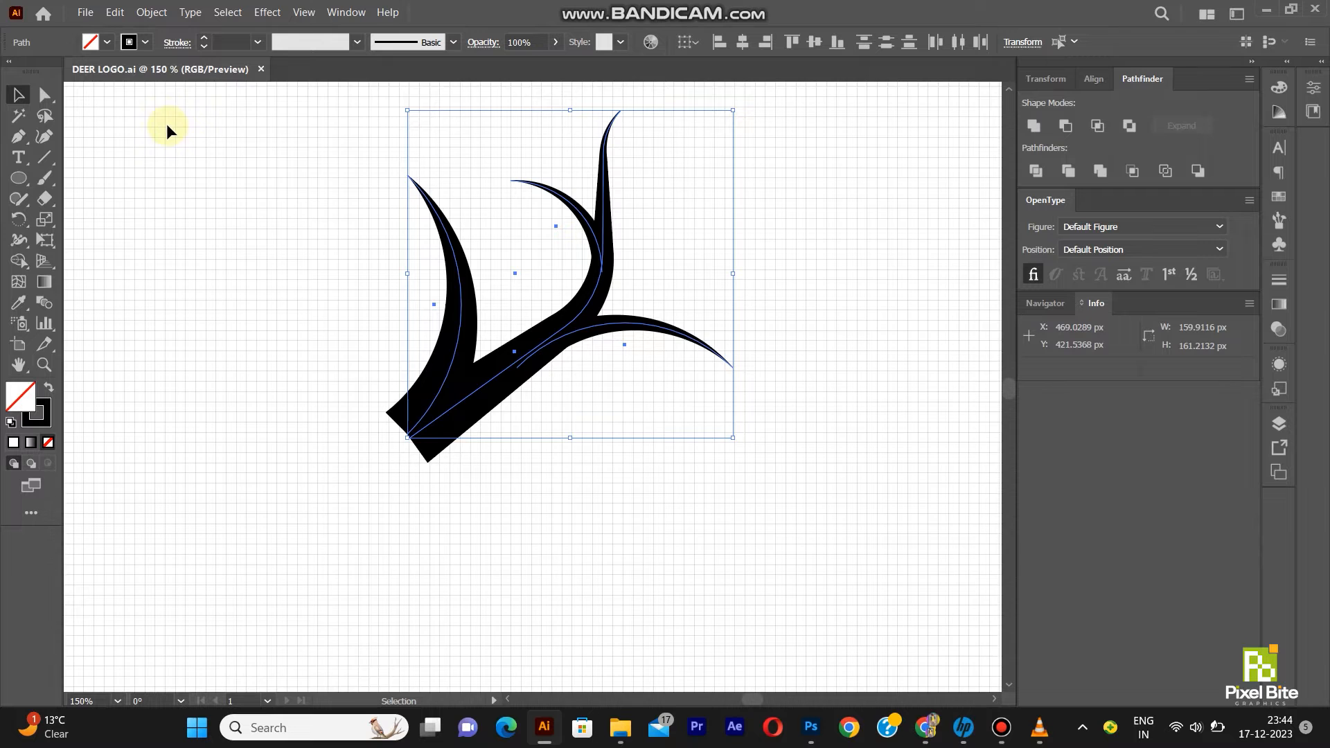
scroll(166, 123, down, 1)
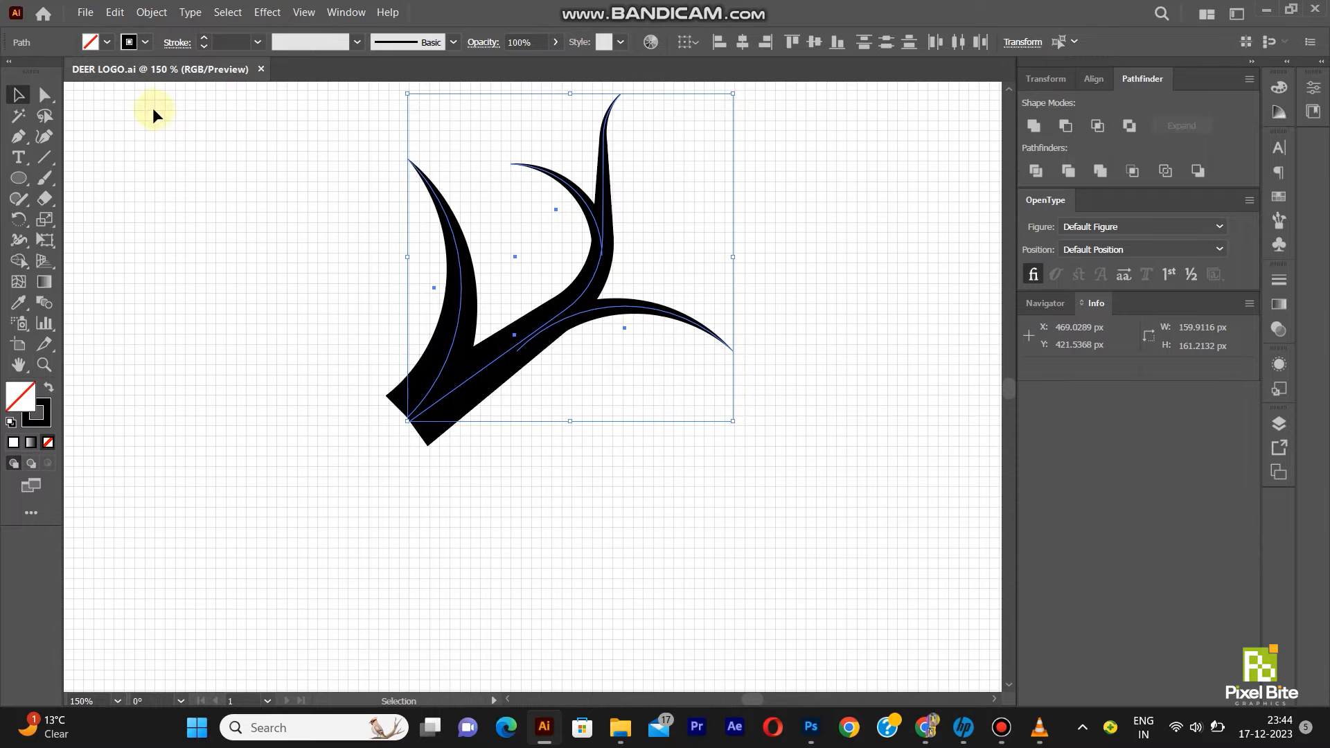
click(152, 12)
mouse_move(215, 412)
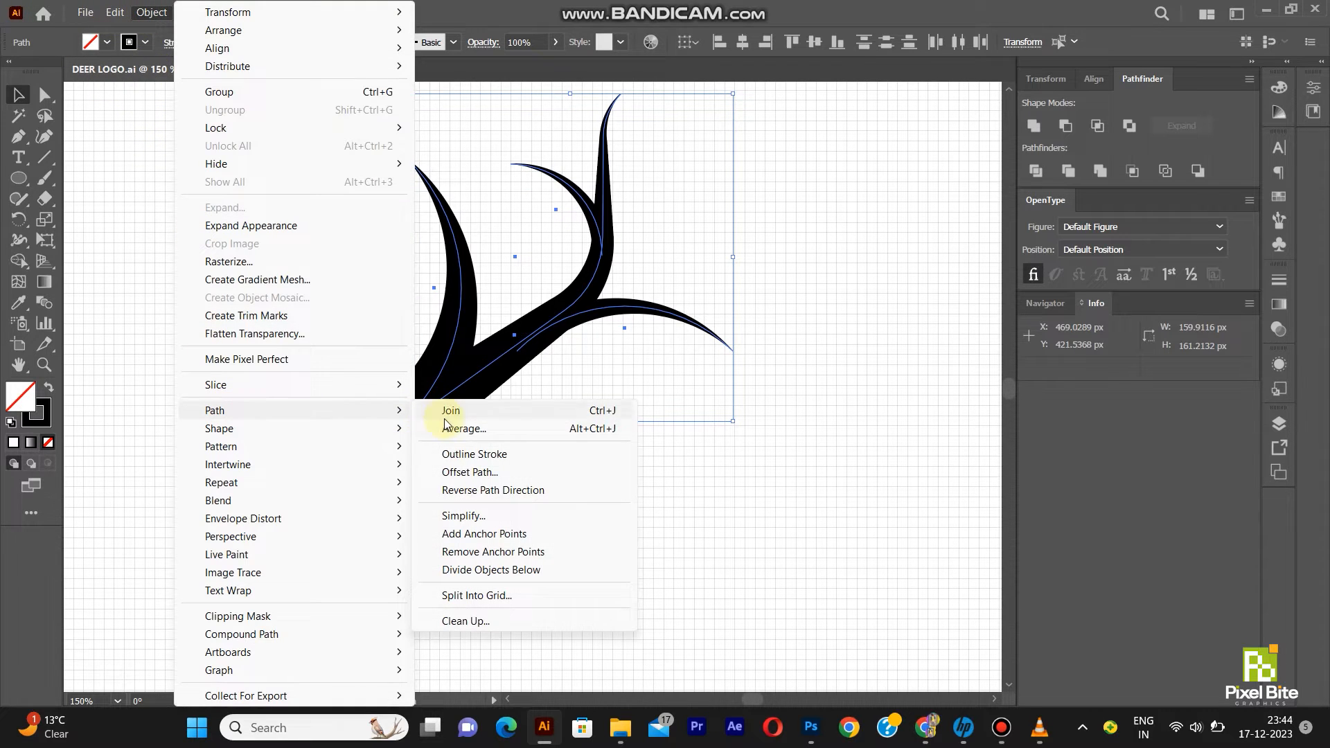
click(477, 454)
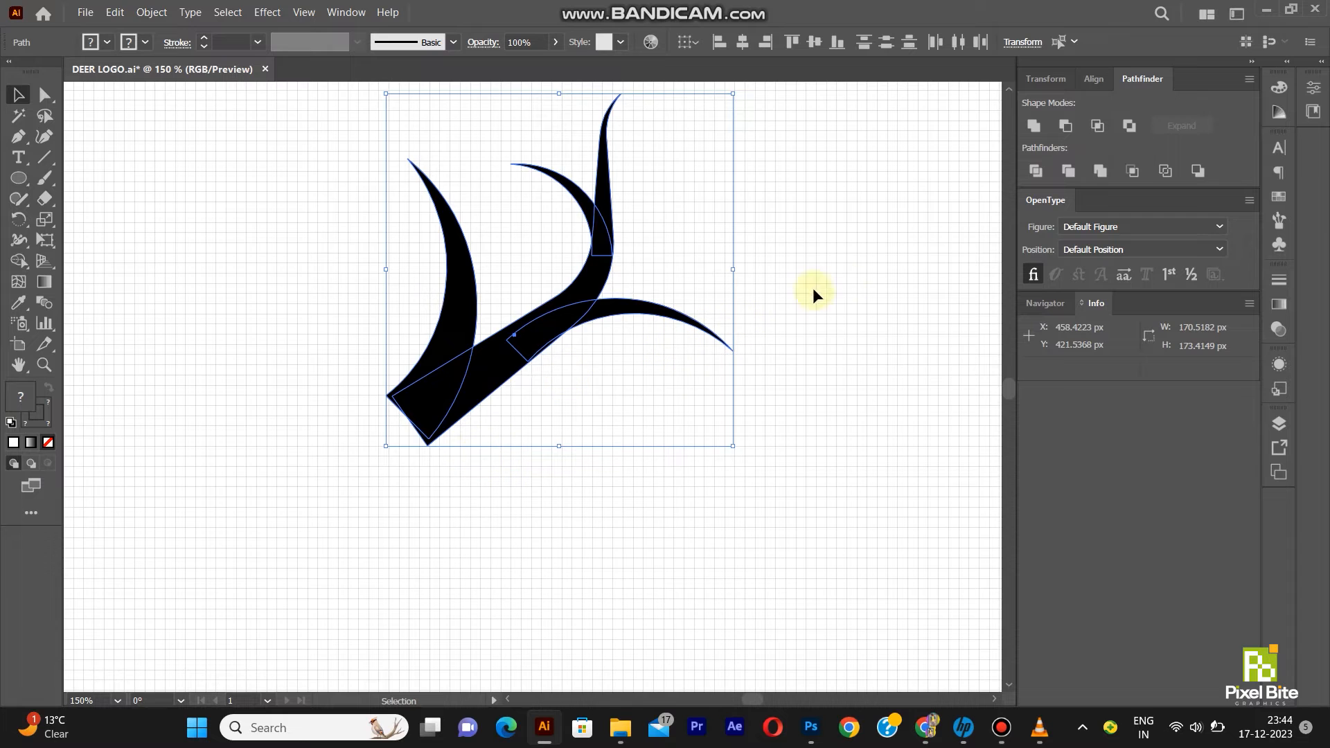
click(1035, 131)
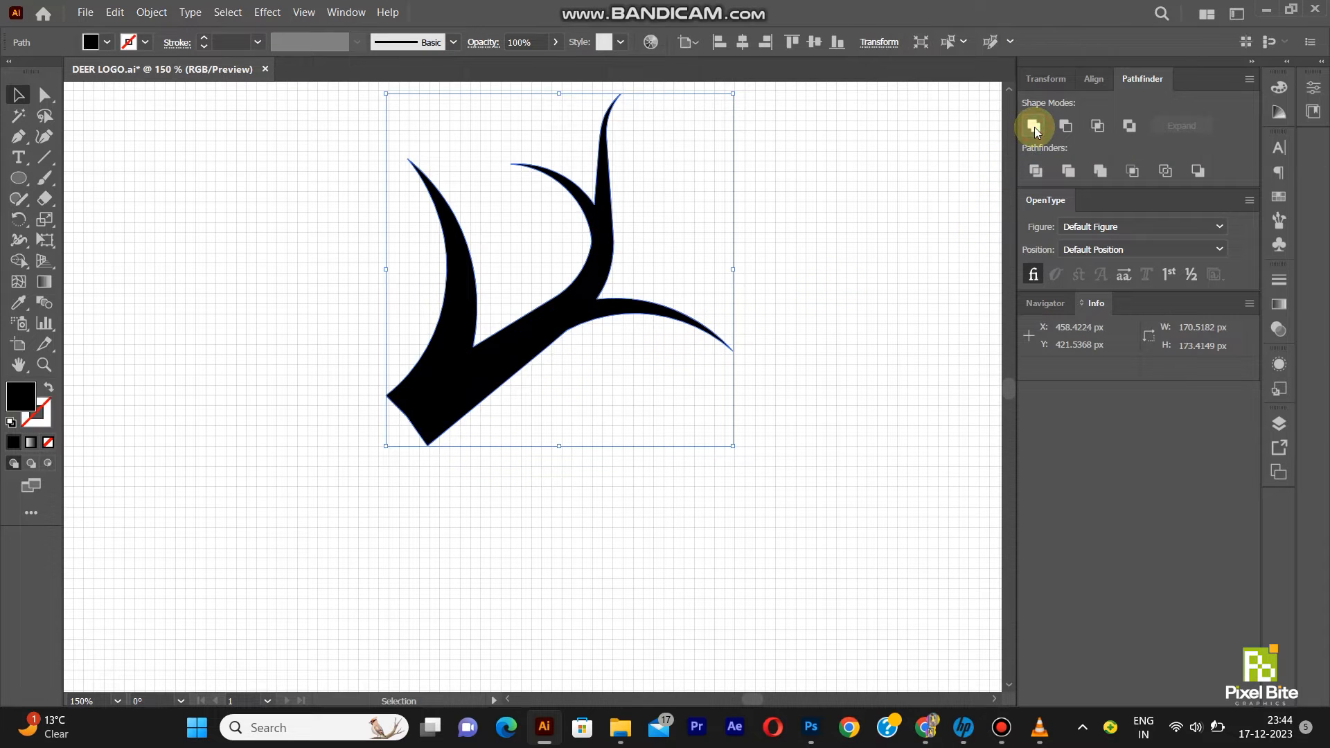
click(904, 248)
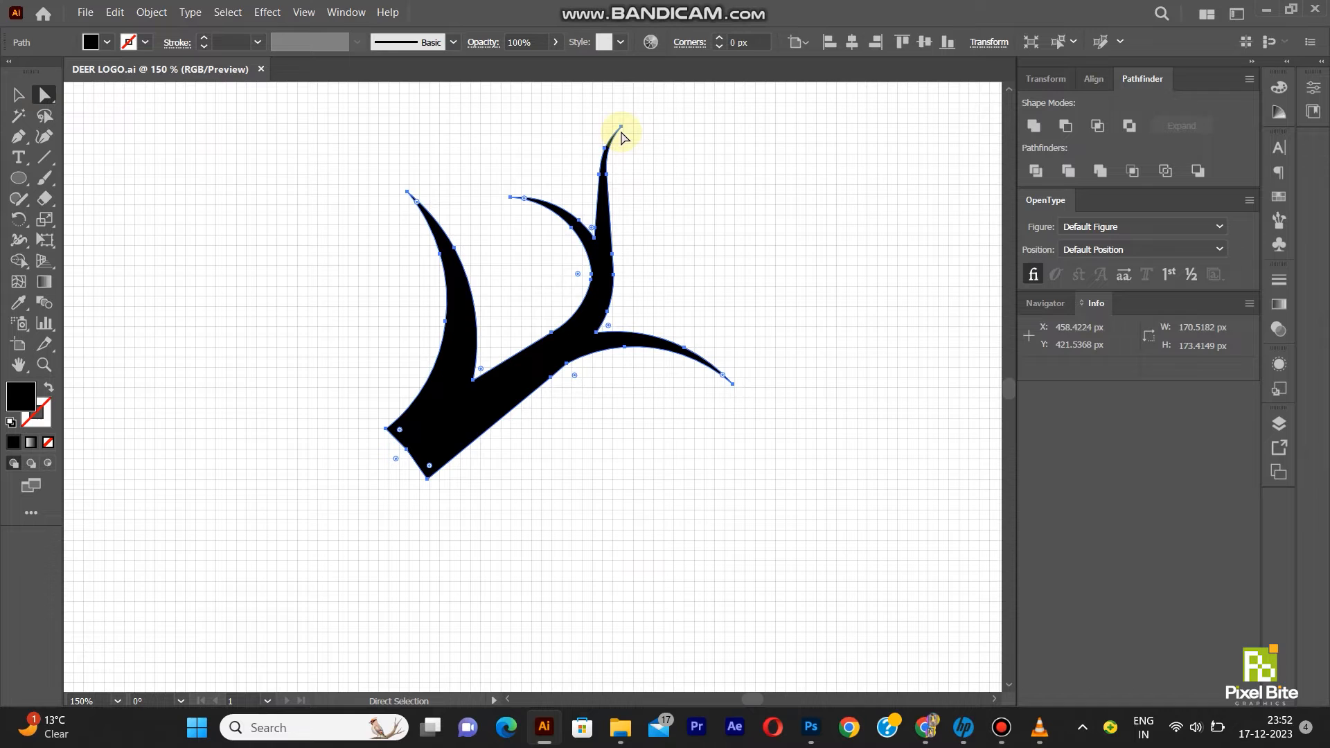
- Round the tips of the antler's four tines with a 1 px corner radius and deselect the shape
click(621, 128)
shift+click(407, 192)
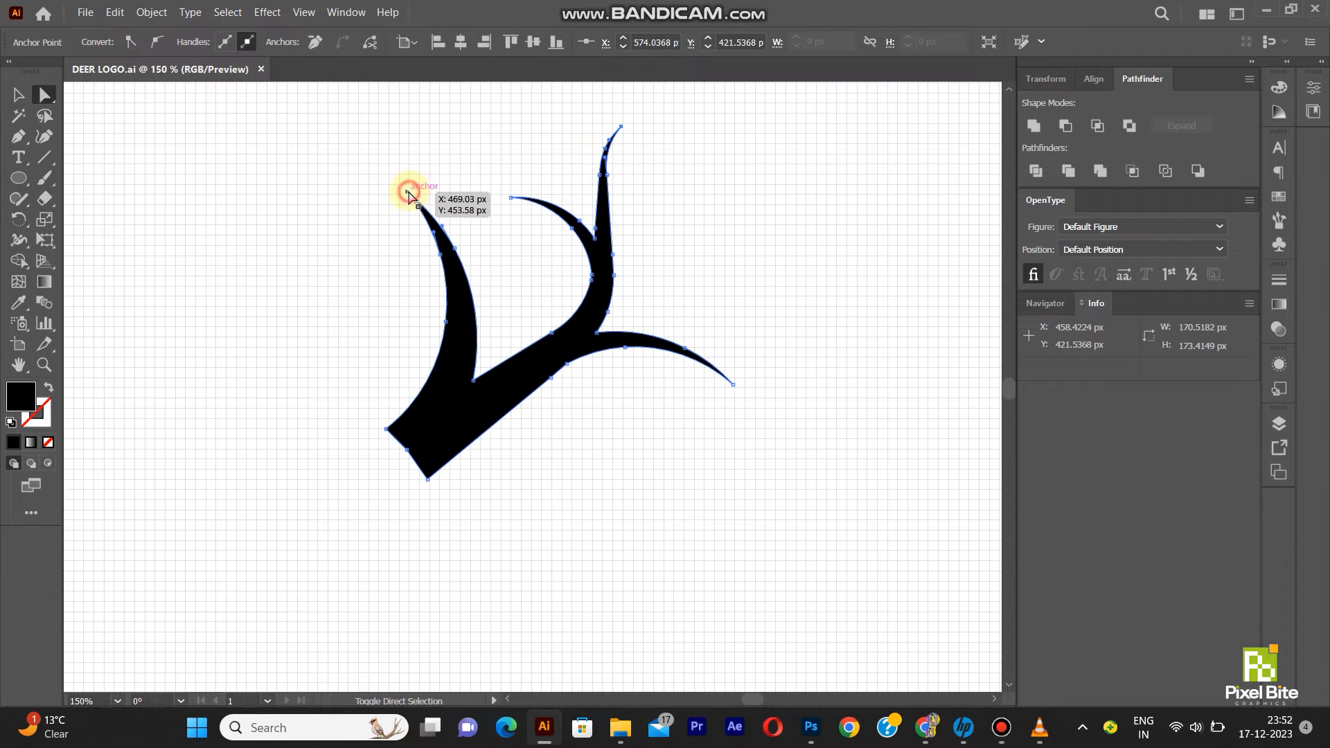
shift+click(511, 197)
shift+click(733, 384)
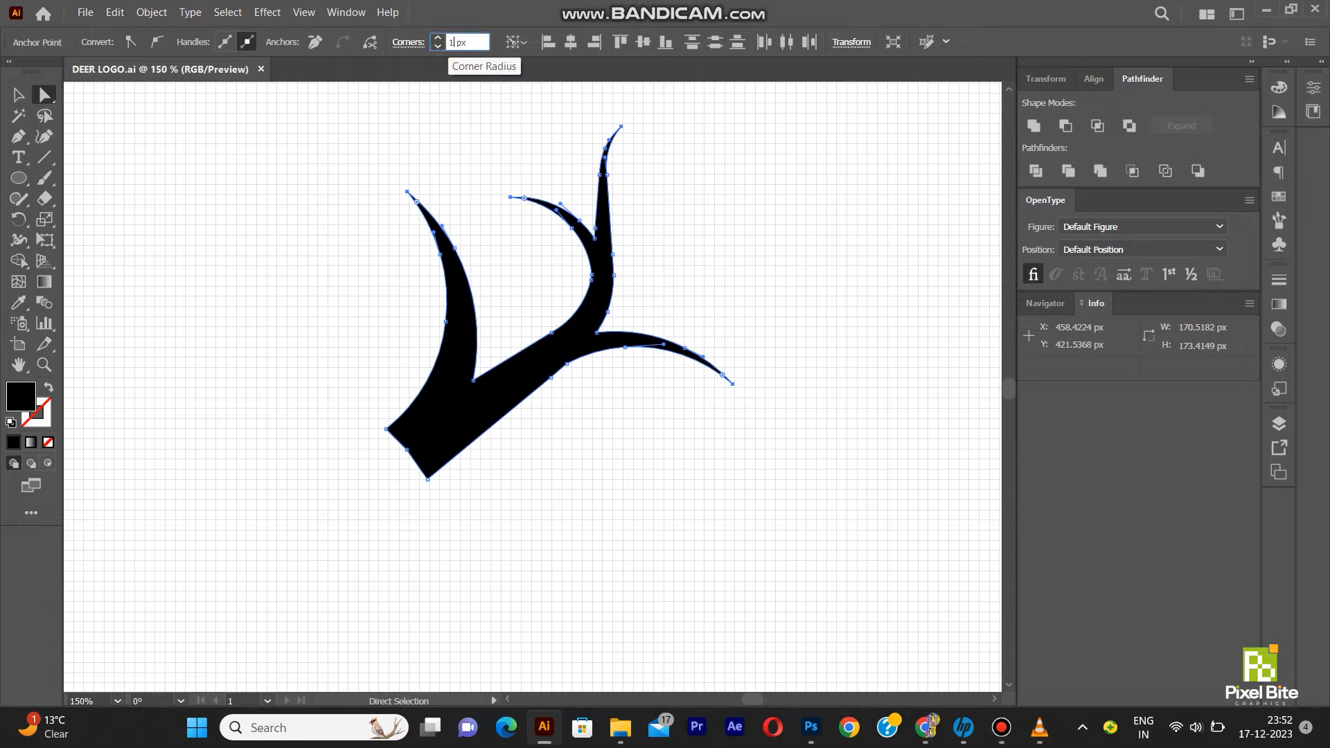
text(1)
key(Return)
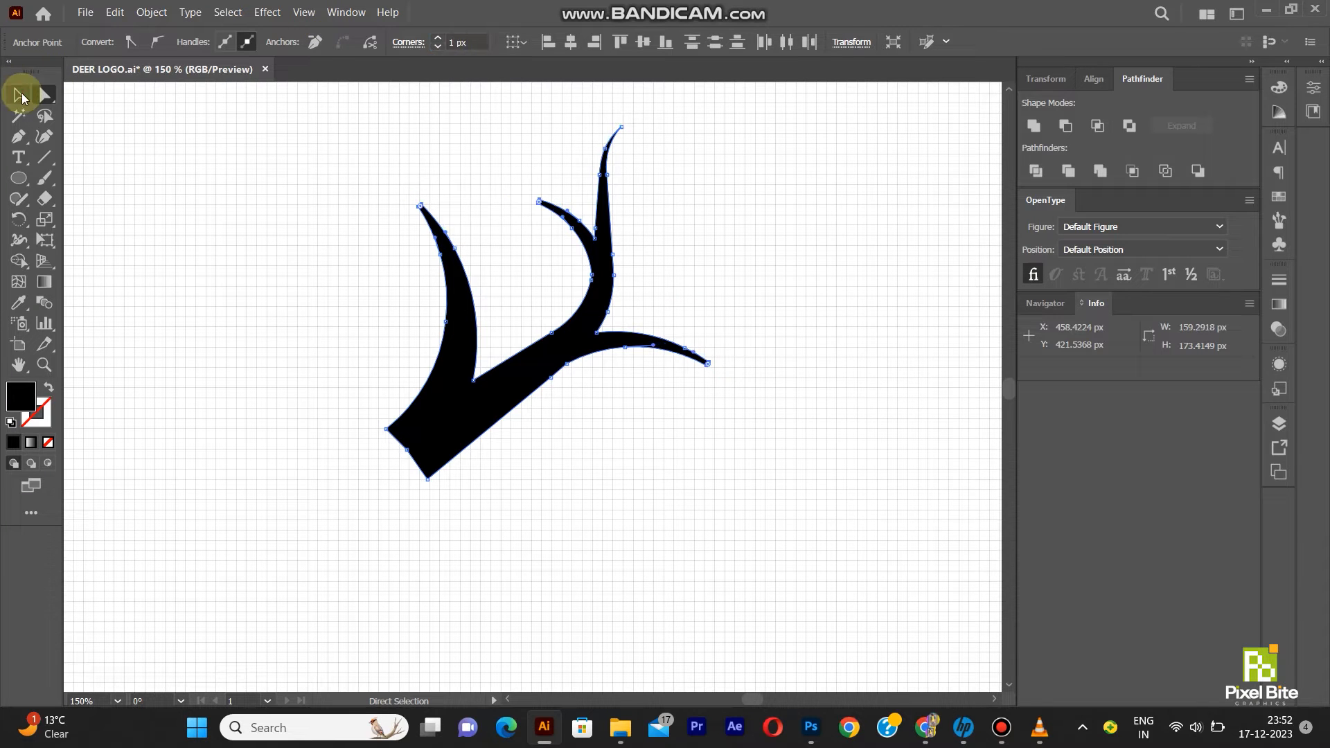
click(18, 95)
click(760, 191)
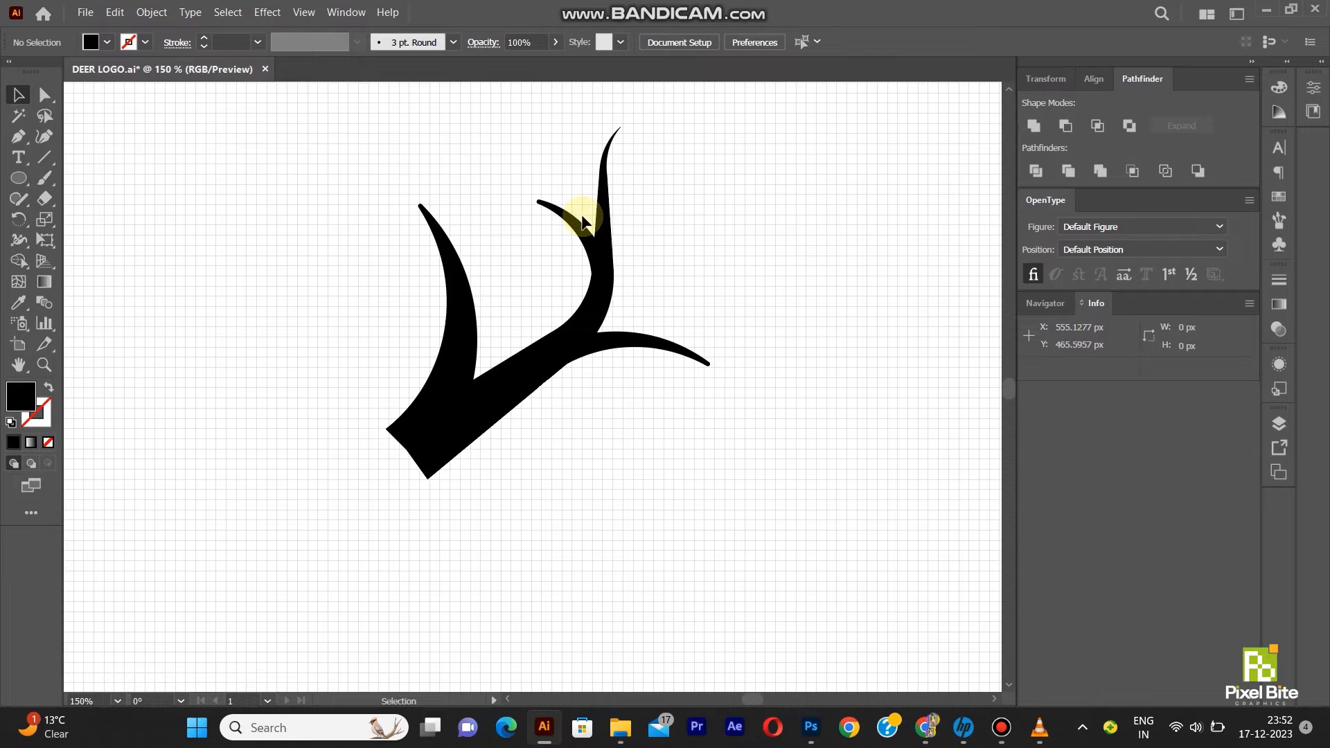
- Examine the anchor points at the tip of the tallest tine up close
scroll(616, 134, up, 2)
scroll(619, 132, up, 3)
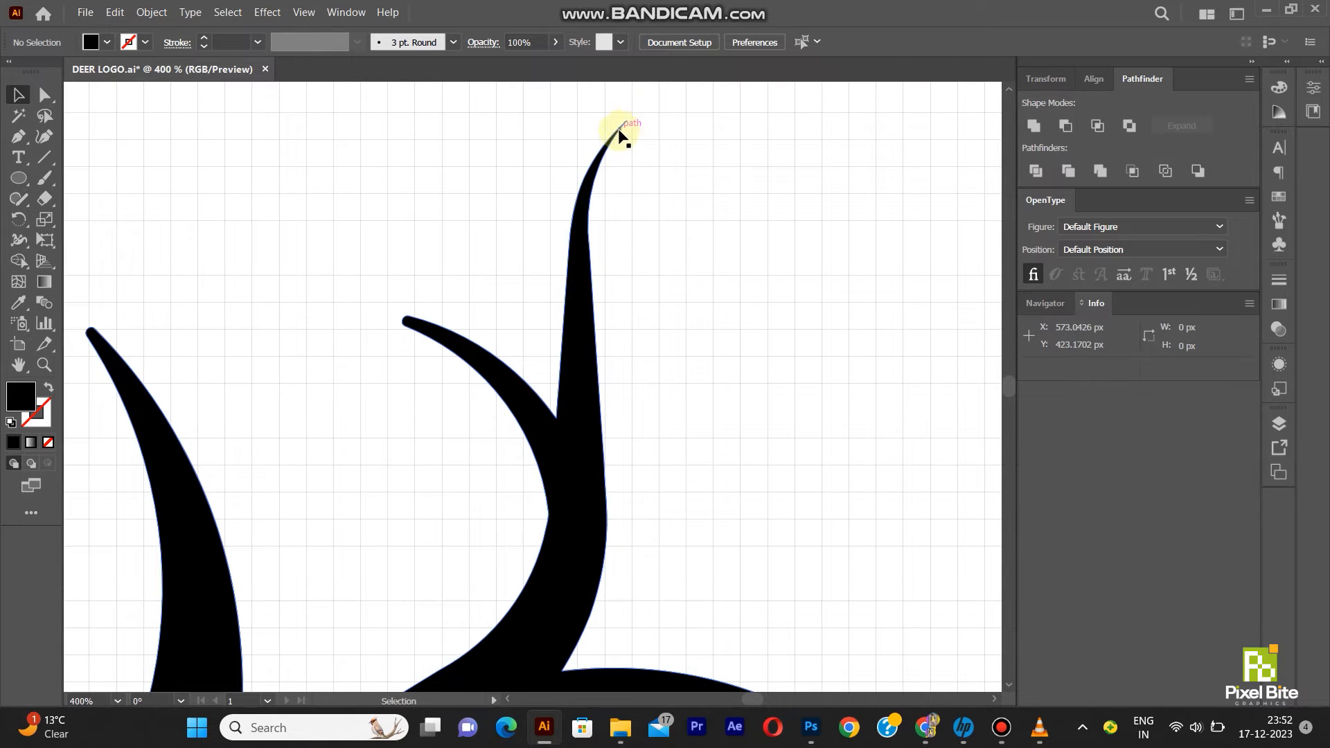
click(623, 130)
click(44, 95)
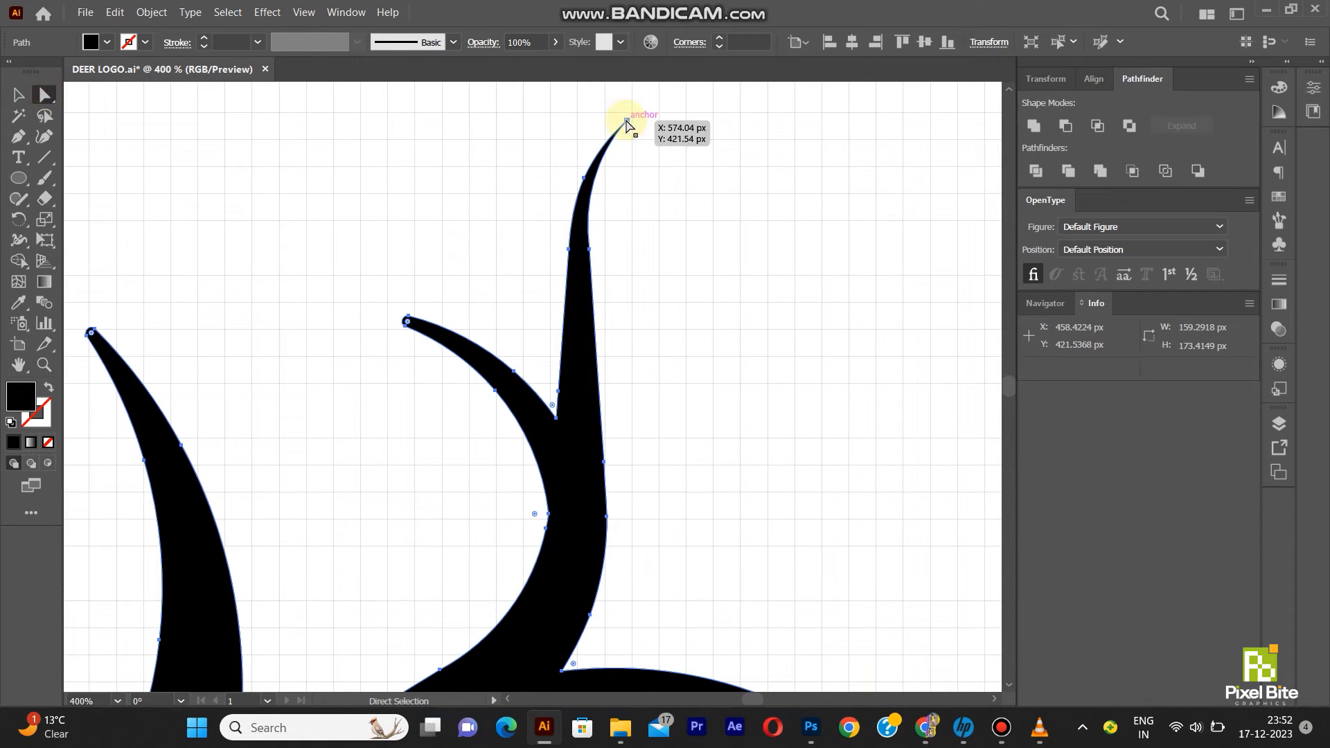
click(627, 122)
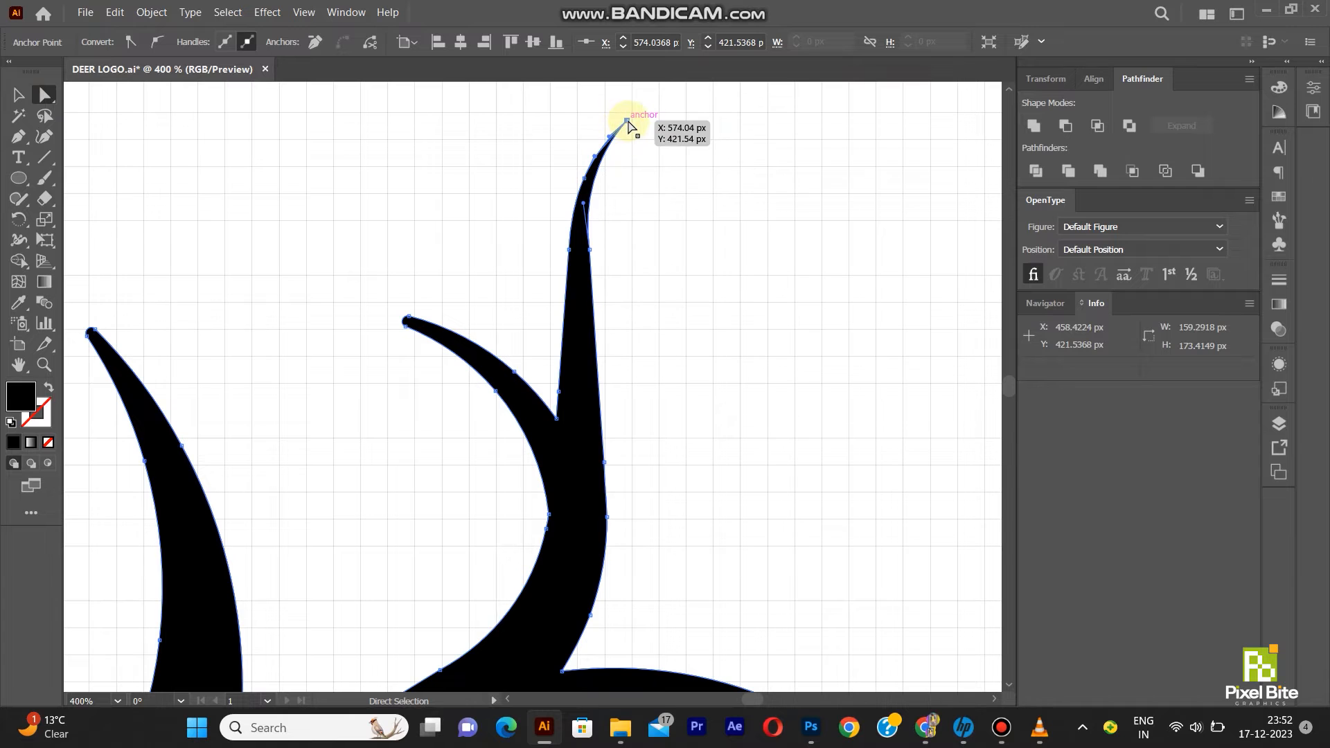
scroll(598, 167, up, 4)
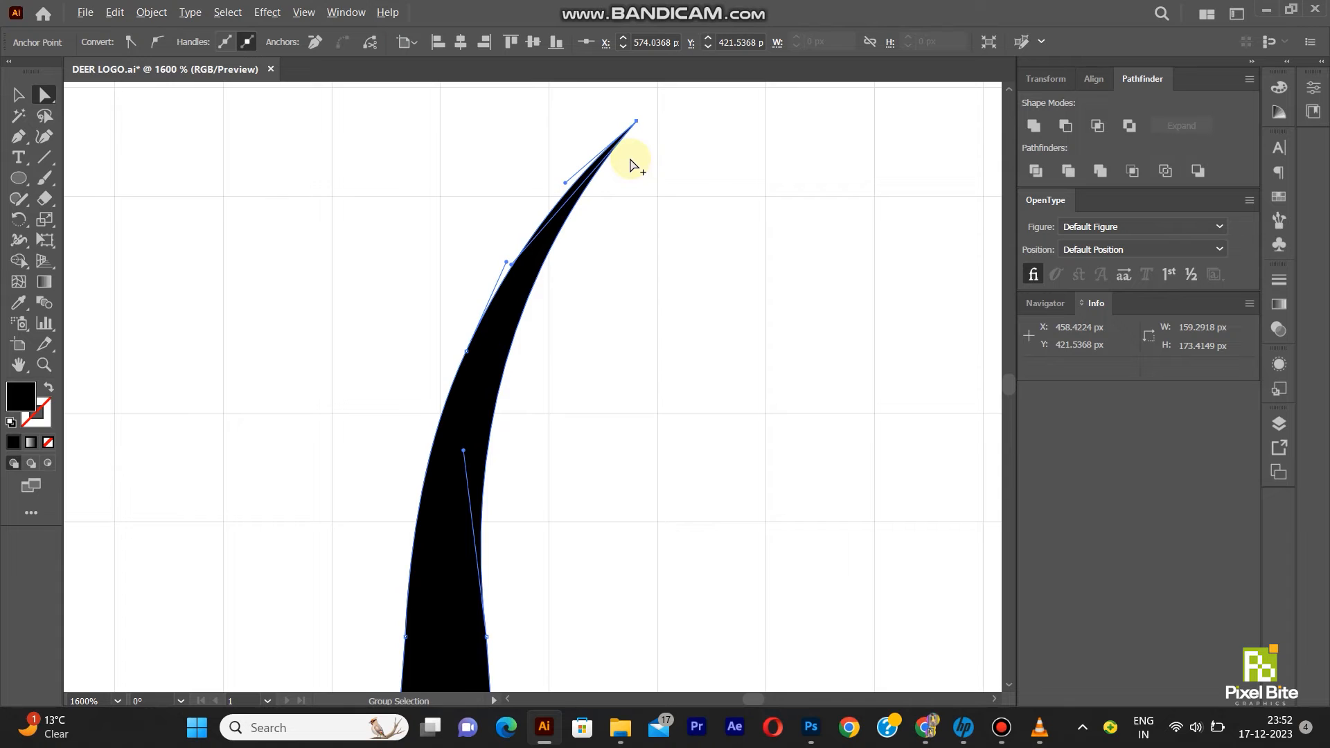
scroll(632, 160, down, 6)
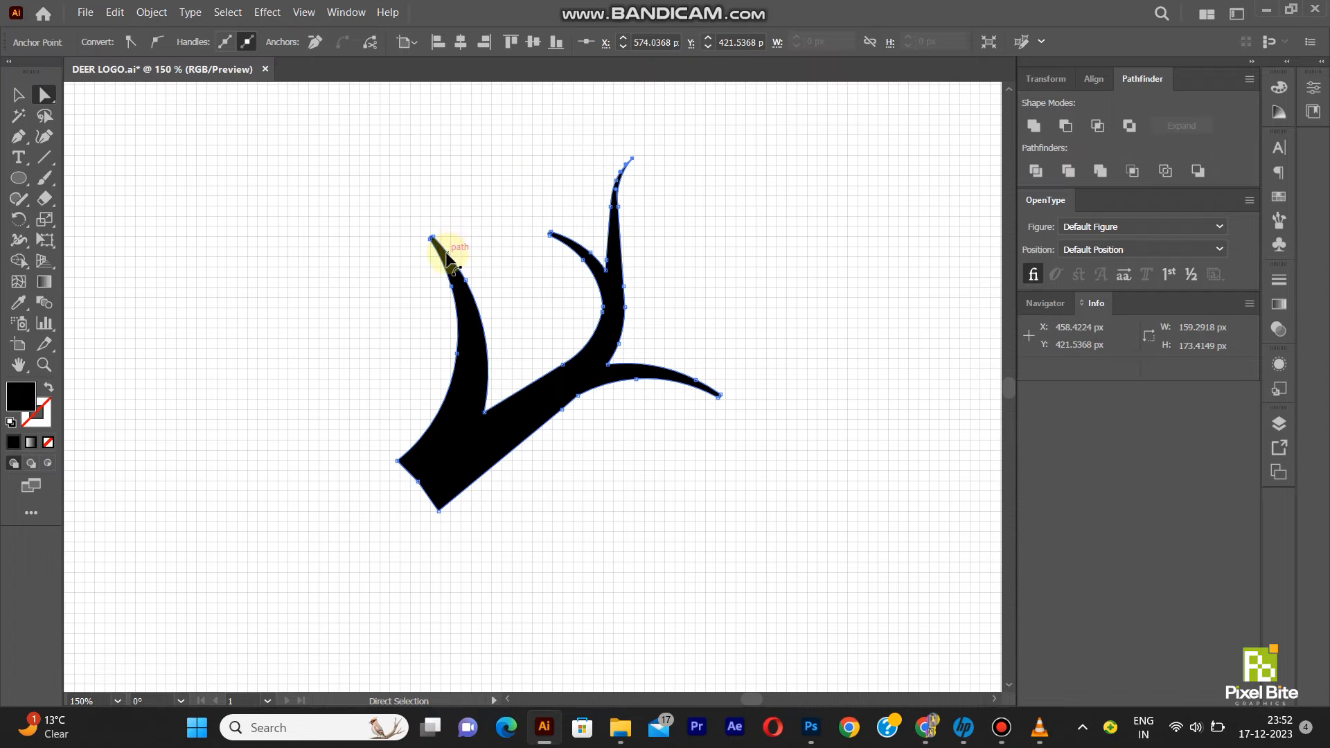
click(453, 210)
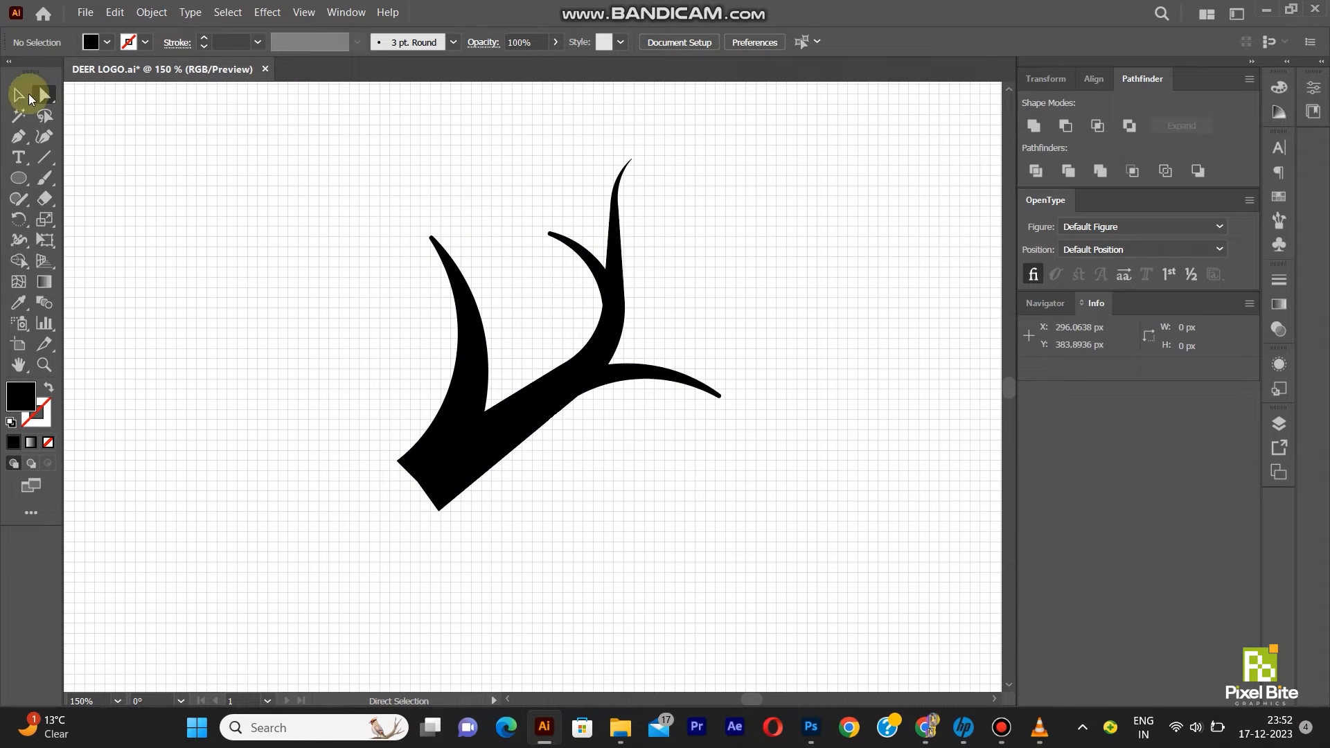
- Round the inner corner where the short curved tine meets the tallest tine with a 3 px radius
click(602, 275)
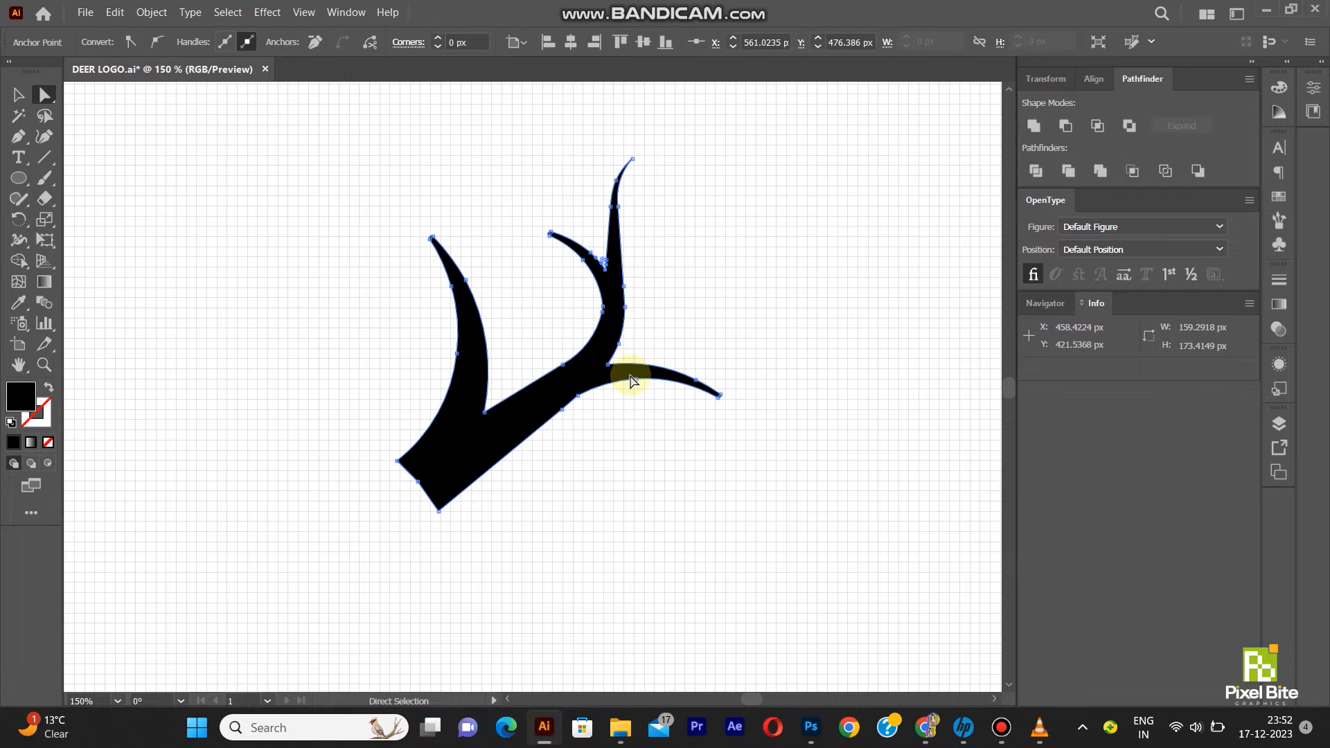
key(alt)
click(453, 42)
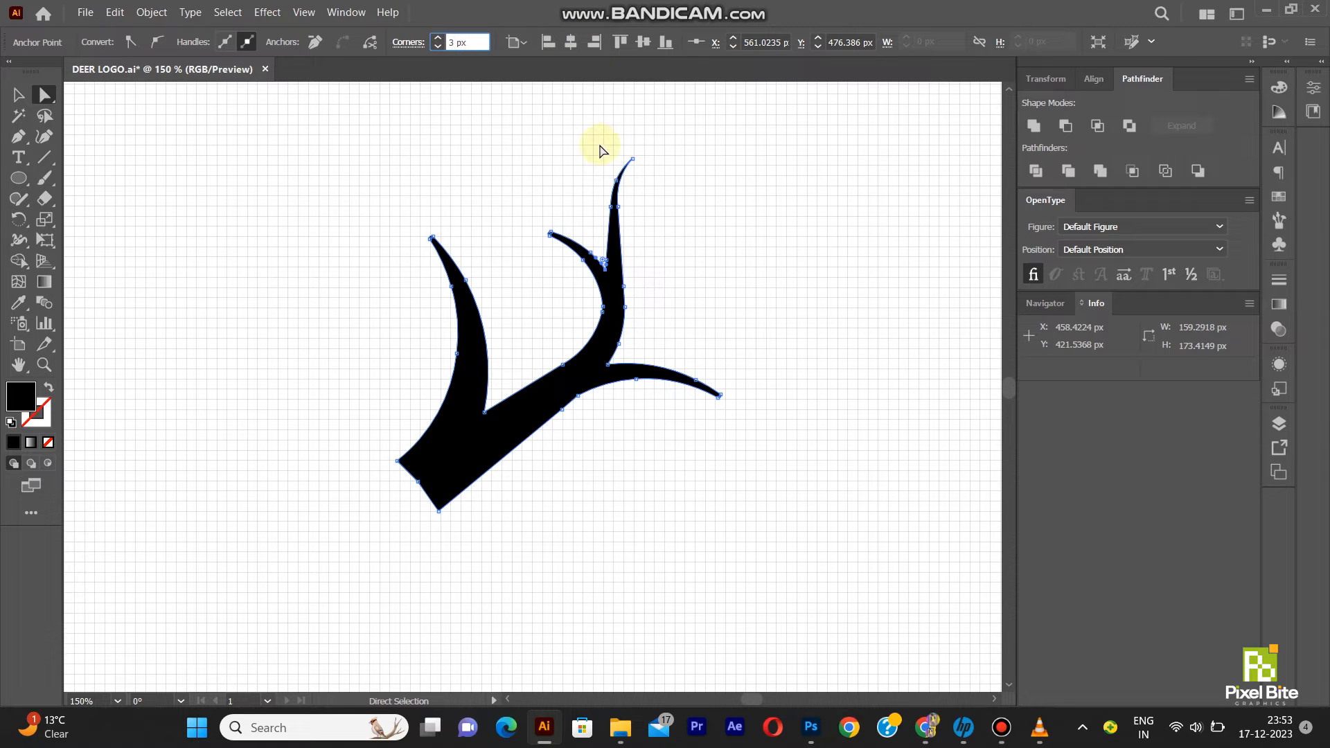
key(Return)
- Round the fork above the lower outer tine with a 6 px radius, and select the fork point beside the large inner tine
click(608, 363)
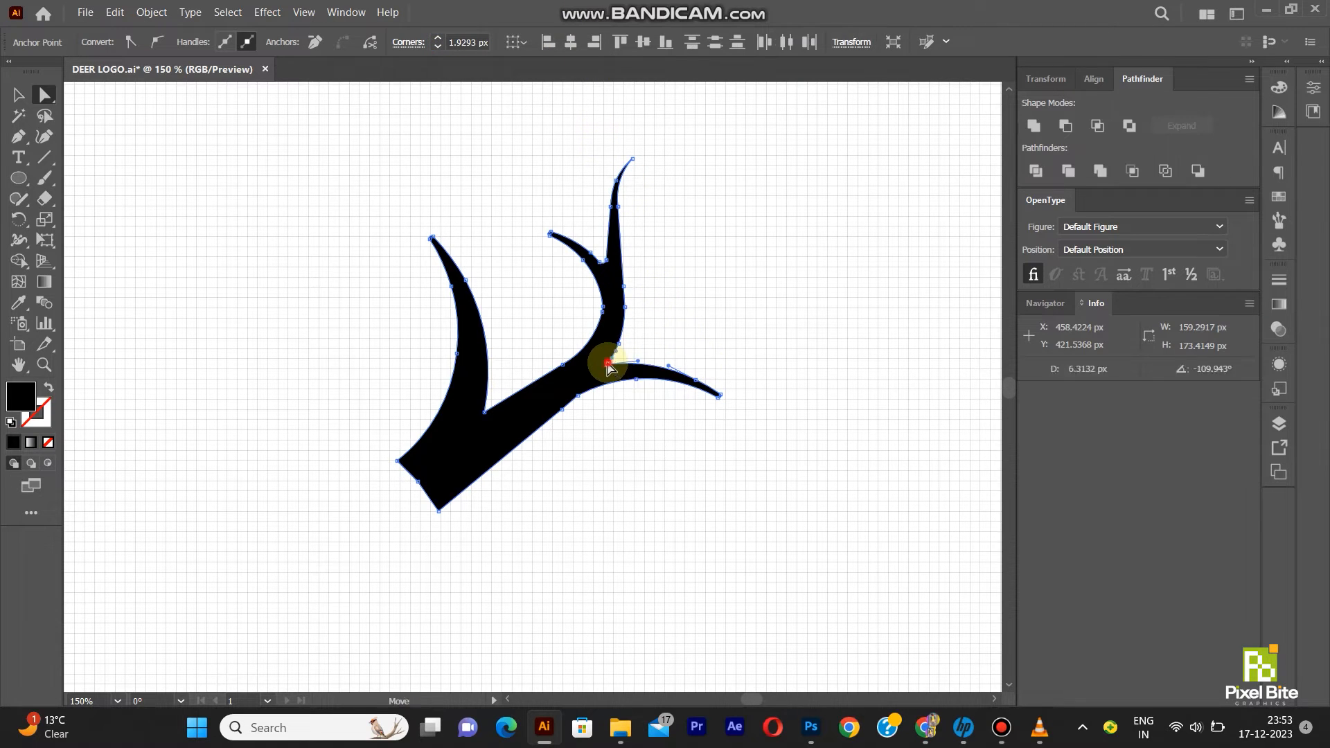
click(448, 43)
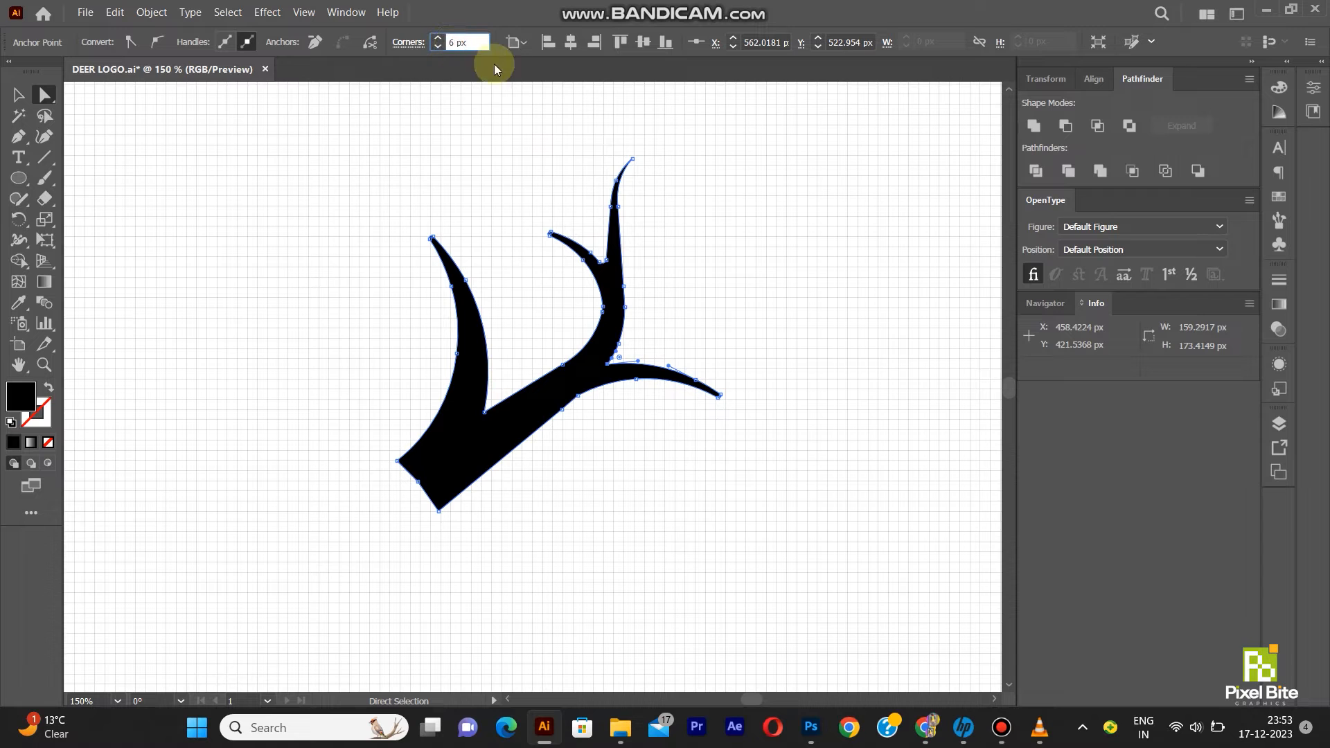
key(Return)
click(484, 411)
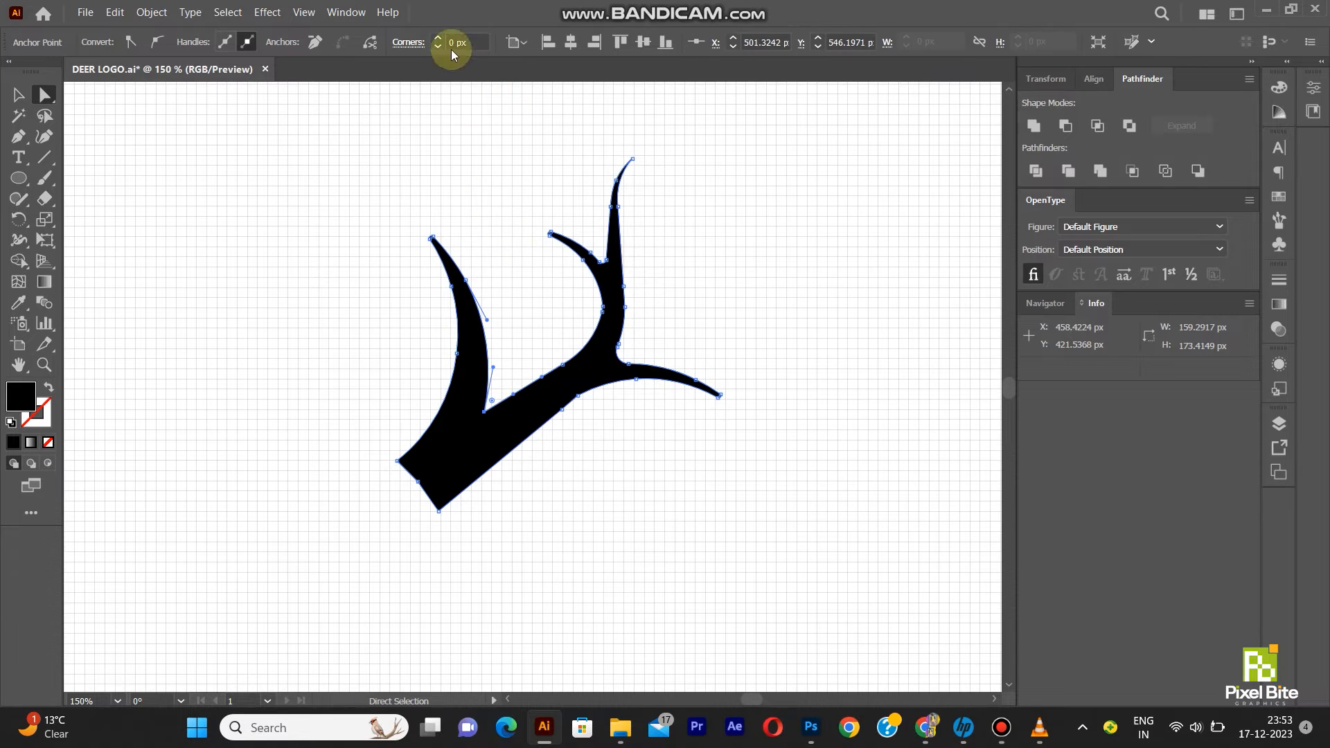
- Start a Transform effect on the antler with 1 copy and Reflect X enabled
click(266, 13)
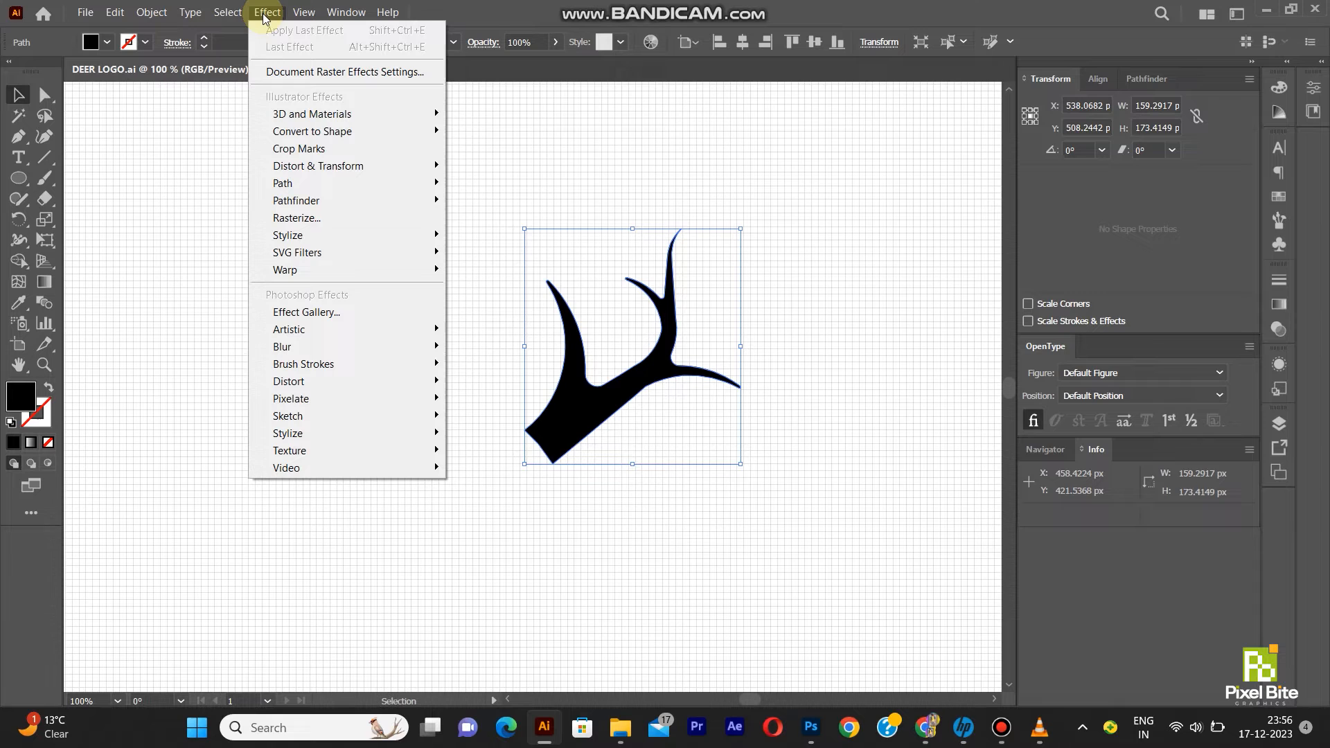
mouse_move(336, 166)
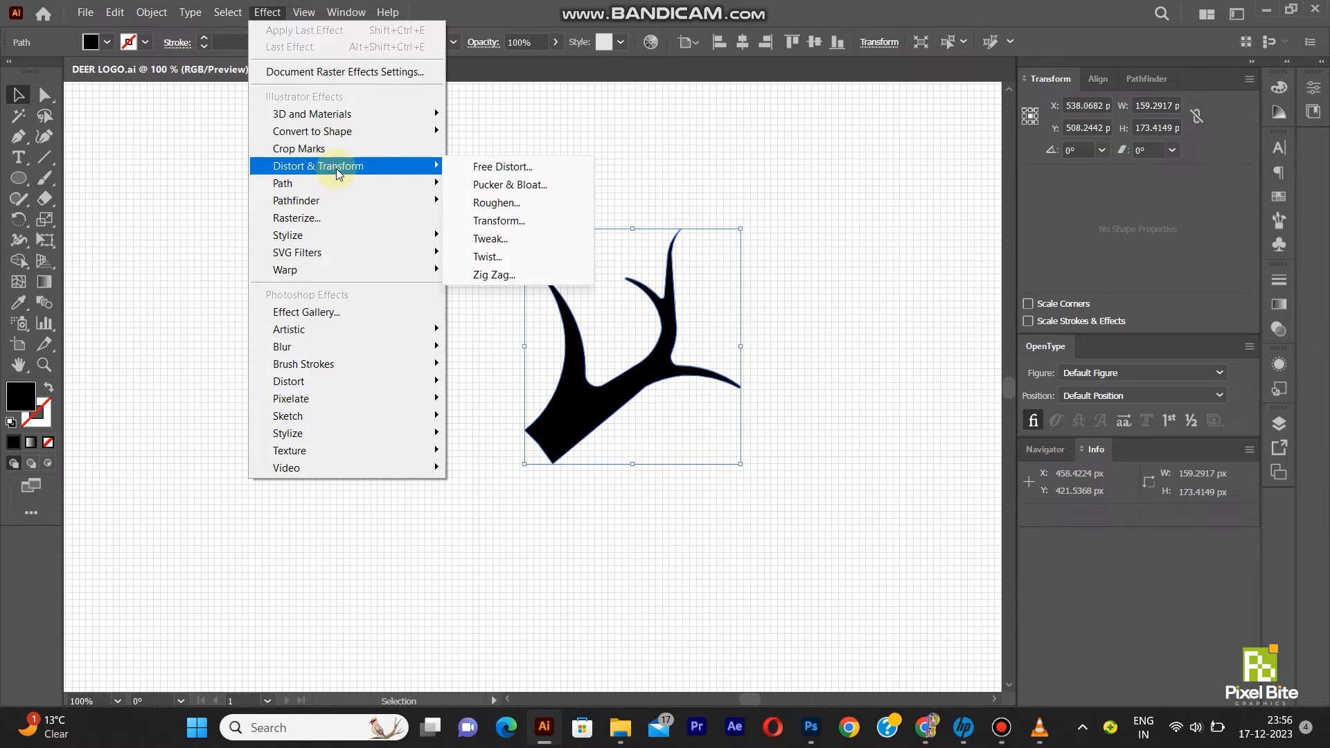
click(501, 221)
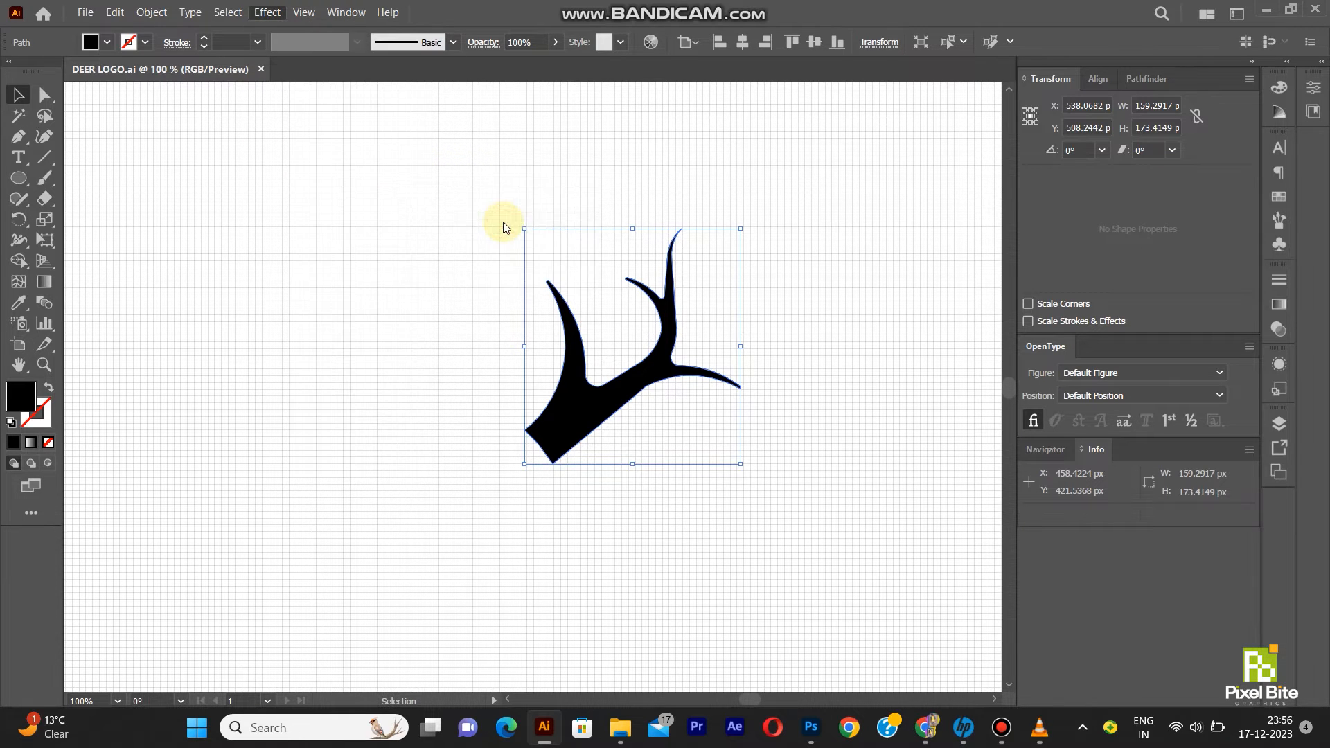
drag(609, 118, 938, 108)
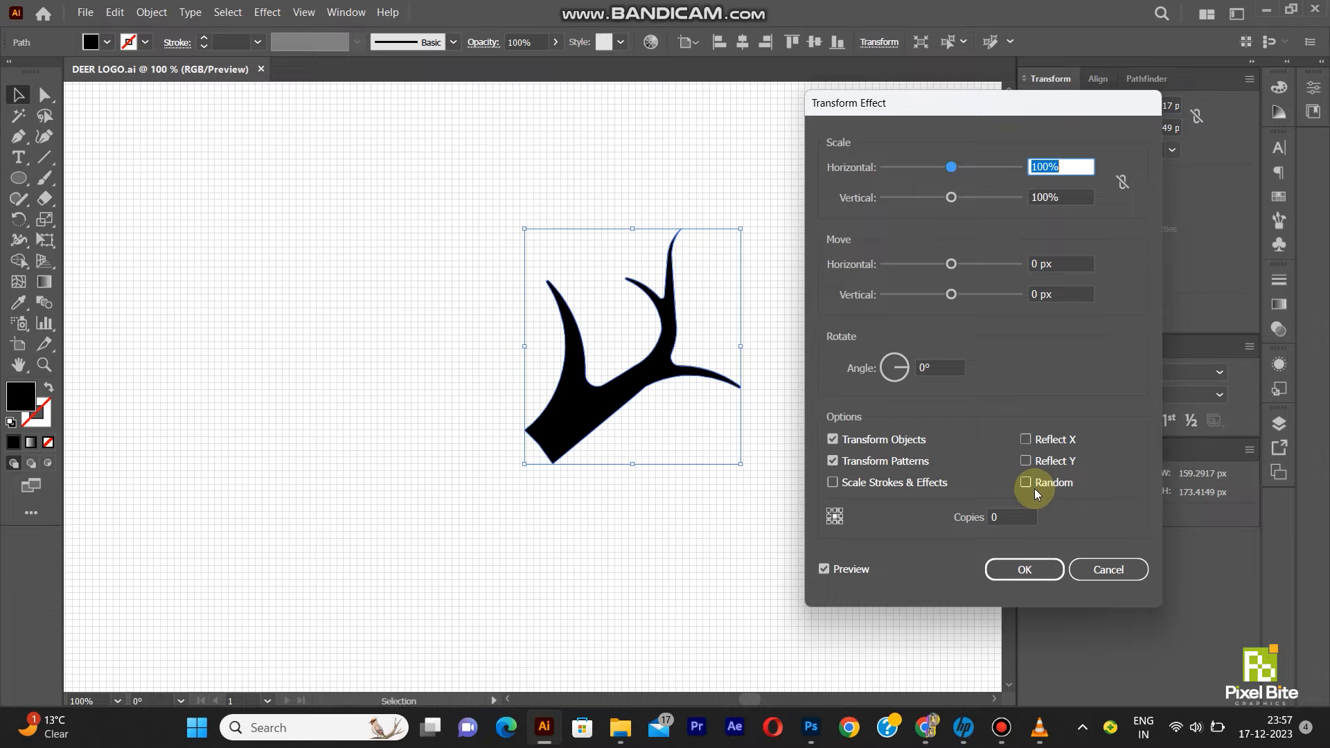
click(1010, 518)
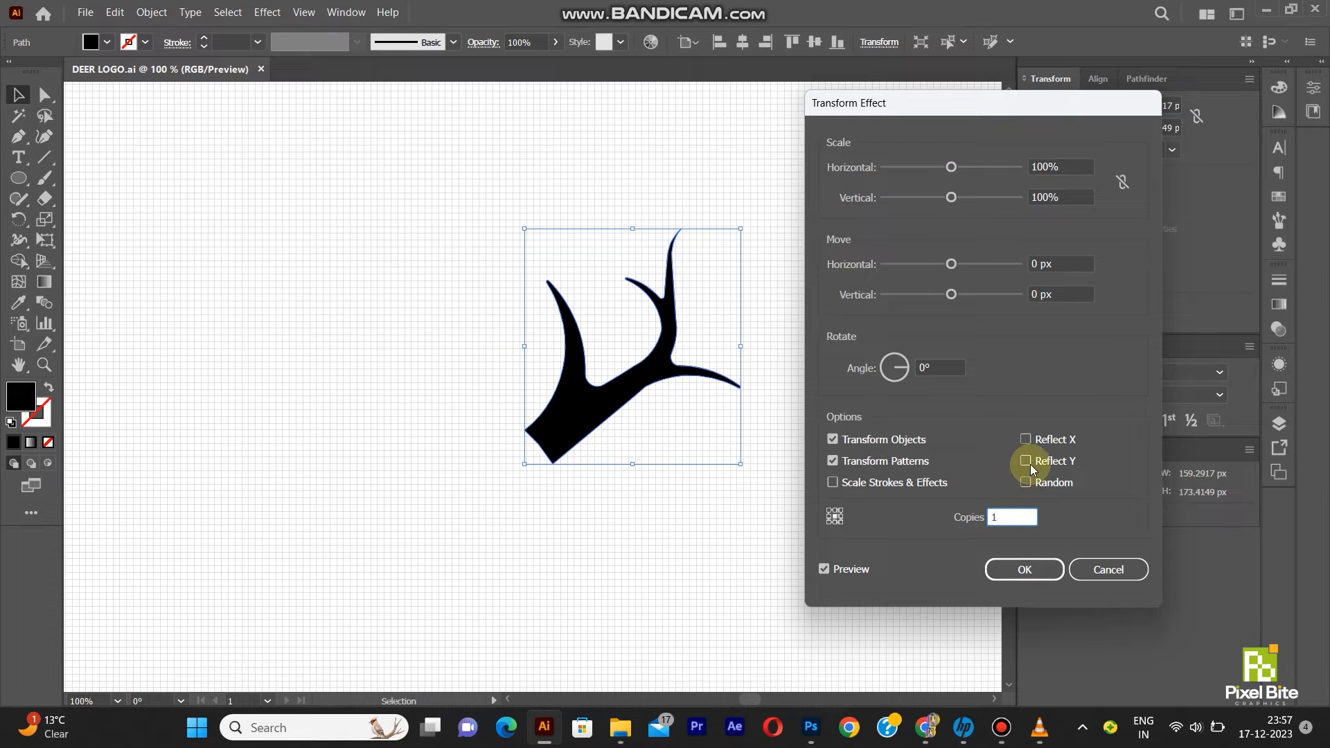
click(1026, 442)
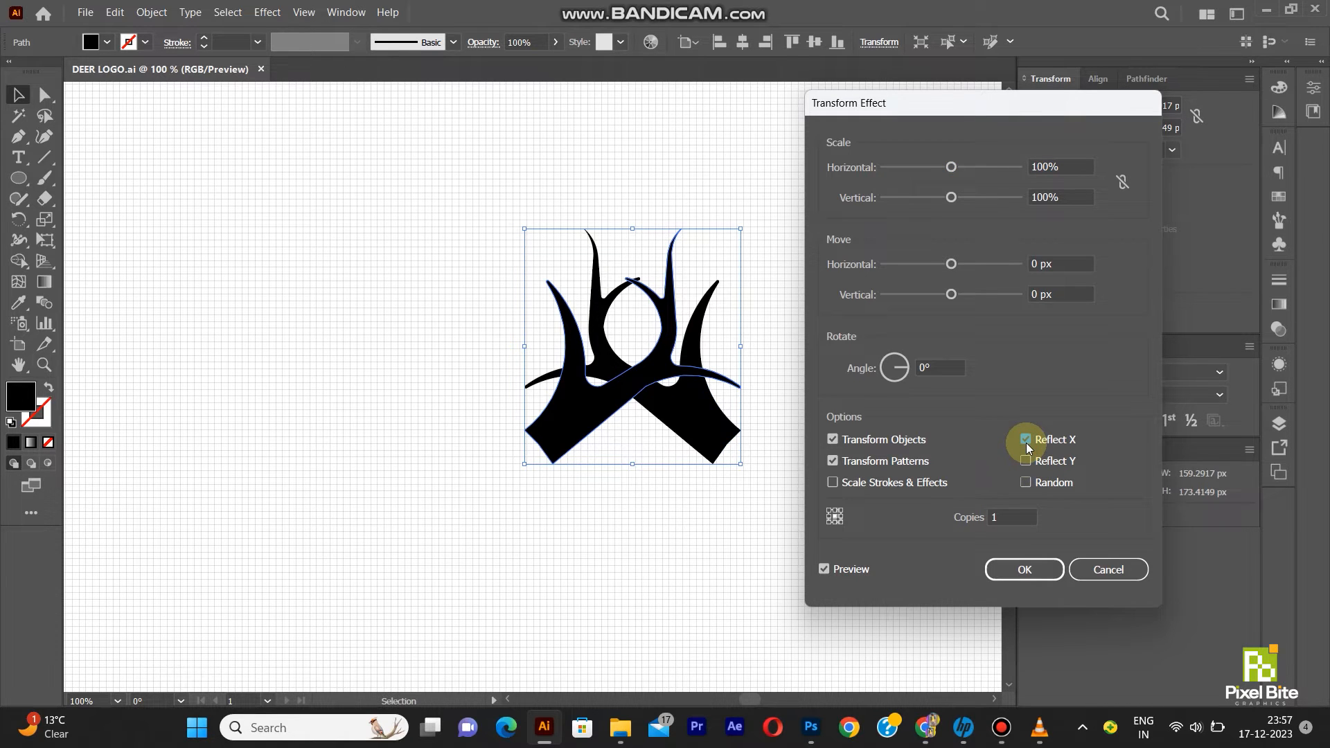
- Set the effect's horizontal move to -210 px, apply it, and save the document
click(1035, 264)
text(-21)
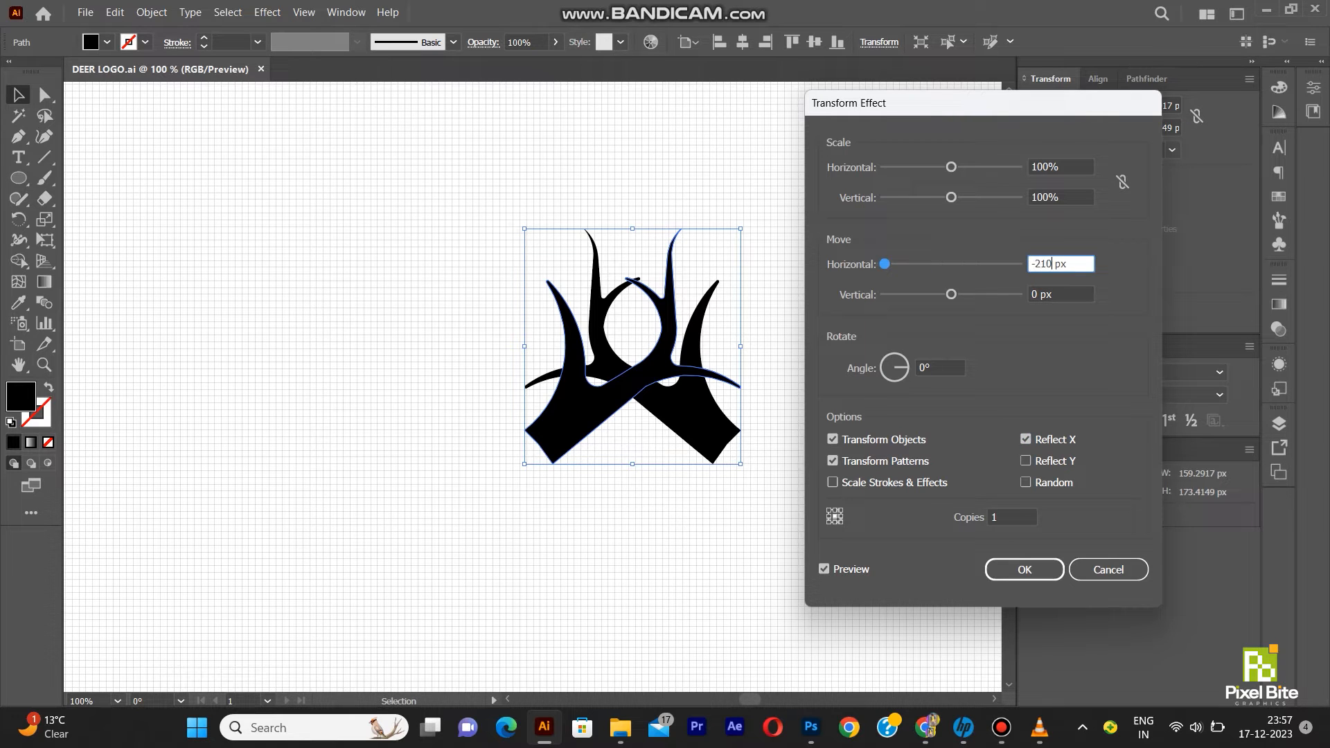
text(0)
key(Return)
click(880, 289)
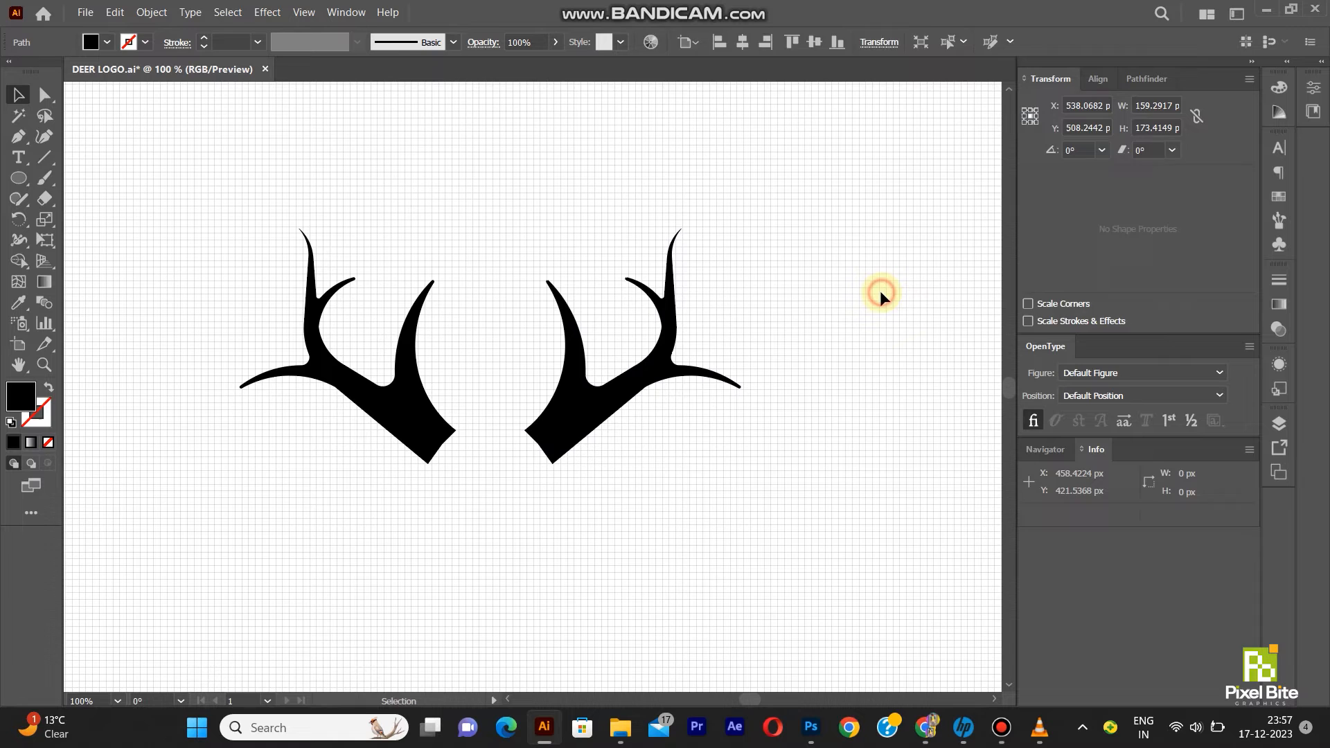
key(ctrl+s)
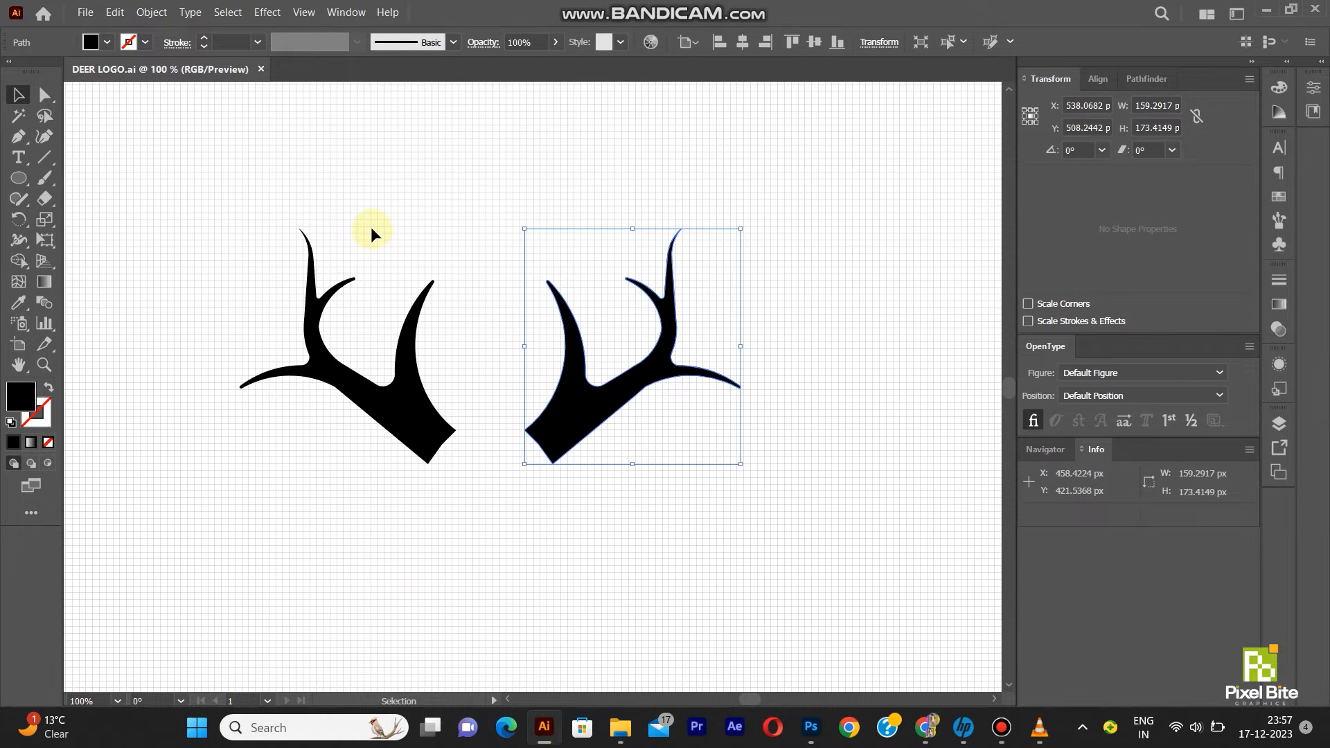
- Expand the appearance of the mirrored antlers into real shapes, select the mirrored copy on its own, and save the document
click(372, 228)
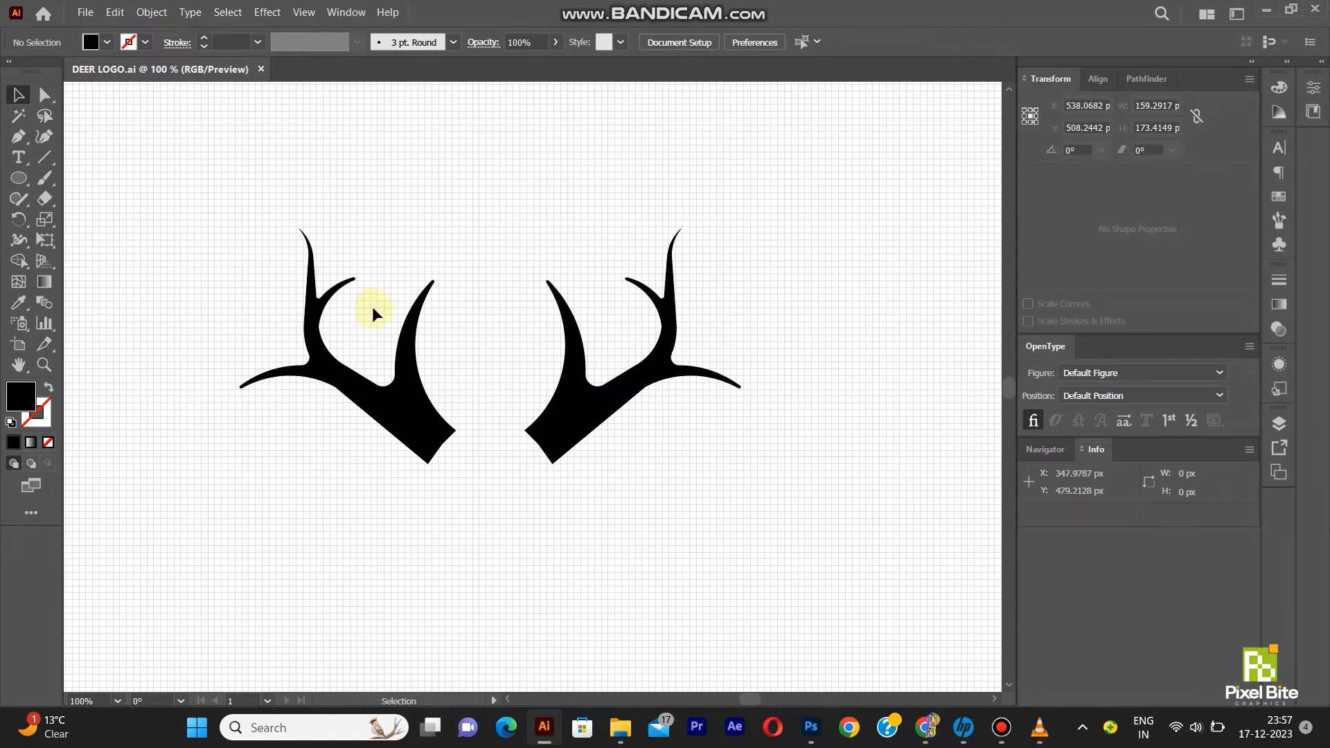
click(401, 385)
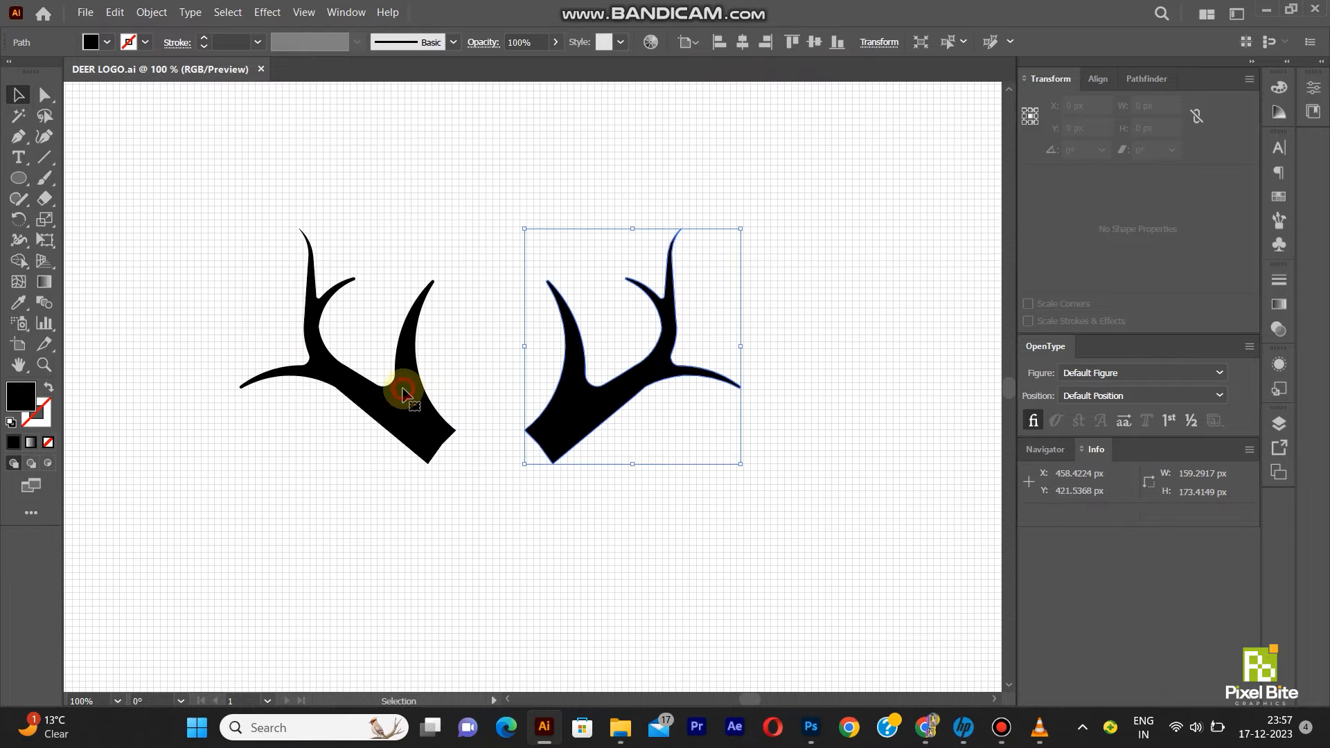
click(152, 12)
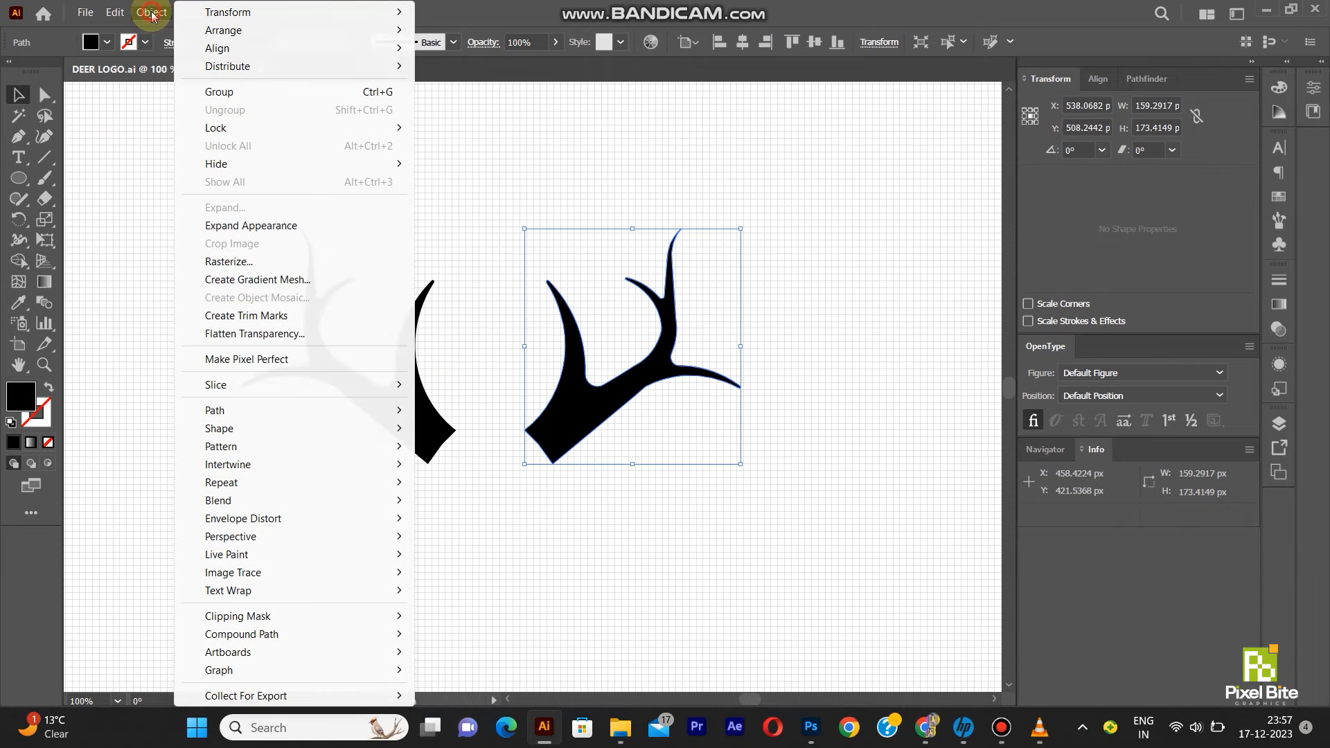
click(231, 227)
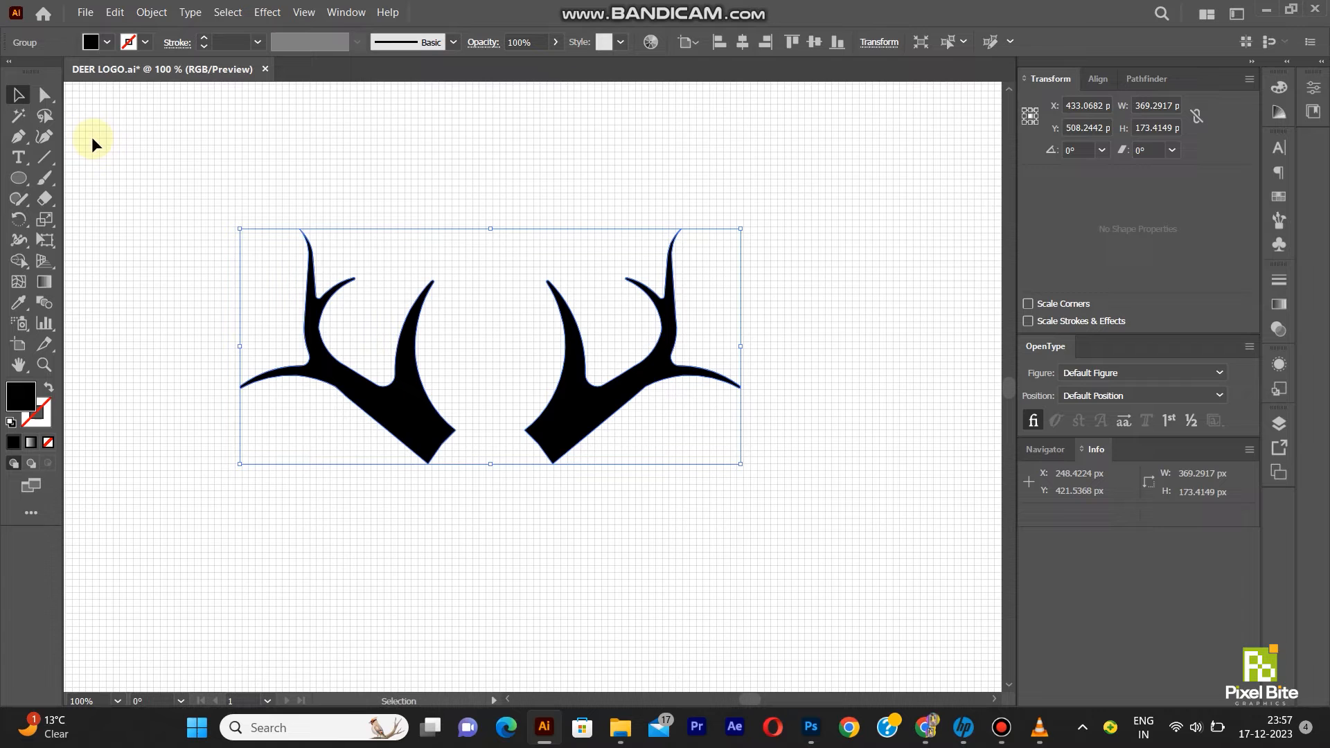
click(45, 94)
click(297, 169)
click(406, 398)
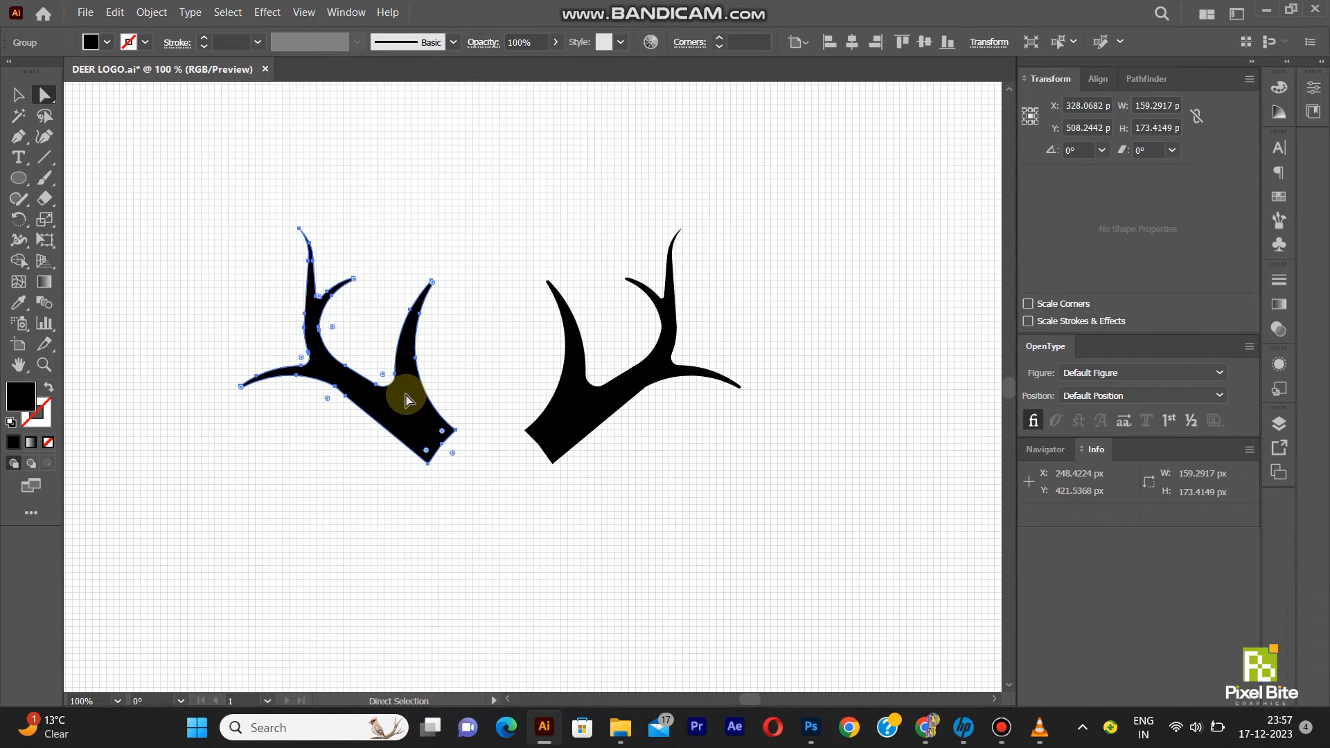
key(ctrl+s)
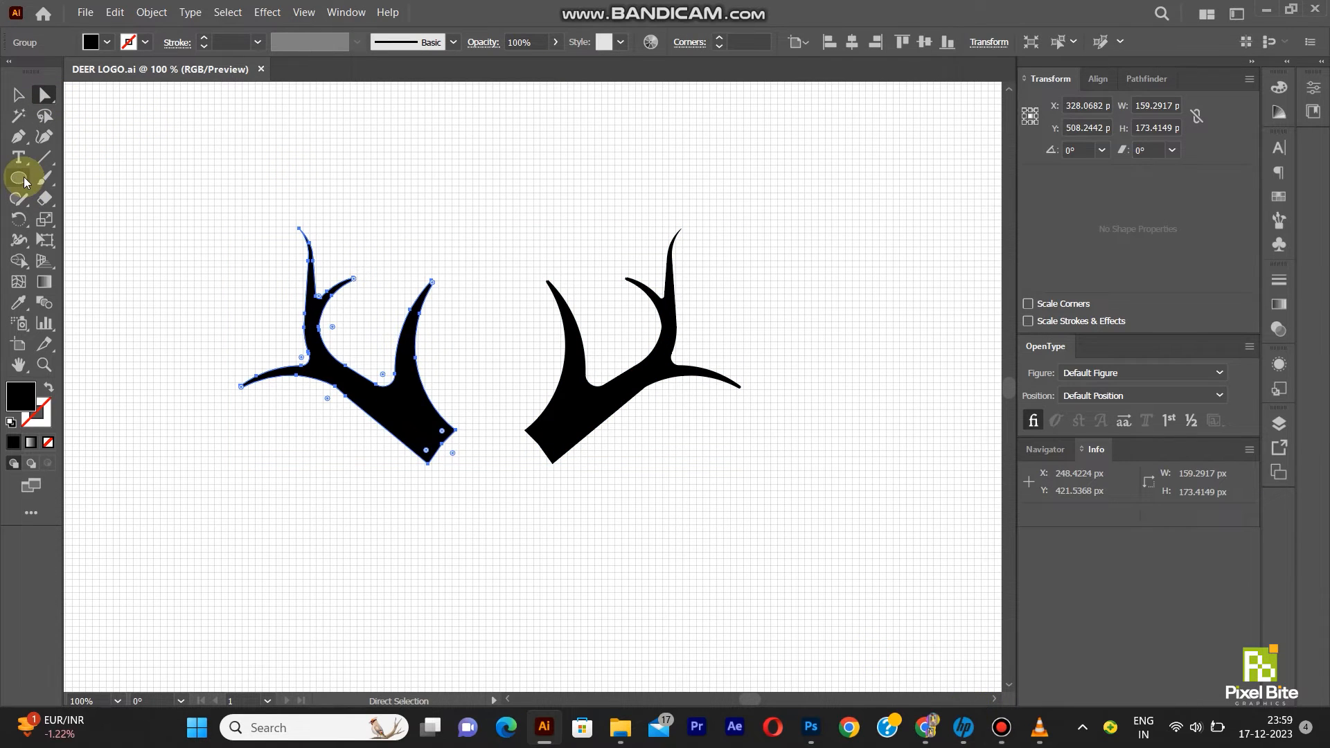
- Create an ellipse 95 px wide and 115 px high for the deer's head
click(18, 178)
click(462, 248)
click(638, 327)
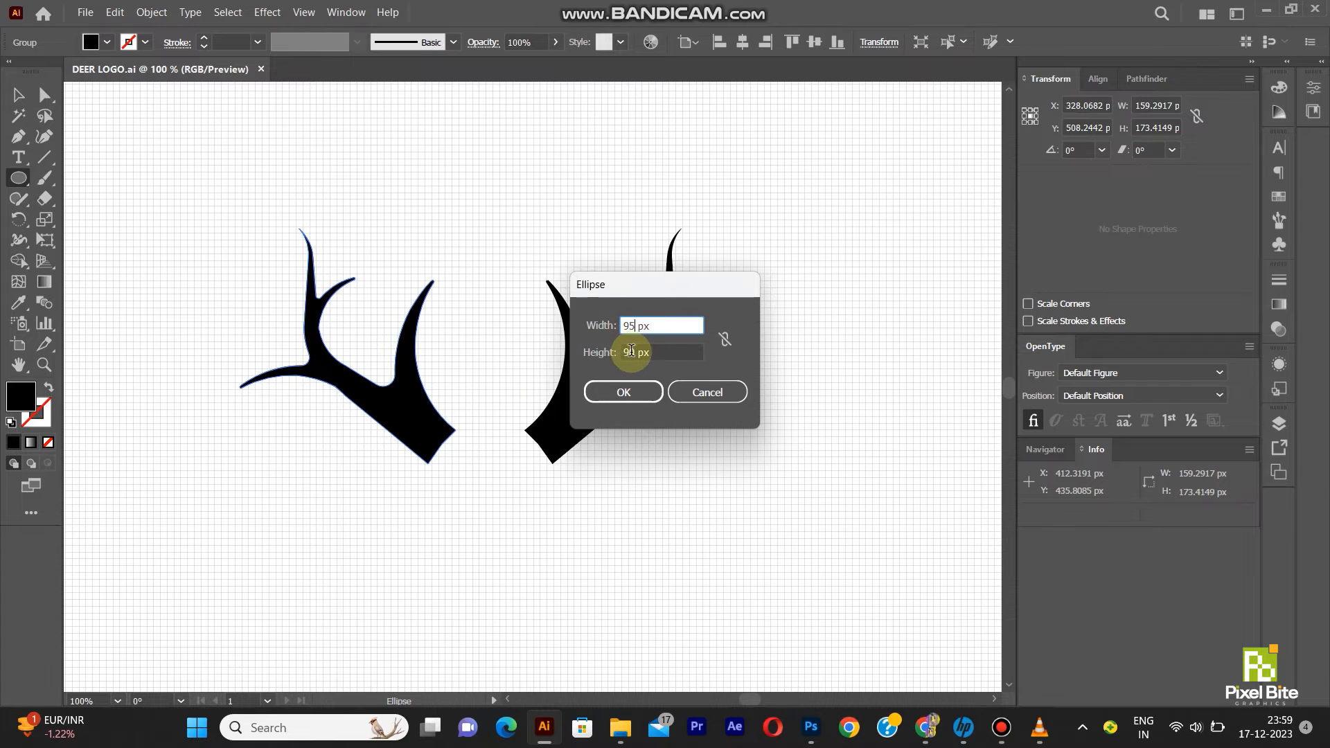
double_click(631, 351)
text(115)
key(Return)
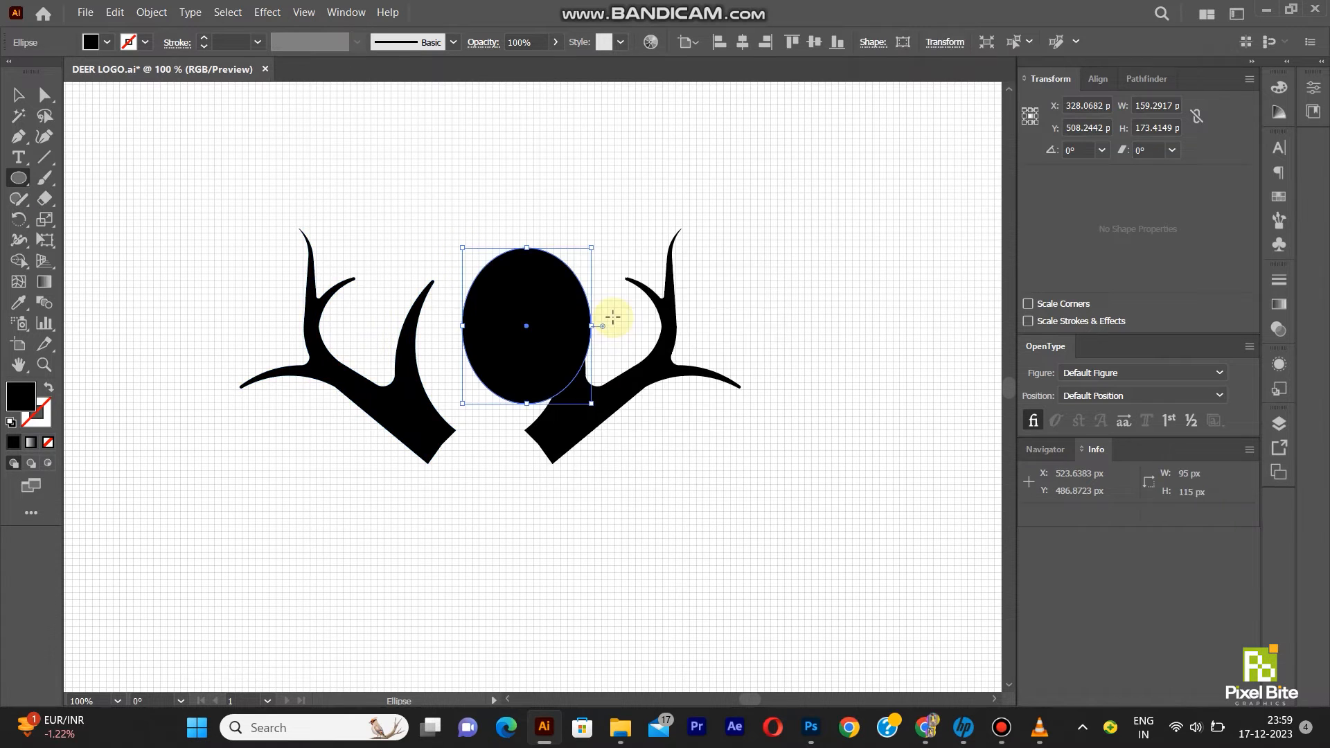
- Move the ellipse down between the two antler bases so it overlaps their ends, and deselect it
click(19, 95)
drag(552, 367, 500, 476)
click(624, 493)
- Create a 75 × 75 px square with the Rectangle tool above the antlers
drag(18, 178, 76, 175)
click(376, 173)
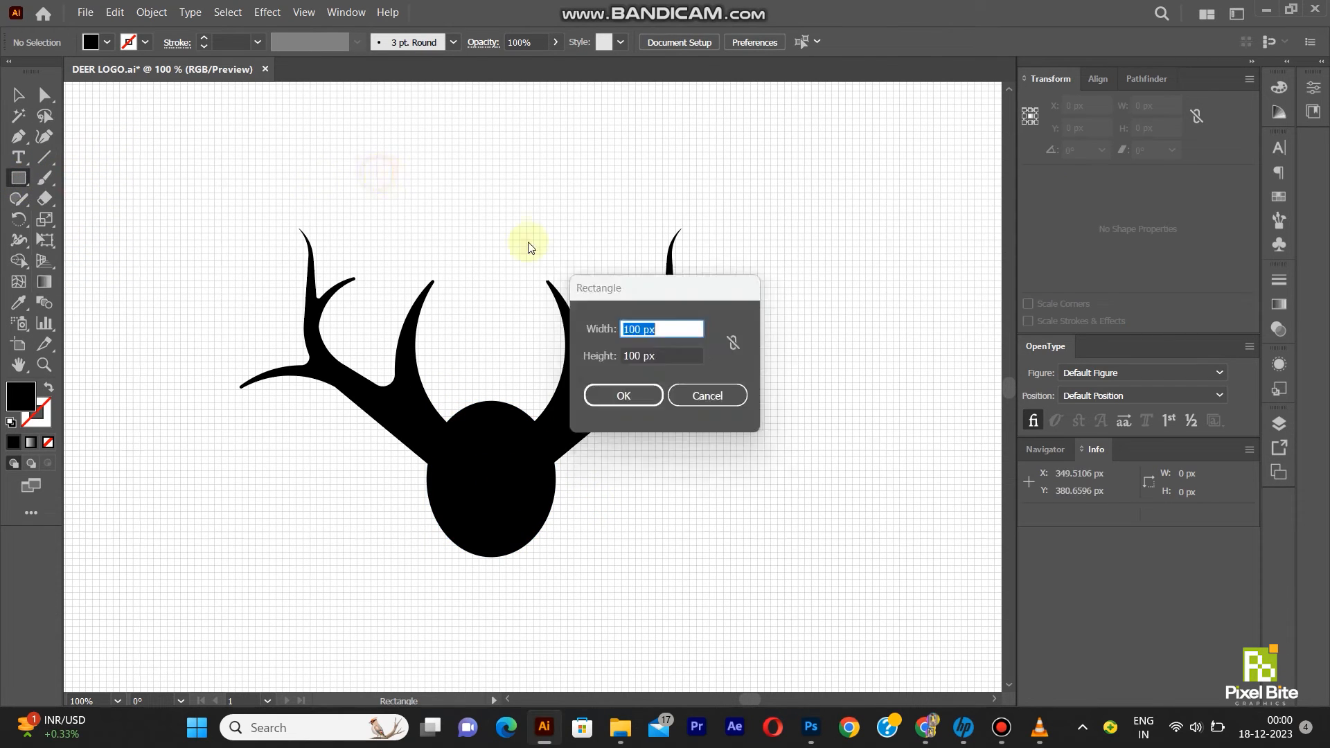
text(75)
drag(658, 358, 617, 356)
text(75)
key(Return)
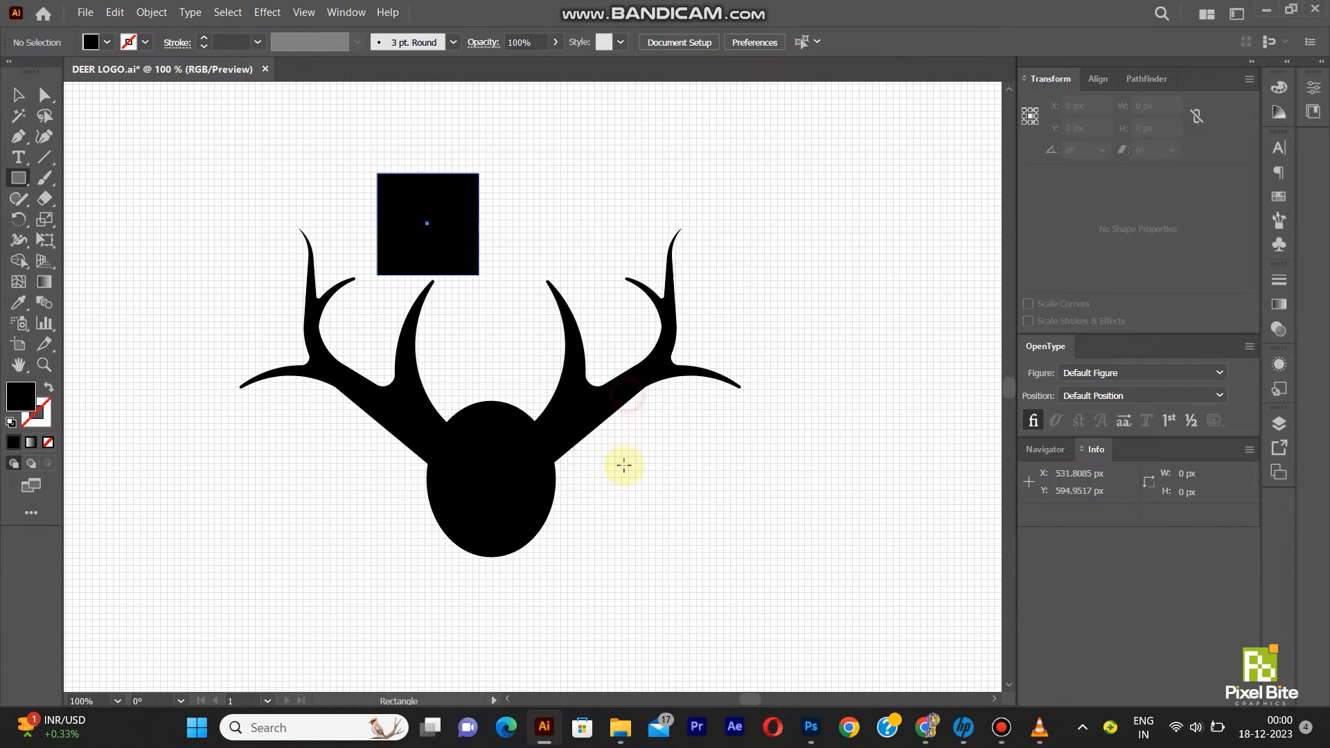
- Move the square down so it overlaps the lower right edge of the head ellipse
click(18, 95)
drag(447, 213, 573, 540)
scroll(517, 566, up, 1)
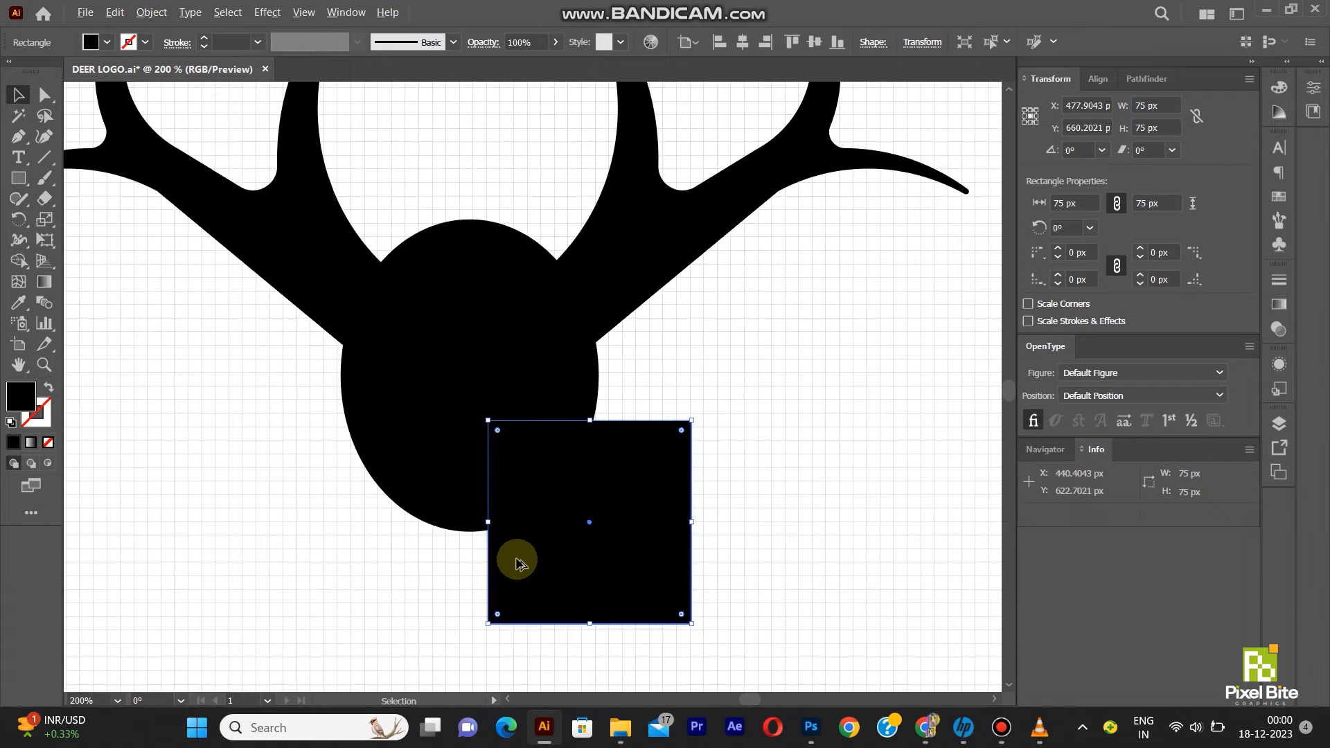
- Nudge the square slightly left and down so its left edge lines up with the head ellipse's vertical centre line
scroll(516, 567, up, 1)
mouse_move(527, 480)
mouse_down()
mouse_move(527, 493)
mouse_move(504, 482)
mouse_up()
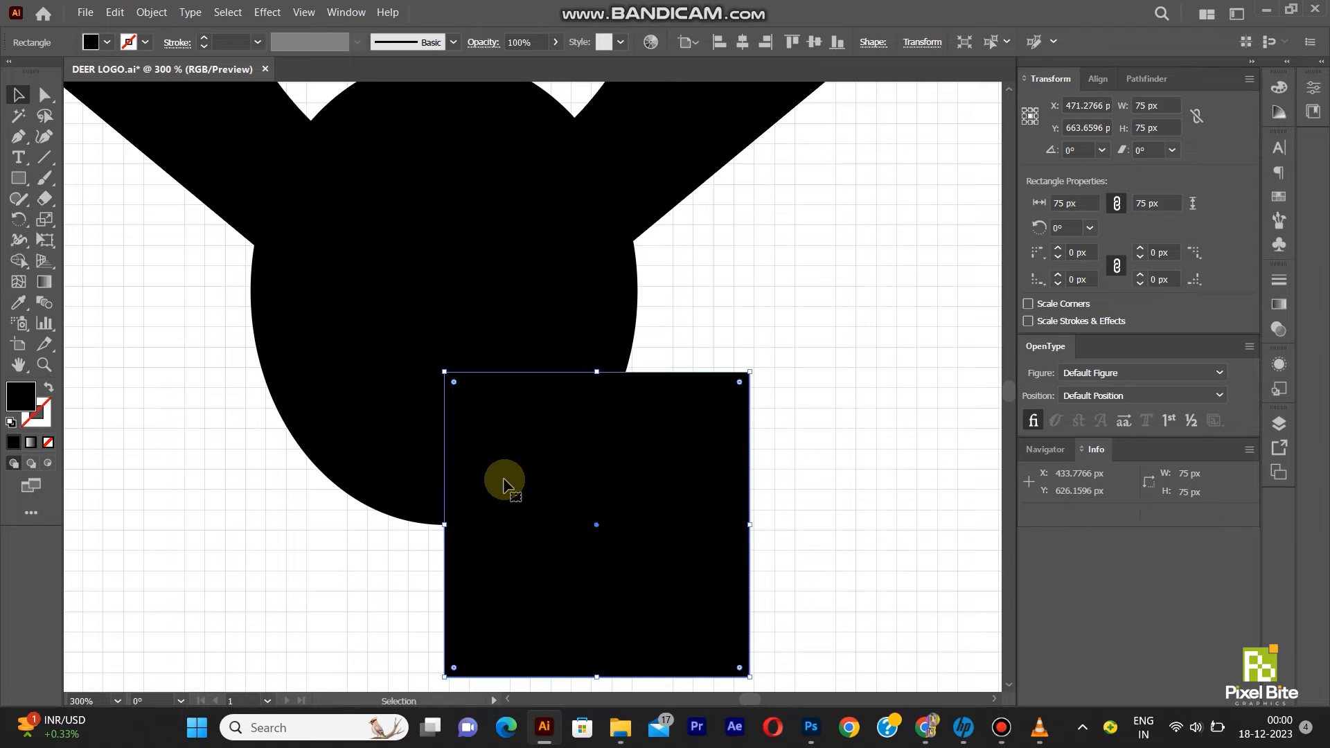
scroll(504, 480, down, 2)
shift+click(497, 407)
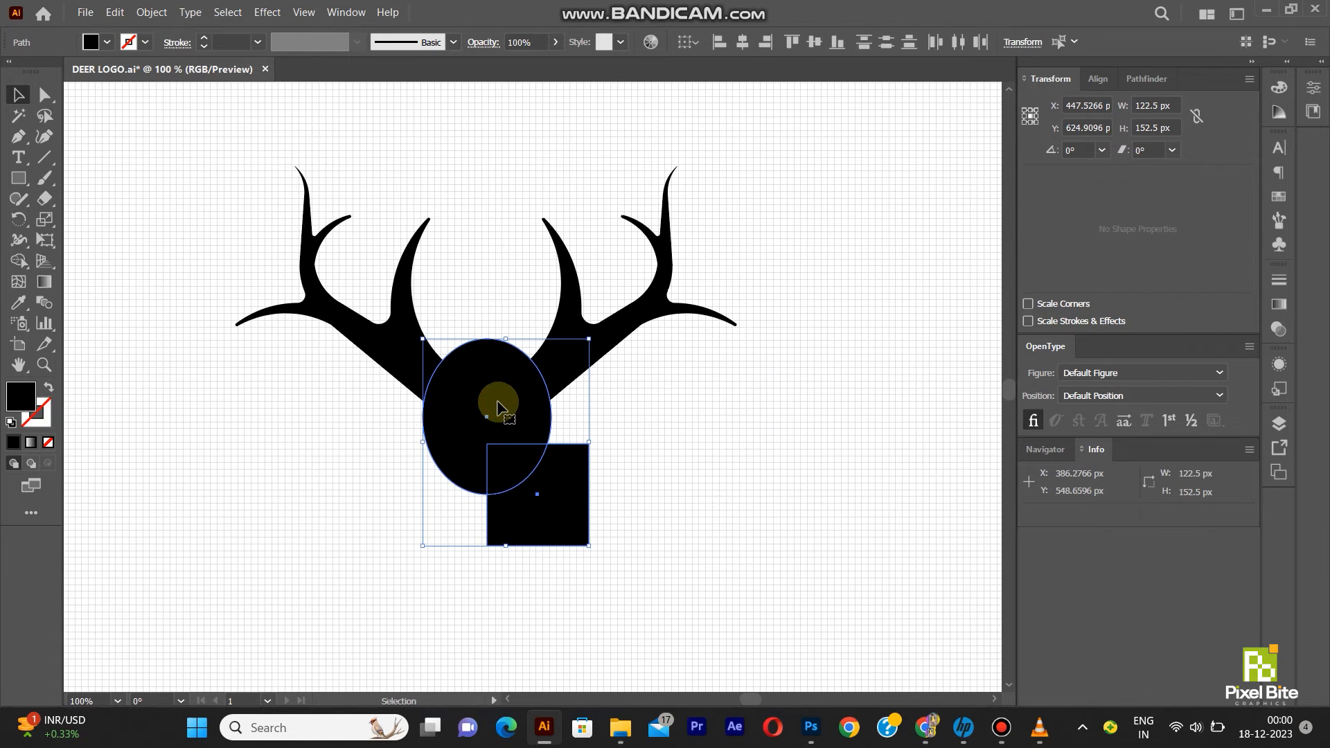
click(743, 42)
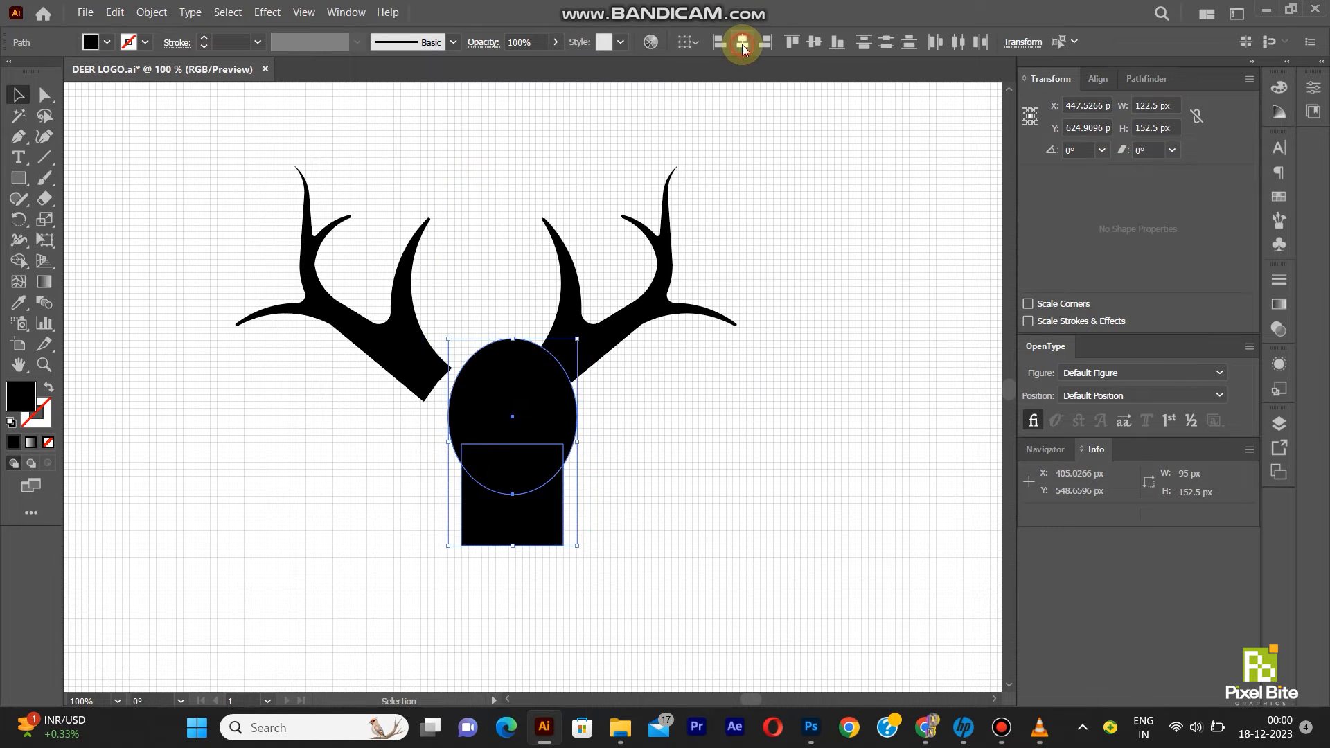
key(ctrl+z)
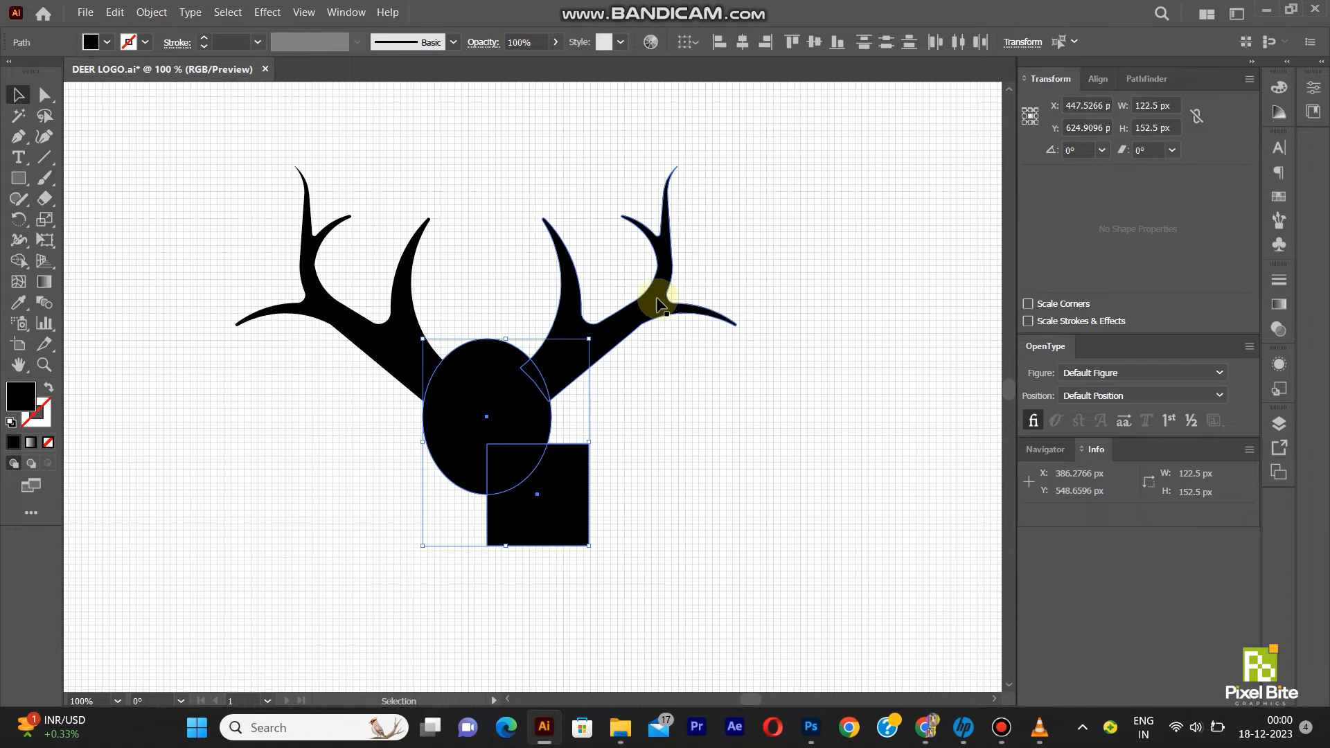
- Align the head ellipse and the square to a common horizontal centre, and move both back between the antler bases
click(592, 425)
click(503, 402)
scroll(539, 347, down, 5)
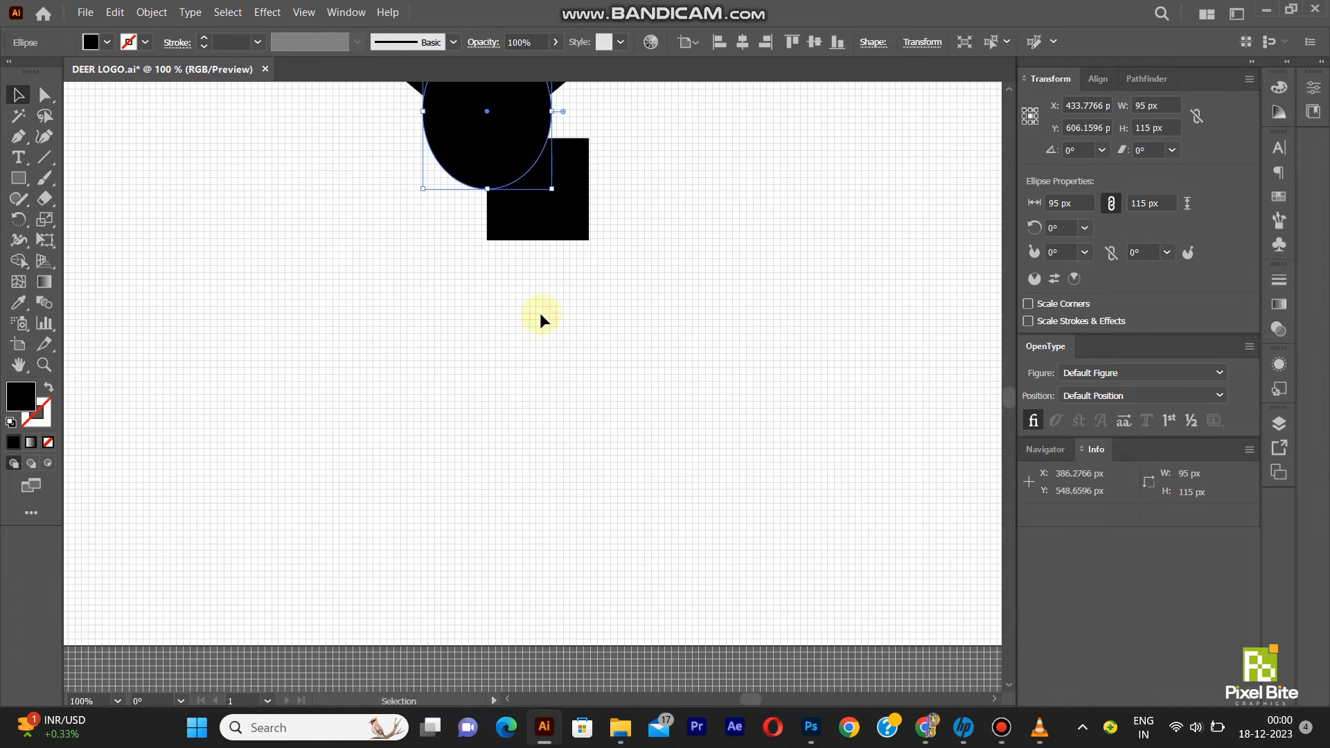
scroll(547, 323, up, 4)
shift+click(563, 456)
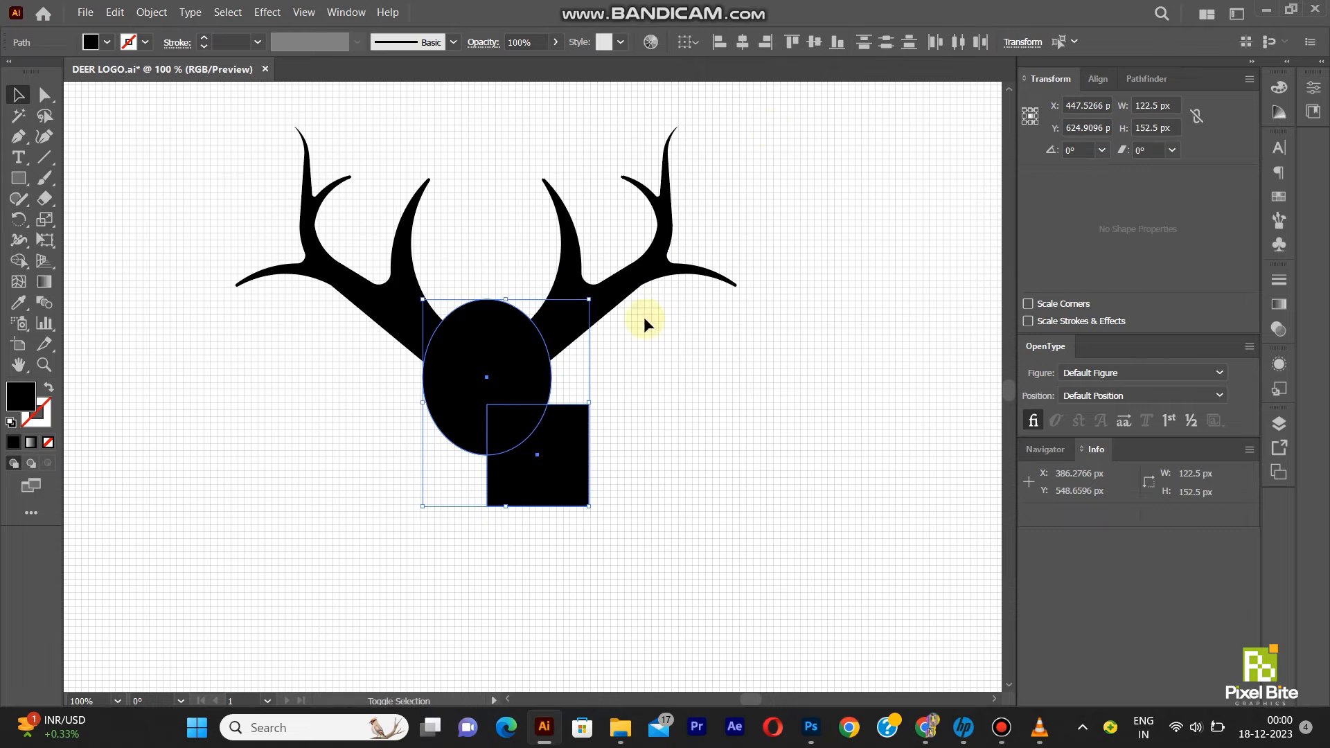
click(743, 43)
drag(525, 367, 513, 366)
click(560, 422)
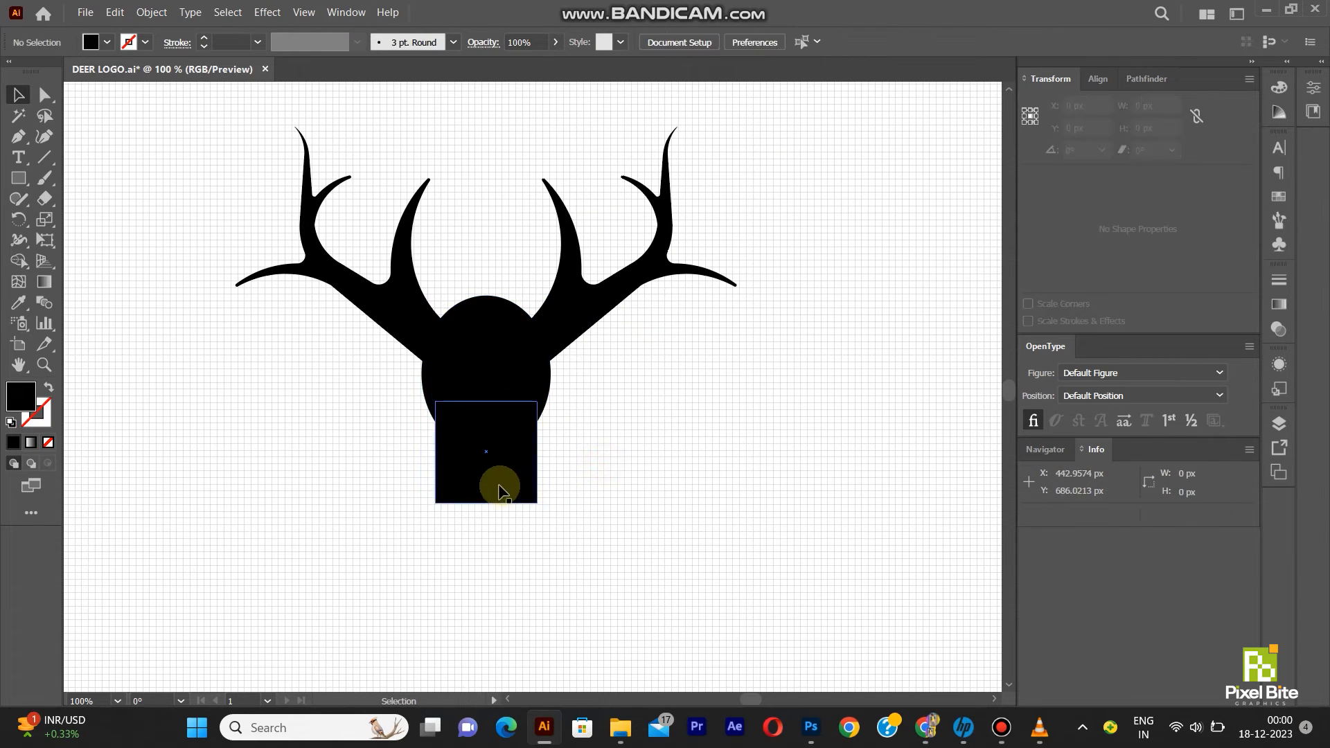
- Taper the square into a snout by moving both lower corners inward equally, leaving a bottom edge about 36 px wide
click(466, 454)
click(44, 95)
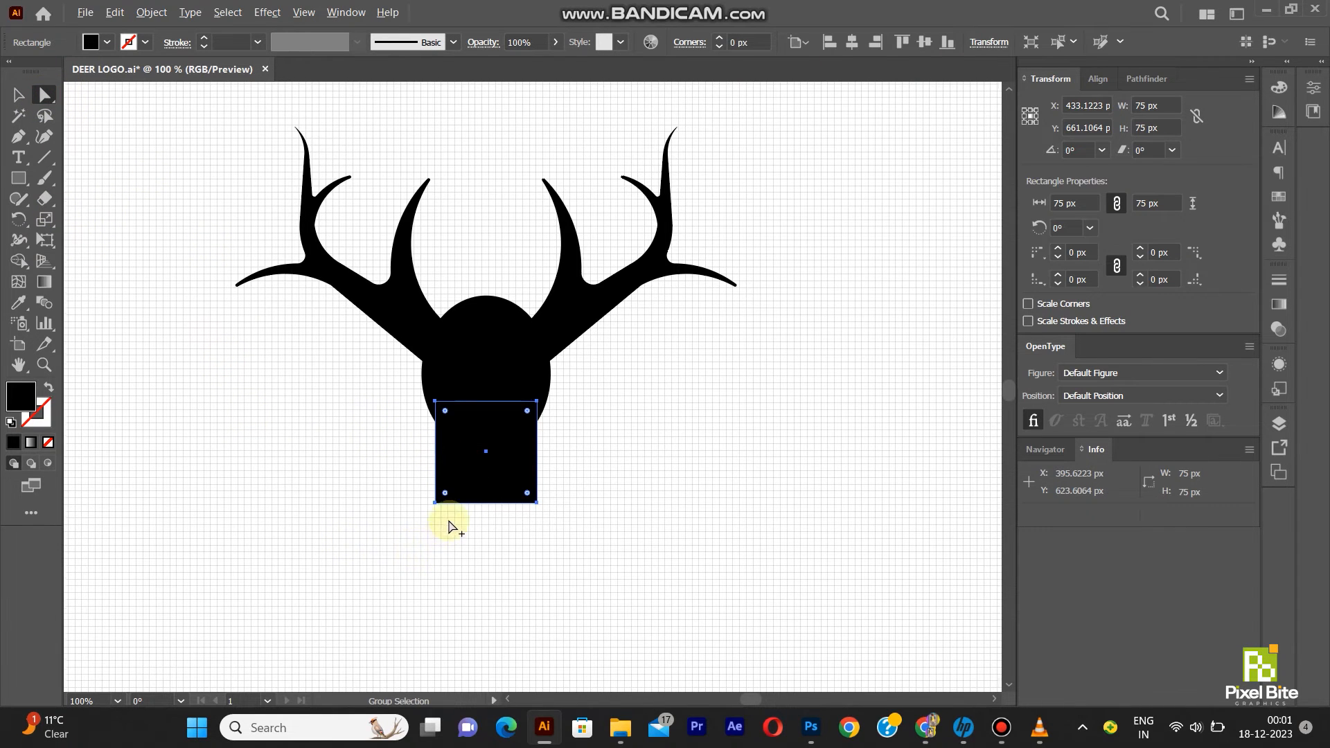
scroll(451, 526, up, 3)
drag(406, 490, 484, 486)
drag(711, 487, 630, 487)
scroll(424, 499, down, 4)
click(498, 496)
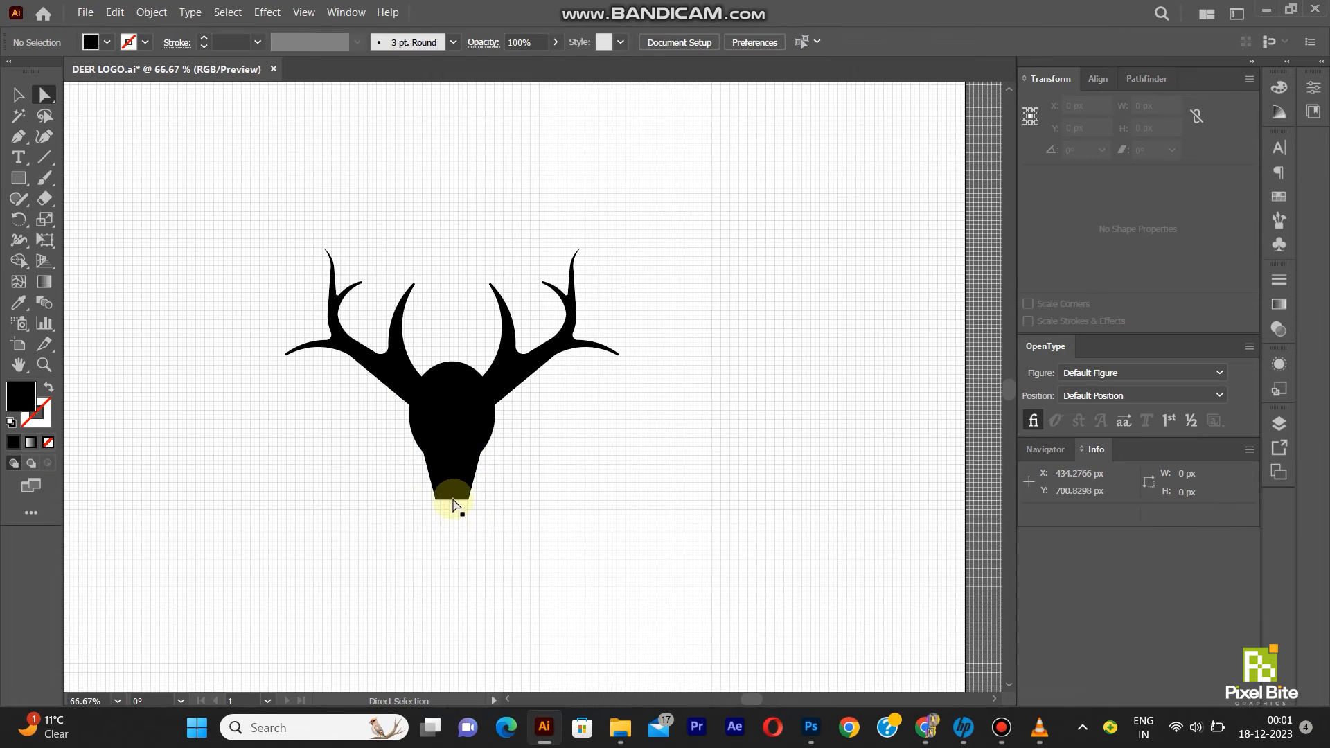
- Create an ellipse 90 px wide and 30 px high for the deer's ear
scroll(450, 485, up, 3)
scroll(450, 489, up, 2)
click(19, 178)
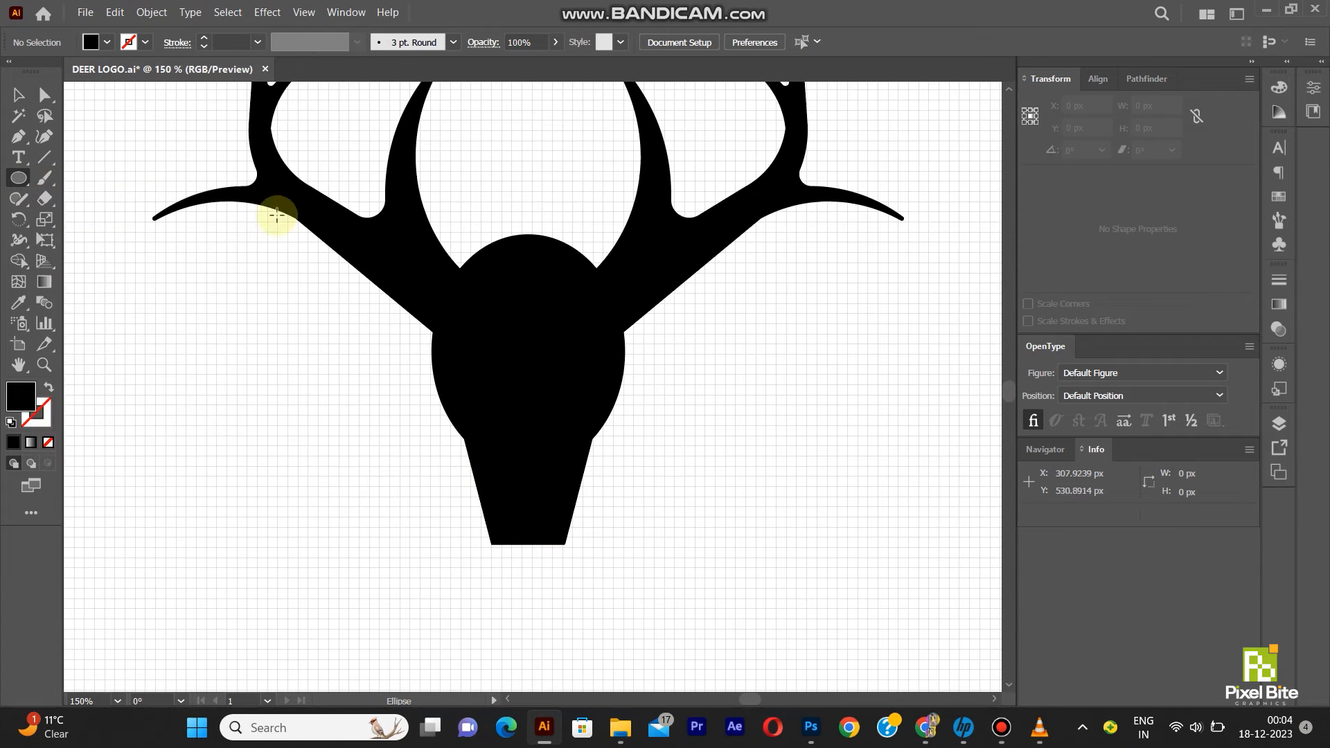
click(288, 278)
double_click(630, 326)
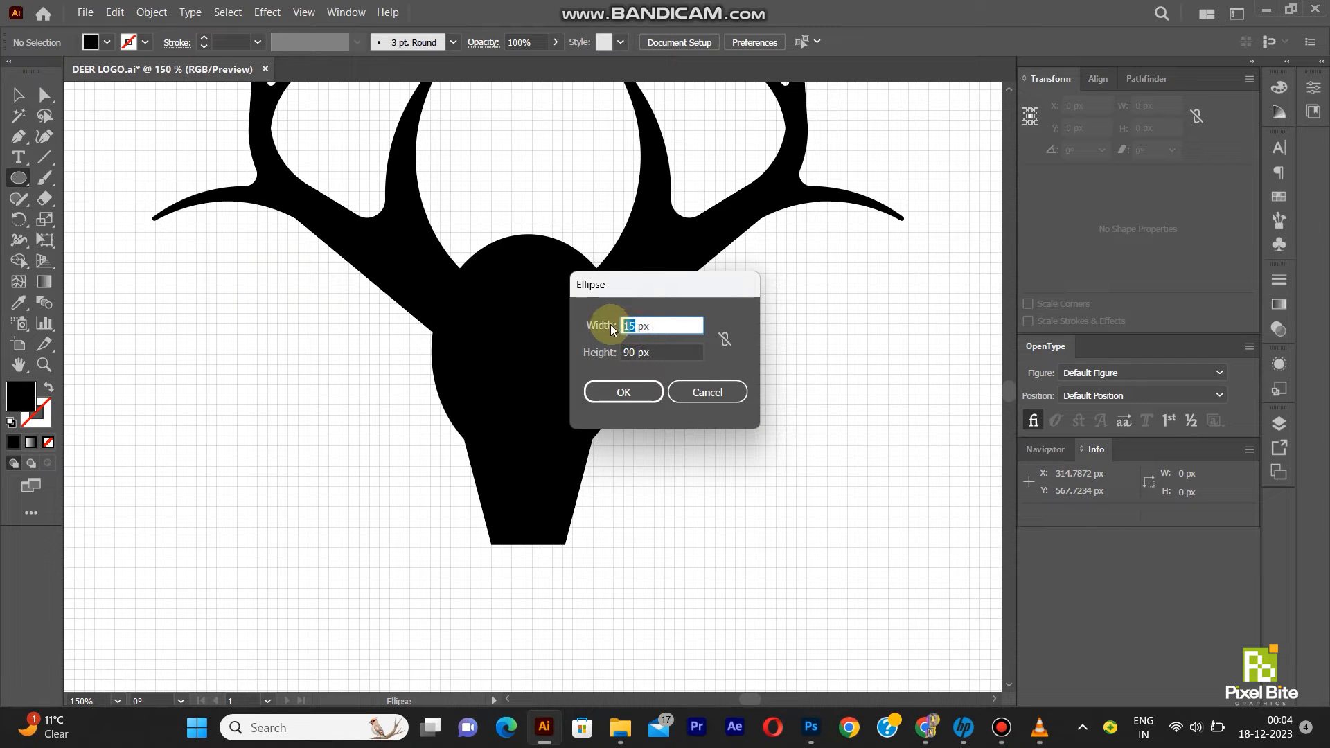
text(25)
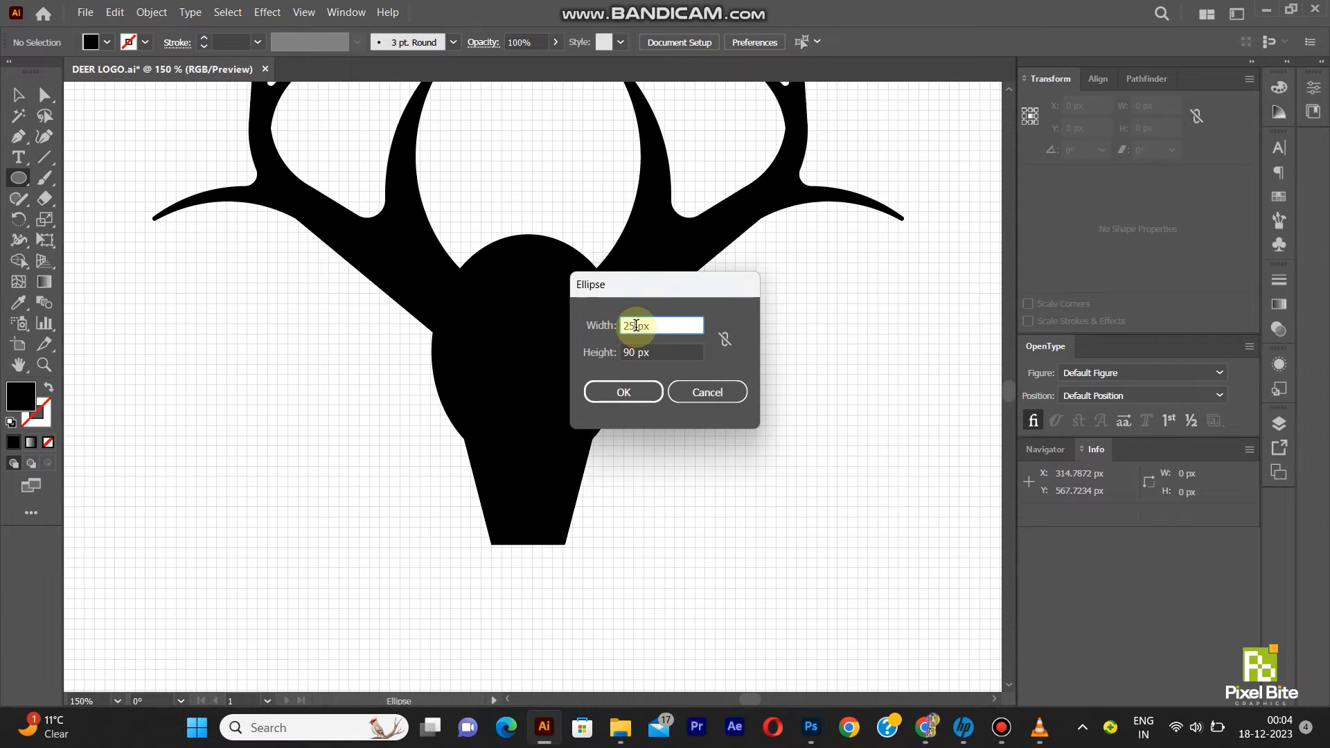
double_click(628, 328)
text(0)
double_click(632, 351)
text(30)
click(634, 392)
- Move the ear ellipse to the head's right side so its inner end touches the head just below the antler base
click(17, 93)
drag(395, 302, 651, 328)
drag(739, 344, 735, 337)
scroll(691, 336, up, 3)
drag(616, 343, 618, 351)
scroll(618, 351, down, 3)
scroll(622, 346, up, 2)
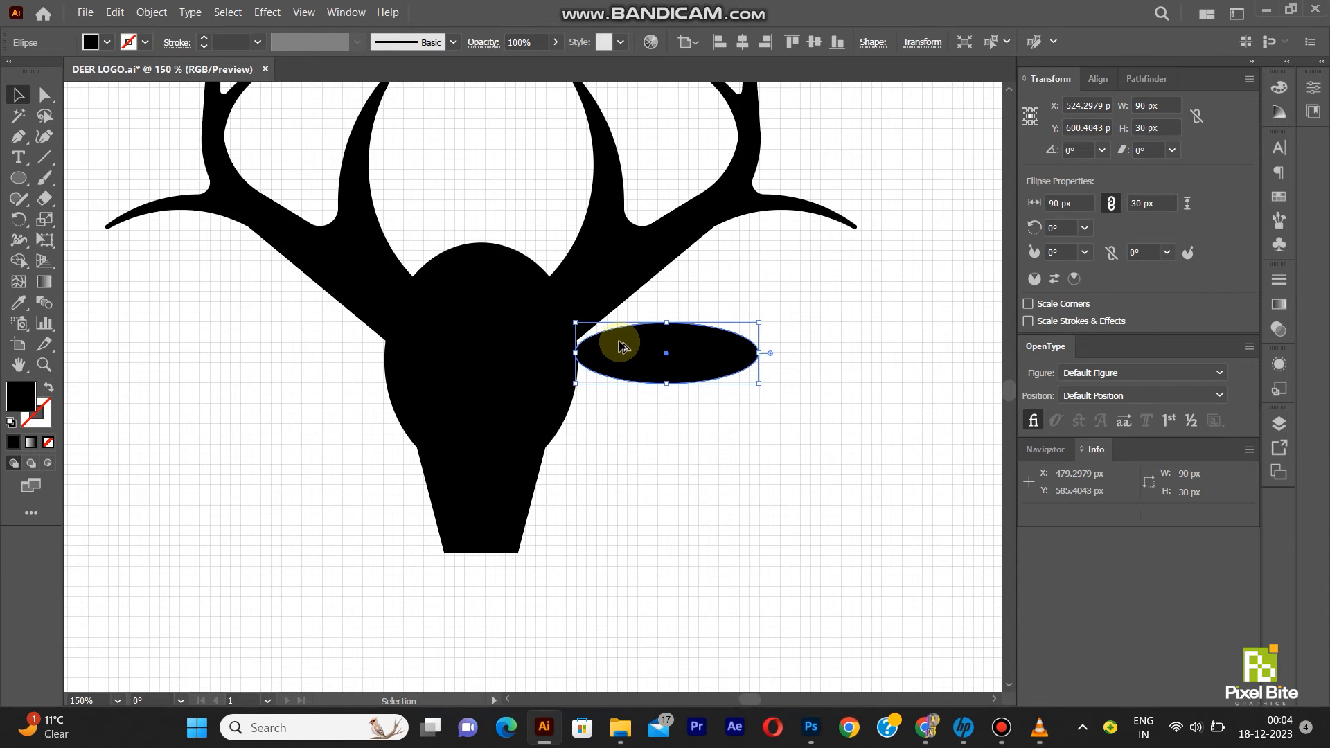
drag(608, 348, 605, 334)
scroll(604, 334, down, 2)
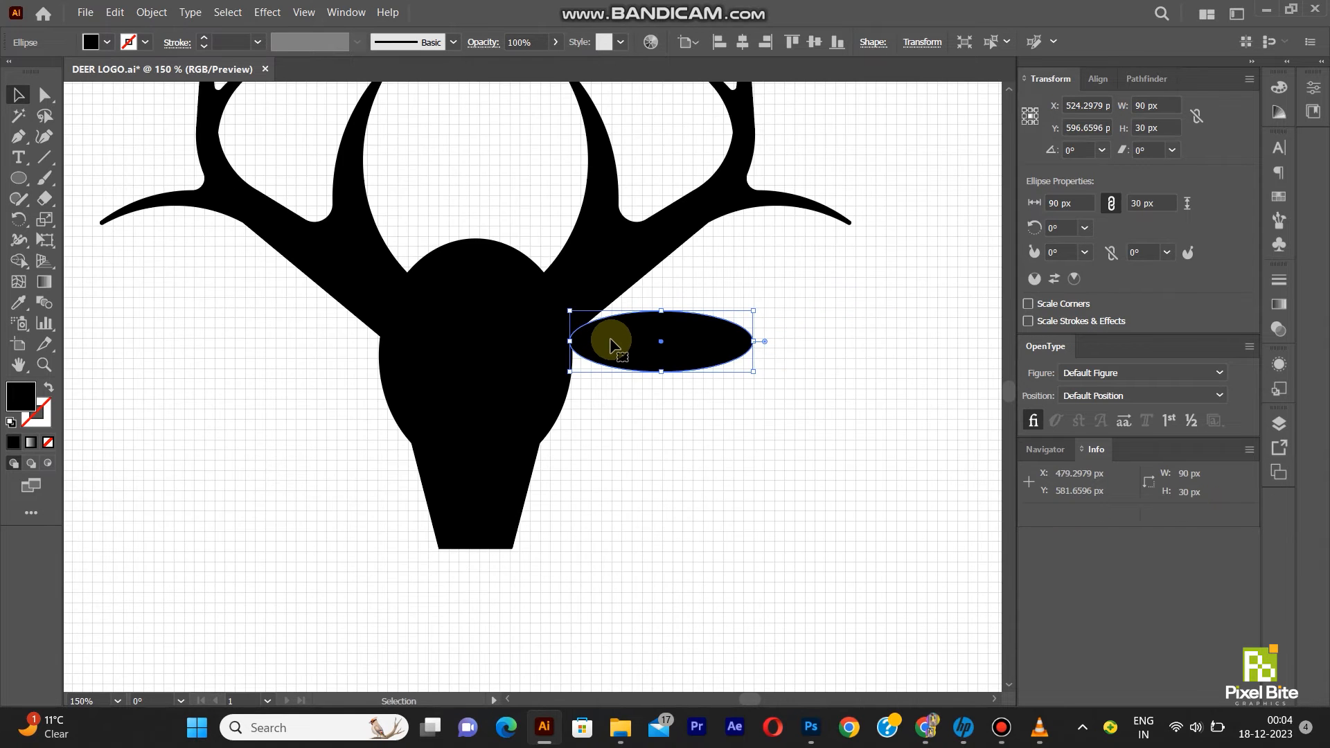
- Convert the ear ellipse's left and right anchor points into sharp corners with the Anchor Point tool
click(51, 104)
click(18, 136)
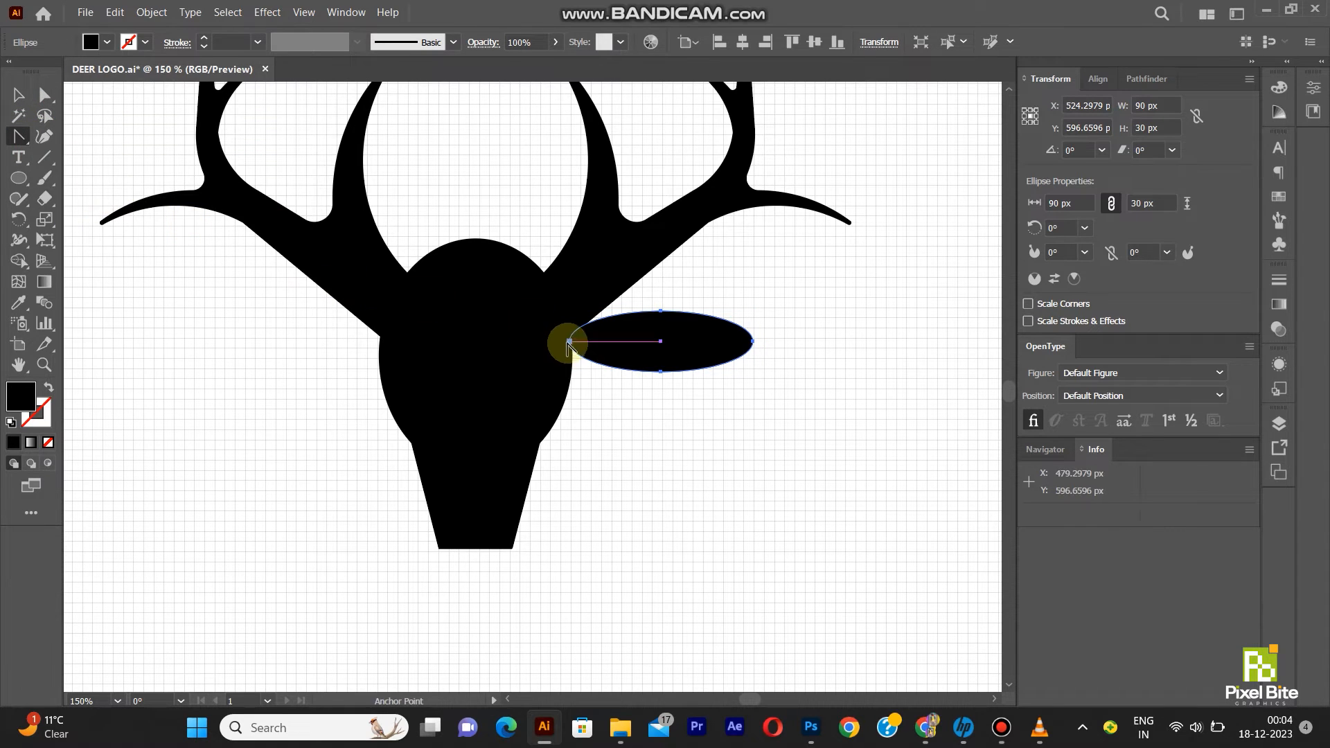
click(569, 341)
click(754, 341)
- Nudge the pointed ear slightly upward so its inner tip meets the head's edge beneath the antler
click(18, 95)
alt+scroll(619, 344, up, 3)
drag(558, 334, 488, 321)
alt+scroll(512, 333, down, 1)
alt+scroll(509, 333, up, 5)
alt+scroll(487, 322, down, 3)
alt+scroll(489, 326, down, 4)
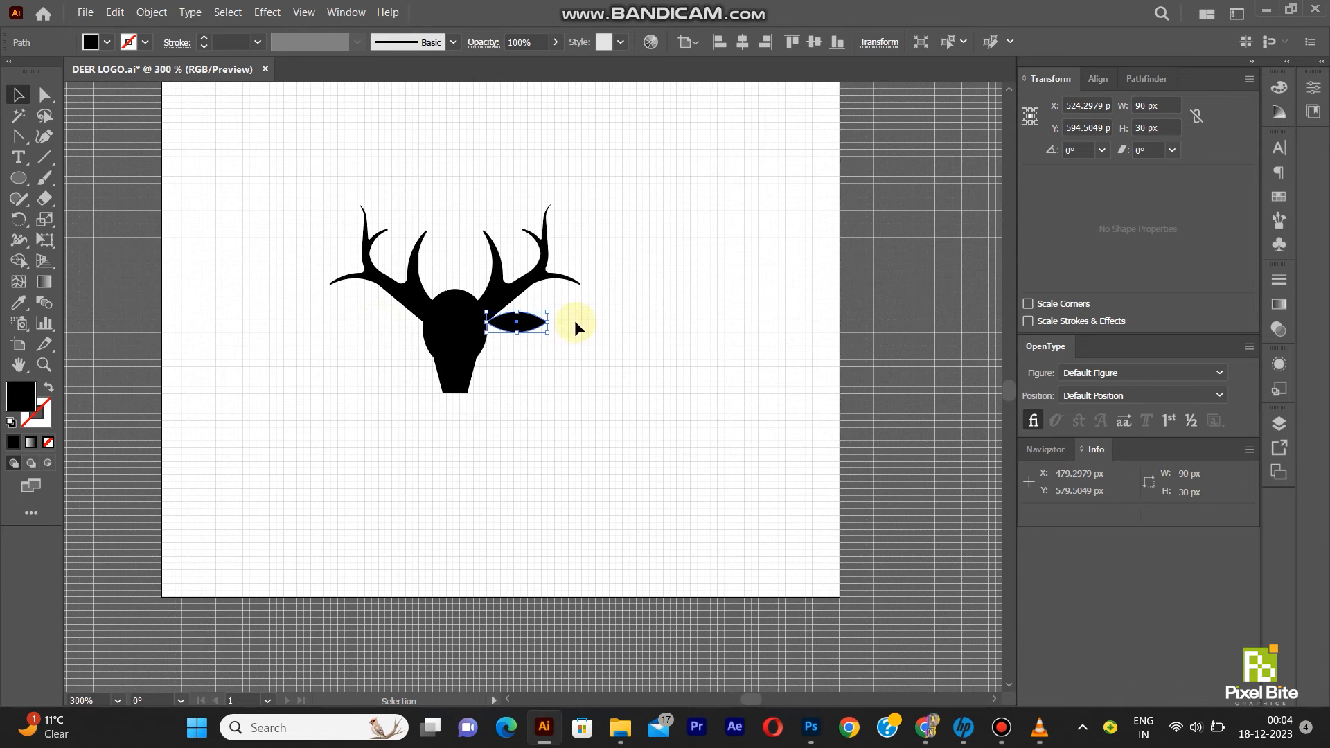
alt+scroll(444, 317, up, 3)
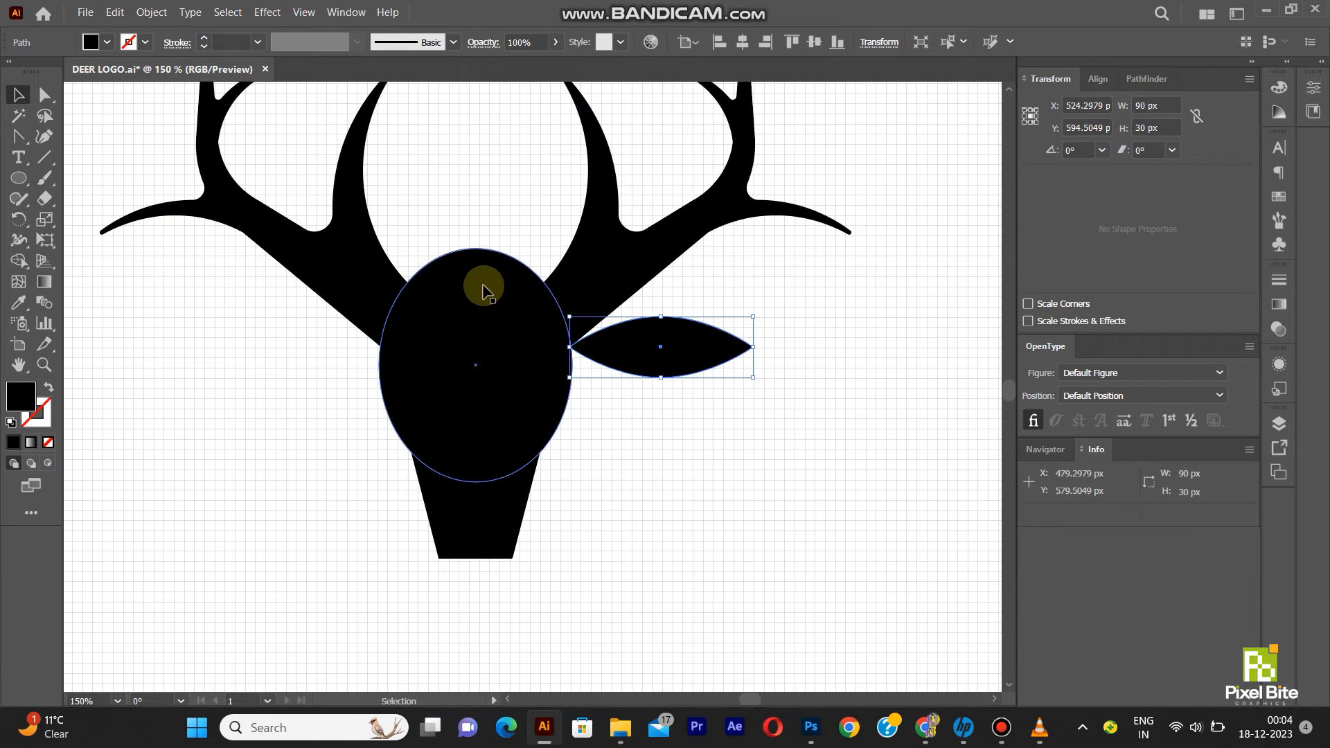
- Duplicate the ear to the opposite side of the head, with its inner tip touching the head's left edge
shift+click(634, 338)
click(628, 348)
shift+click(635, 345)
click(650, 347)
click(44, 96)
click(20, 96)
key(ctrl+shift+a)
click(667, 349)
alt+drag(635, 346, 345, 335)
key(ctrl+shift+a)
scroll(370, 356, up, 4)
scroll(350, 341, down, 4)
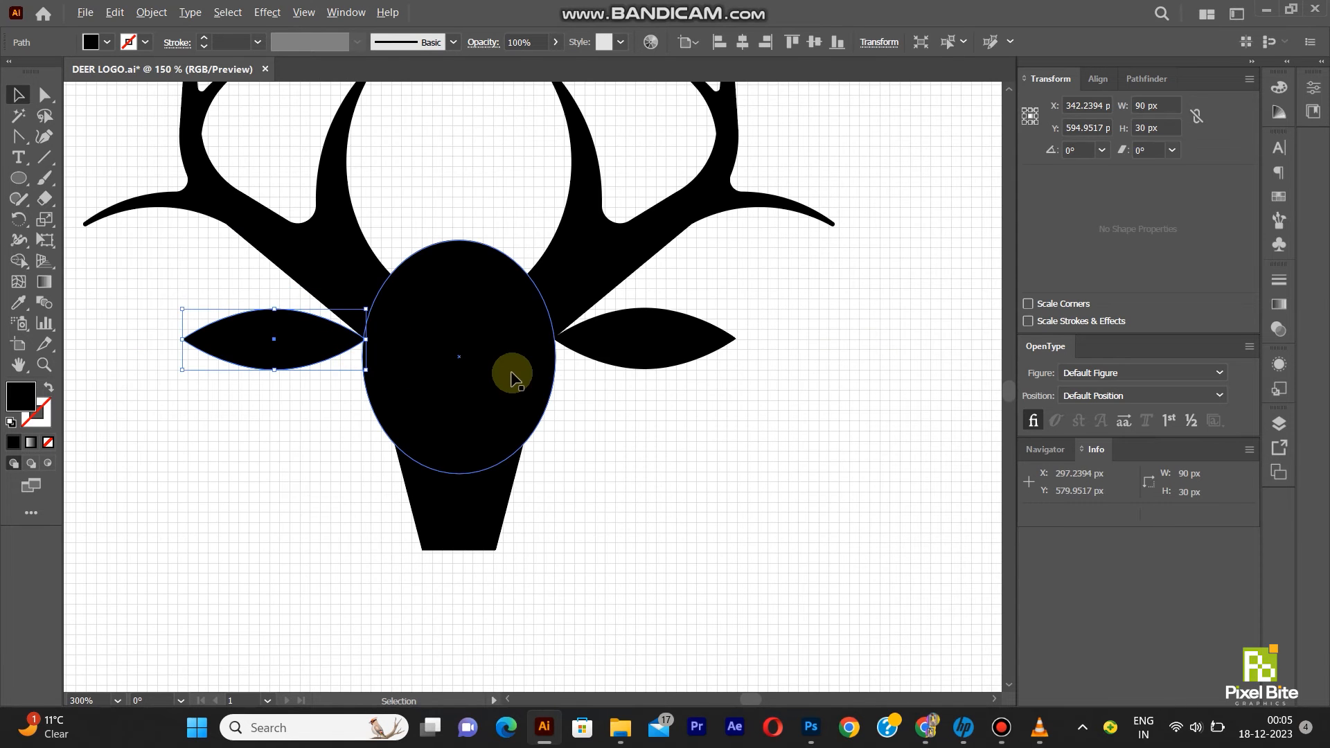
- Unite both ears, the head ellipse and the snout into a single shape, and deselect it
click(669, 346)
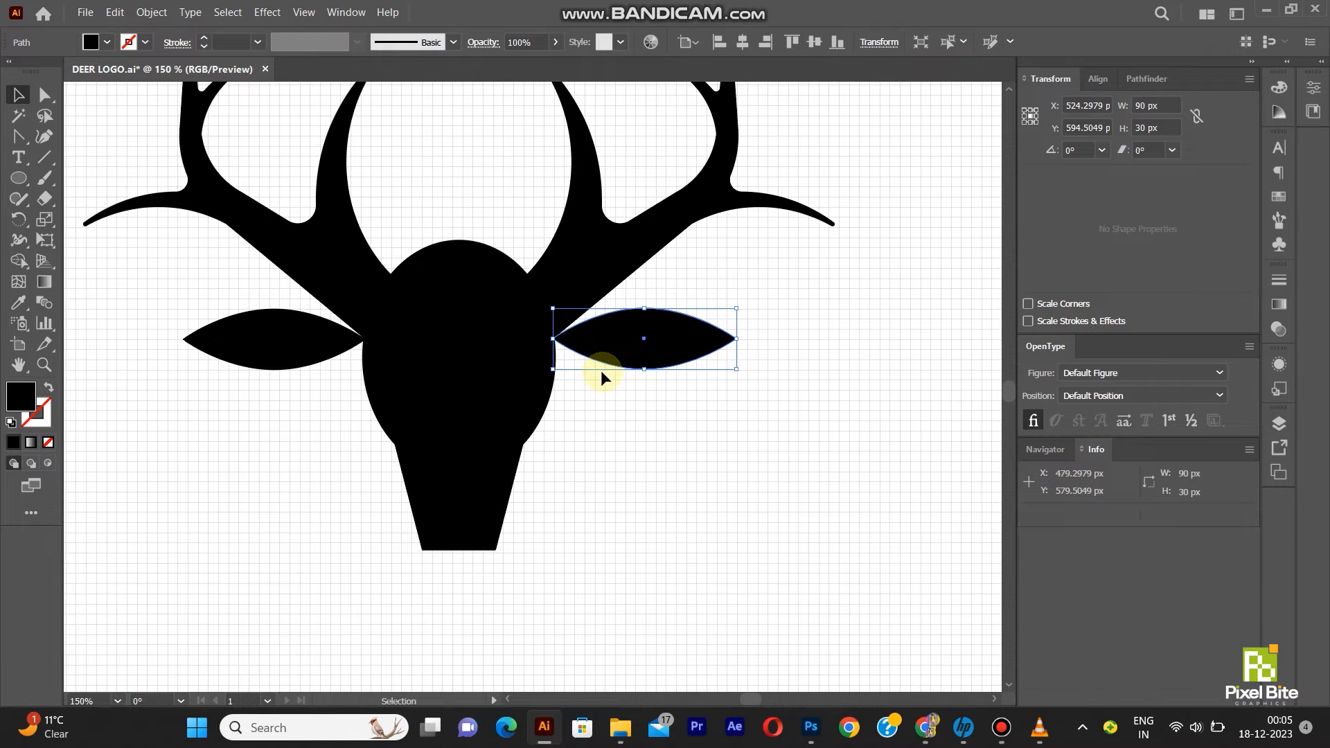
shift+click(469, 513)
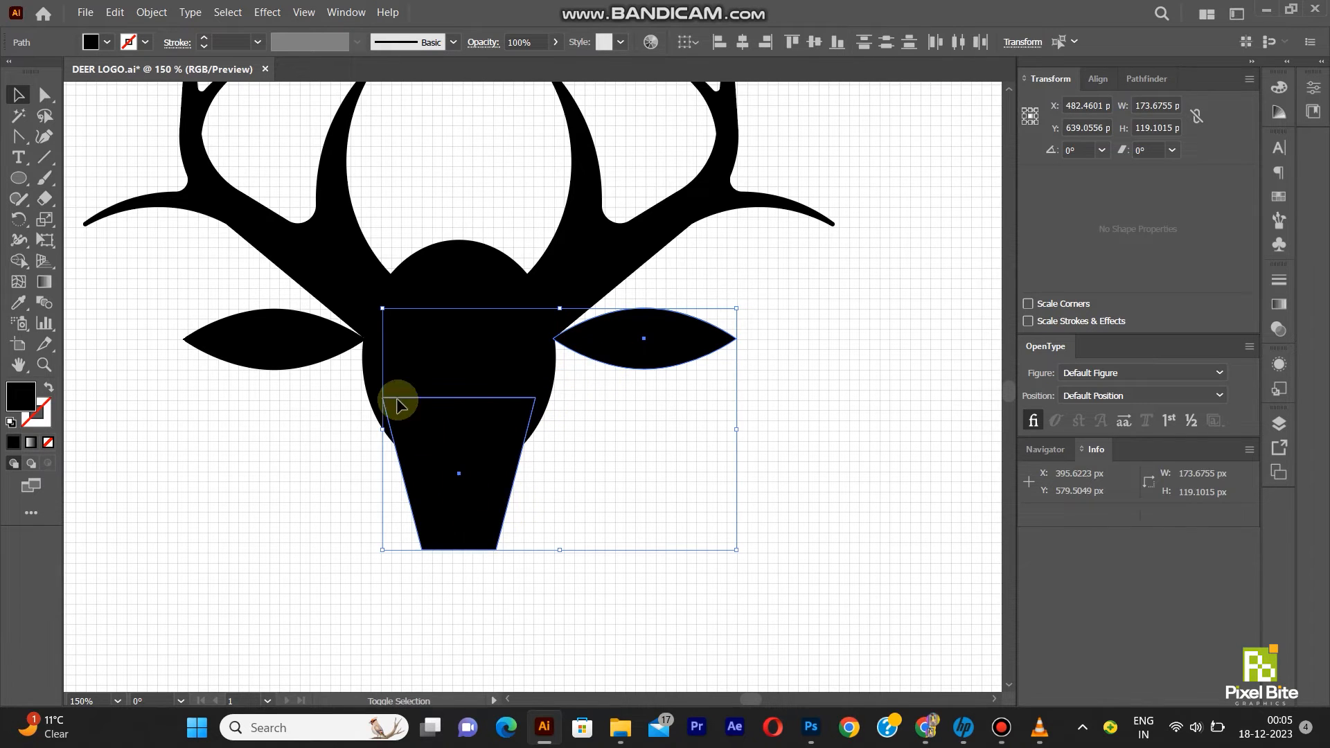
shift+click(313, 356)
click(810, 438)
click(665, 350)
shift+click(496, 434)
shift+click(477, 351)
shift+click(314, 345)
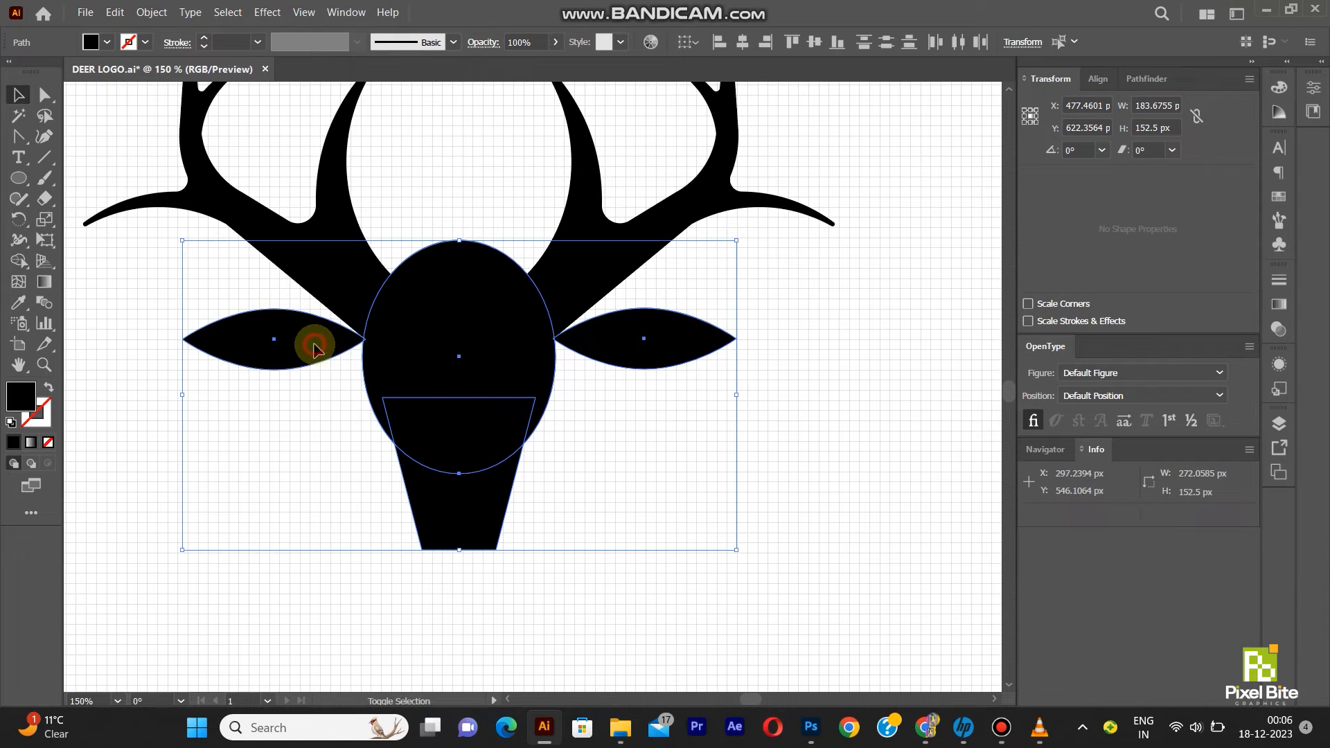
click(1130, 78)
click(1033, 126)
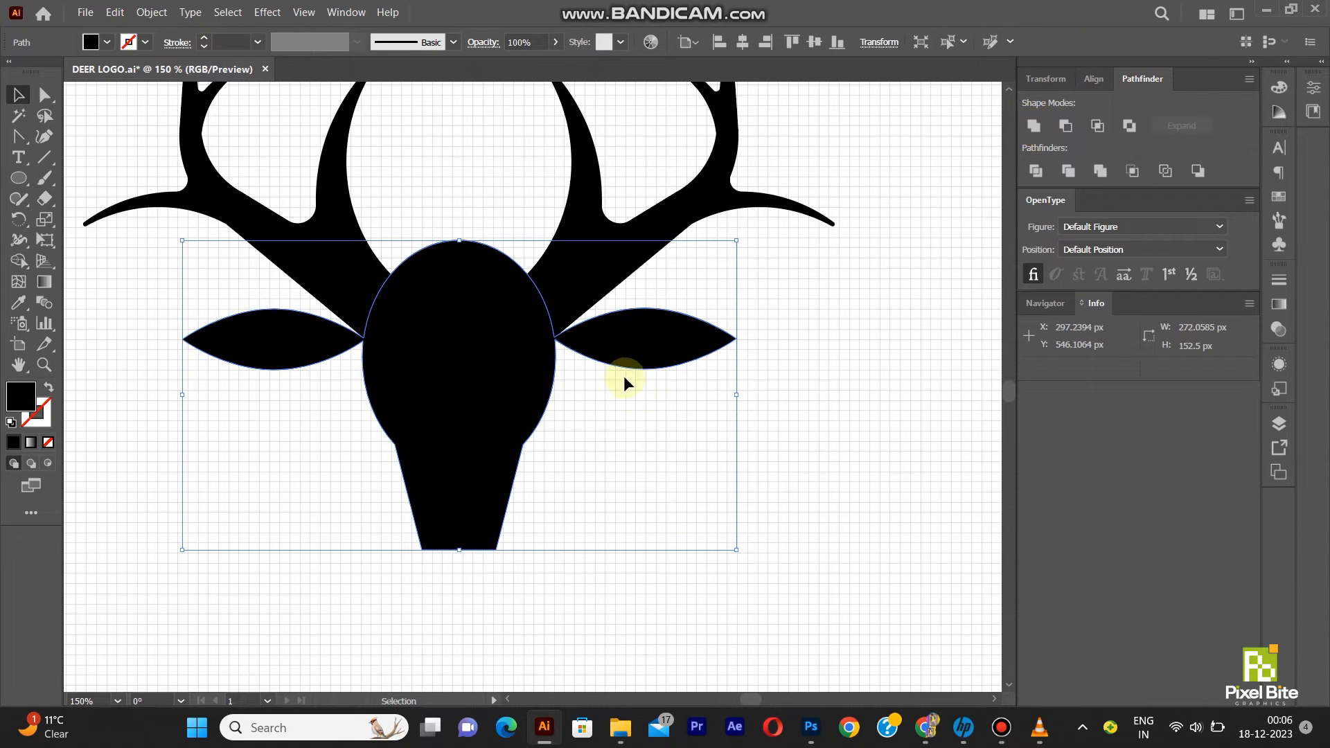
click(804, 429)
- Round the two bottom corners of the snout with a 20 px corner radius, and deselect the shape
click(597, 347)
click(44, 95)
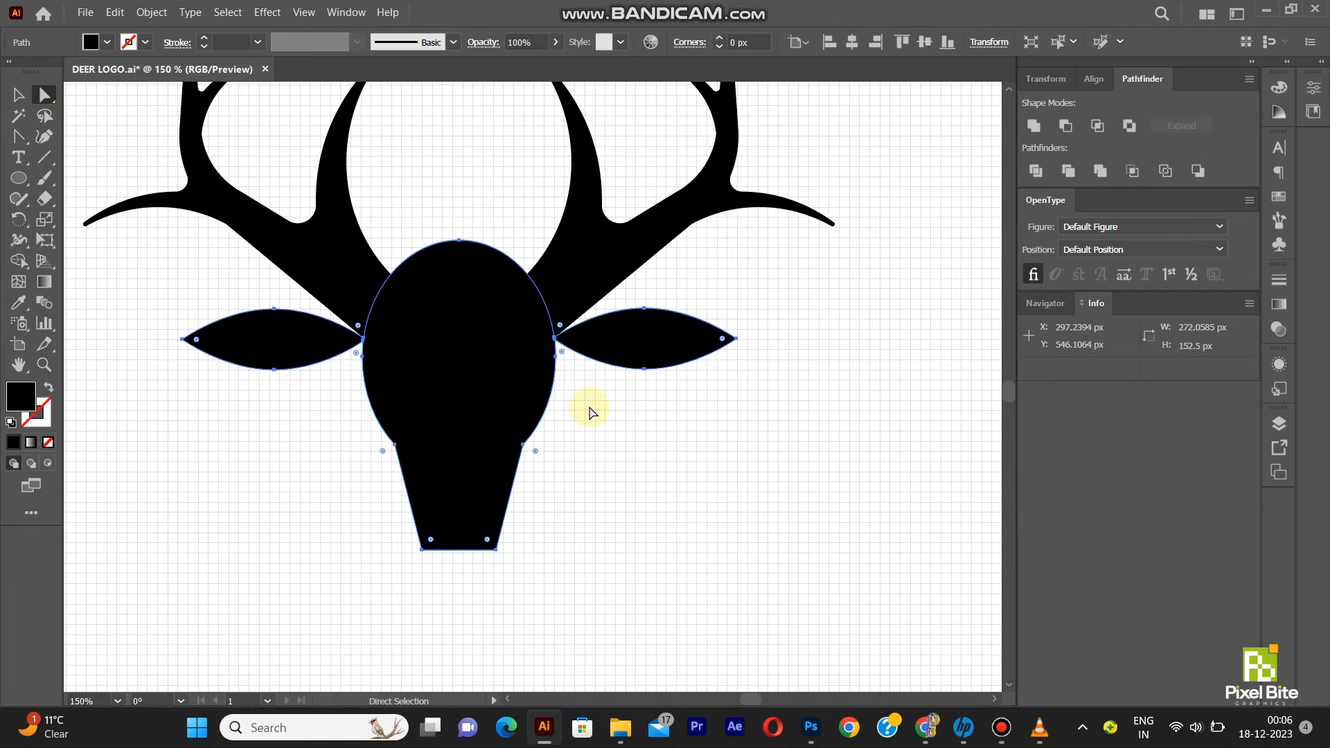
click(422, 551)
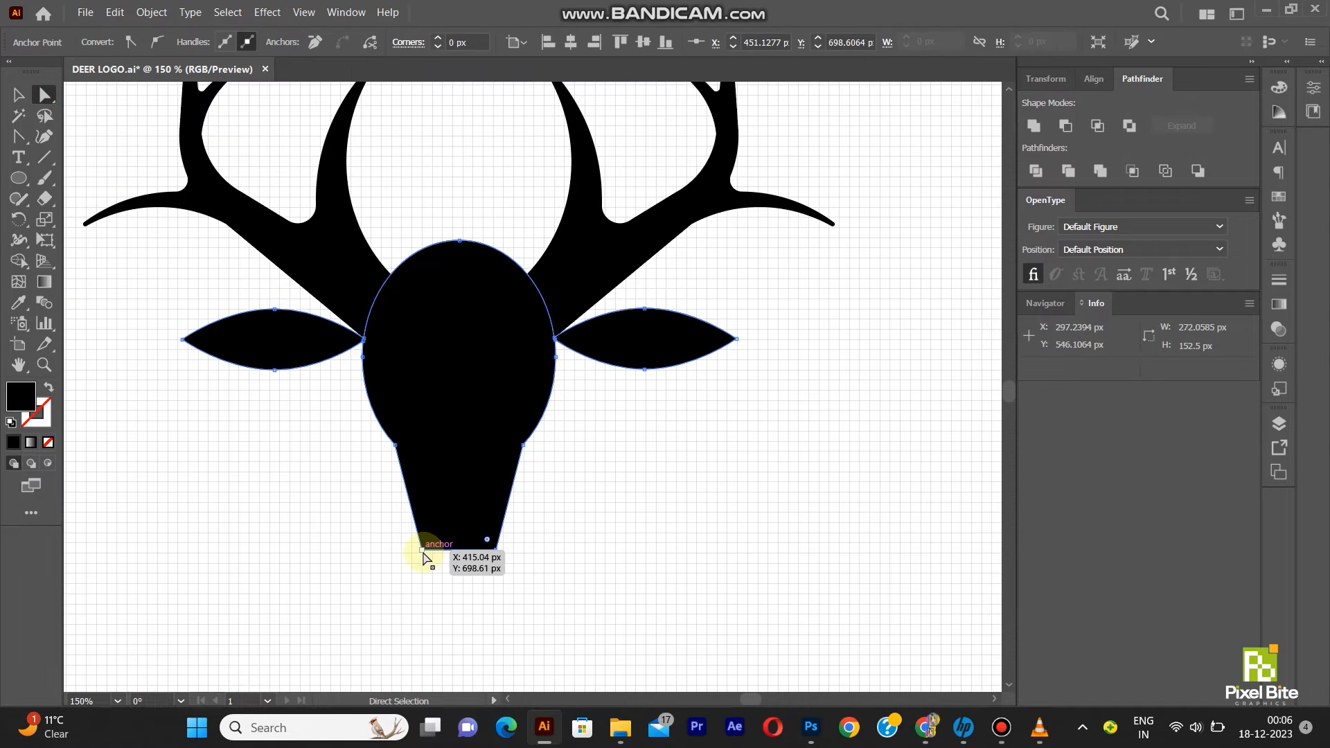
shift+click(422, 550)
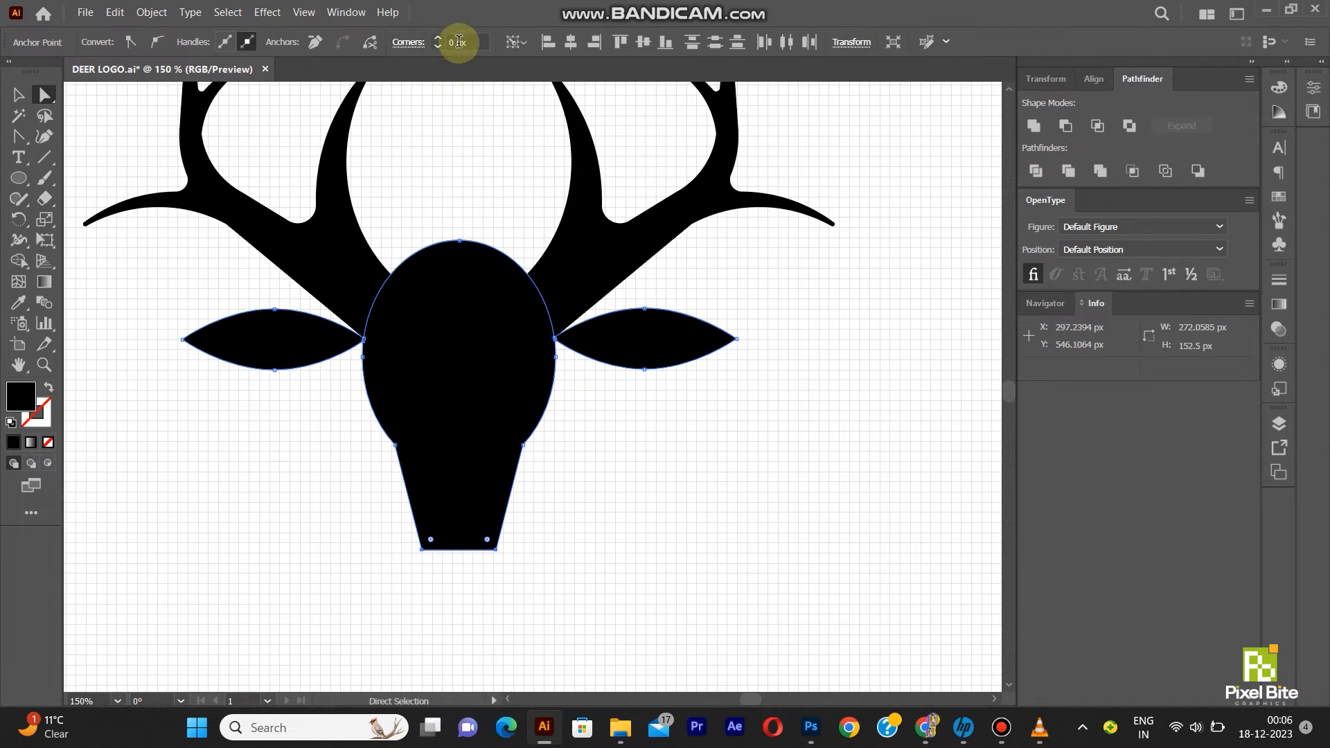
click(455, 41)
text(20)
key(Return)
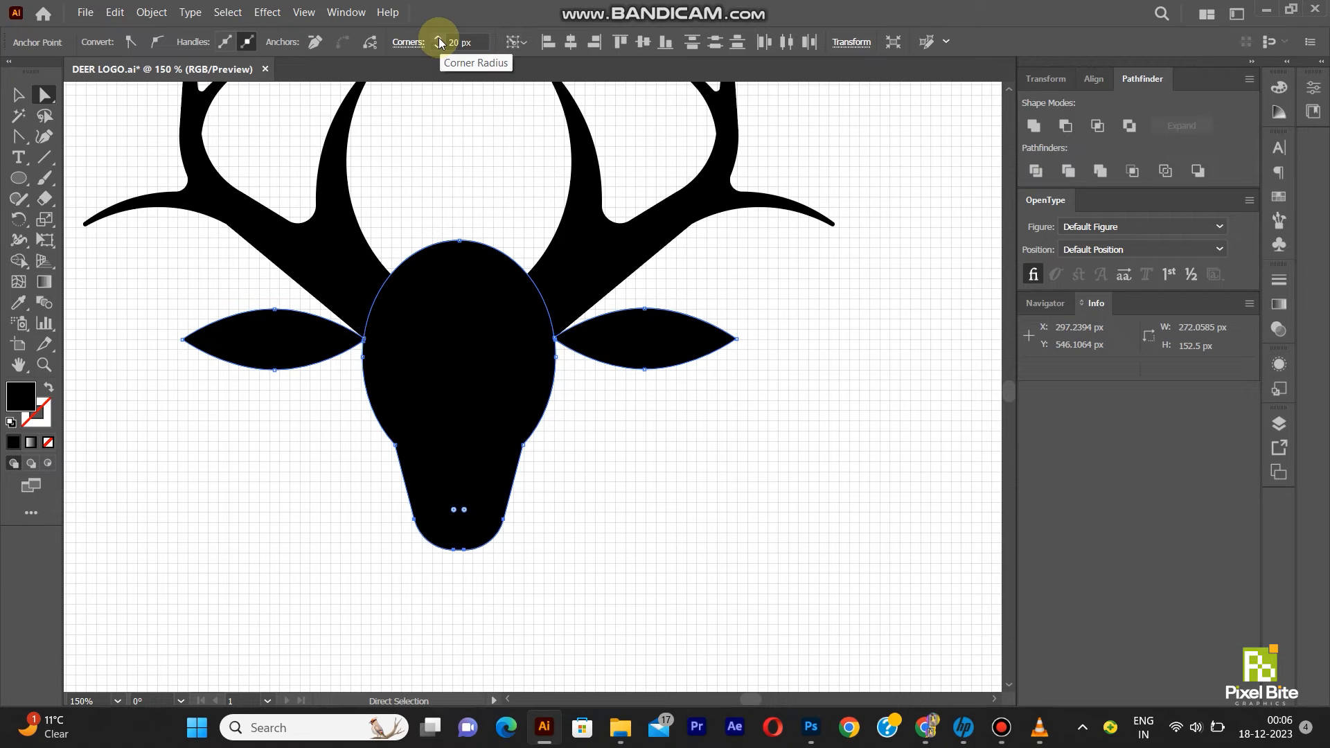
click(19, 95)
click(752, 361)
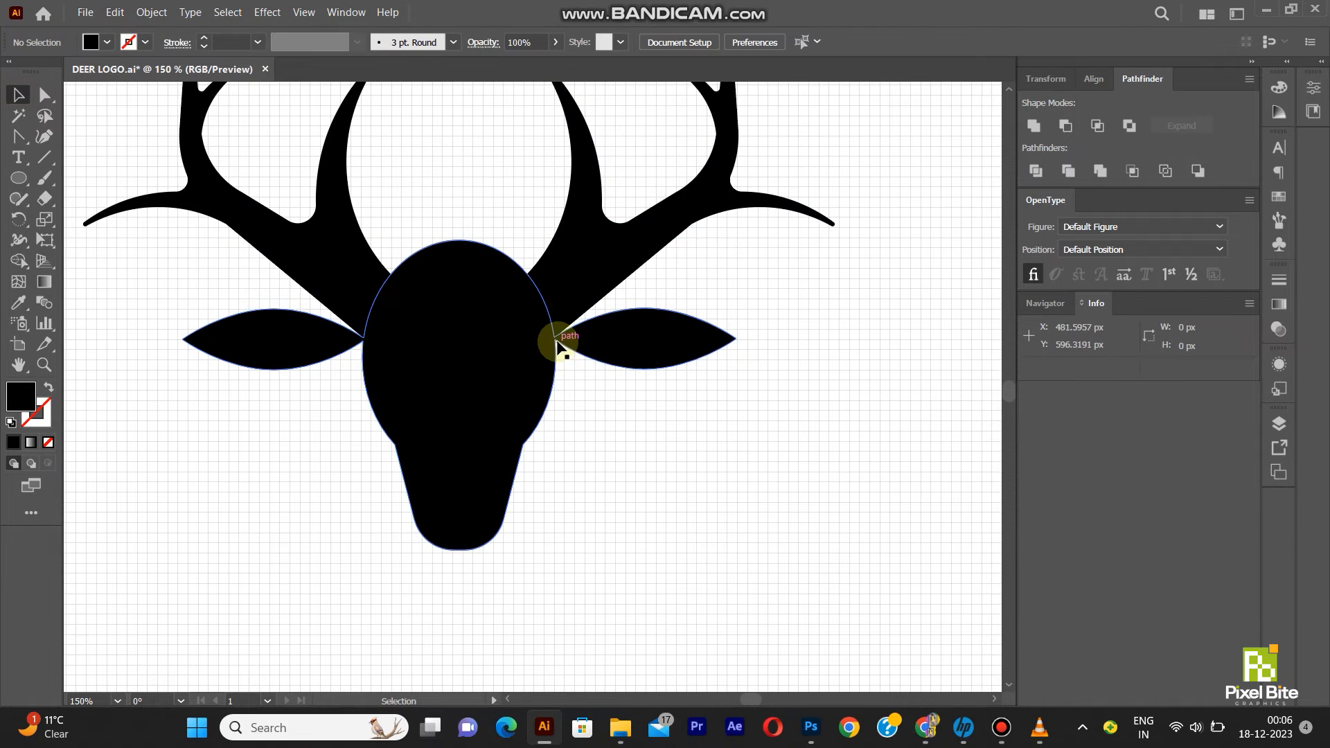
- Round the outer ear tips and the lower corners where the ears meet the head to 5 px, and deselect
click(558, 342)
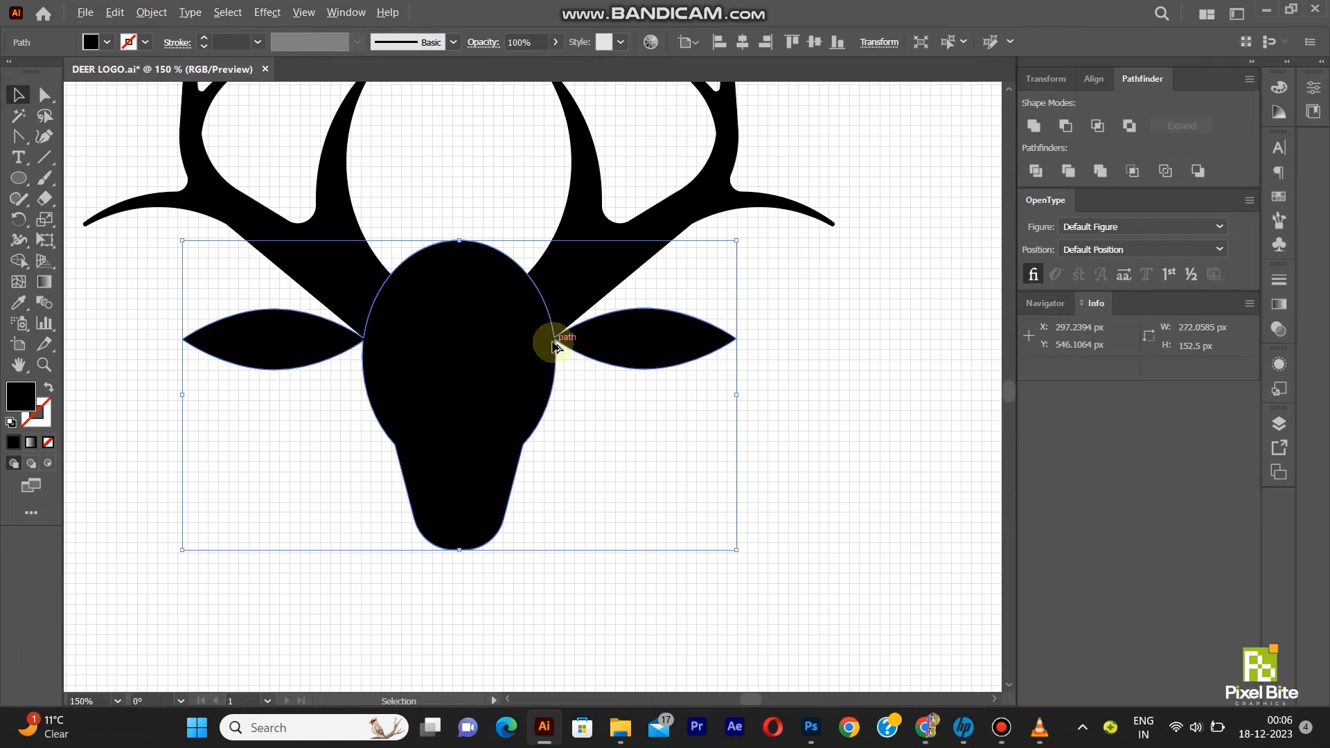
click(44, 95)
click(526, 347)
alt+scroll(559, 346, up, 2)
alt+scroll(581, 326, down, 1)
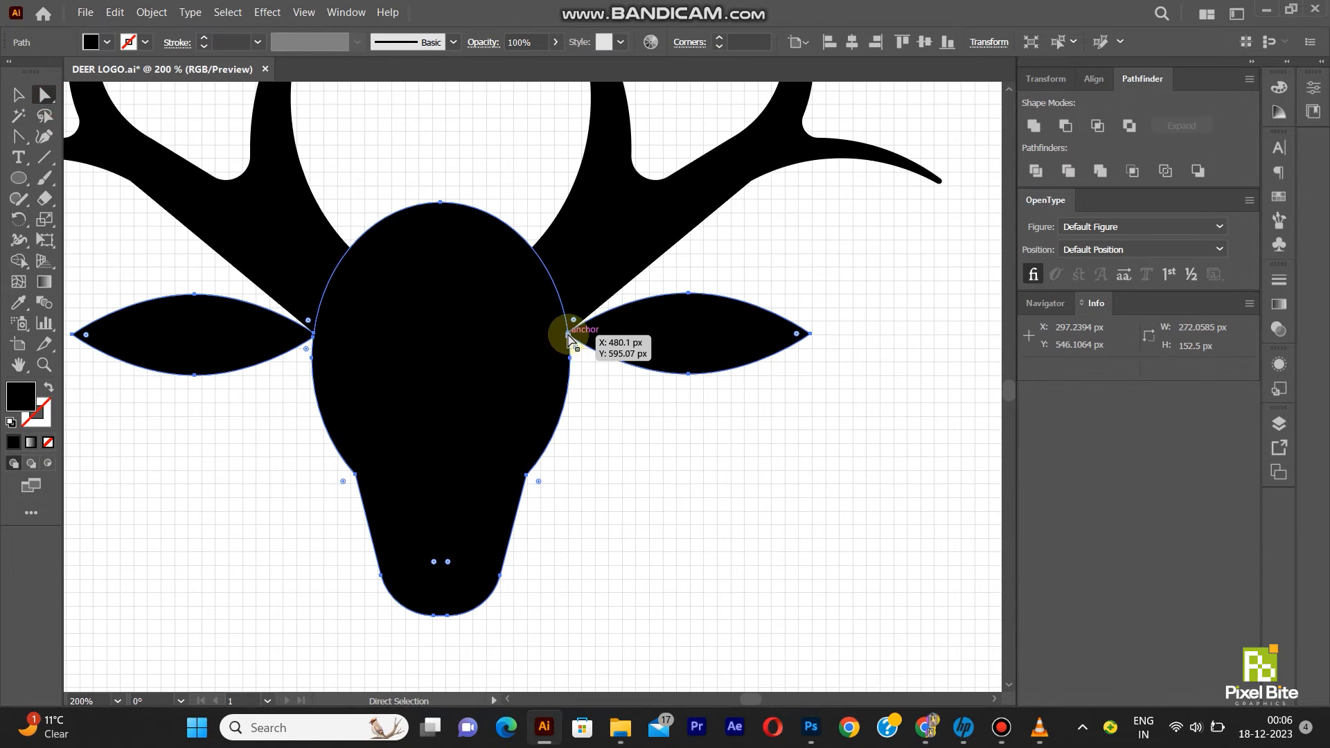
click(568, 336)
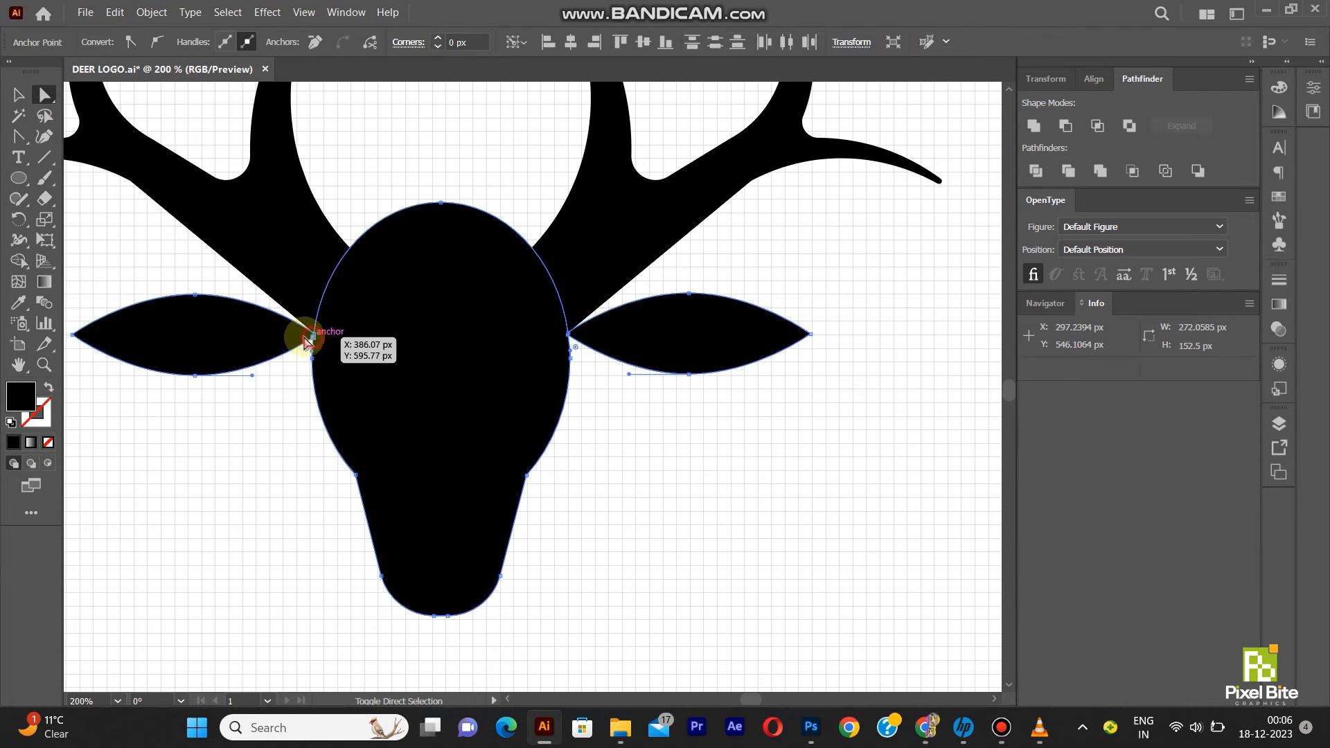
shift+click(74, 334)
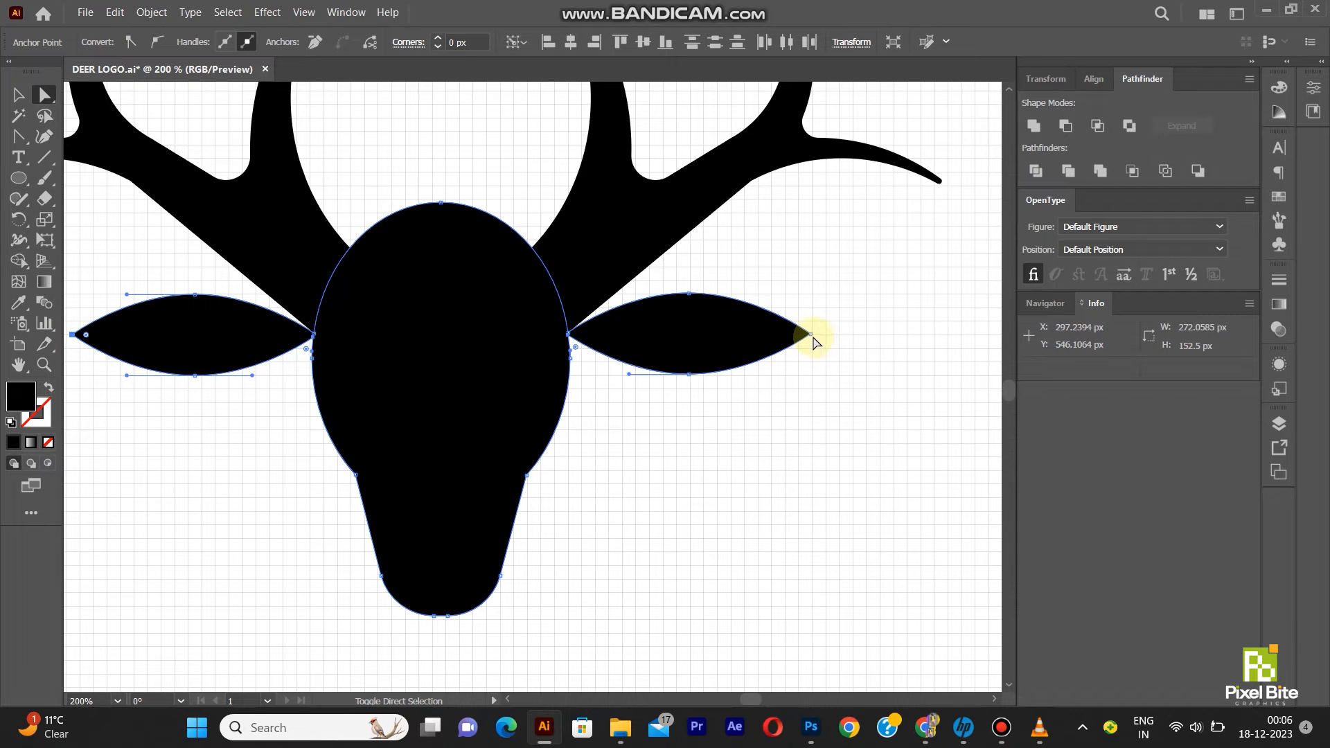
click(438, 38)
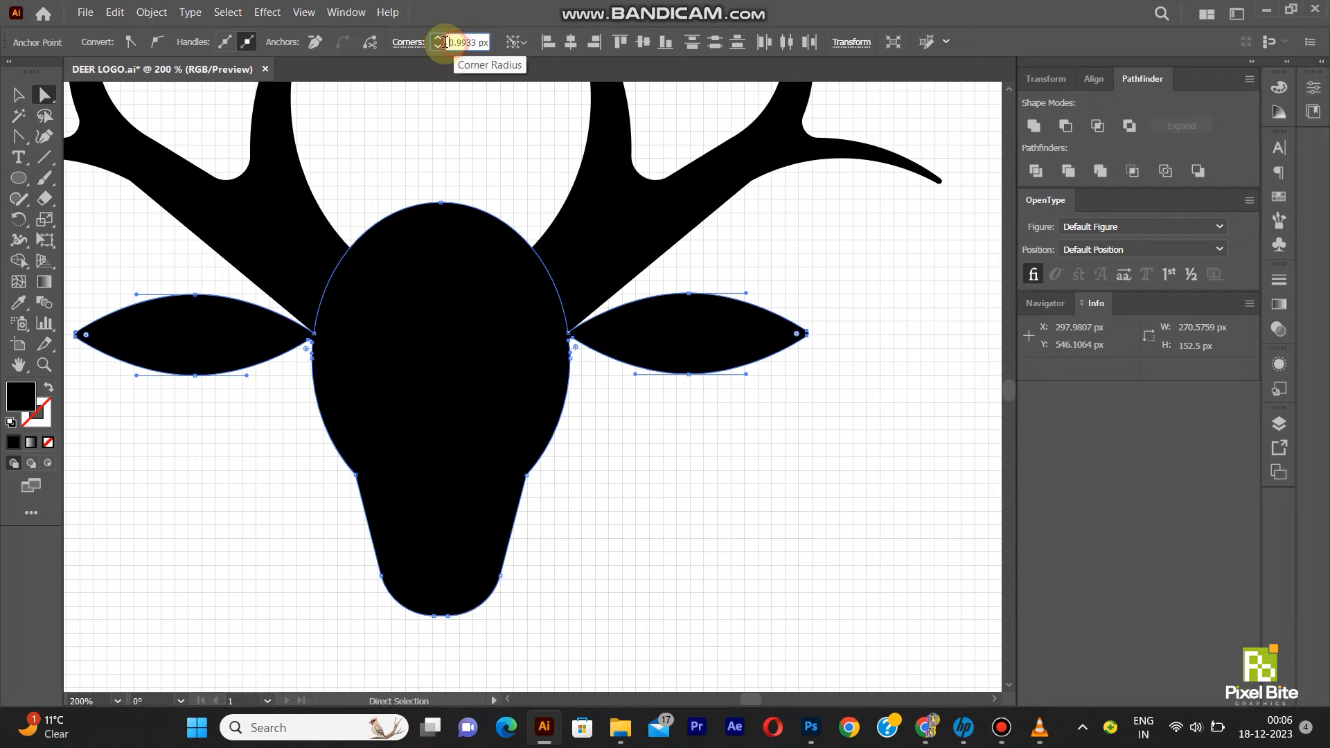
click(439, 39)
text(5)
key(Return)
click(18, 94)
click(401, 273)
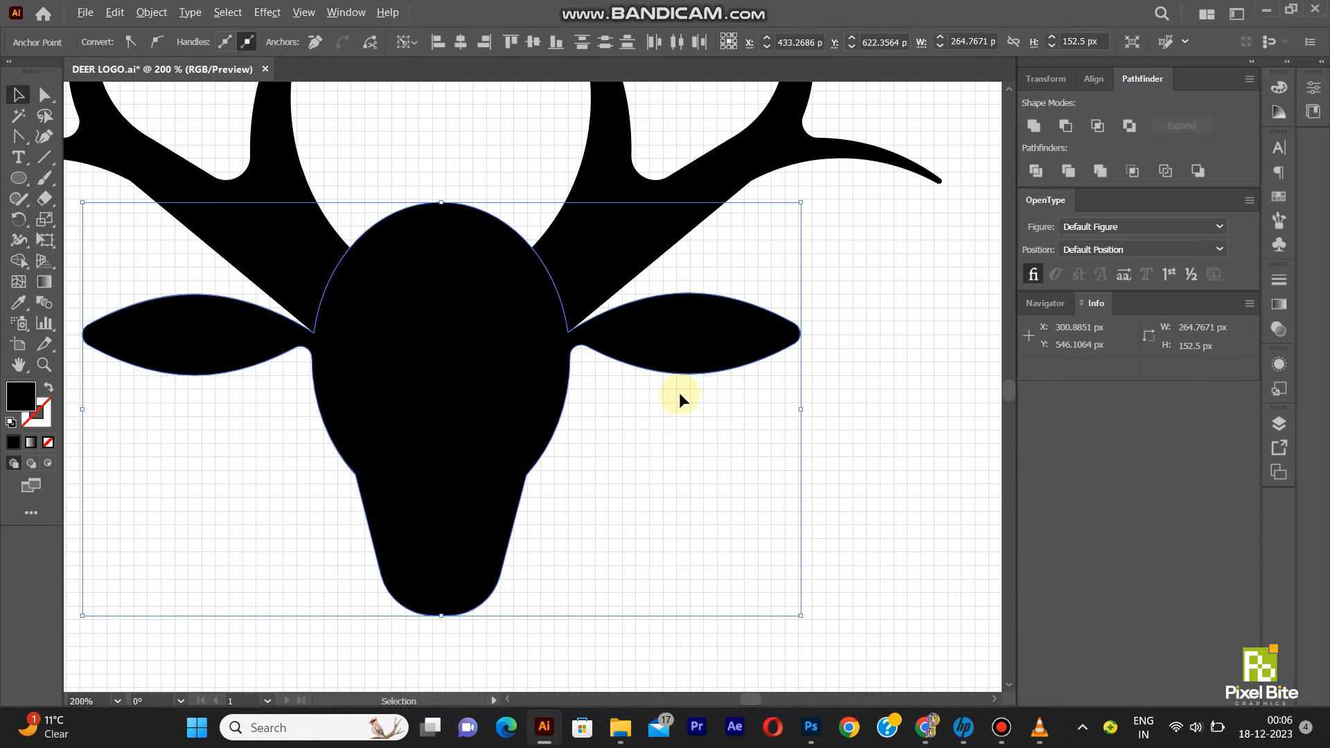
scroll(679, 393, down, 3)
click(775, 402)
- Draw a 50 × 20 px ellipse and place it above the head between the antlers
scroll(709, 395, up, 1)
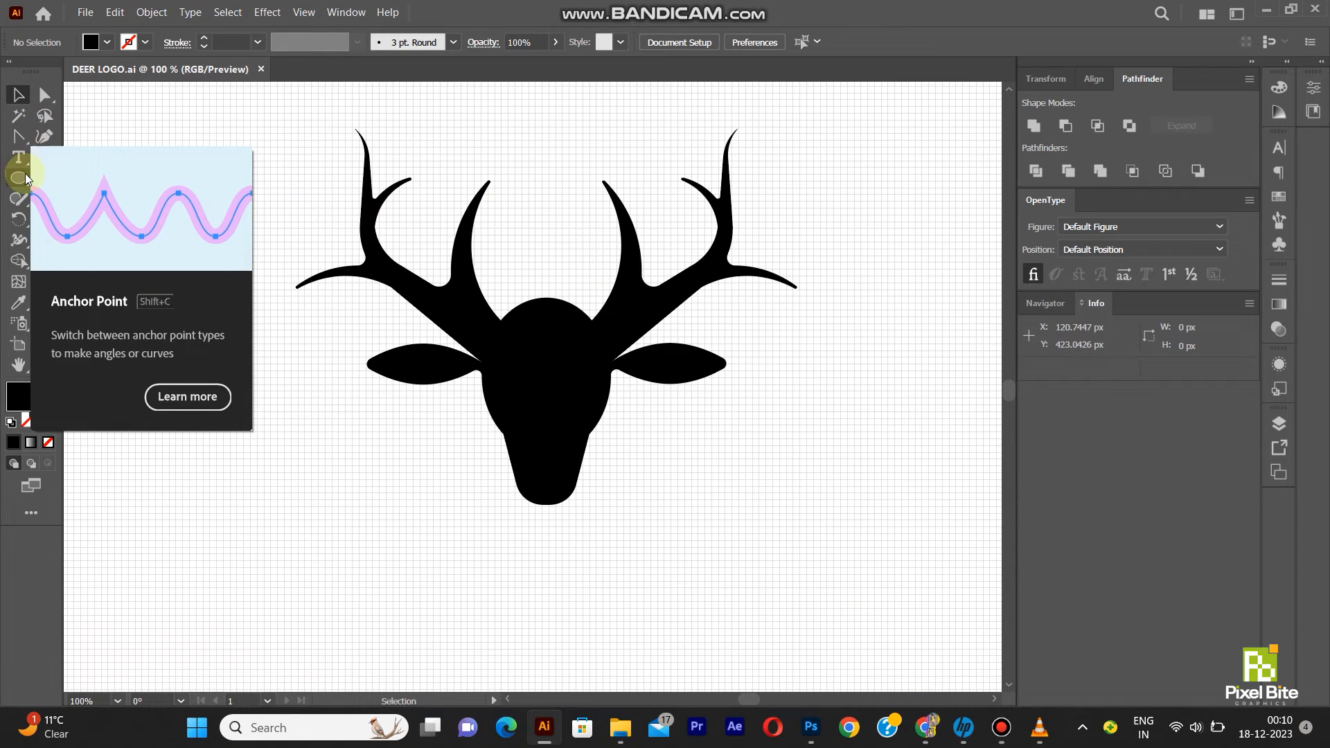
click(19, 177)
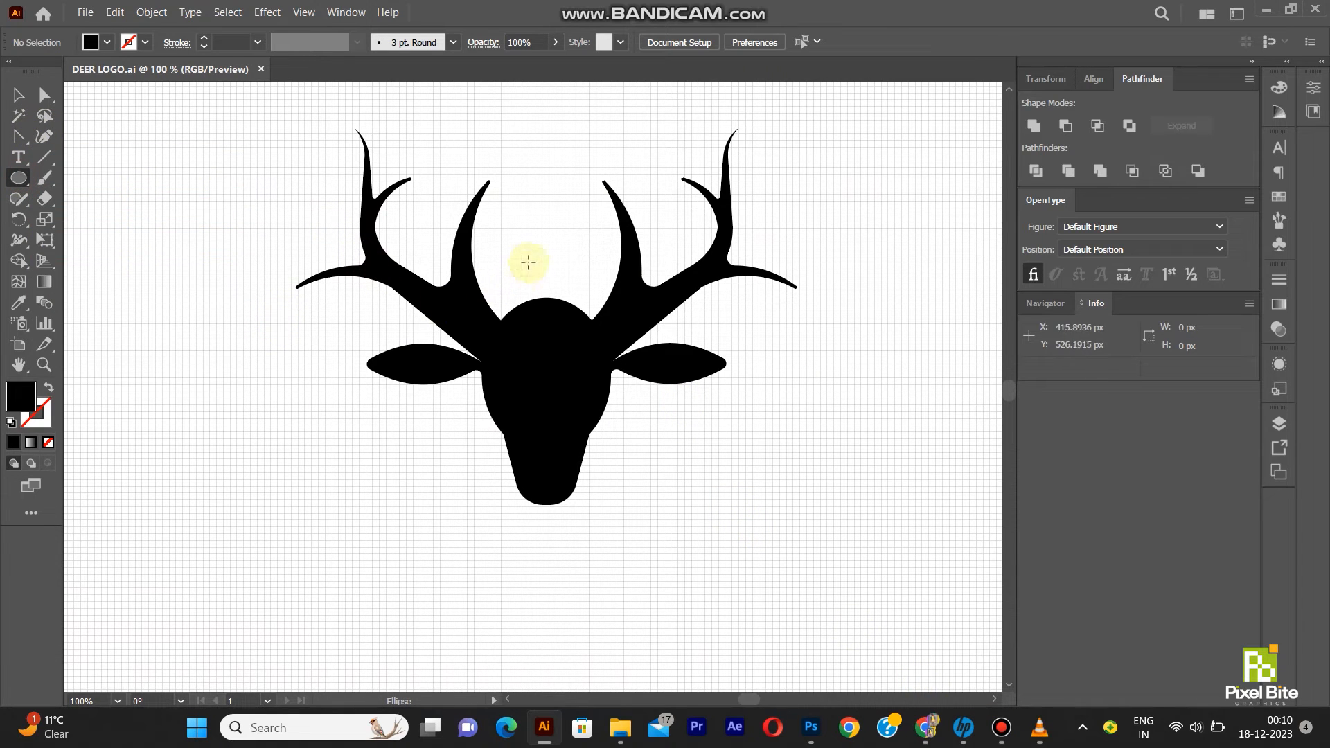
click(533, 249)
click(635, 326)
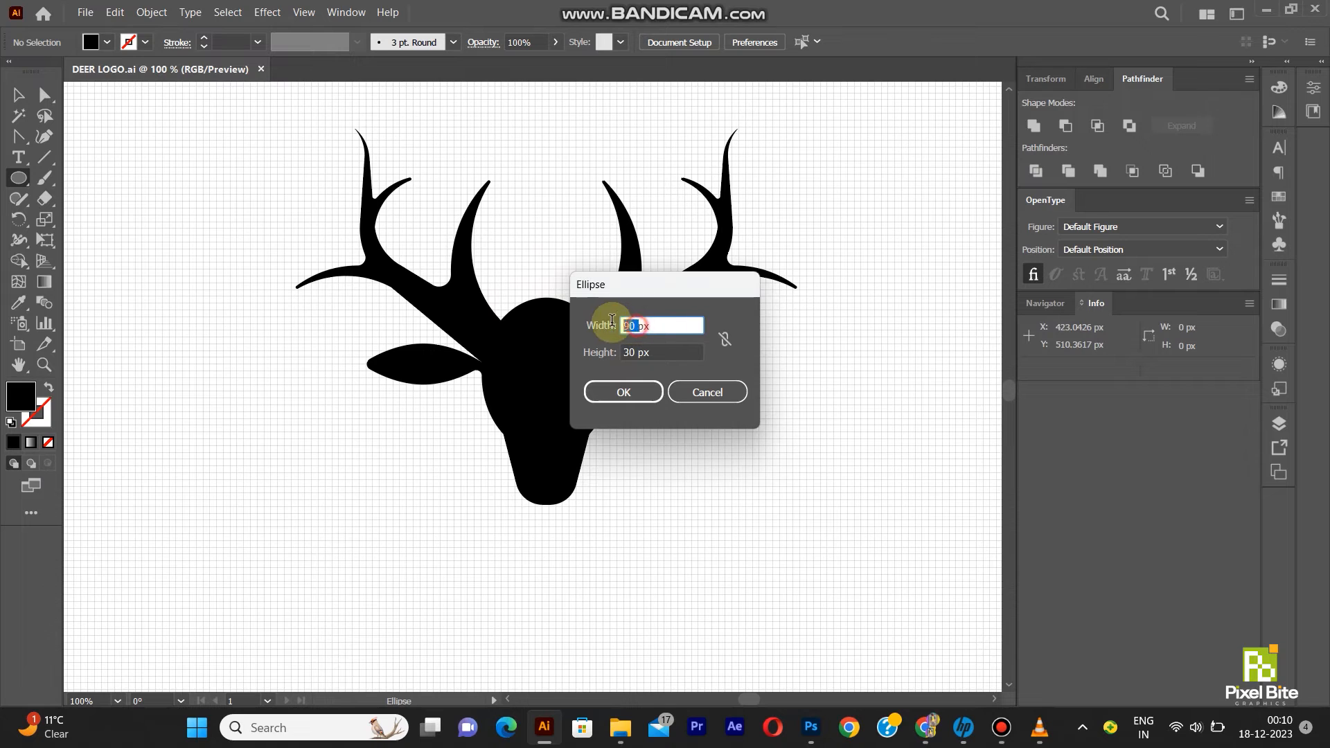
text(50px)
double_click(637, 351)
text(20)
click(626, 390)
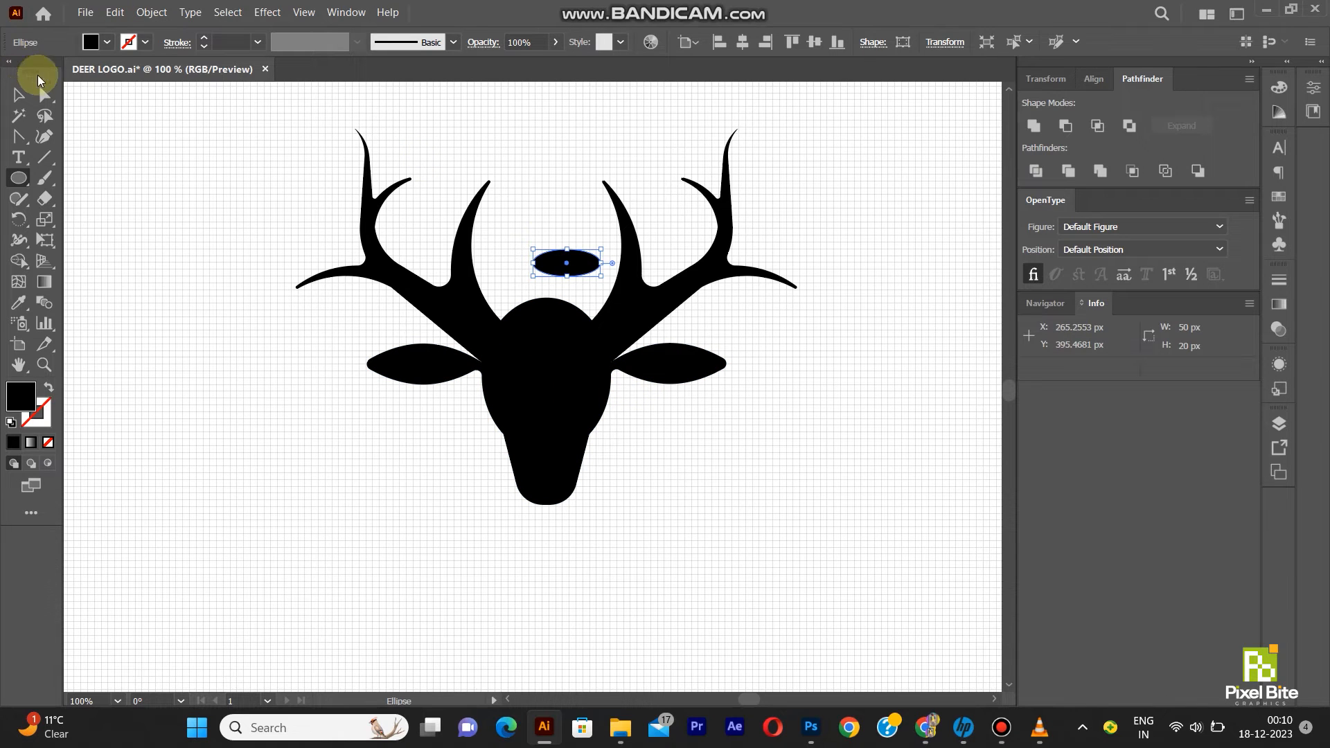
click(20, 95)
mouse_move(579, 265)
mouse_down()
mouse_move(604, 350)
mouse_move(584, 254)
mouse_move(569, 255)
mouse_up()
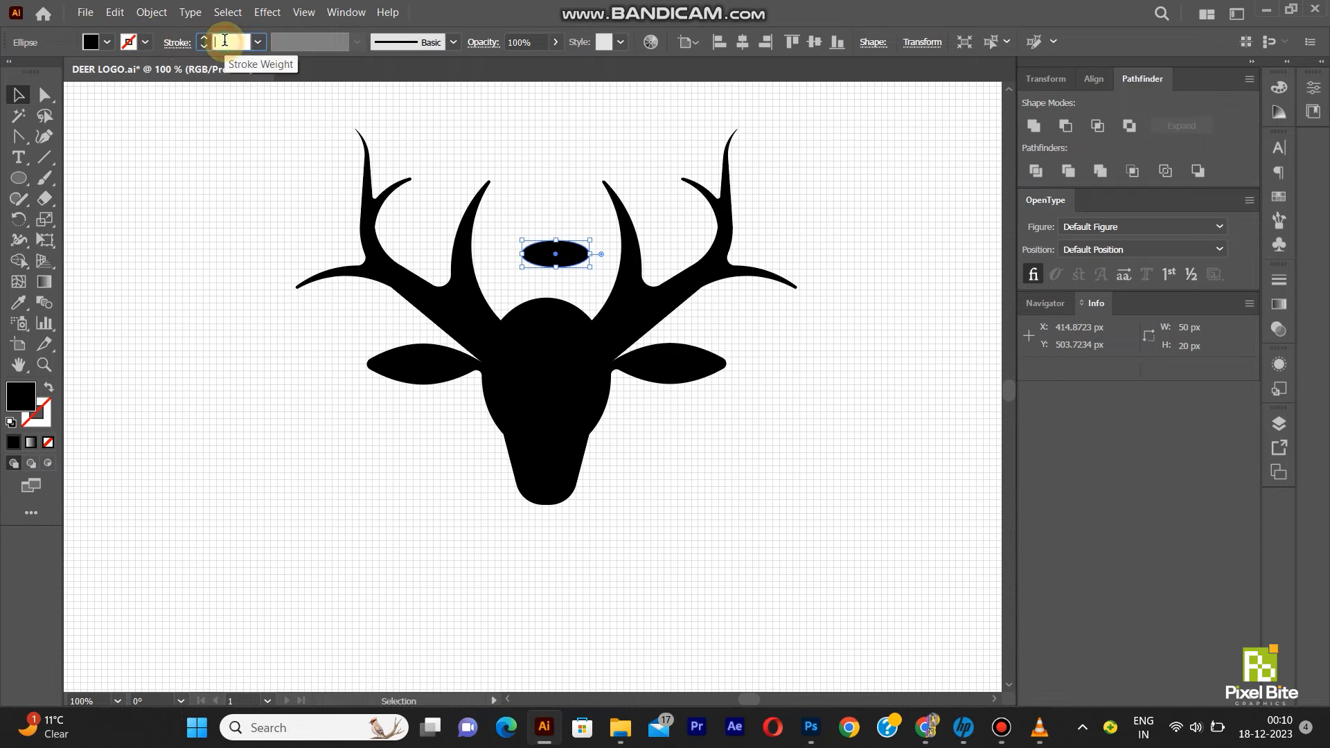
- Give the small ellipse a 10 pt green stroke with no fill, and place it over the right ear's inner end
text(0)
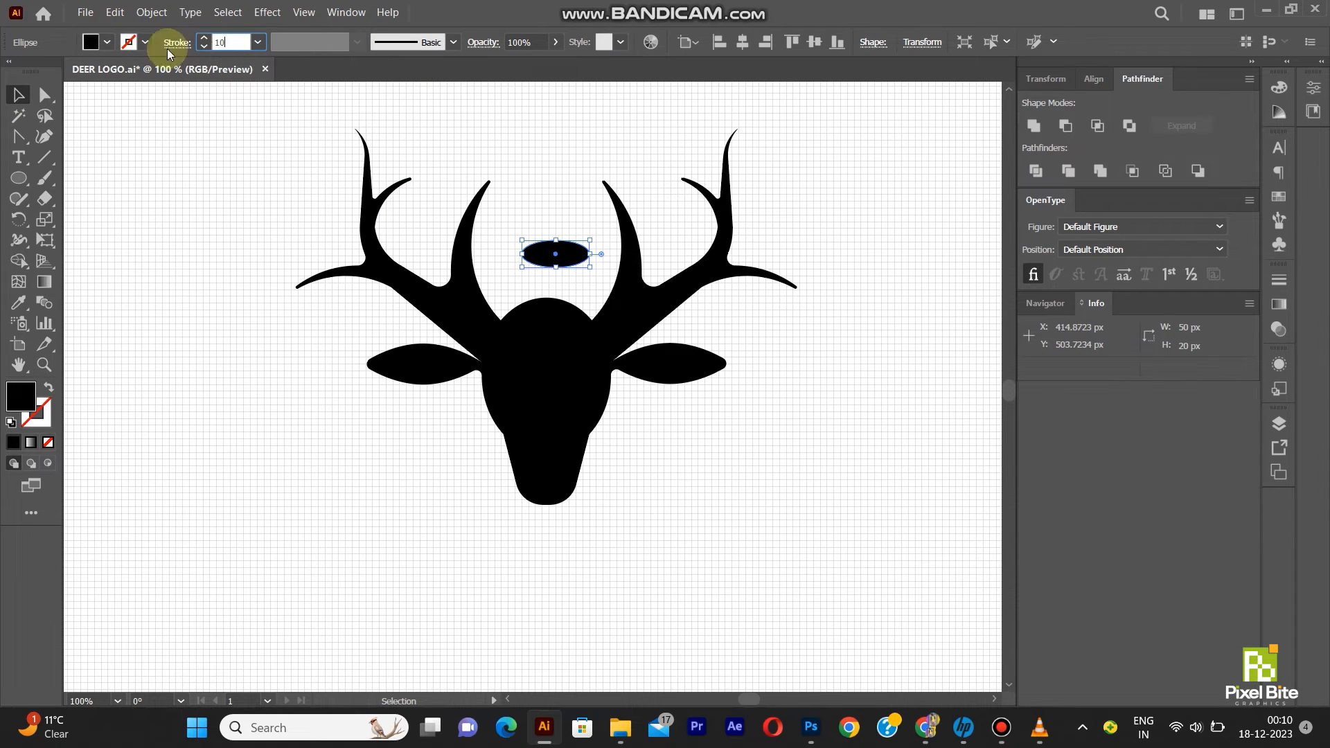
click(107, 41)
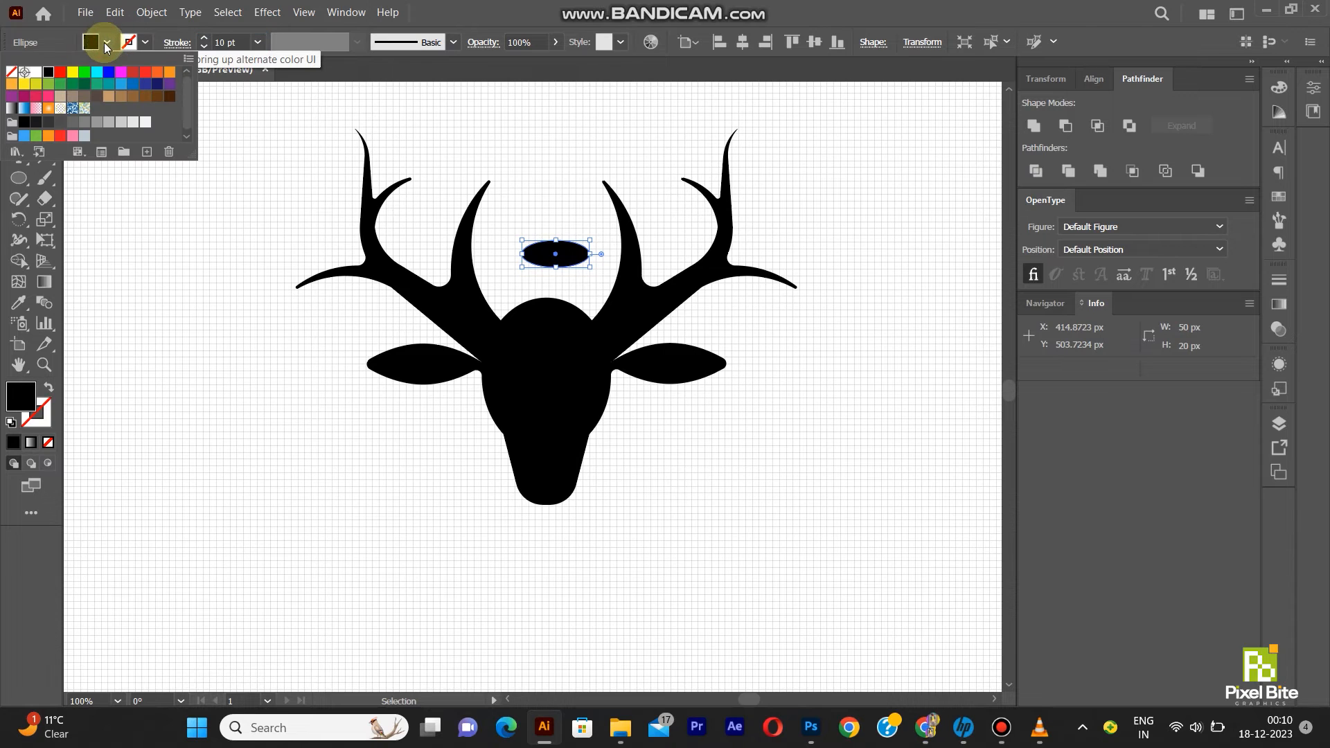
click(12, 72)
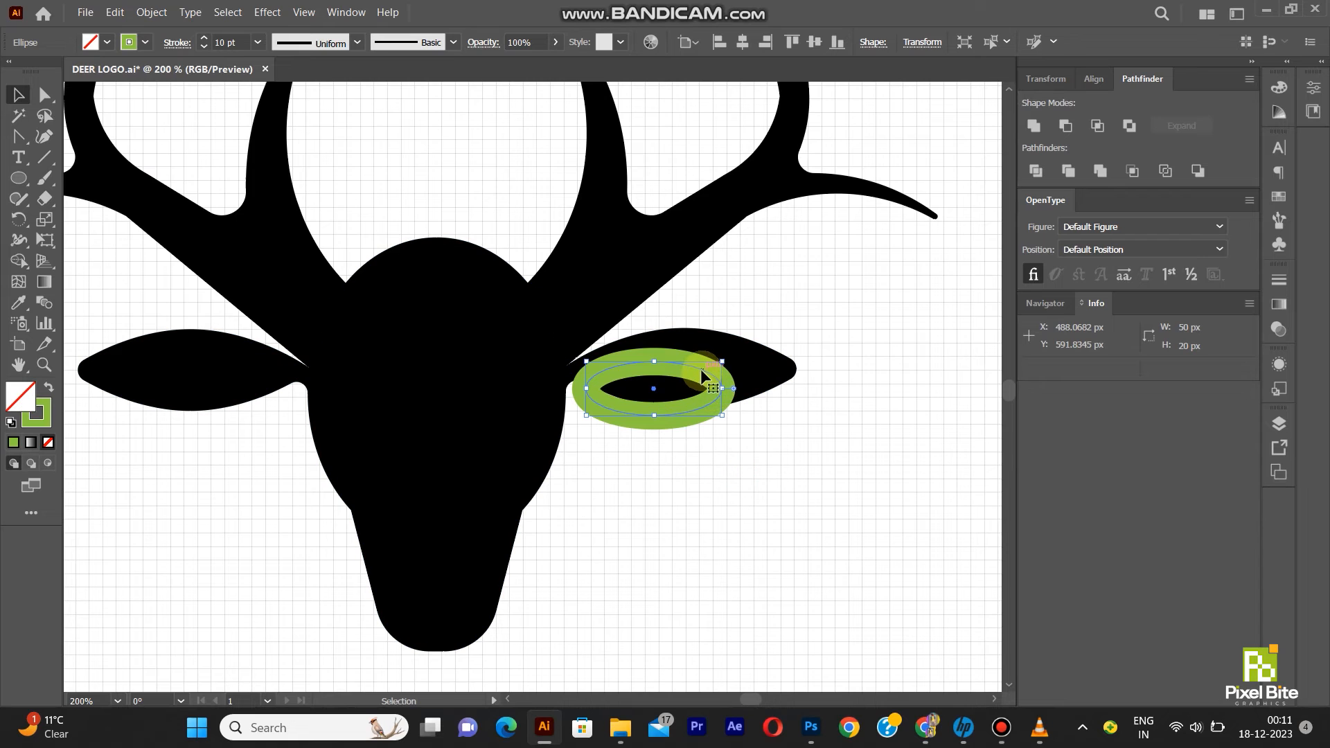
mouse_move(700, 368)
mouse_down()
mouse_move(703, 405)
mouse_move(689, 377)
mouse_up()
- Add anchor points to the green ellipse and delete its right and bottom anchors to keep the upper arc along the ear
click(55, 93)
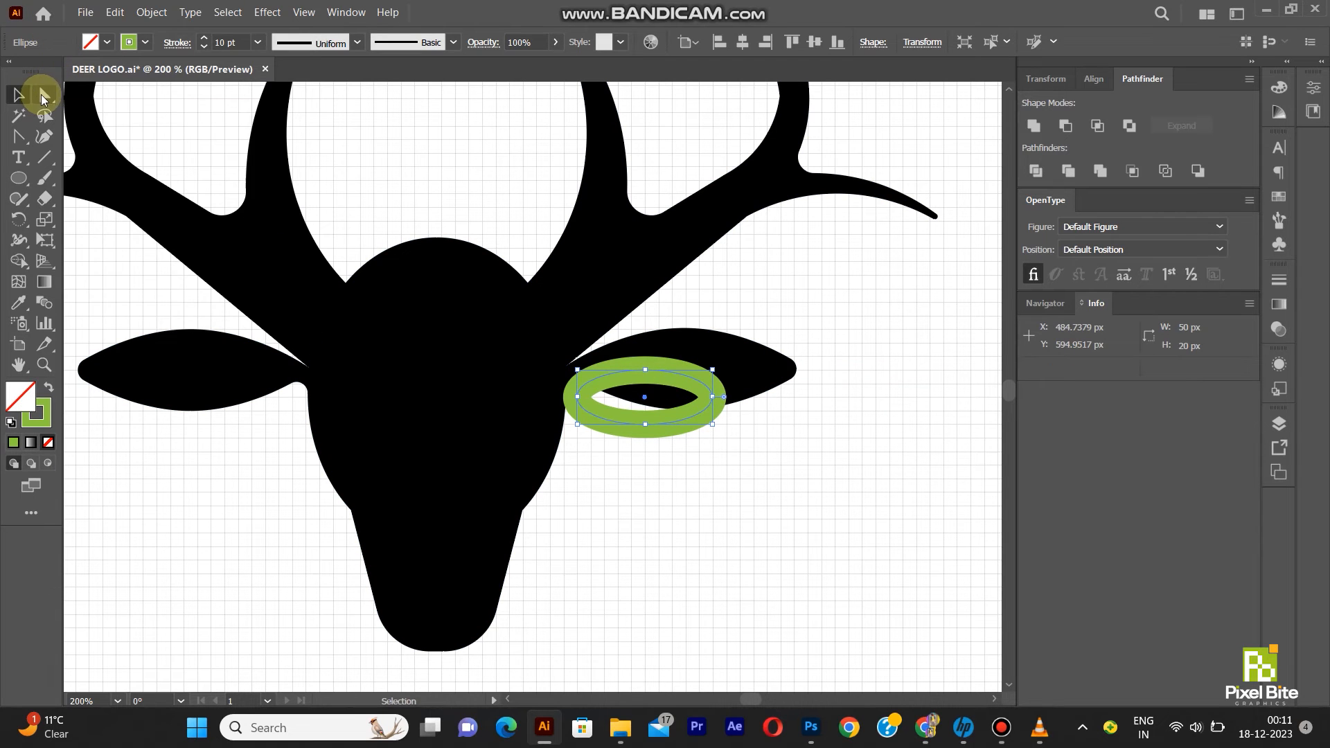
click(41, 98)
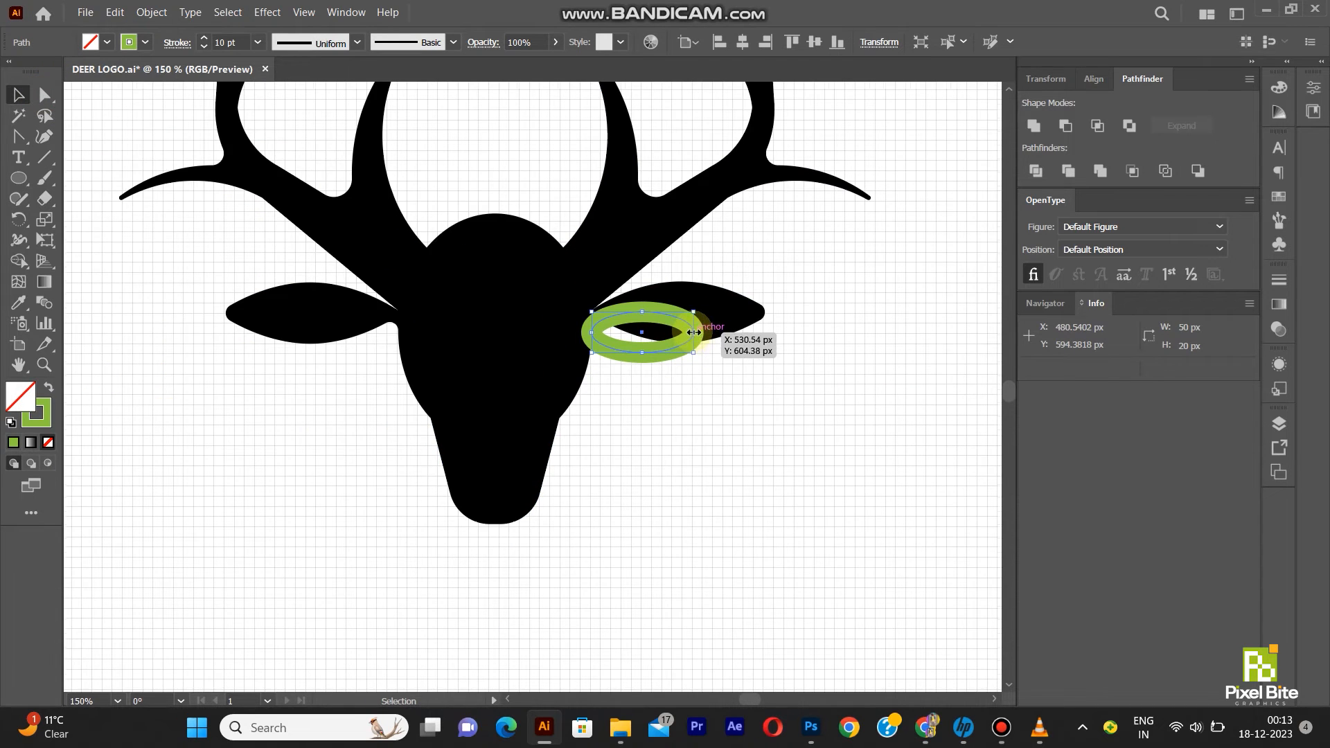
scroll(693, 334, up, 1)
click(45, 95)
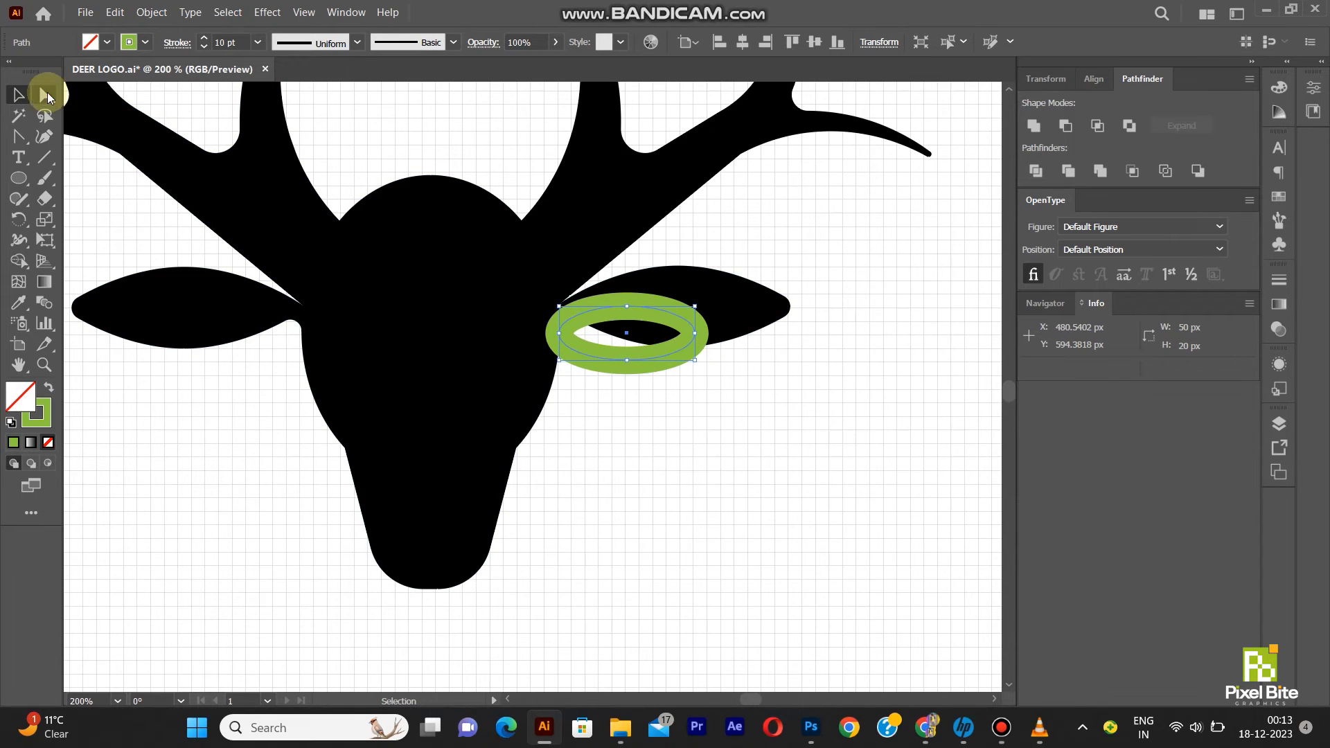
click(695, 333)
shift+click(627, 360)
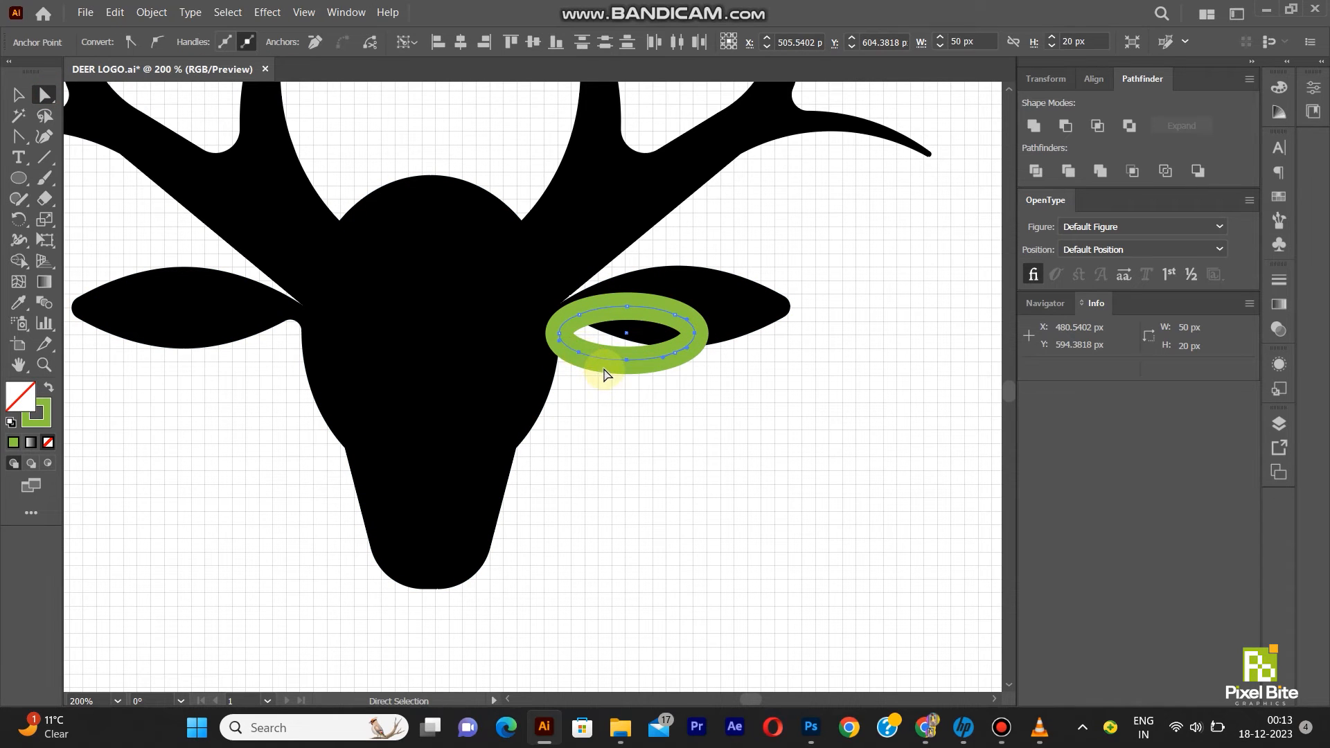
key(Delete)
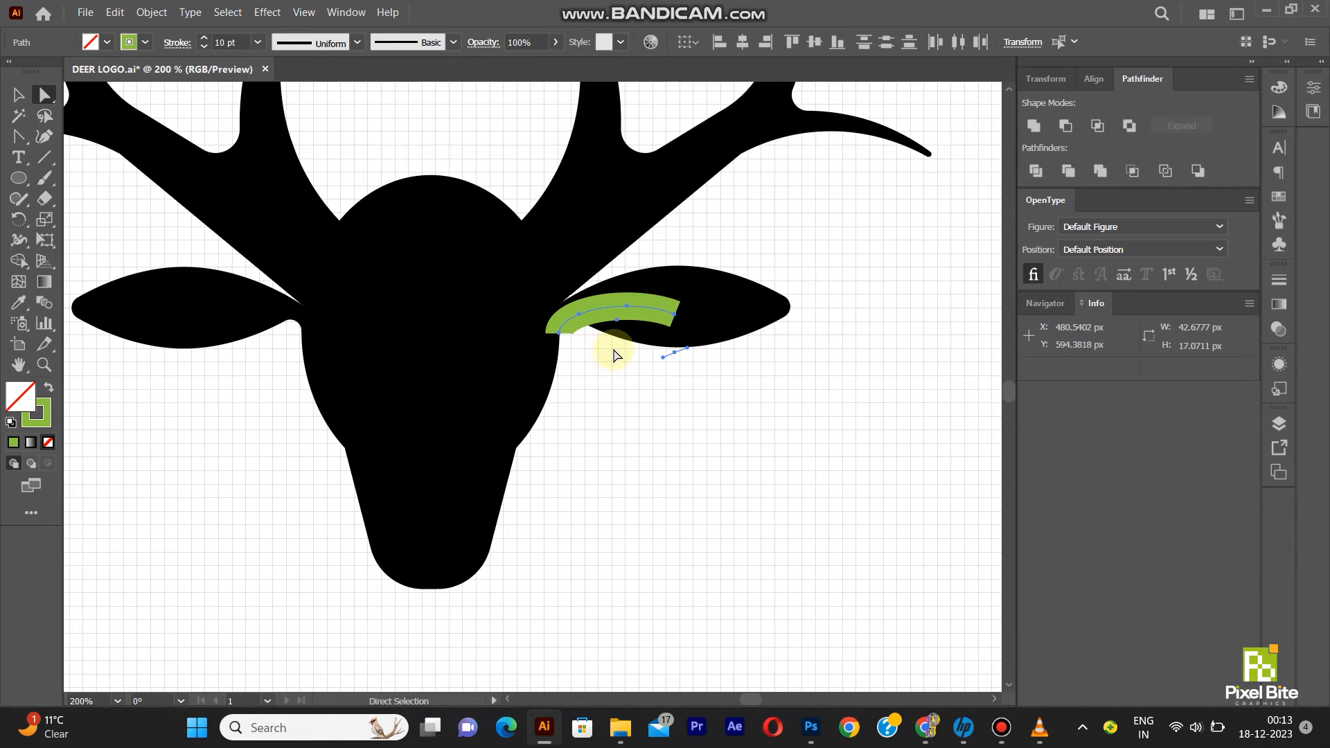
- Apply a tapered width profile to the green arc so it narrows toward the ear tip, and delete the stray leftover segment
click(177, 42)
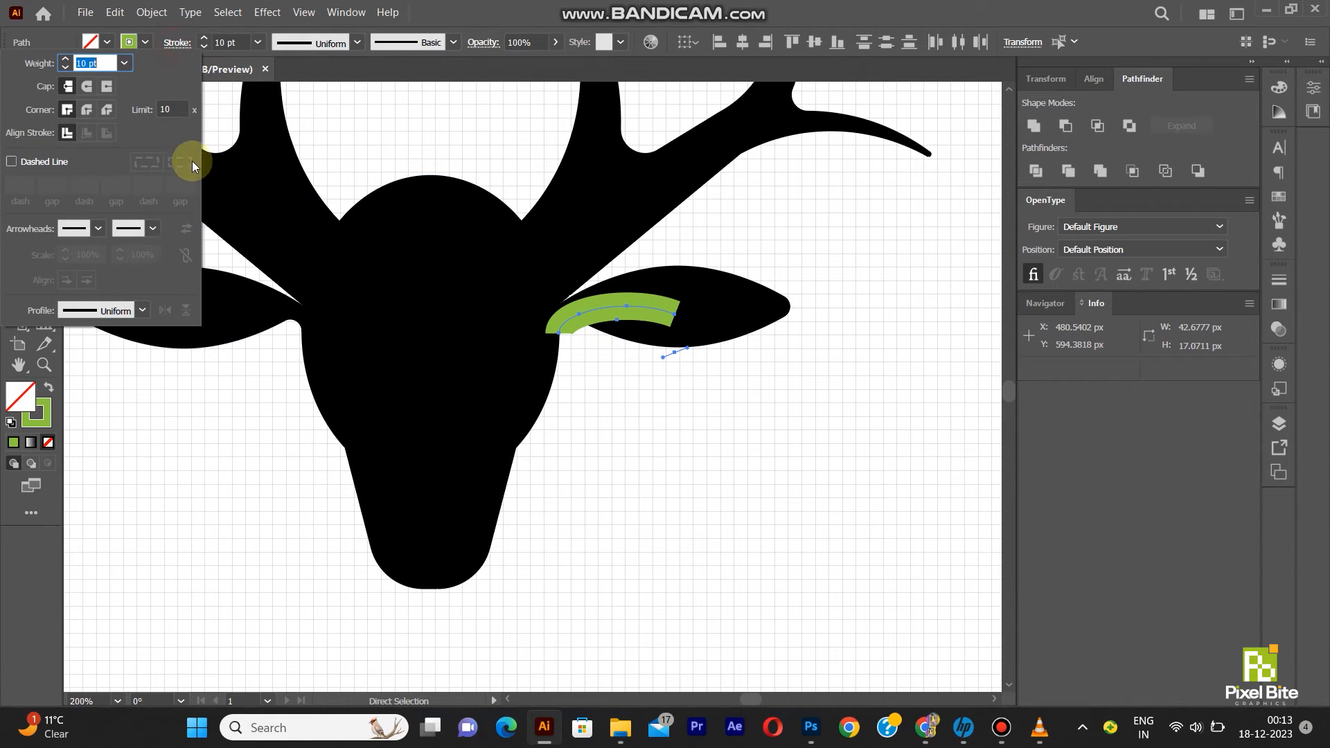
click(140, 311)
click(91, 442)
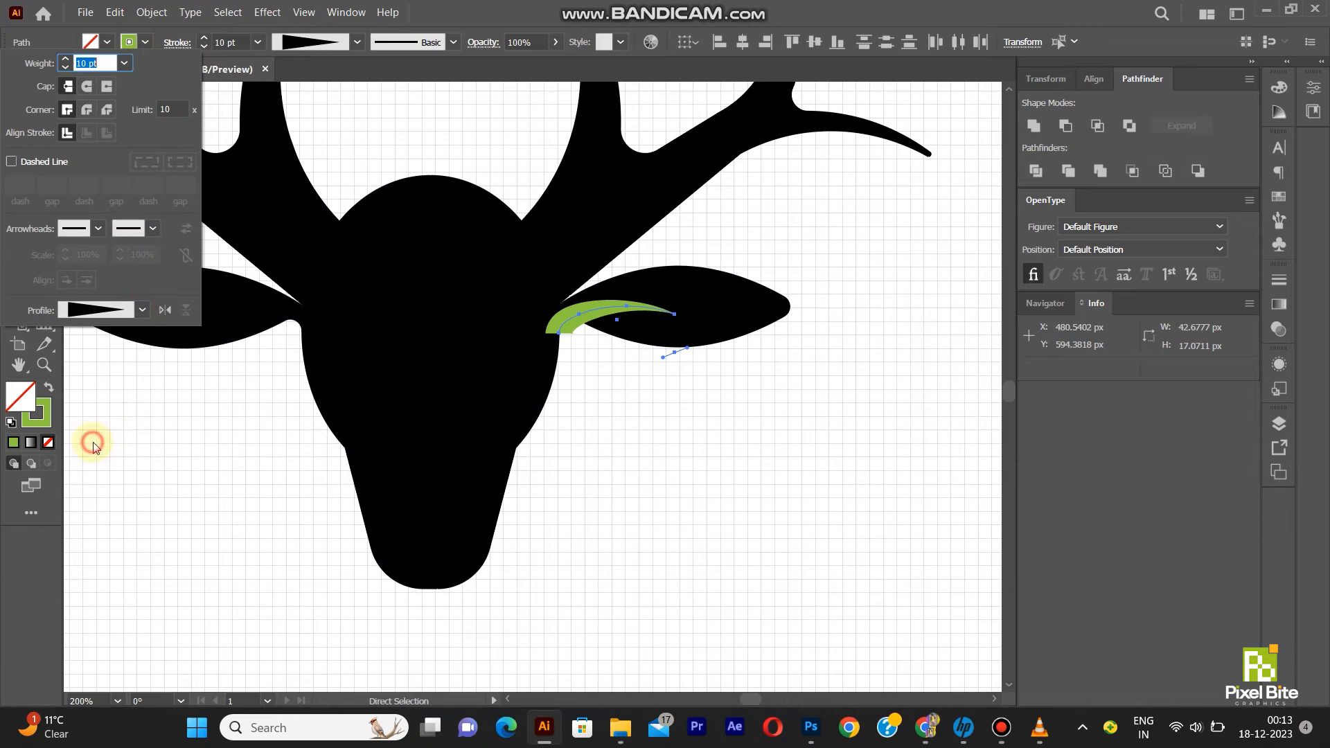
click(676, 355)
key(Delete)
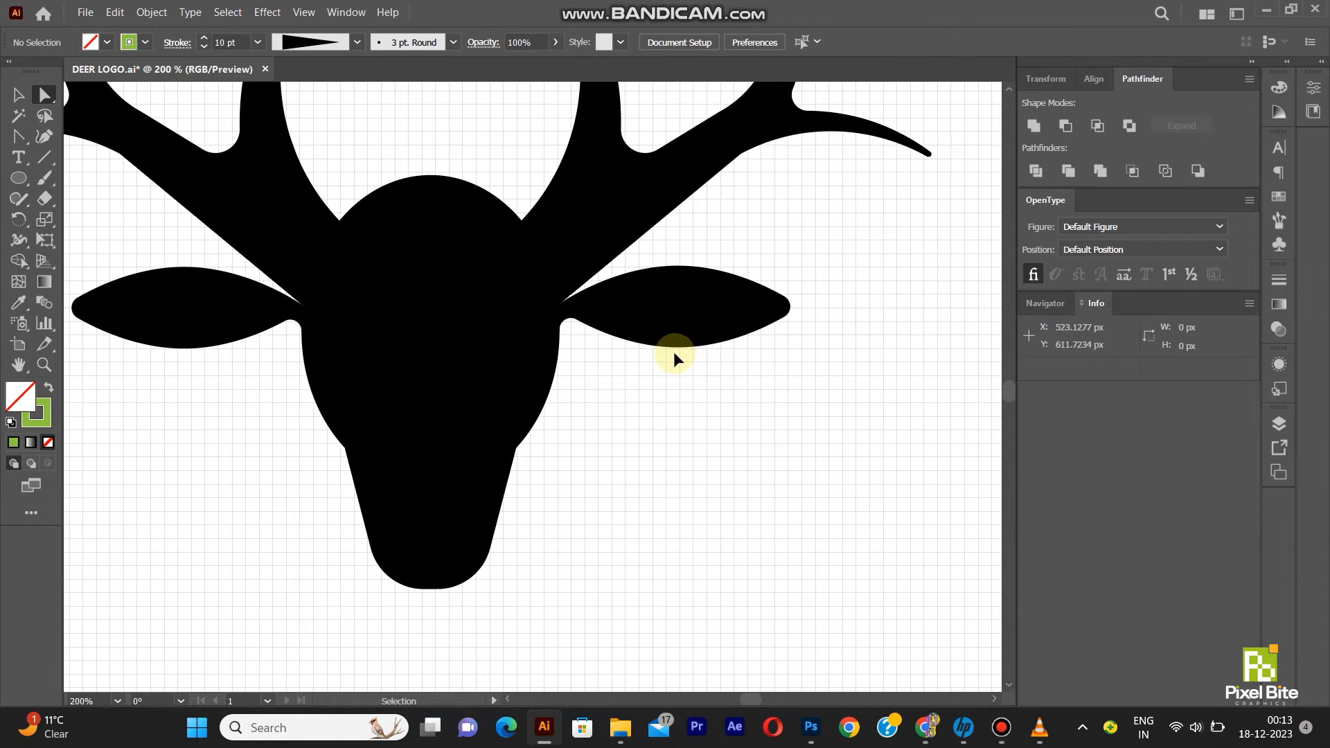
key(ctrl+z)
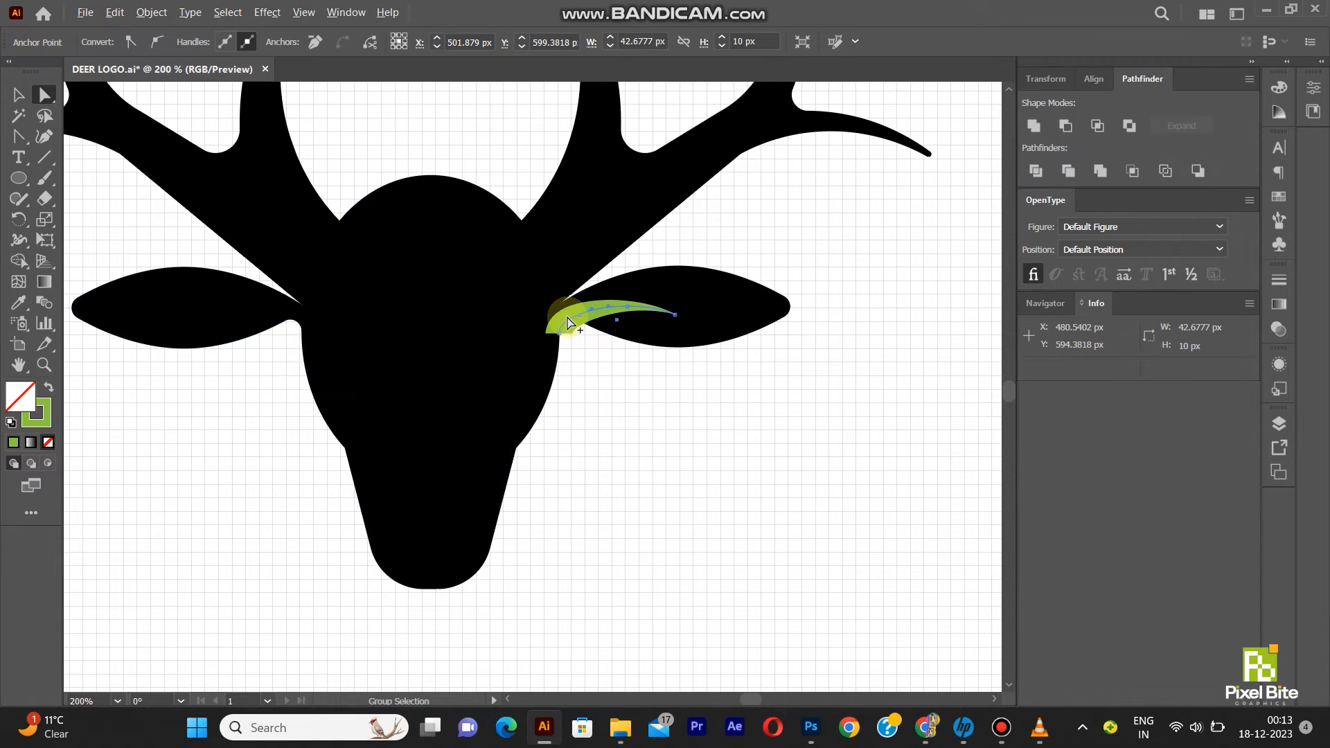
- Duplicate the tapered green arc horizontally onto the left ear
scroll(567, 322, up, 3)
scroll(567, 322, down, 2)
click(18, 94)
scroll(587, 307, down, 2)
scroll(613, 303, up, 1)
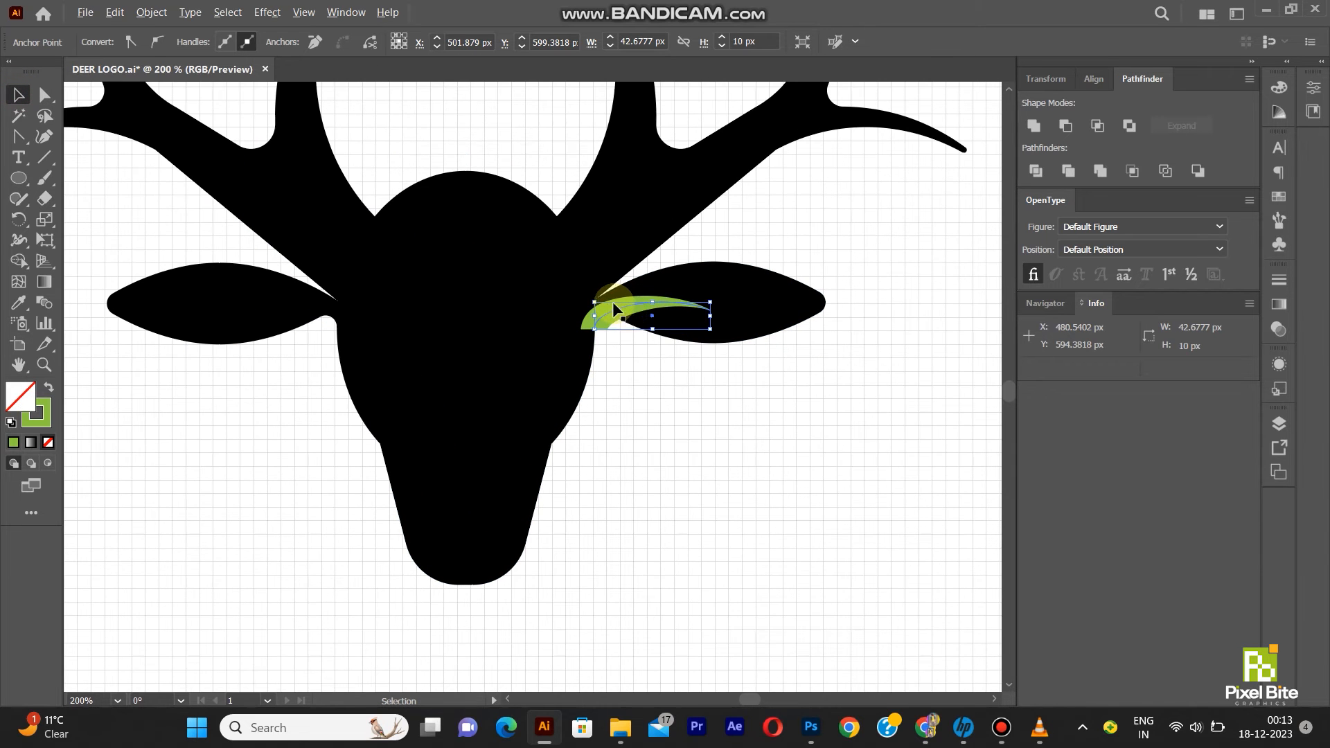
click(639, 316)
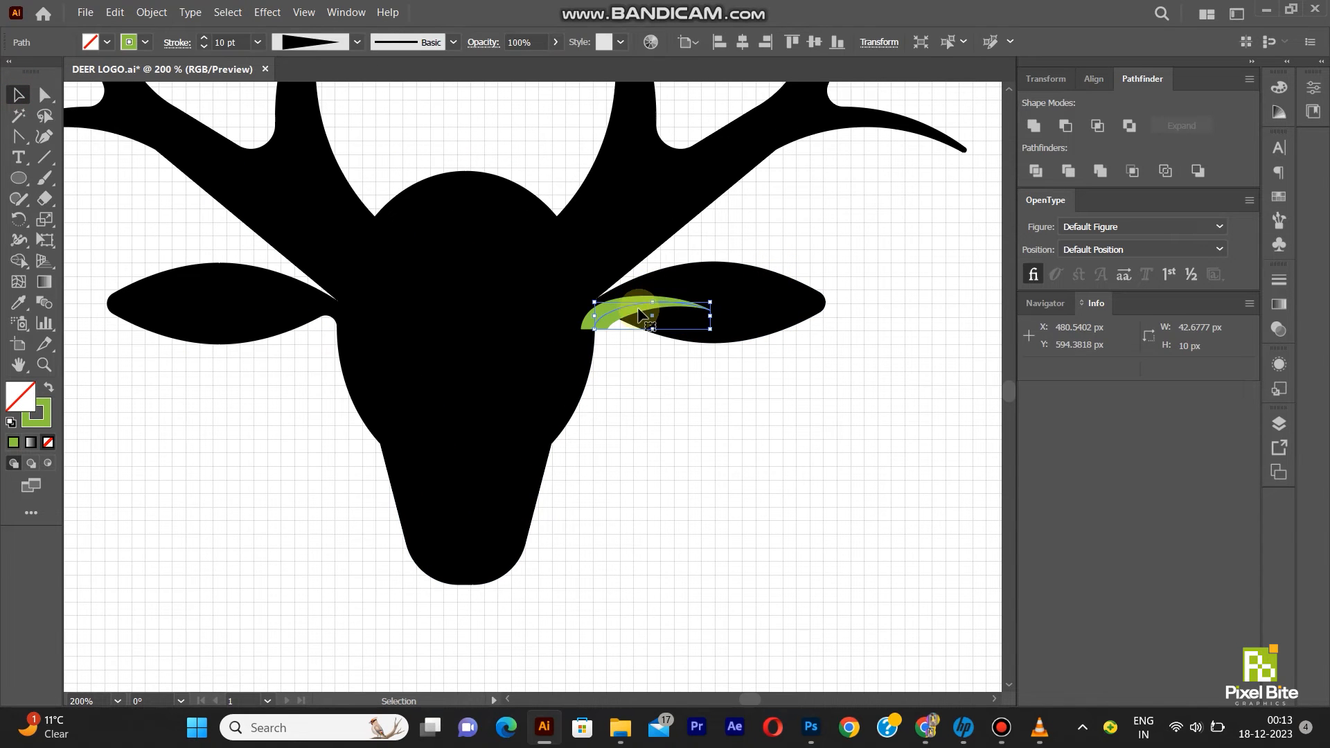
mouse_move(636, 307)
mouse_down()
mouse_move(299, 316)
mouse_move(297, 305)
mouse_up()
key(ctrl+z)
mouse_move(618, 313)
mouse_down()
mouse_move(270, 312)
mouse_move(284, 315)
mouse_up()
- Reflect the duplicated arc across the vertical axis
right_click(280, 307)
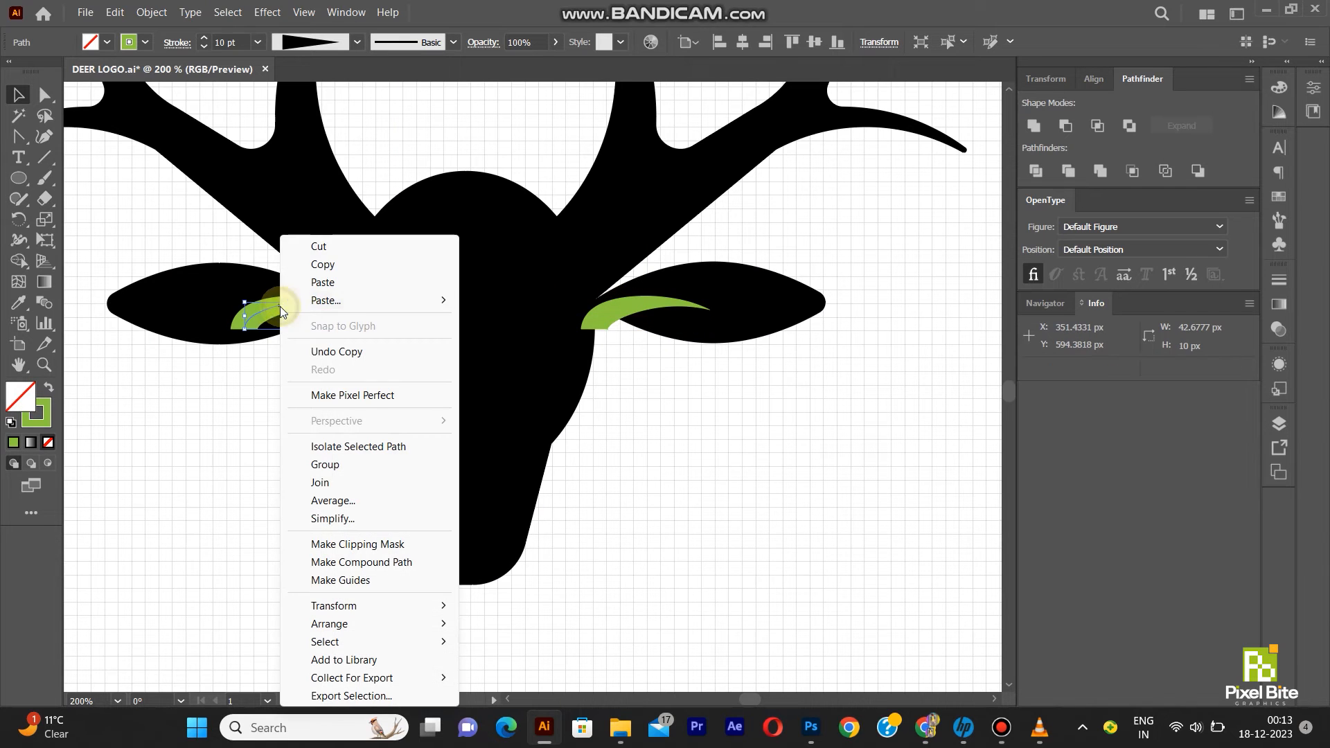
click(340, 607)
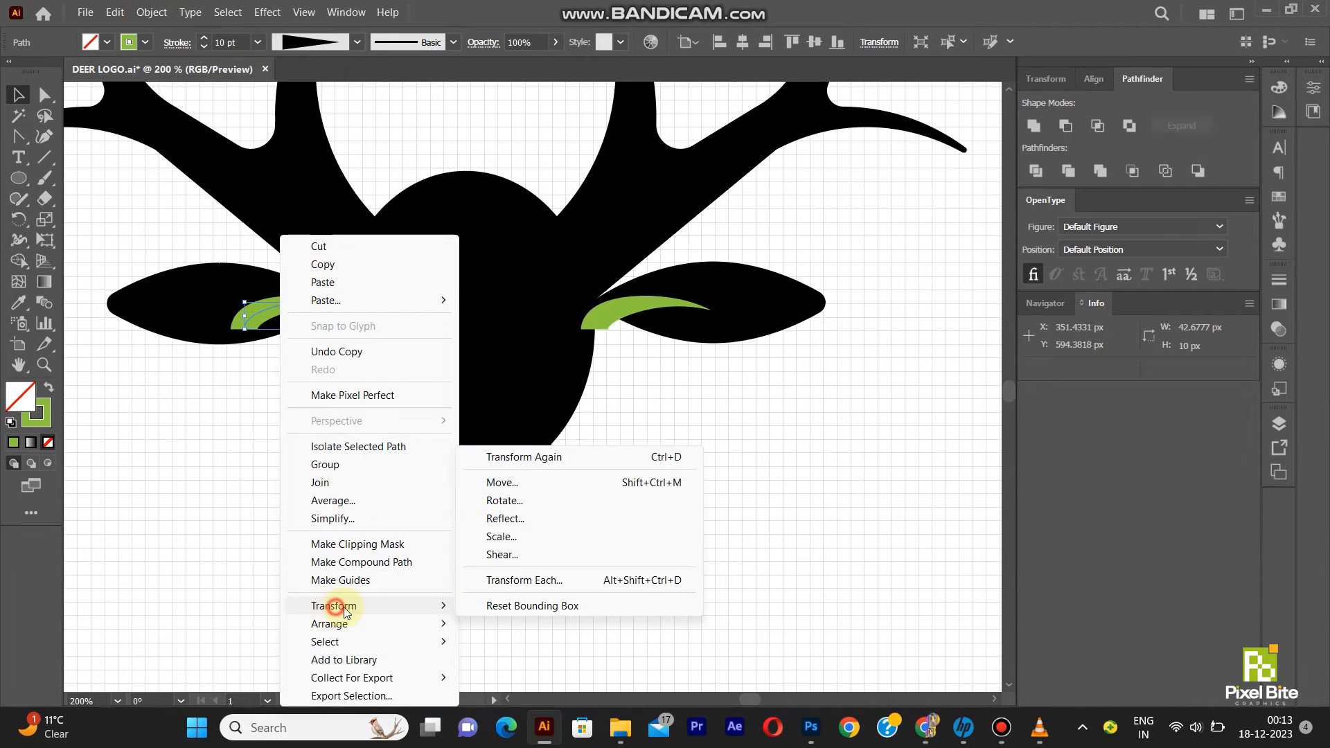
click(510, 519)
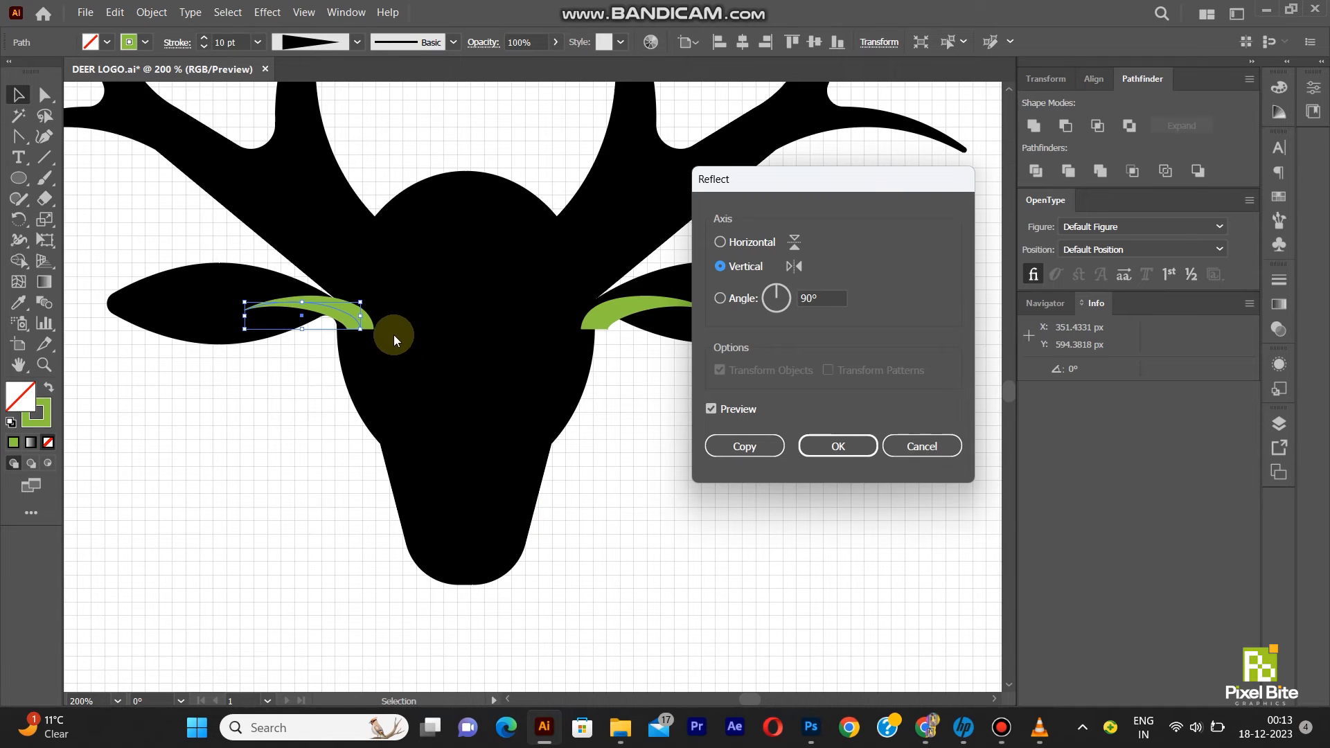
click(857, 447)
- Move the reflected arc so its thick end meets the head's left edge, and deselect it
mouse_move(340, 309)
mouse_down()
mouse_move(304, 308)
mouse_move(319, 309)
mouse_up()
scroll(323, 310, up, 3)
scroll(329, 313, up, 3)
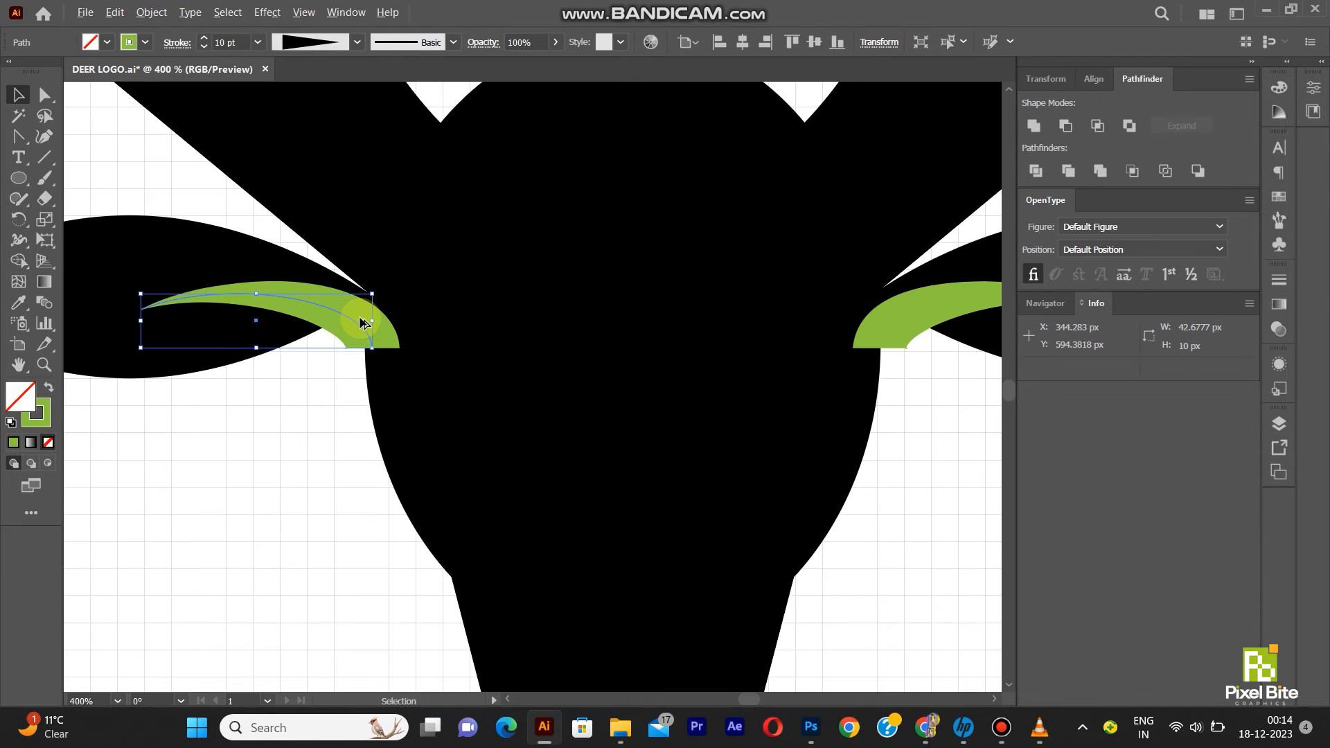
scroll(372, 338, up, 2)
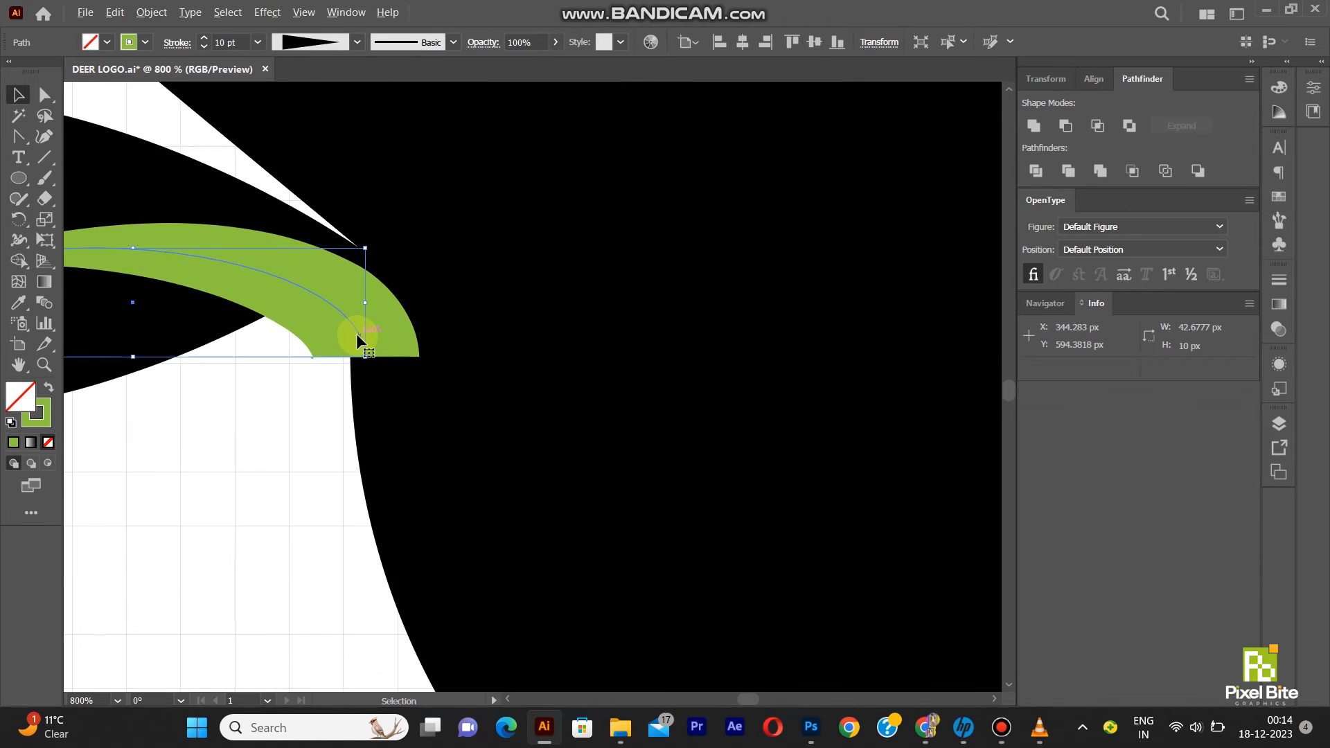
drag(358, 338, 348, 330)
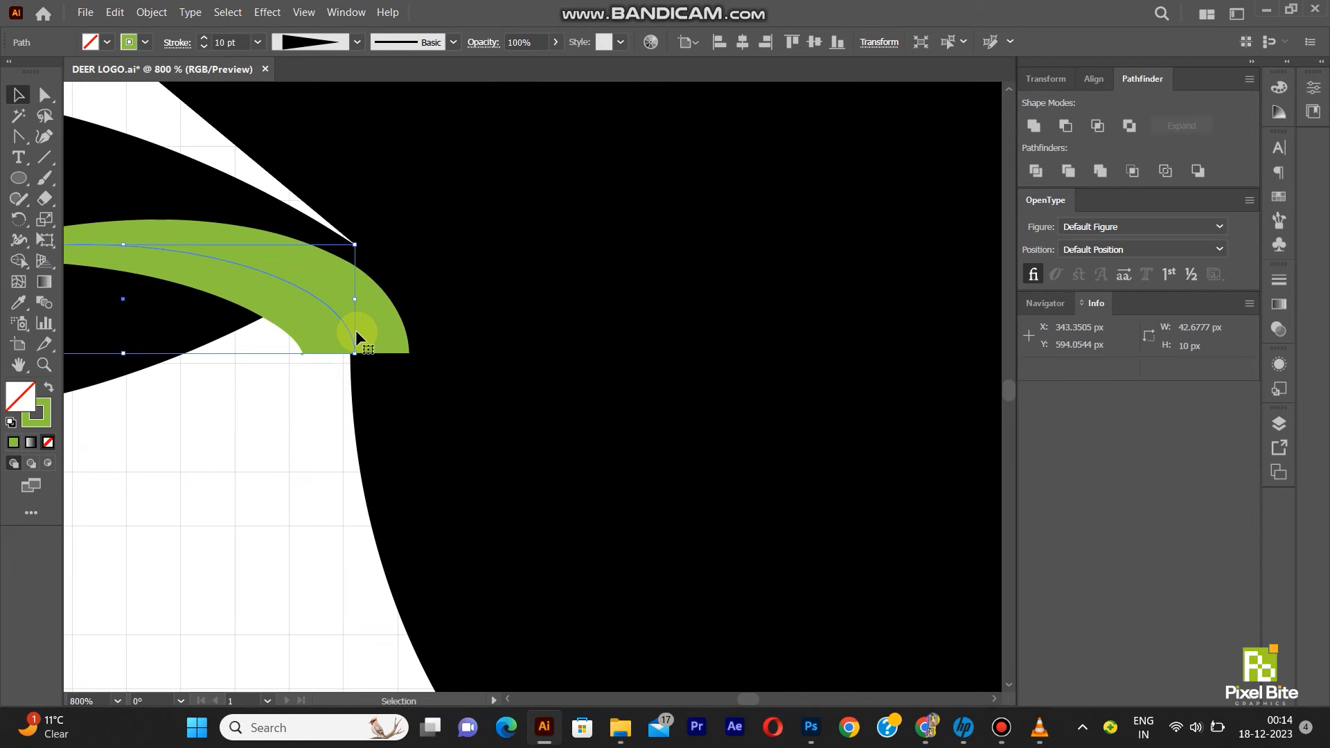
scroll(351, 326, down, 5)
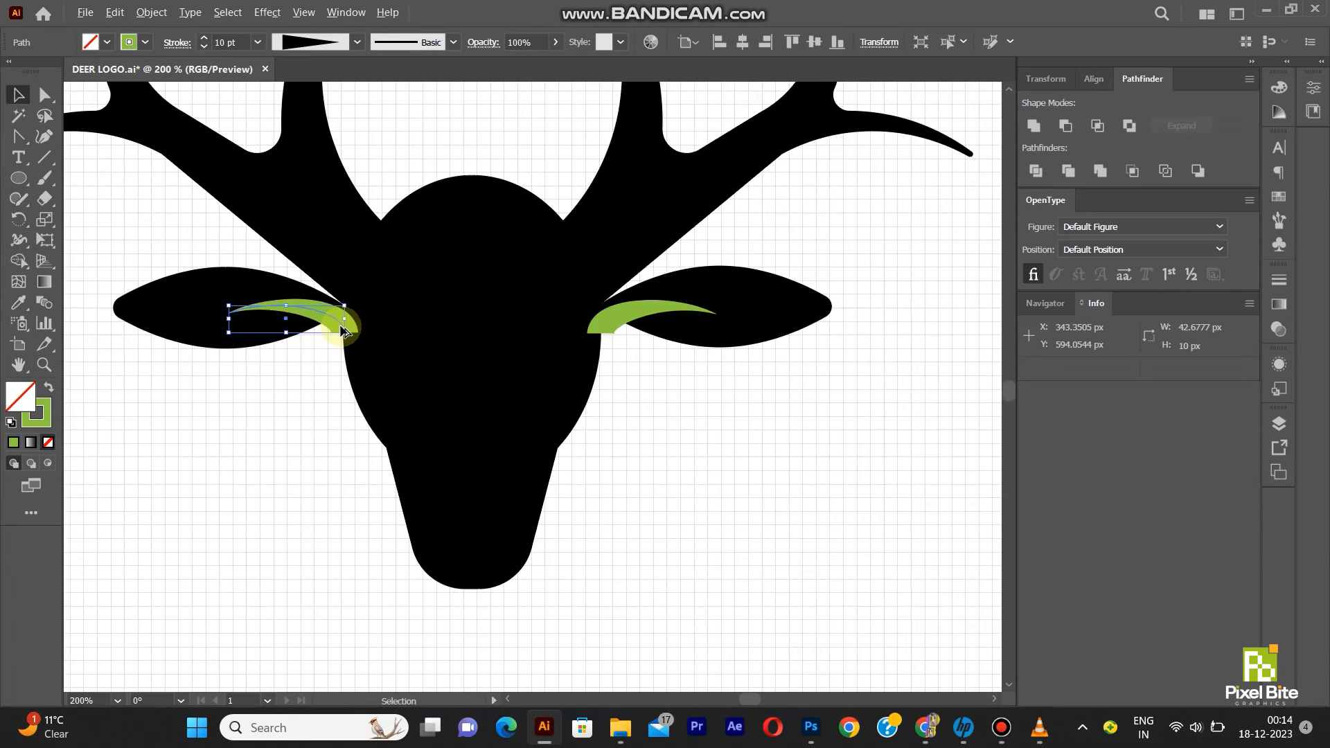
scroll(553, 422, down, 1)
click(579, 420)
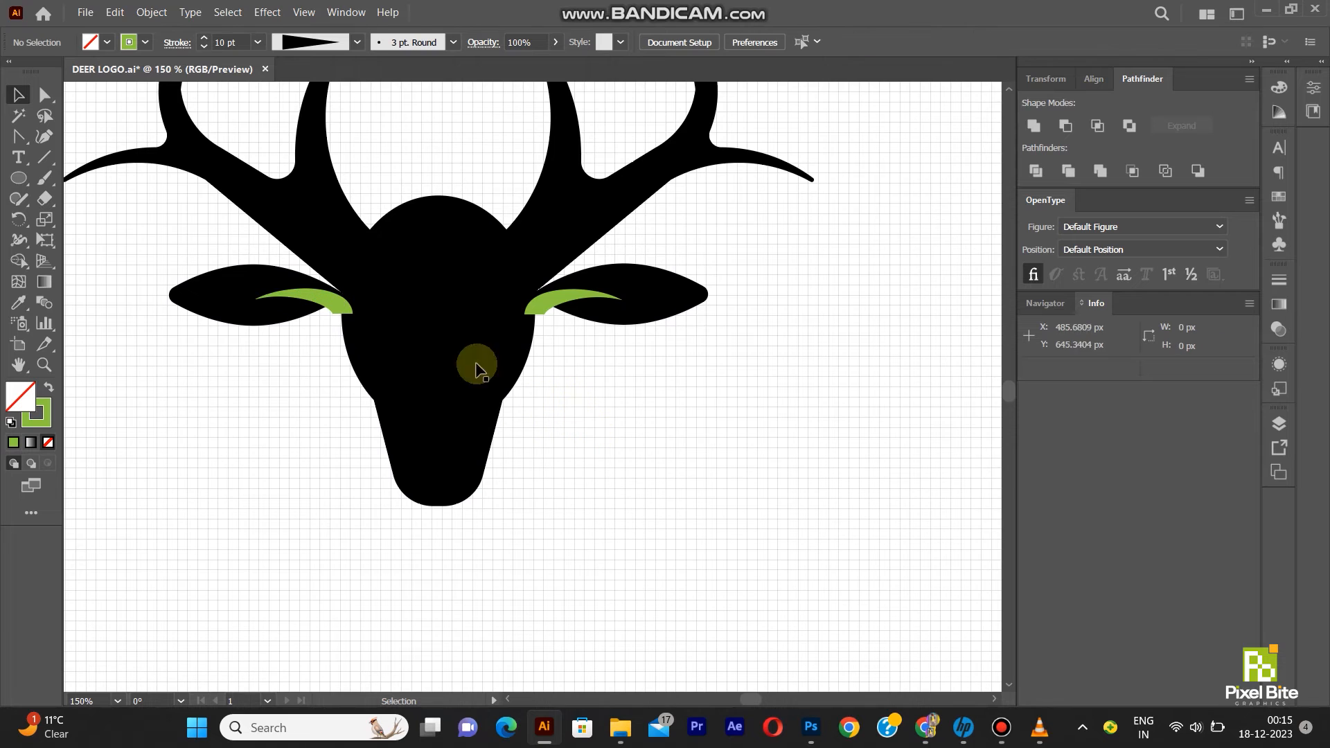
- Create a 95 × 115 px ellipse with the green outline and no fill
click(17, 178)
click(567, 330)
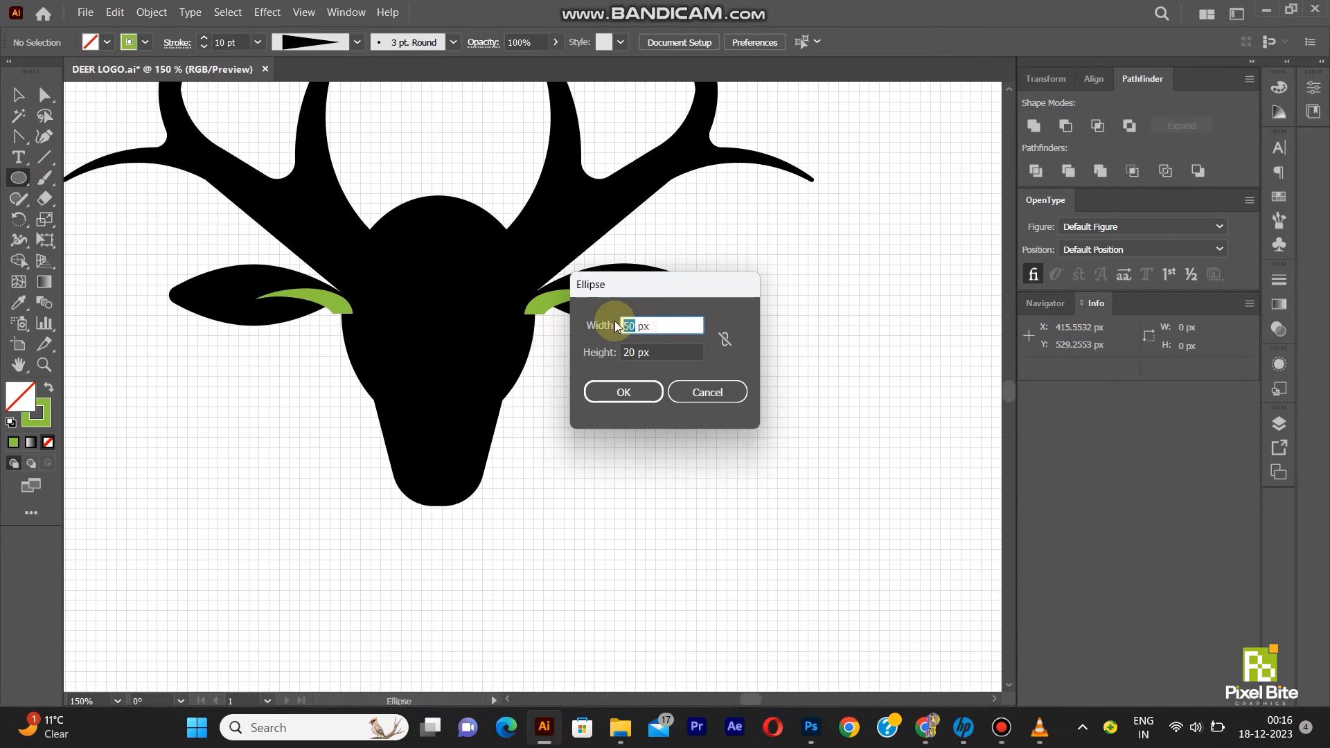
drag(637, 350, 622, 352)
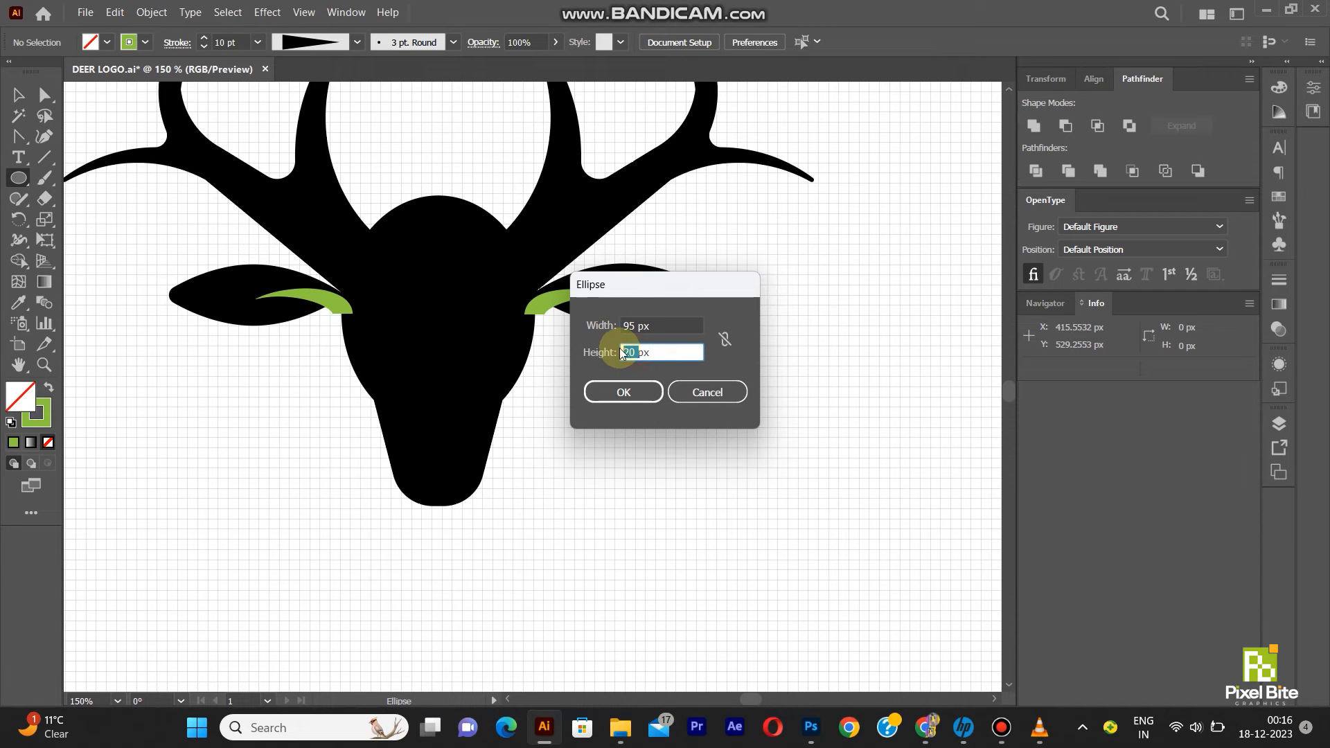
click(639, 394)
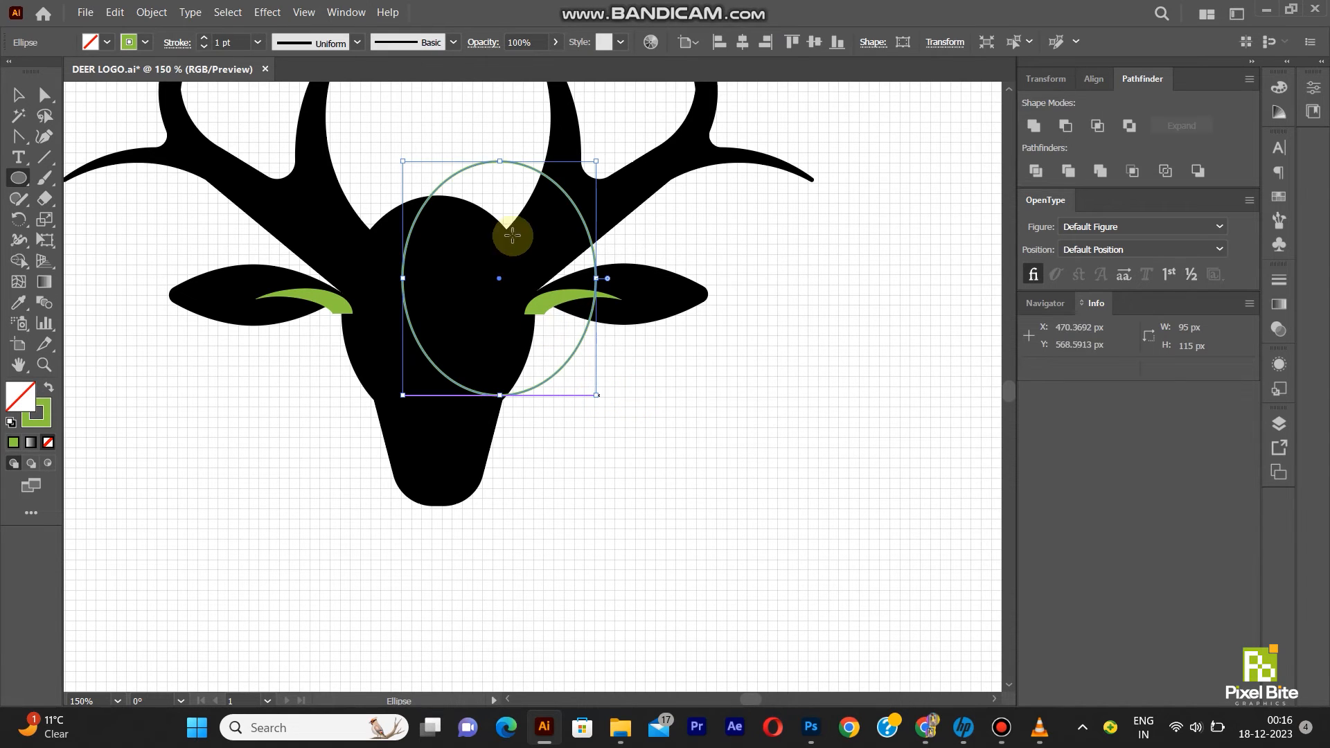
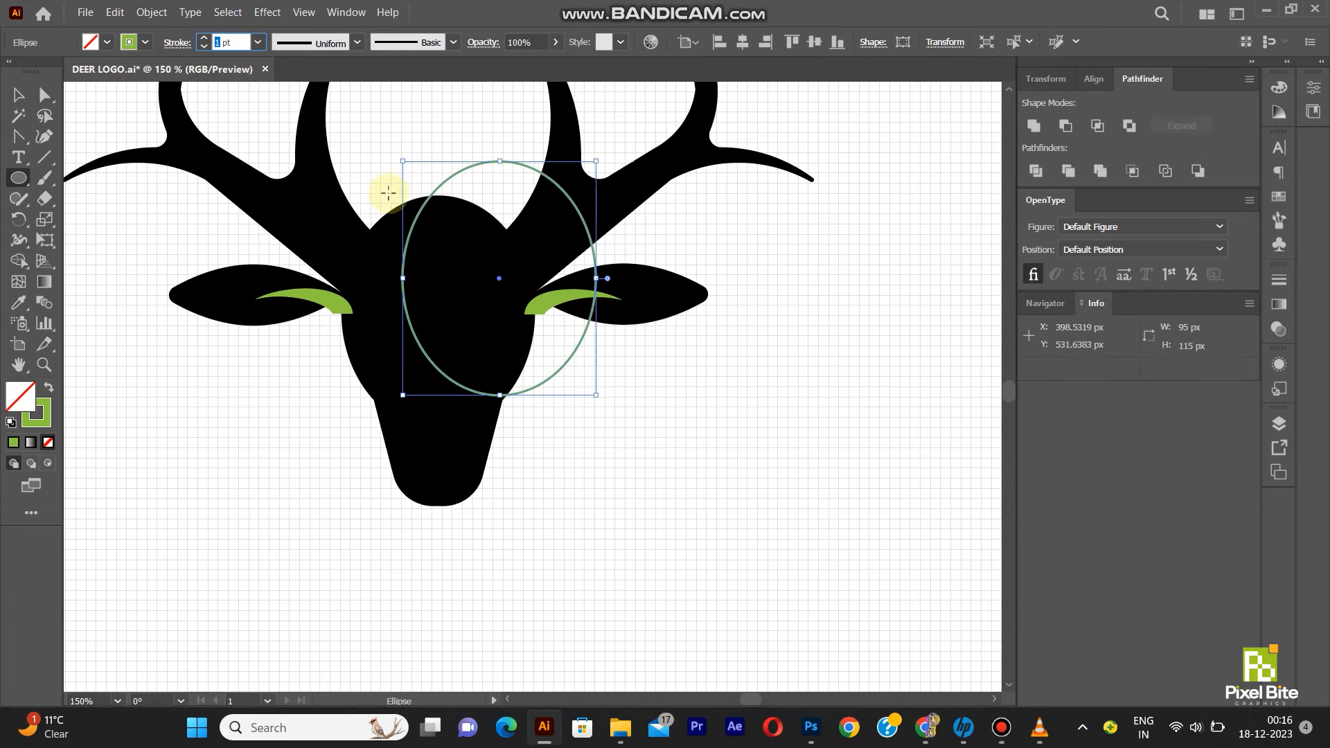
- Align the new ellipse over the head's outline and set its stroke weight to 10 pt
key(v)
drag(524, 170, 434, 203)
scroll(434, 202, up, 2)
scroll(433, 203, up, 3)
scroll(436, 201, down, 3)
scroll(437, 199, up, 1)
scroll(437, 199, down, 1)
click(222, 42)
text(0)
key(Return)
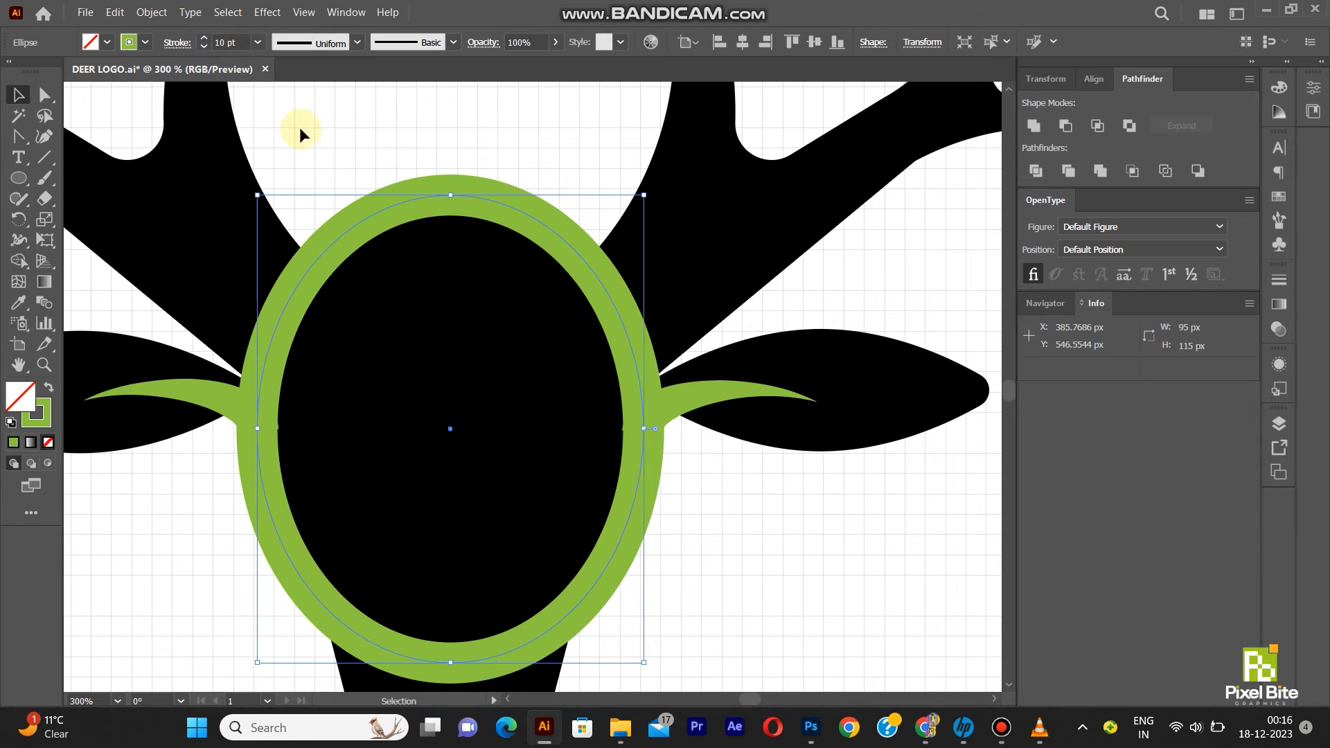
- Add anchor points to the green head ellipse midway between its existing anchors
click(151, 11)
mouse_move(254, 409)
click(505, 534)
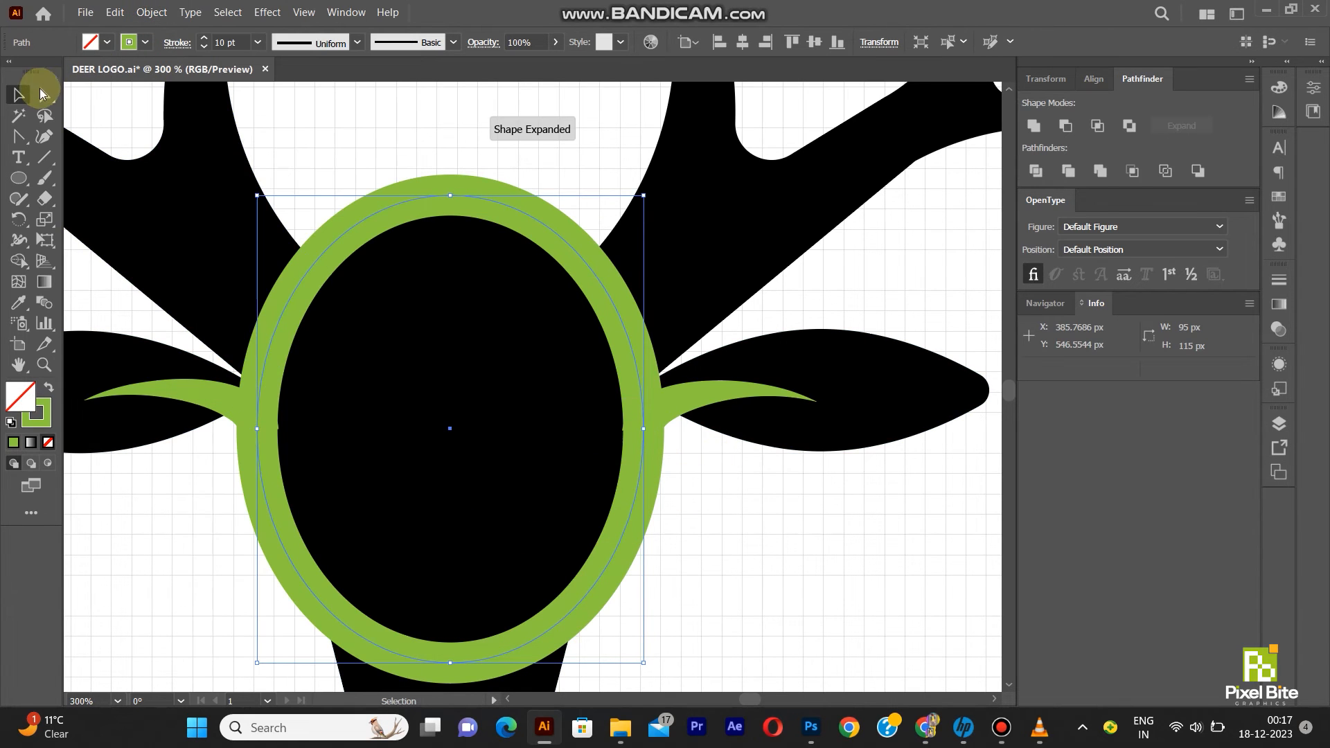
- Delete the side and lower anchor points of the green head ellipse, keeping only the arc over the top of the head
click(39, 92)
scroll(505, 379, down, 2)
scroll(511, 380, up, 1)
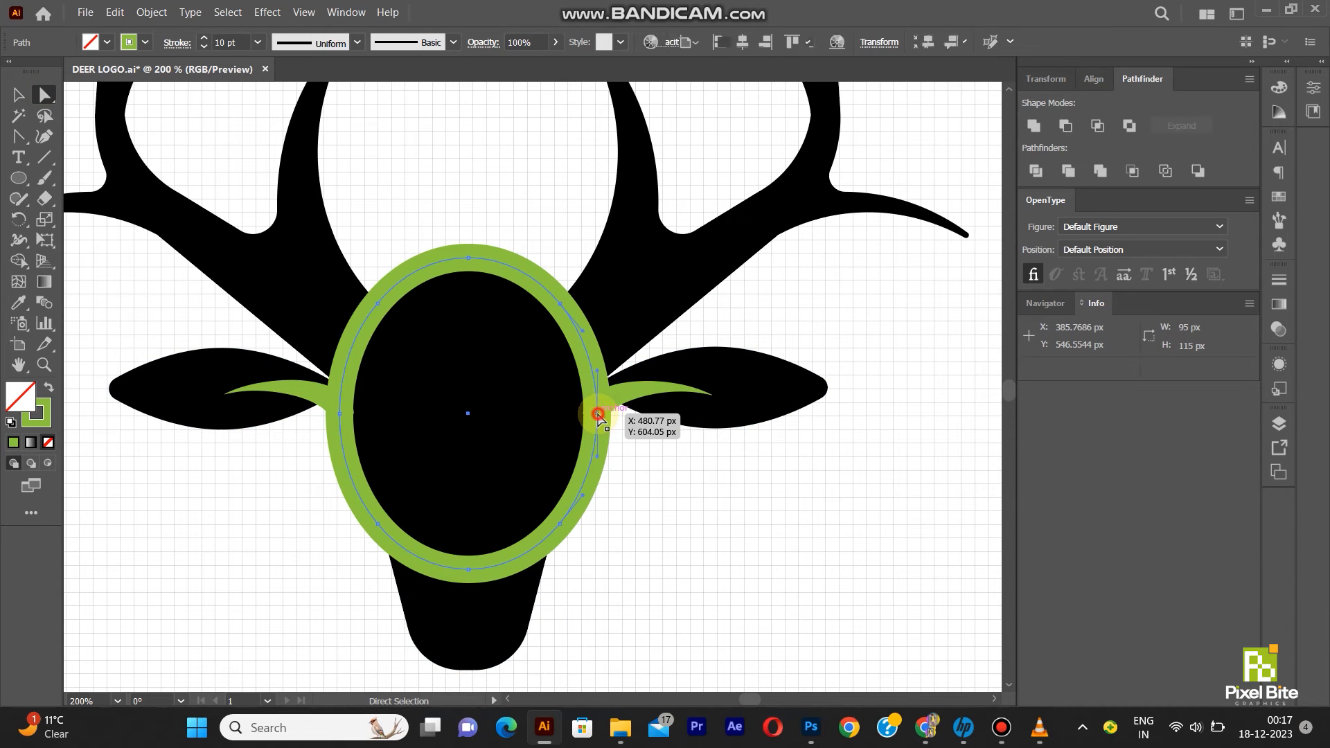
click(598, 415)
click(554, 528)
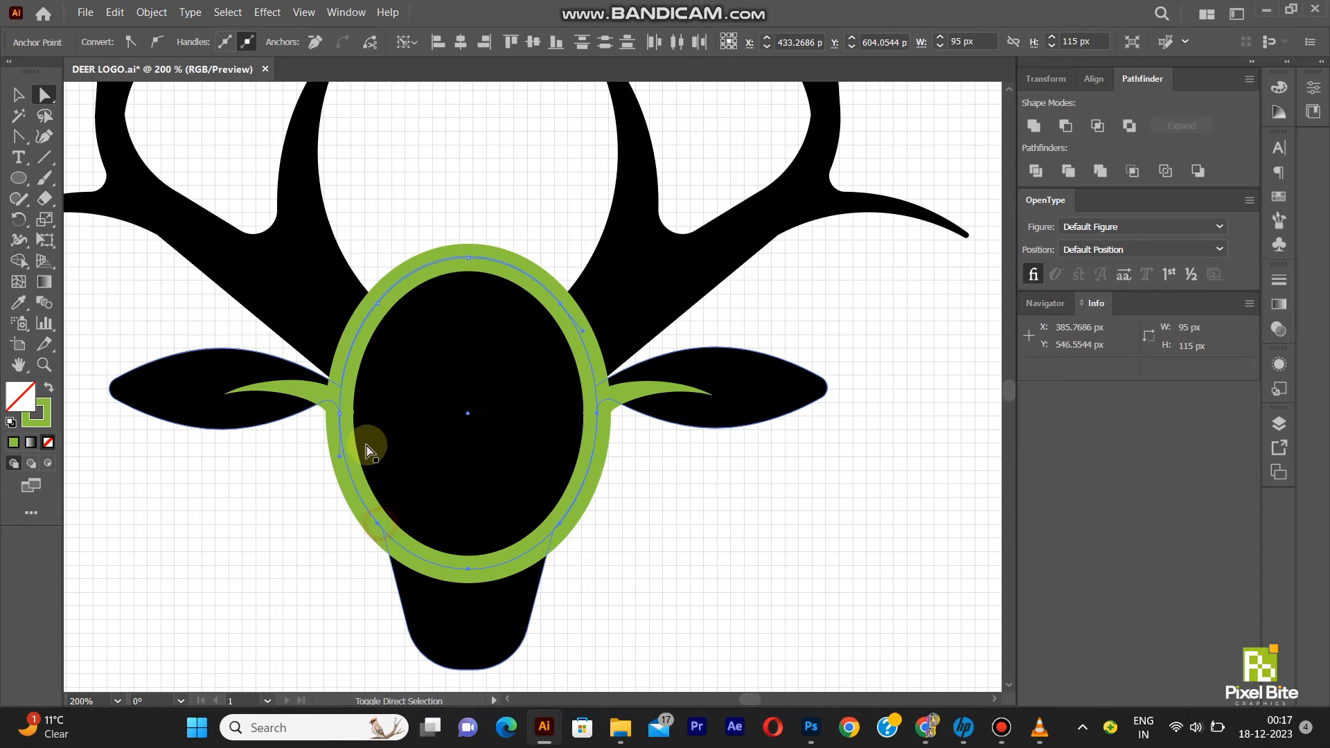
drag(341, 418, 367, 433)
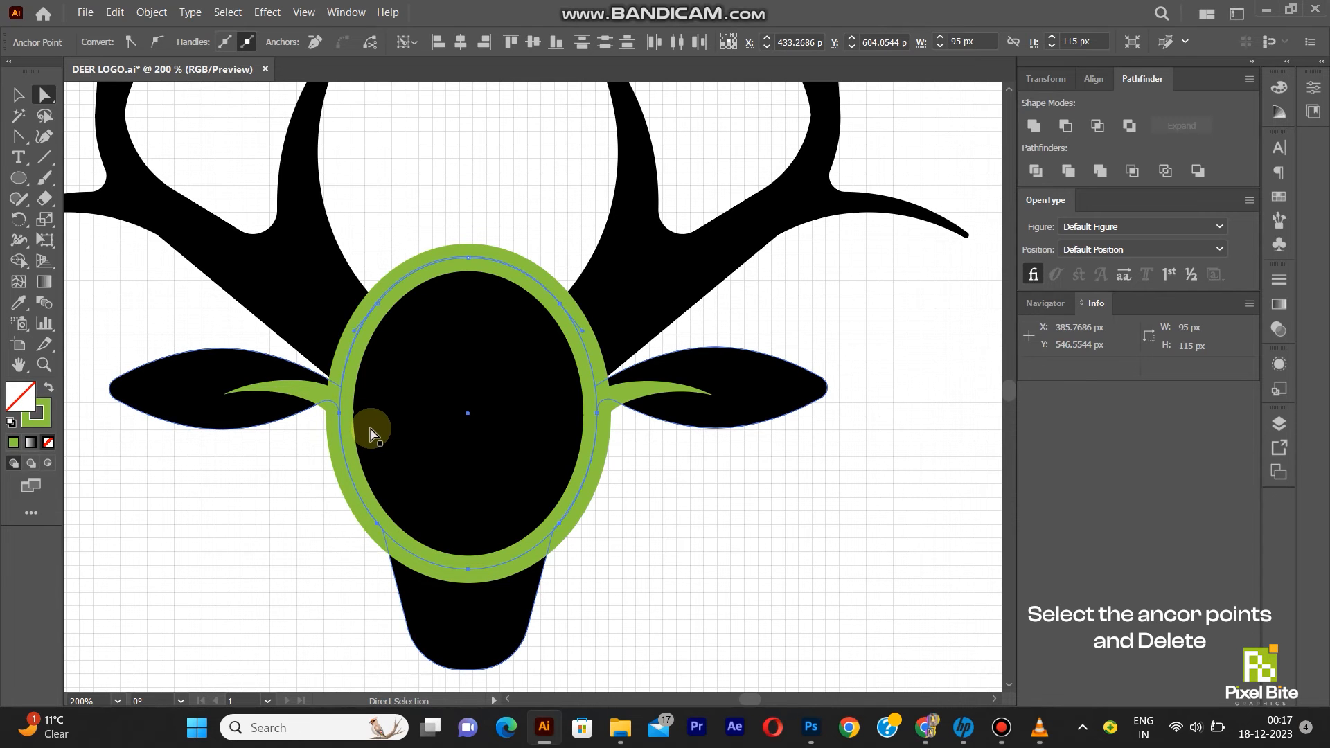
key(Delete)
- Apply the lens-shaped width profile, tapered at both ends, to the green arc above the head
click(178, 43)
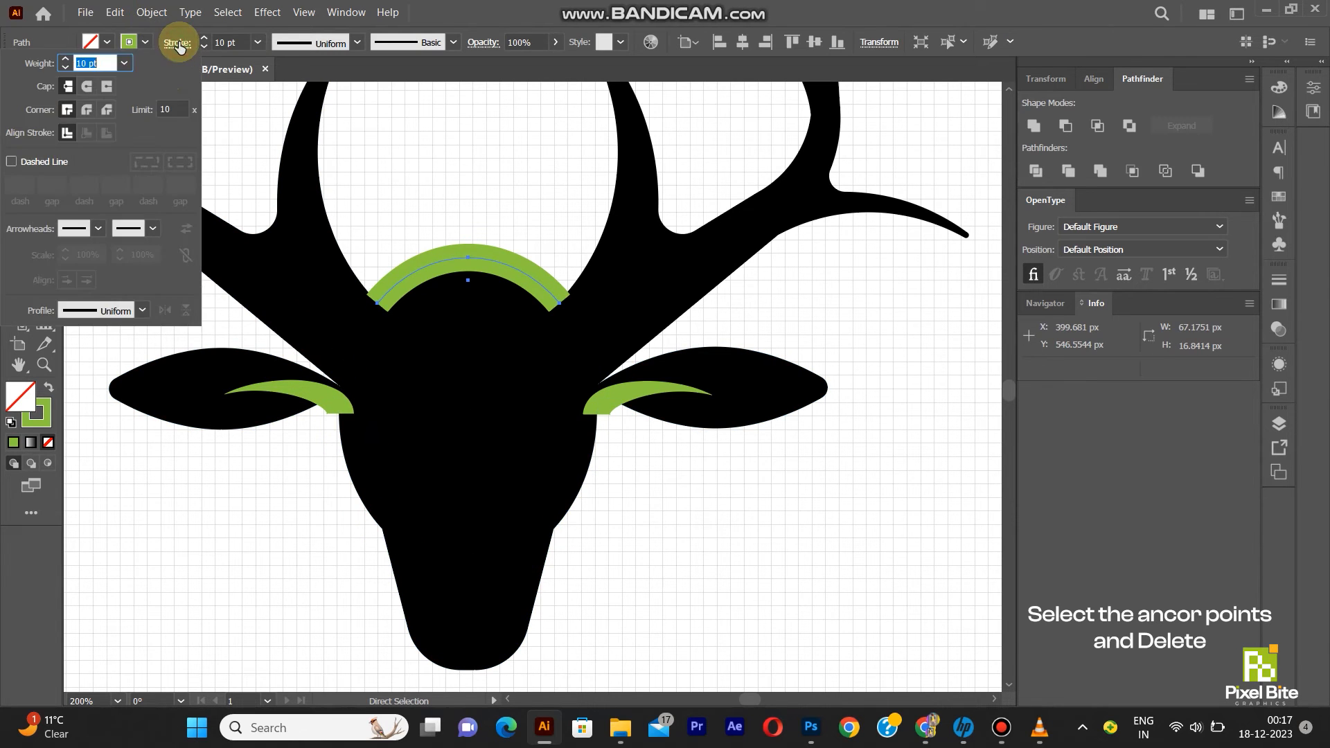
click(147, 315)
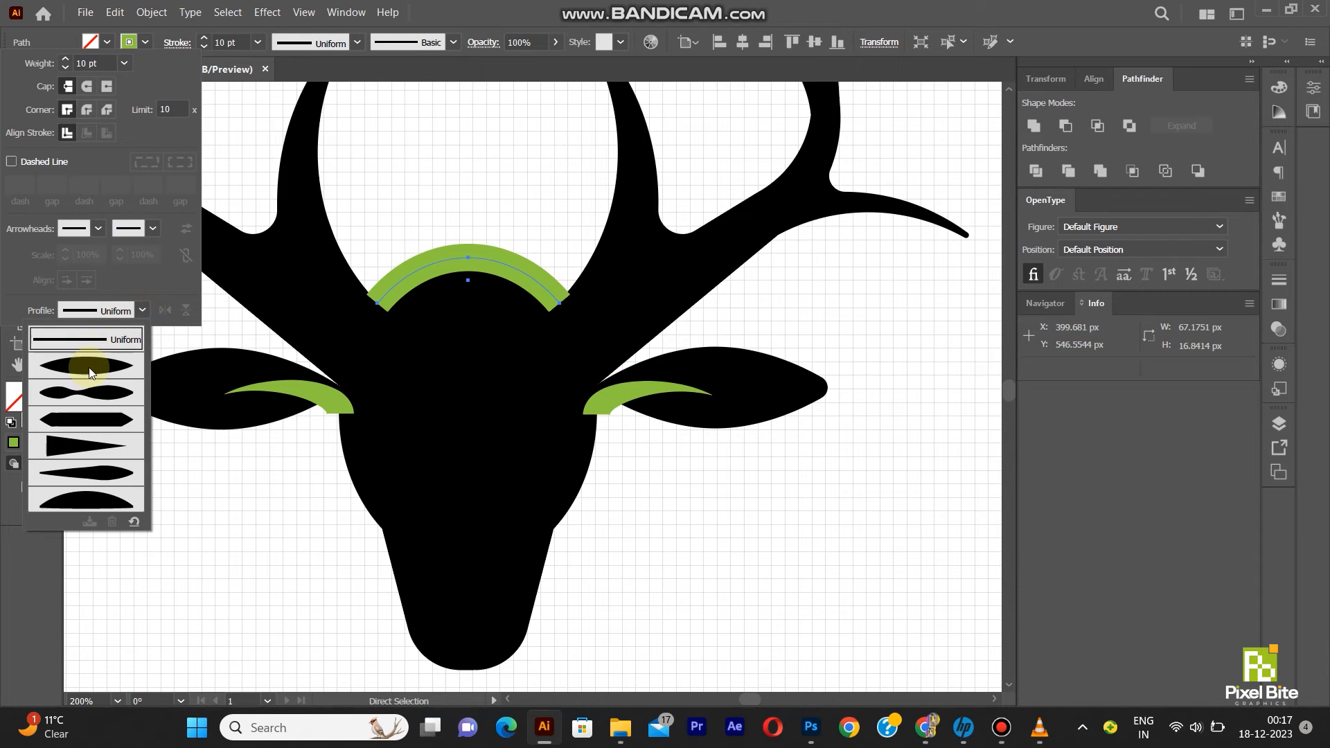
click(88, 367)
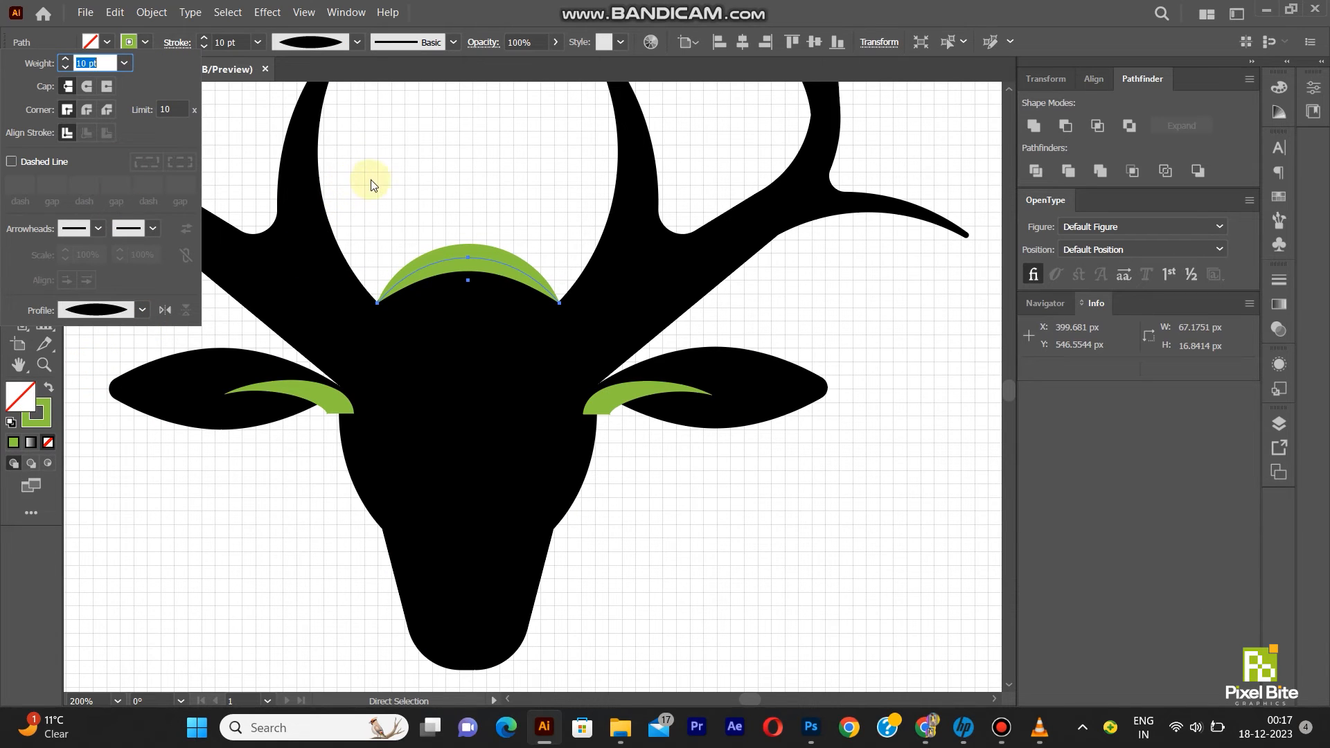
click(320, 397)
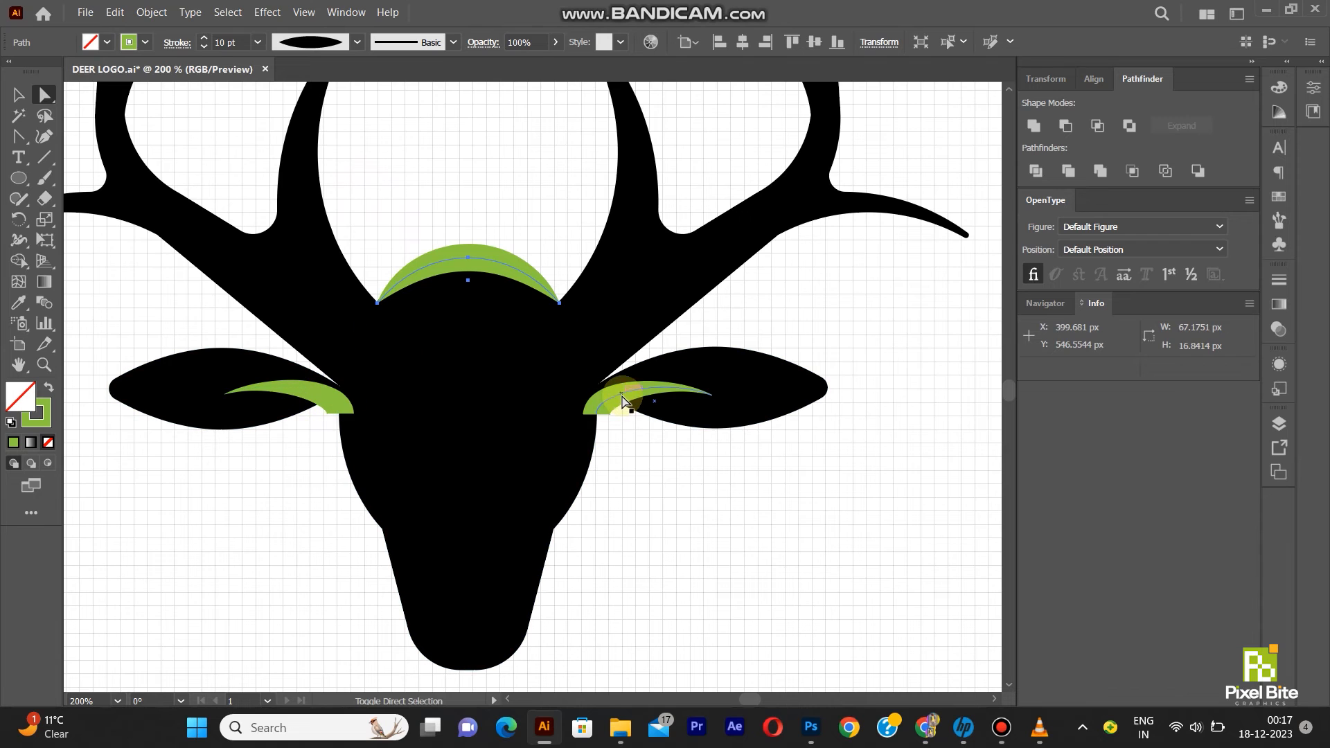
- Select the head arc and both ear arcs together and convert their strokes to filled outlines with Outline Stroke
click(613, 398)
click(20, 94)
shift+click(305, 388)
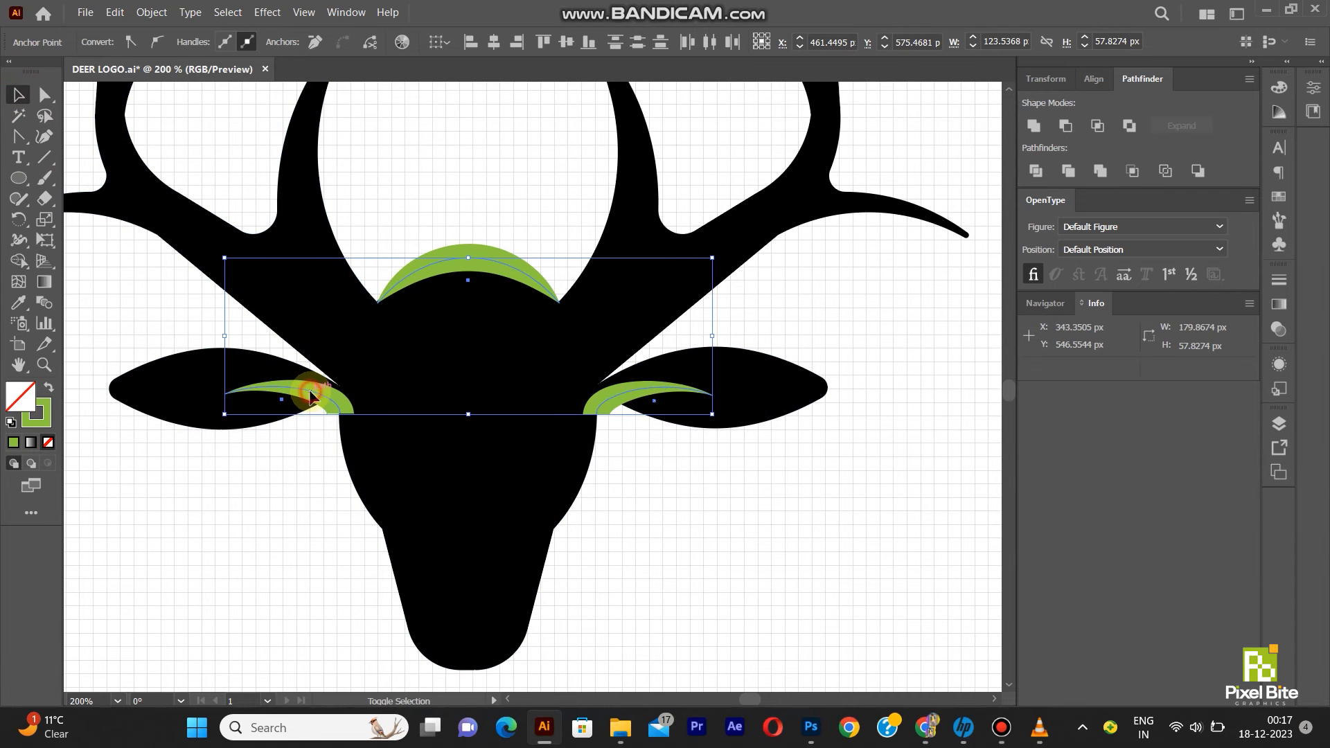
click(150, 14)
mouse_move(354, 412)
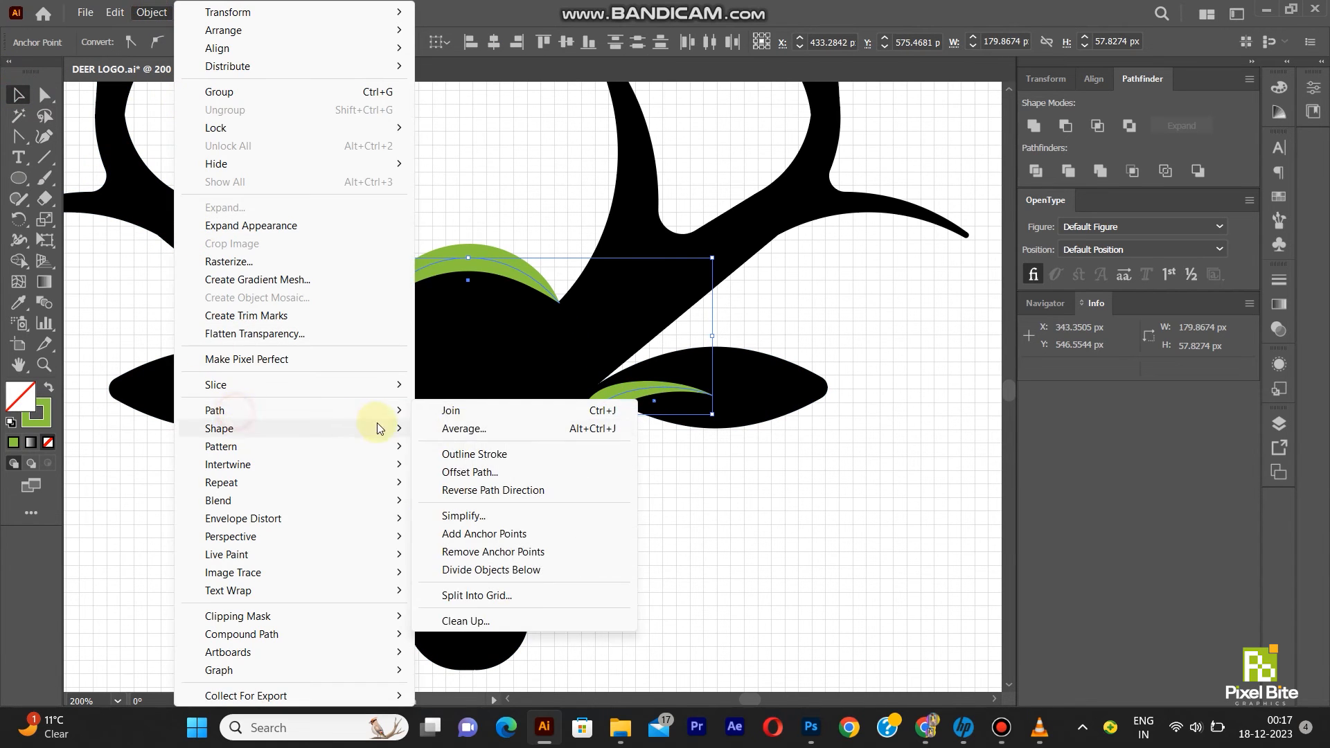
click(482, 458)
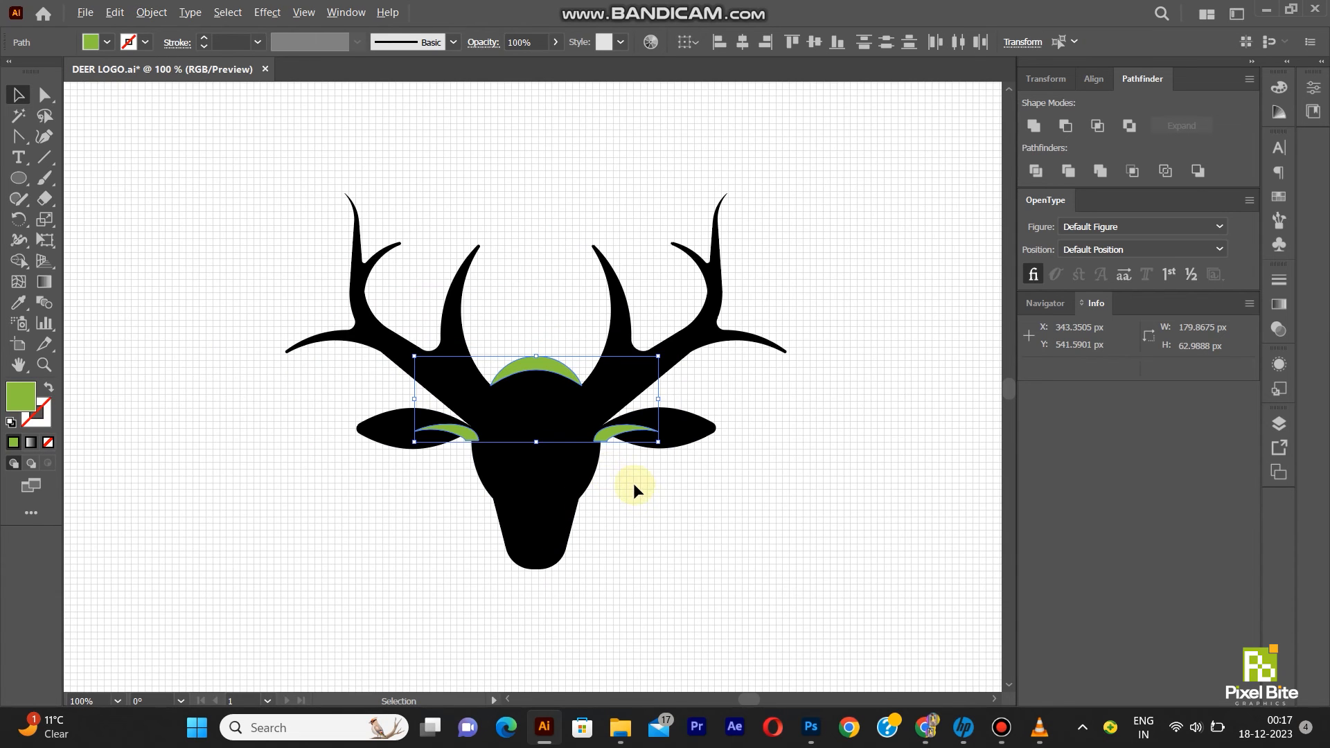
- Subtract the green shapes from the black deer silhouette with Minus Front, deselect it and save the document
key(ctrl+equal)
key(ctrl+a)
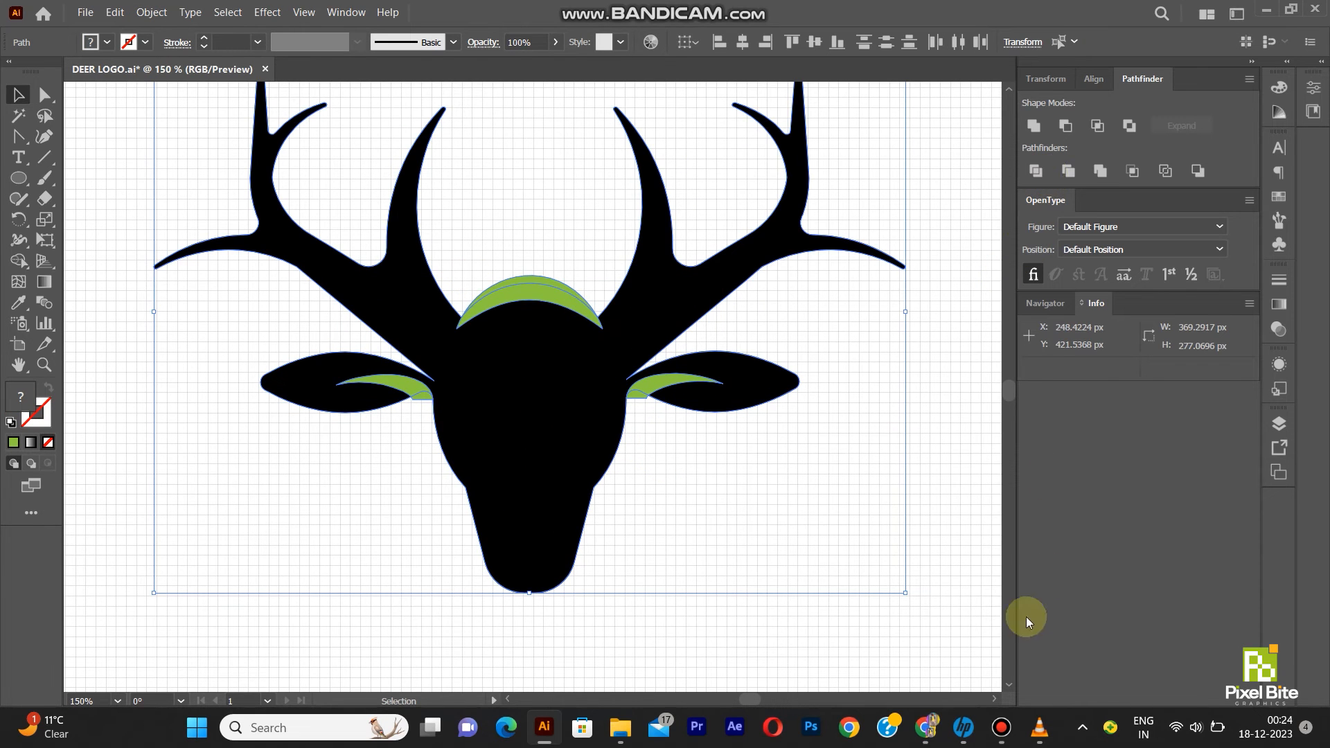
click(1067, 127)
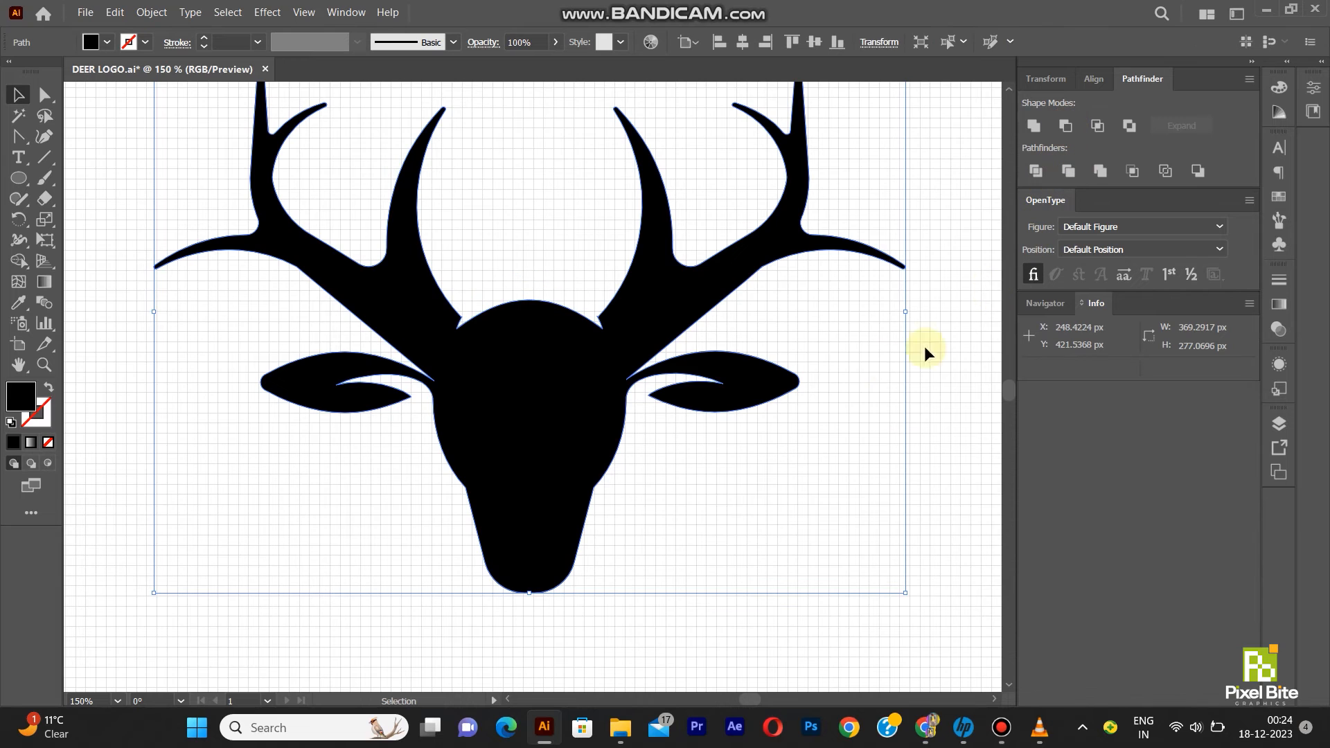
click(974, 572)
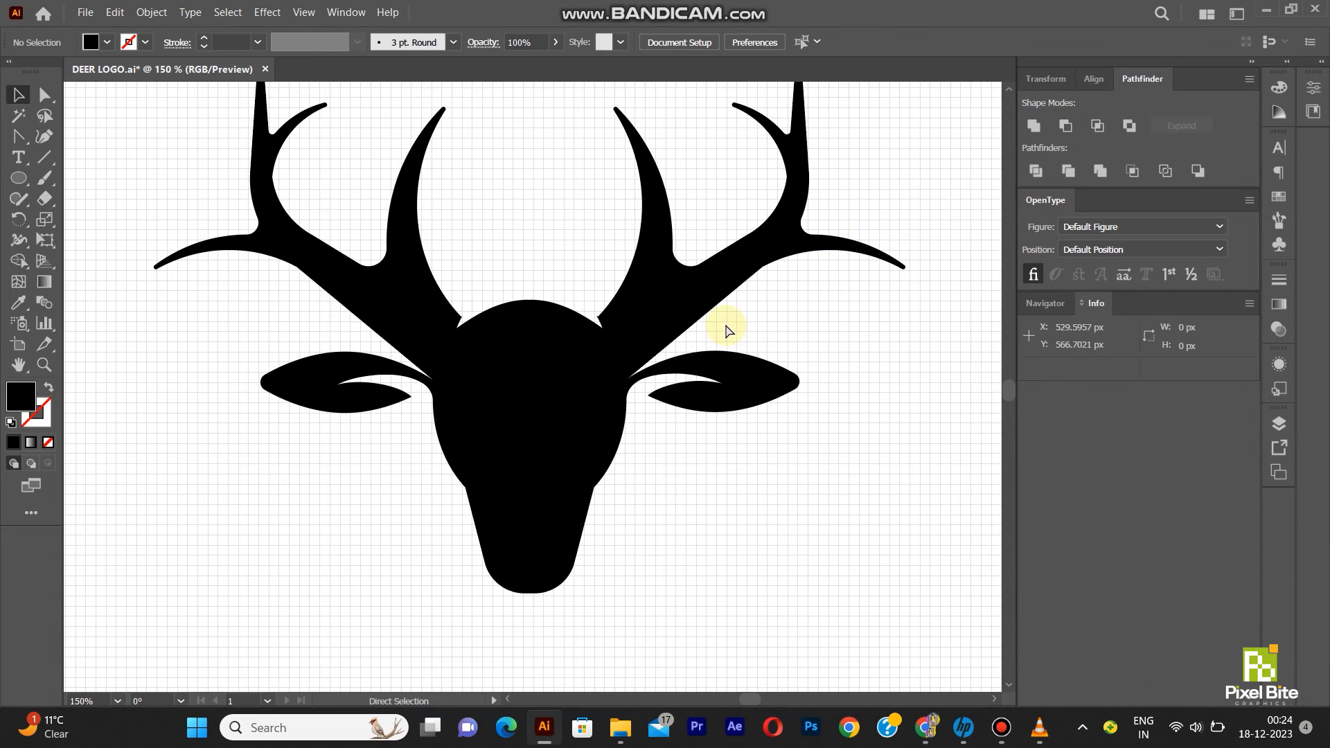
key(ctrl+s)
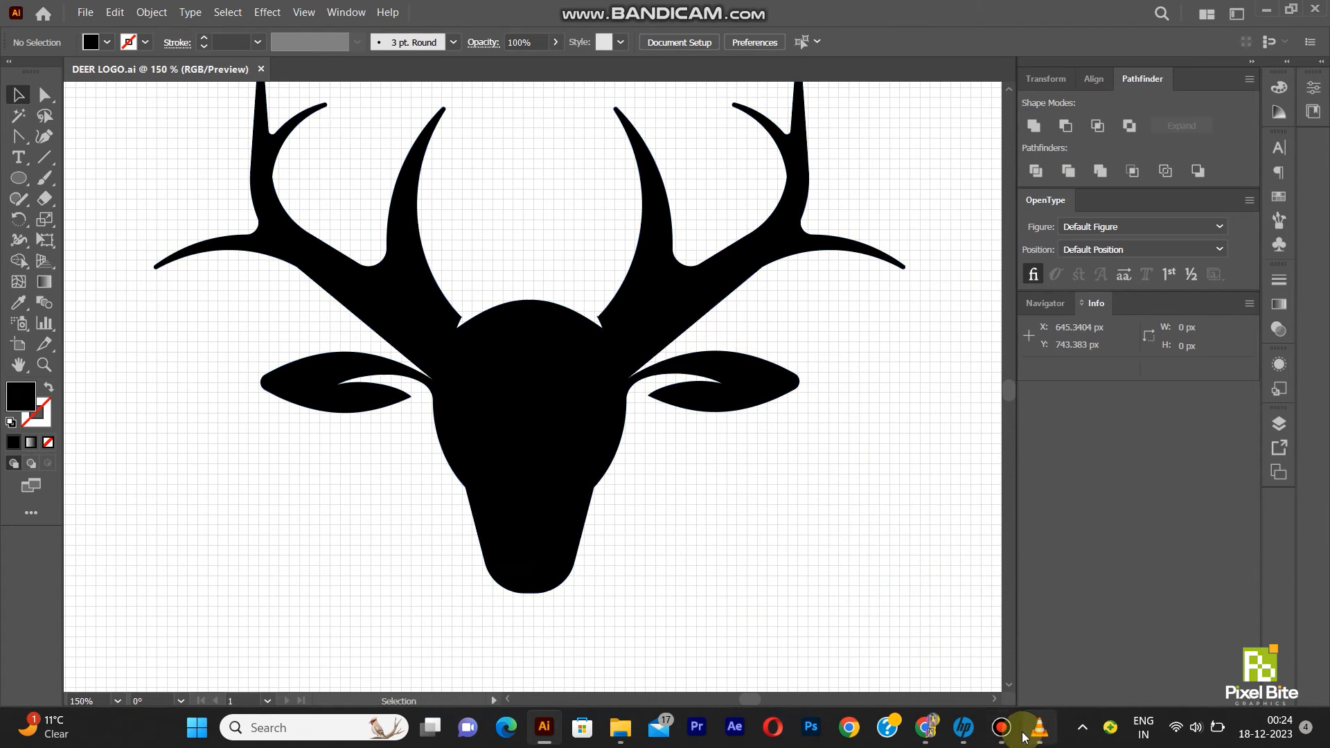
- Round the right antler's sharp inner corner beside the head with a 5 px corner radius
click(45, 95)
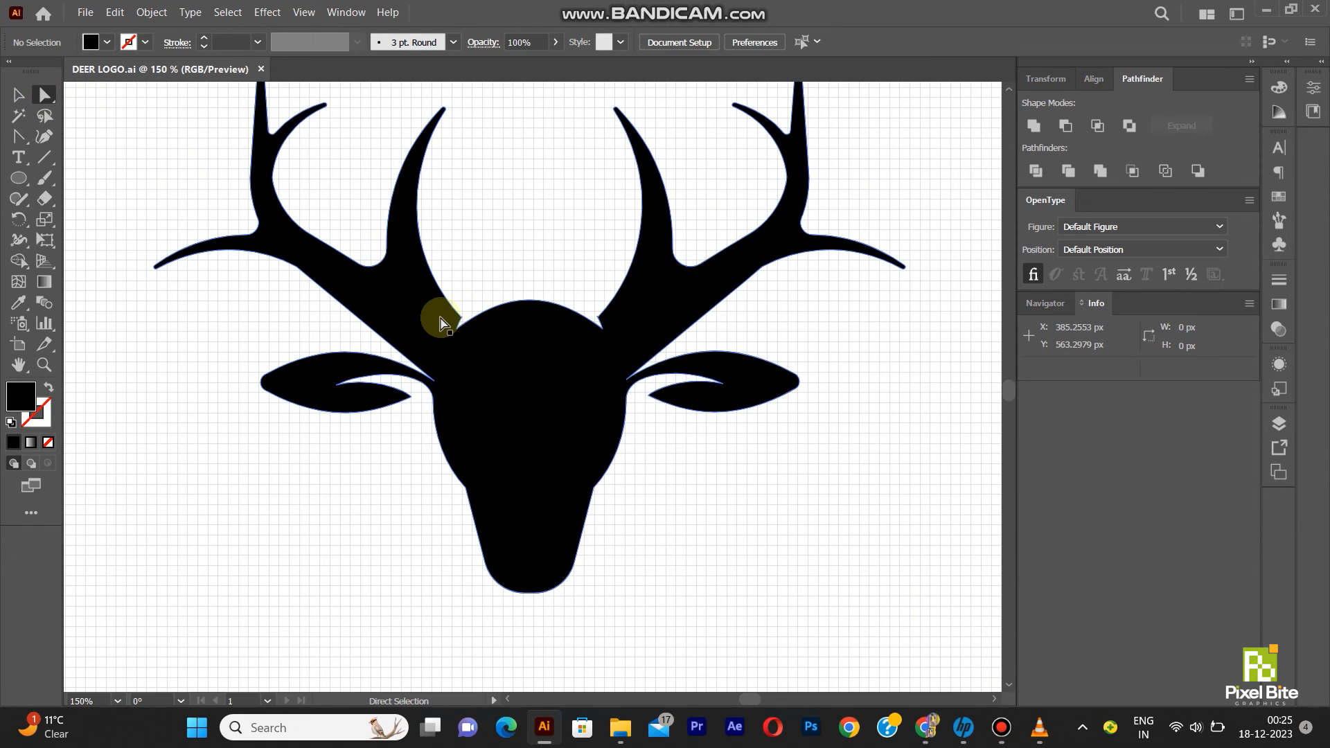
scroll(439, 313, up, 2)
click(478, 324)
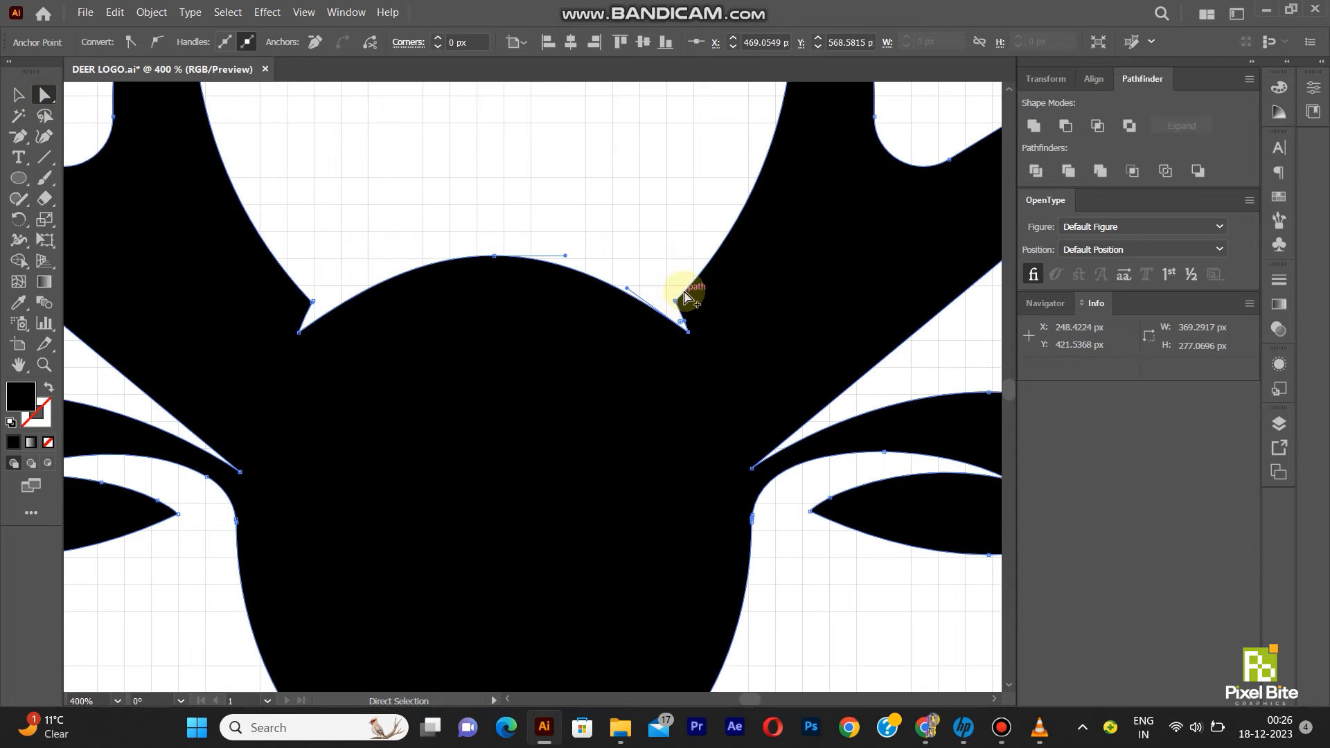
scroll(689, 294, up, 9)
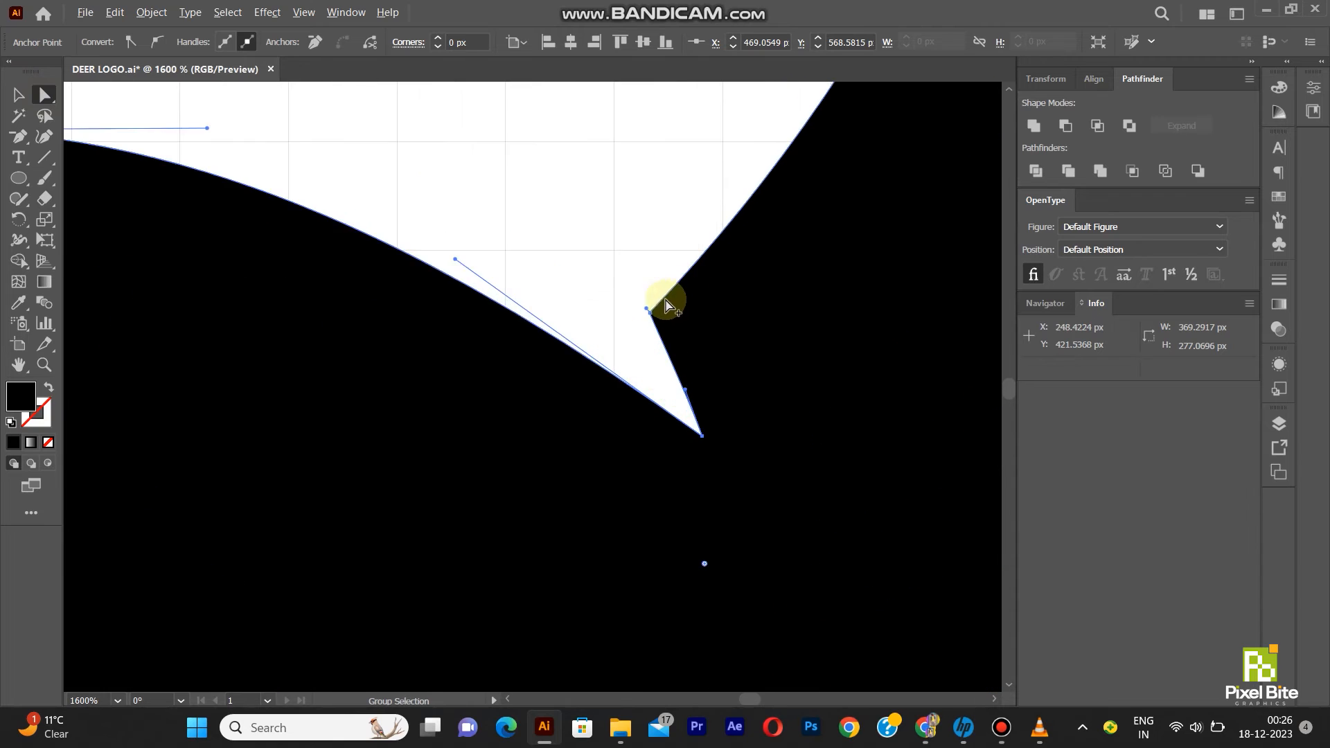
click(439, 424)
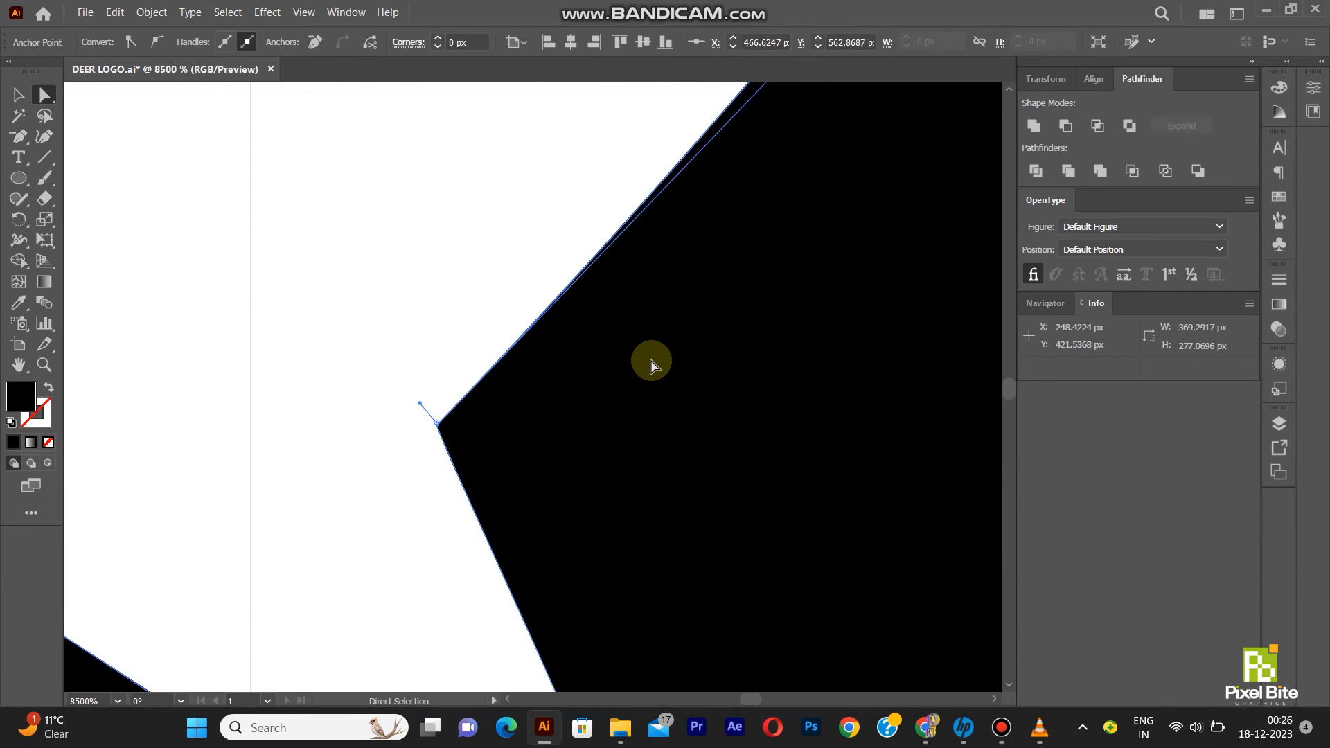
scroll(675, 344, down, 5)
scroll(664, 353, down, 3)
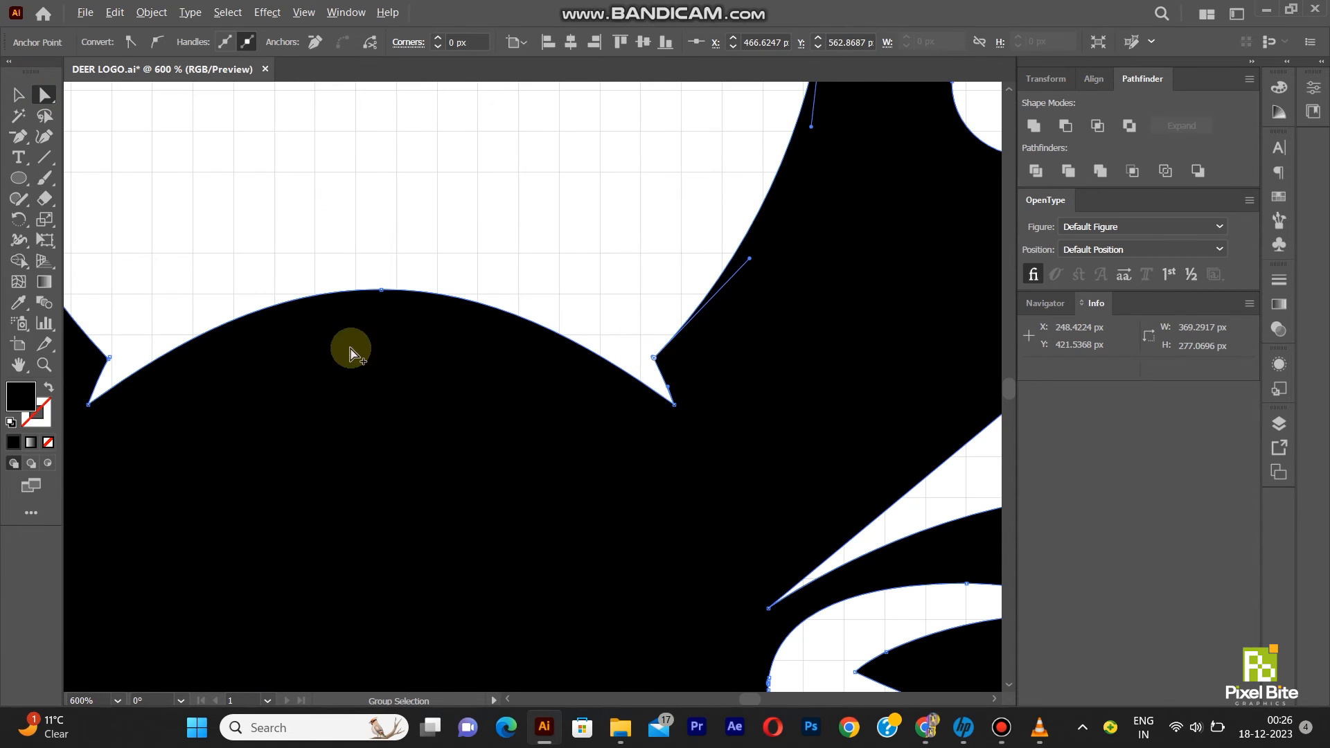
scroll(118, 357, up, 2)
click(125, 362)
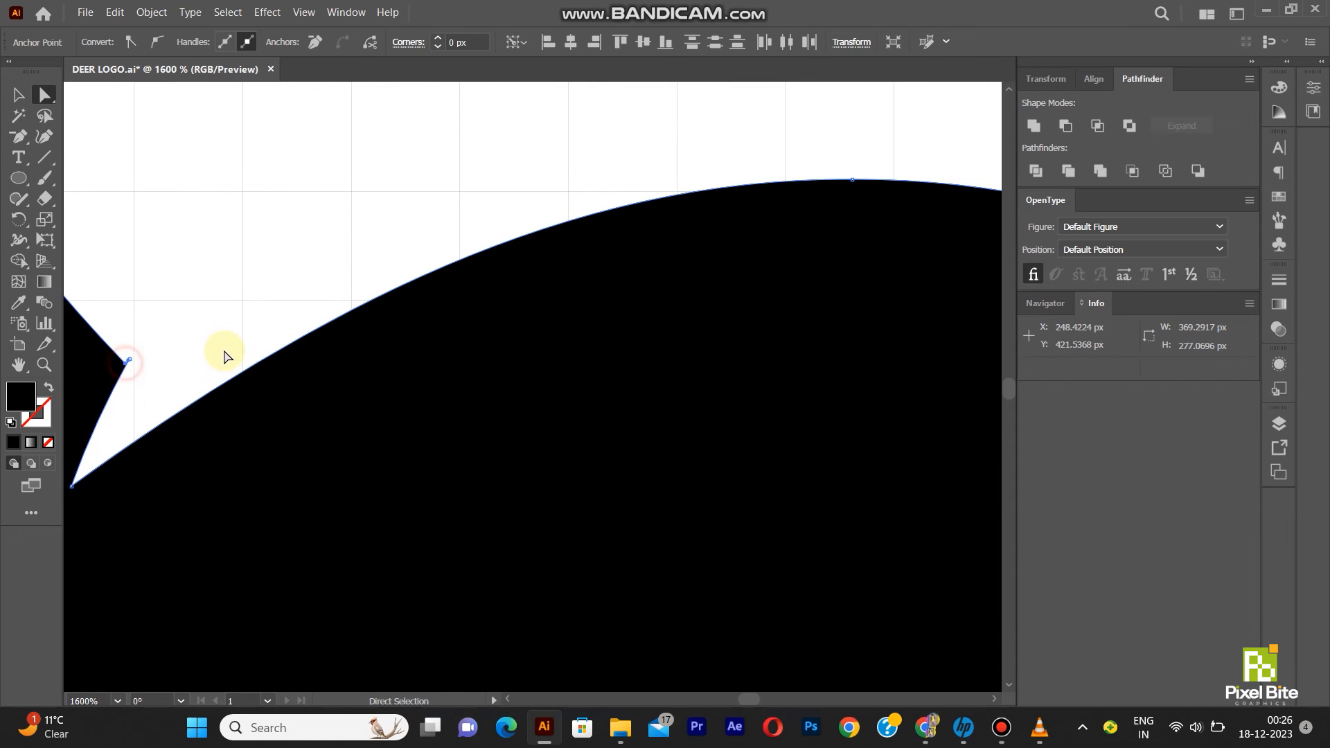
scroll(261, 306, down, 4)
click(439, 46)
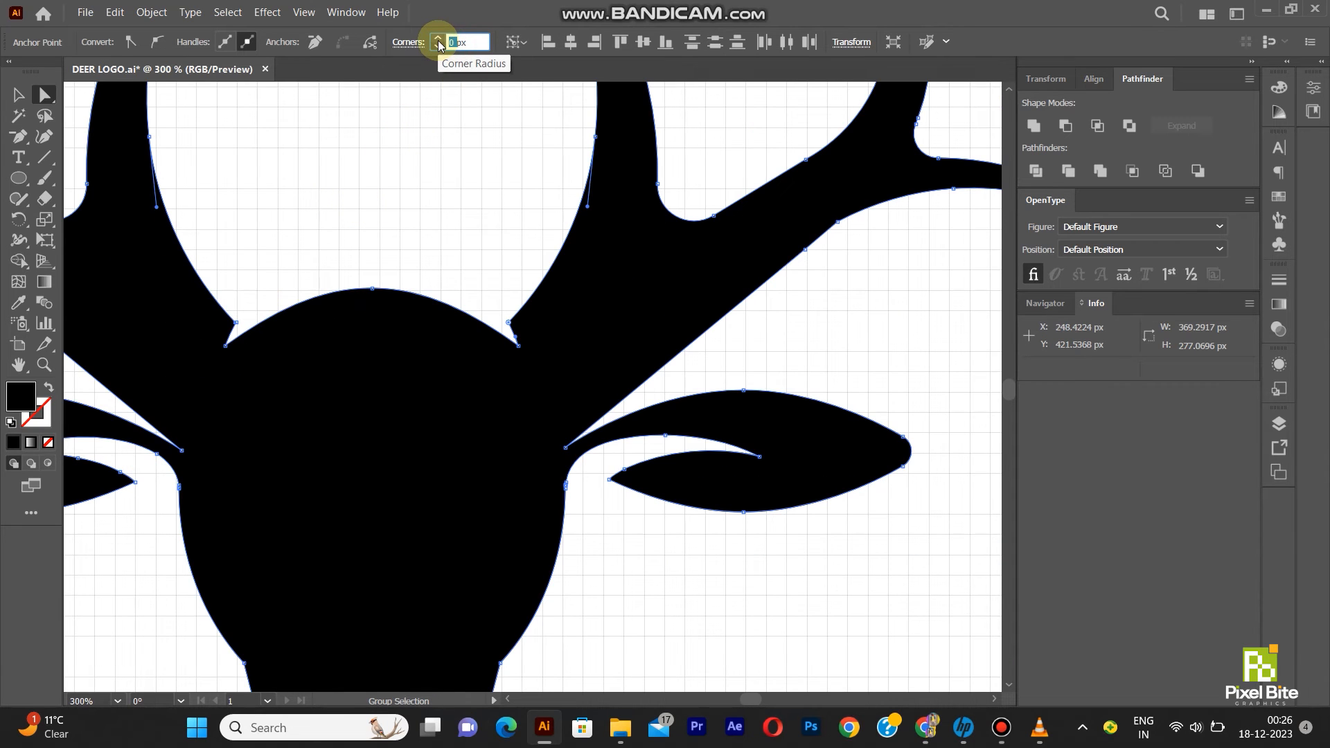
key(Return)
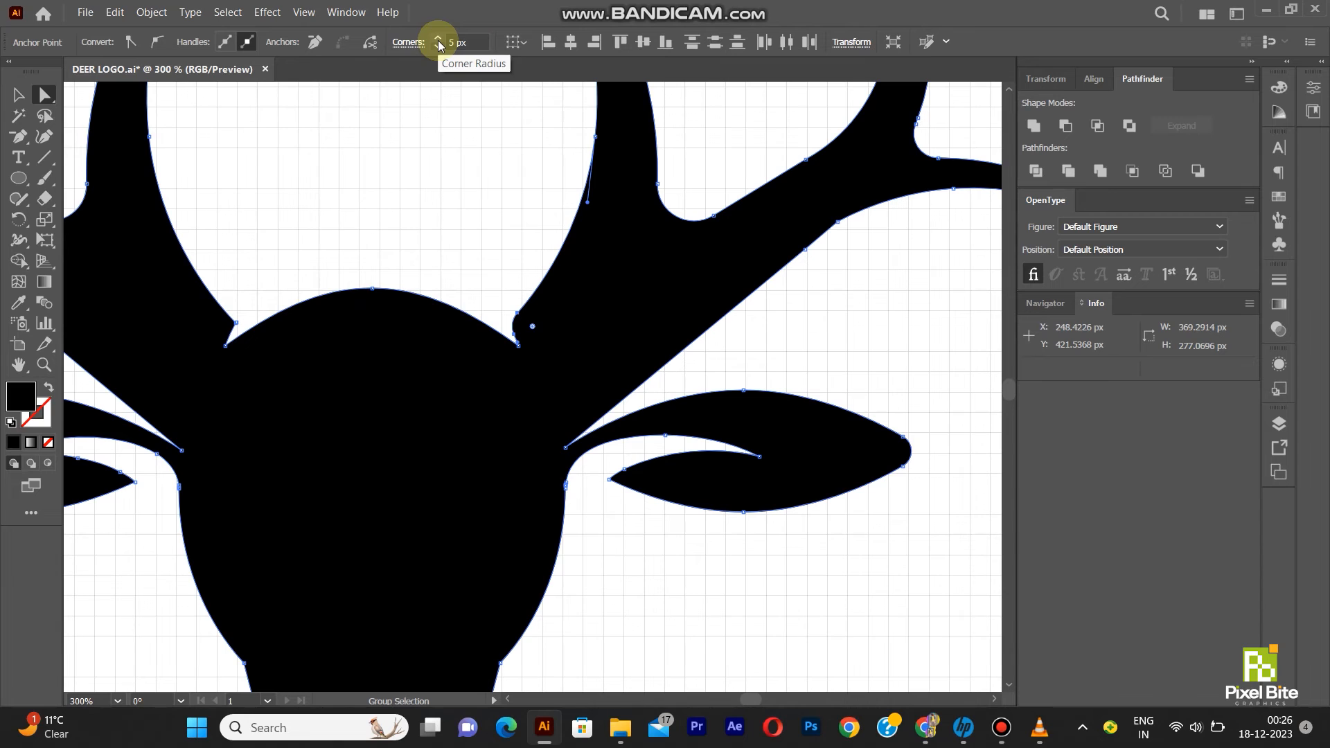
- Delete the stray anchor point protruding from the left antler's inner corner beside the head
scroll(217, 321, up, 4)
click(305, 341)
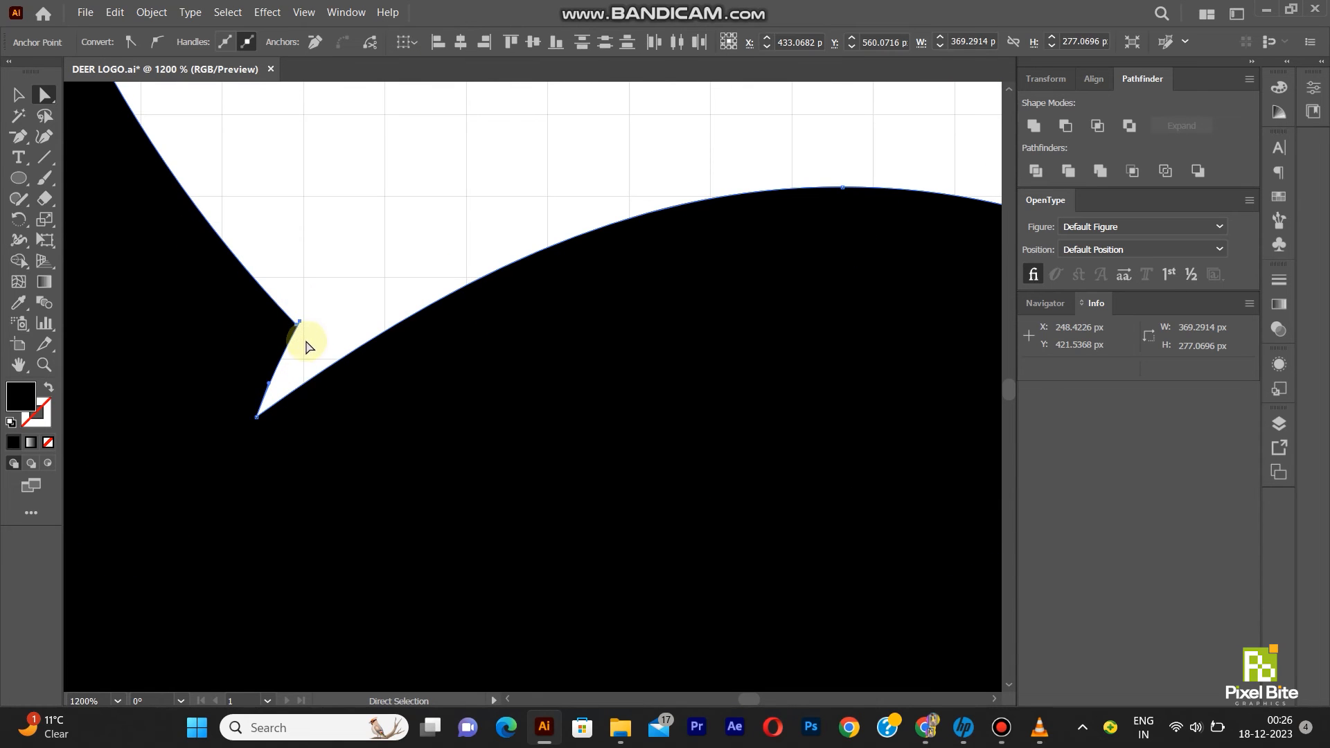
scroll(294, 321, up, 3)
scroll(321, 289, up, 3)
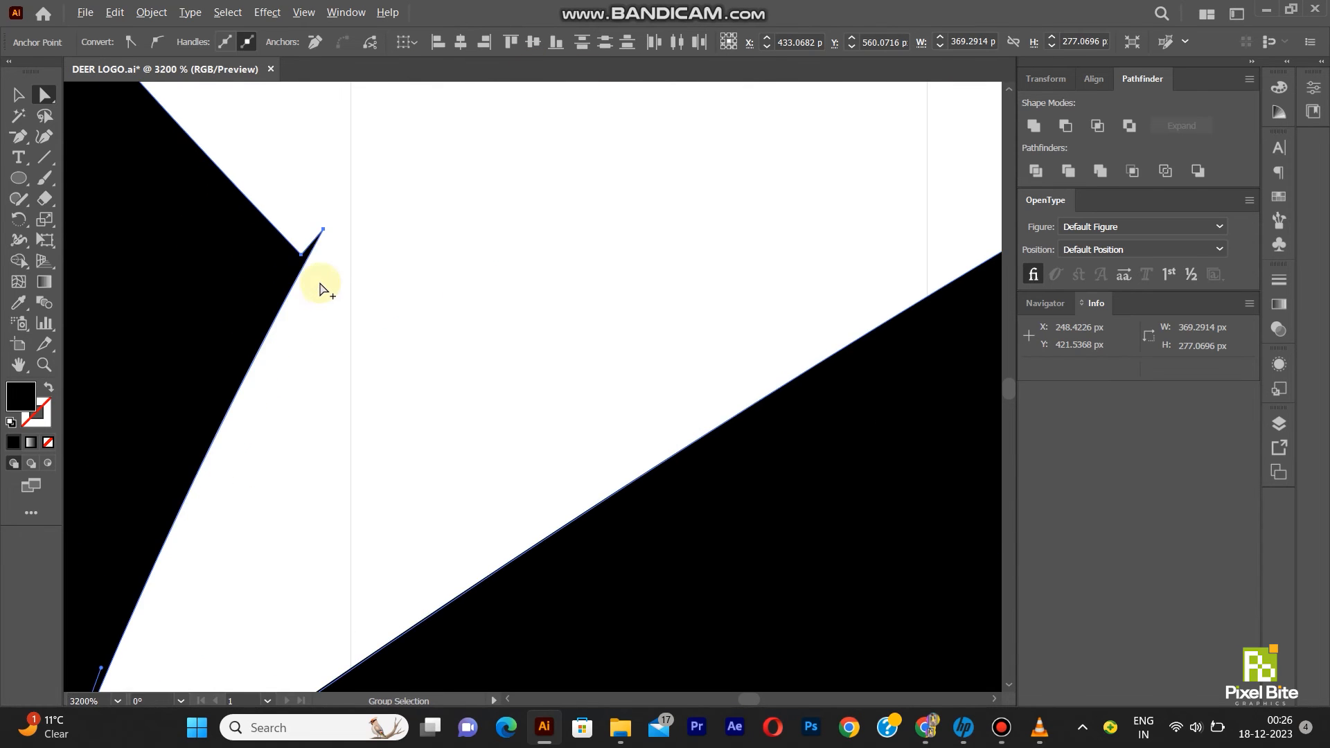
click(19, 137)
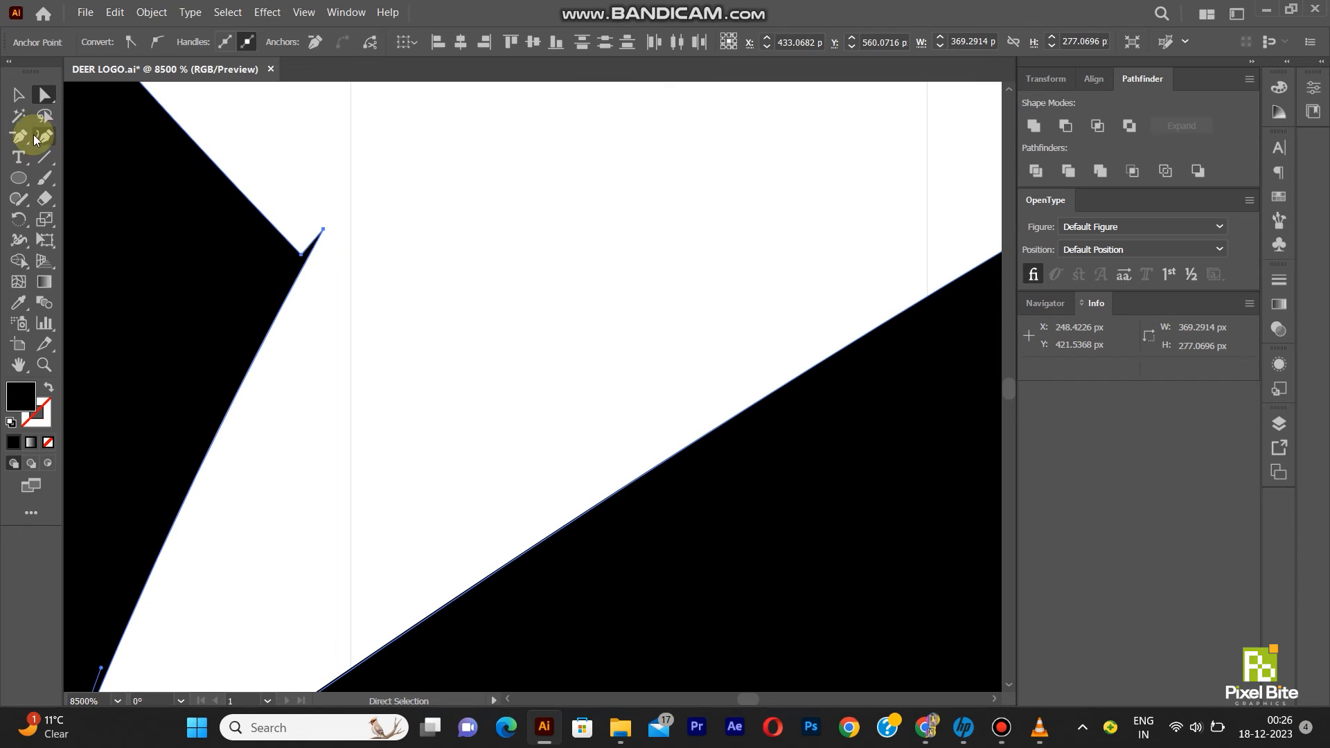
click(323, 230)
- Round the left antler's cleaned inner corner with a 5 px corner radius and deselect the silhouette
click(19, 95)
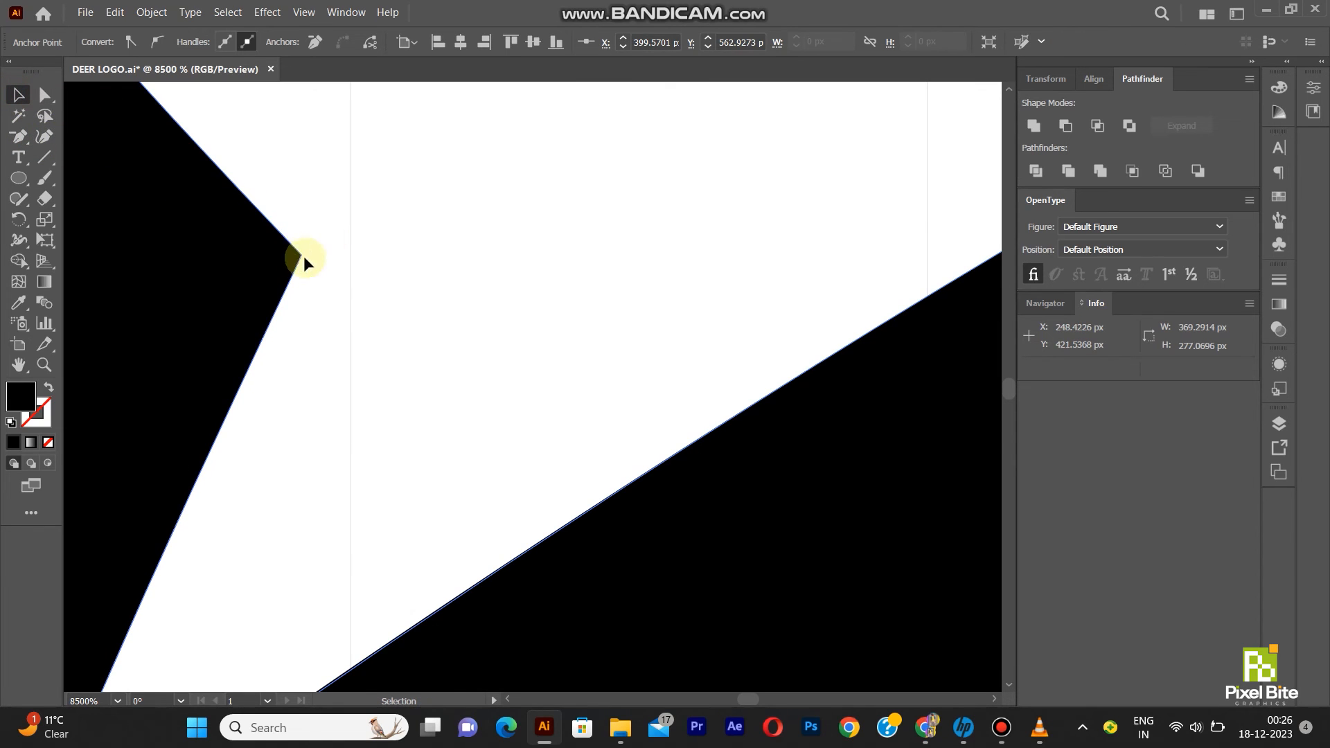
click(301, 257)
click(45, 95)
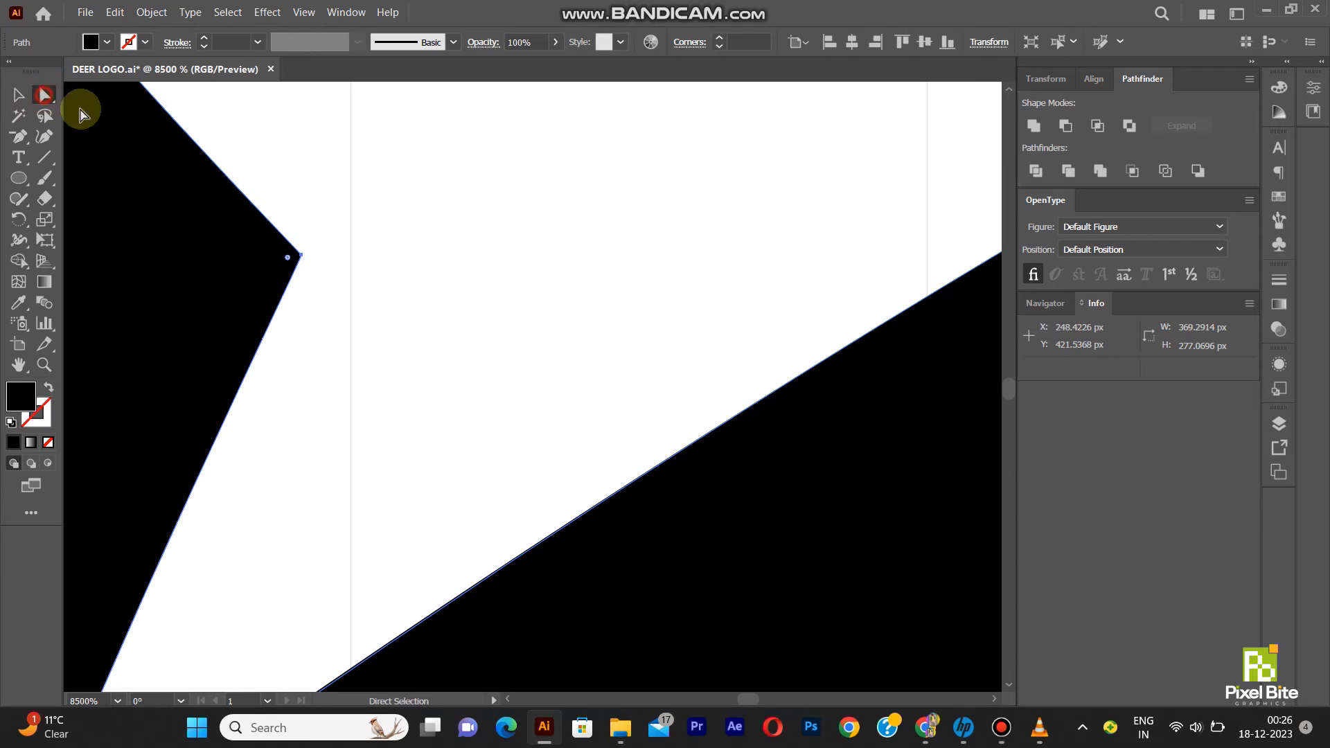
click(301, 256)
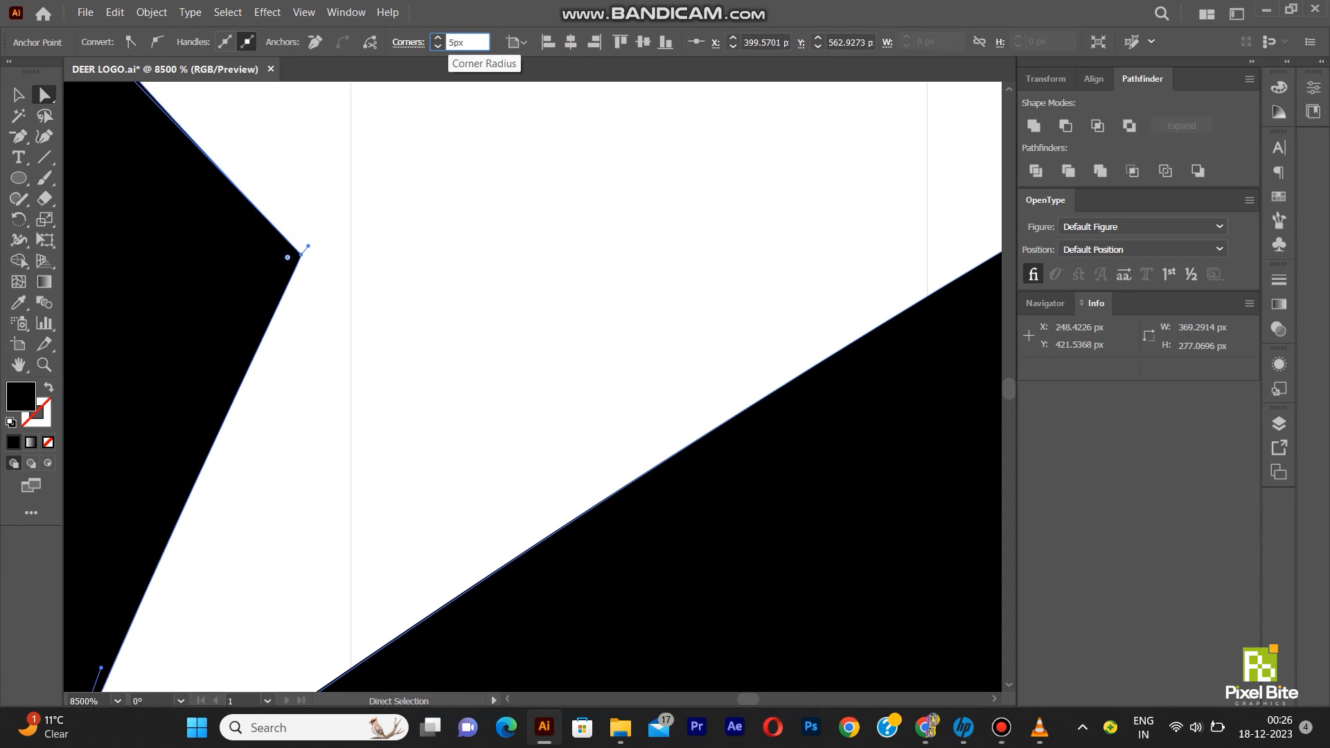
key(Return)
scroll(372, 258, down, 10)
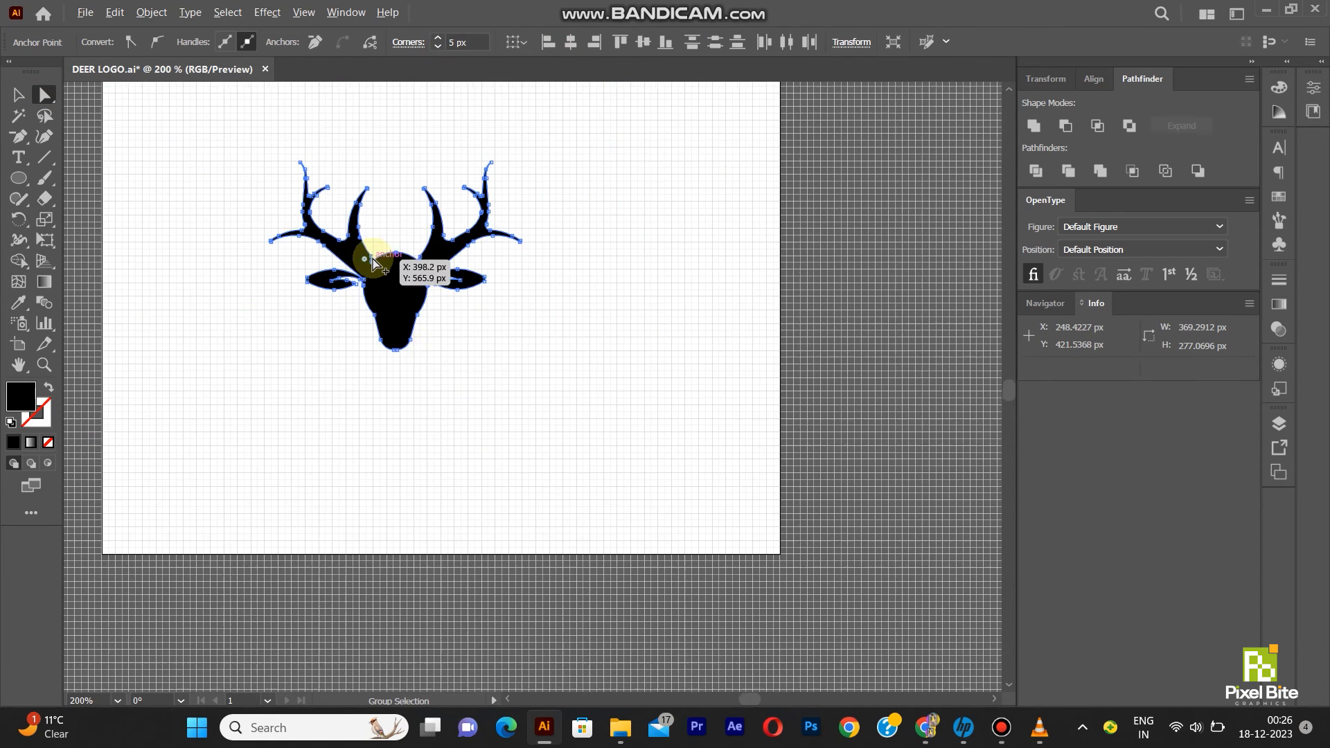
click(466, 364)
- Set the corner radius of the left antler's inner corner beside the head to 4 px
scroll(374, 249, up, 3)
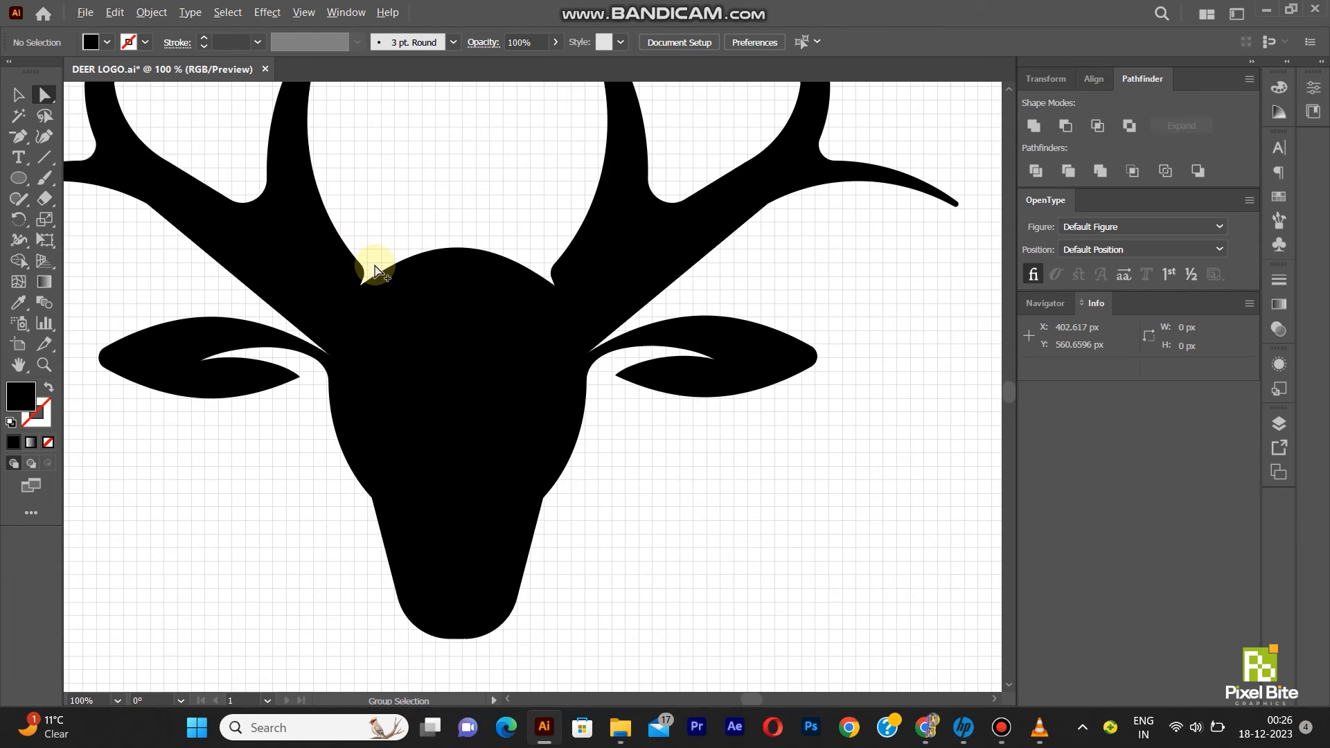
scroll(374, 269, up, 4)
click(653, 285)
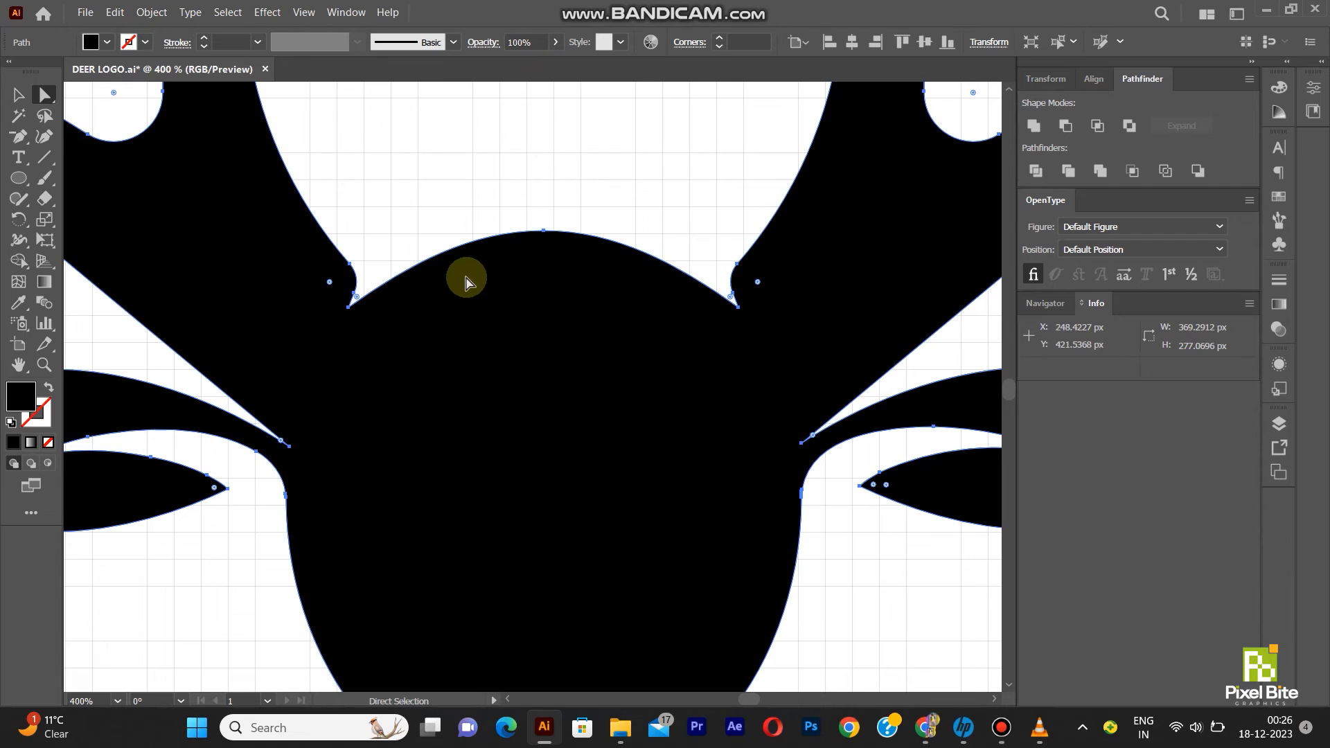
click(350, 265)
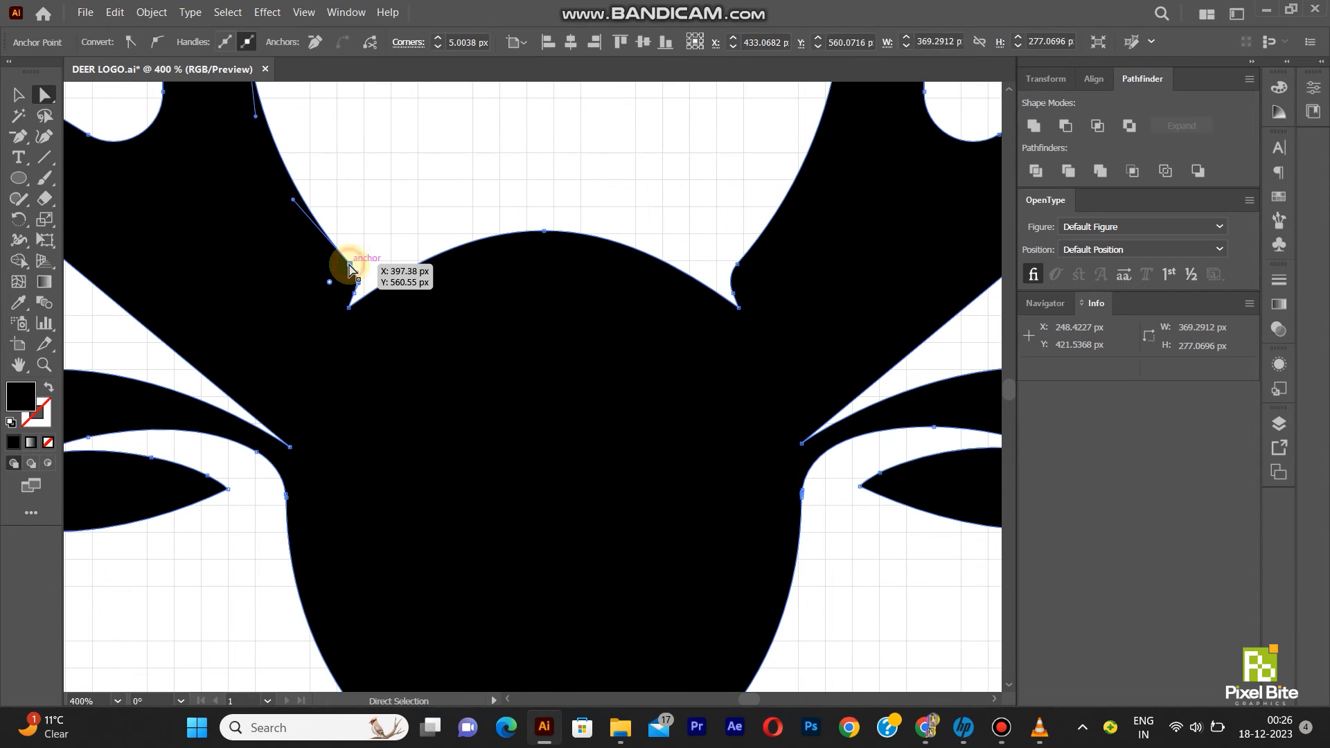
click(474, 44)
text(4)
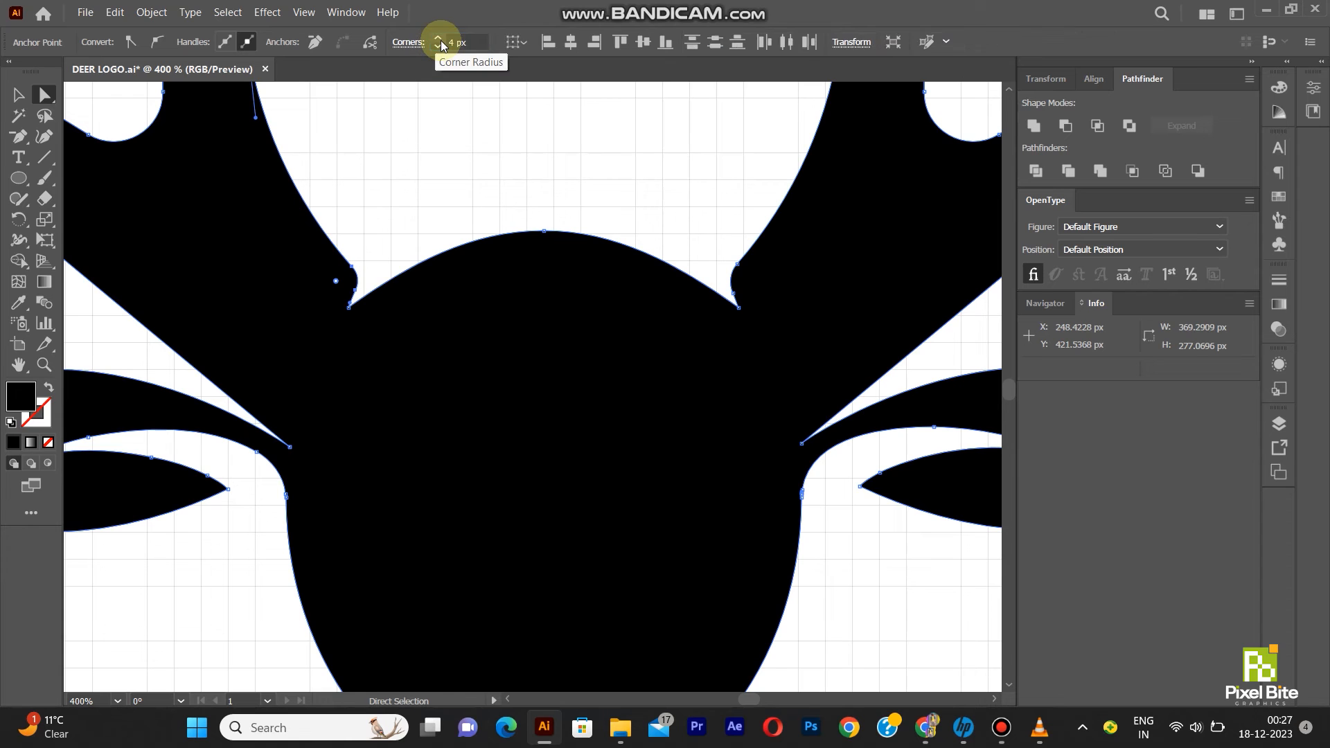
- Set the right antler's matching inner corner radius to 4 px and deselect the silhouette
click(735, 264)
click(459, 43)
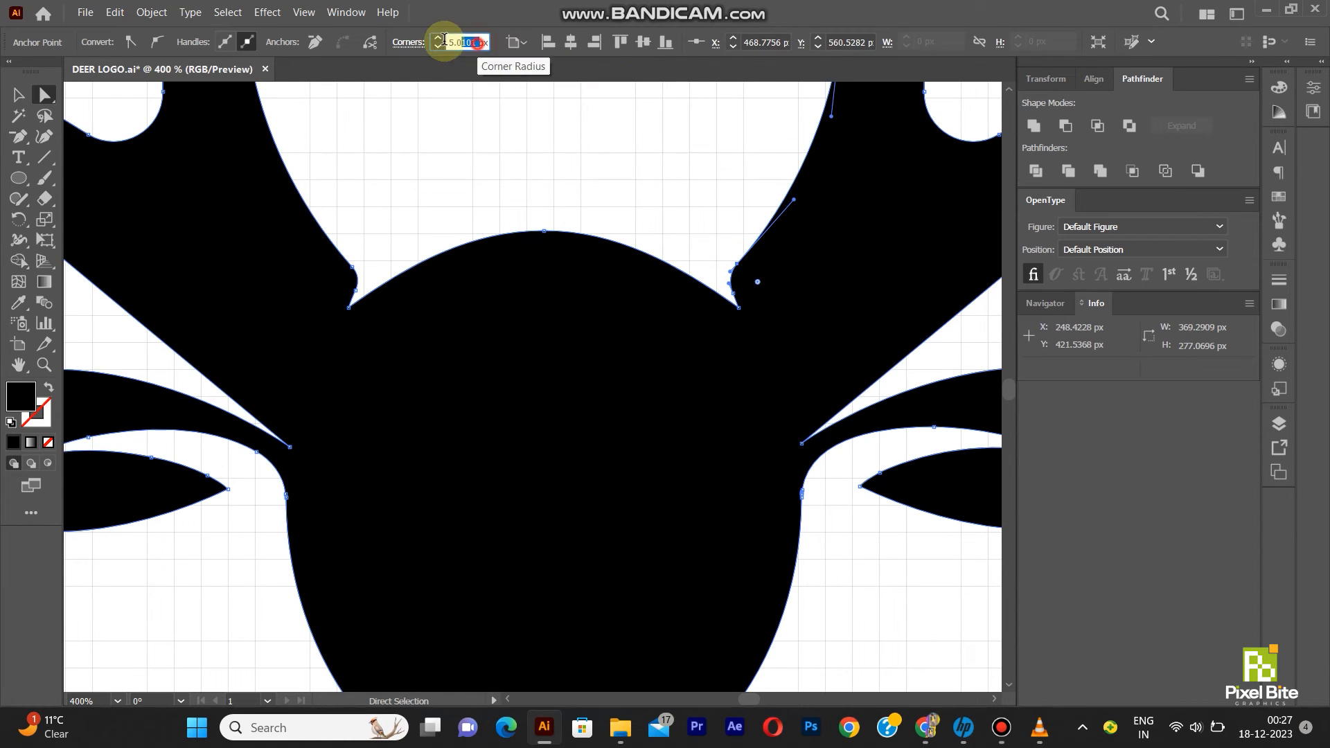
text(4)
key(Return)
click(590, 166)
scroll(430, 172, down, 4)
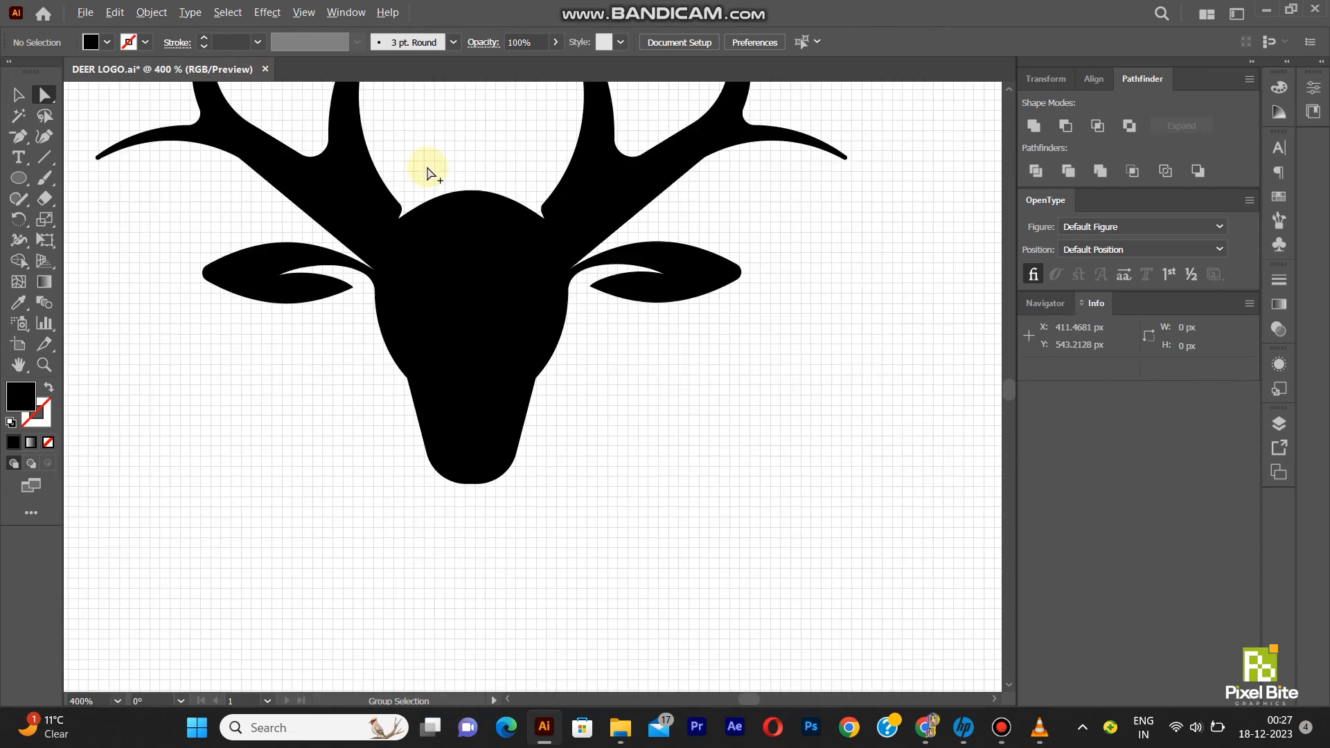
- Create a black rectangle 85 px wide and 60 px high beside the deer's snout
scroll(523, 326, up, 2)
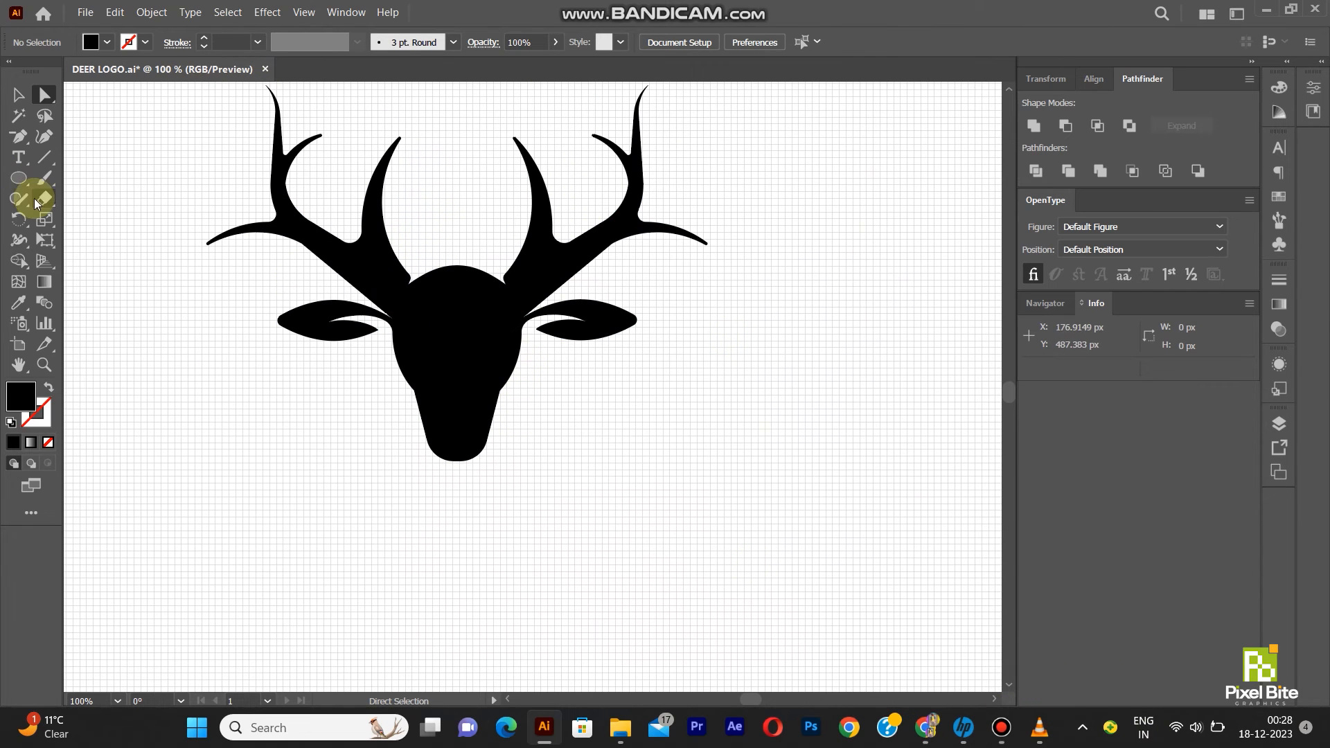
drag(18, 178, 70, 214)
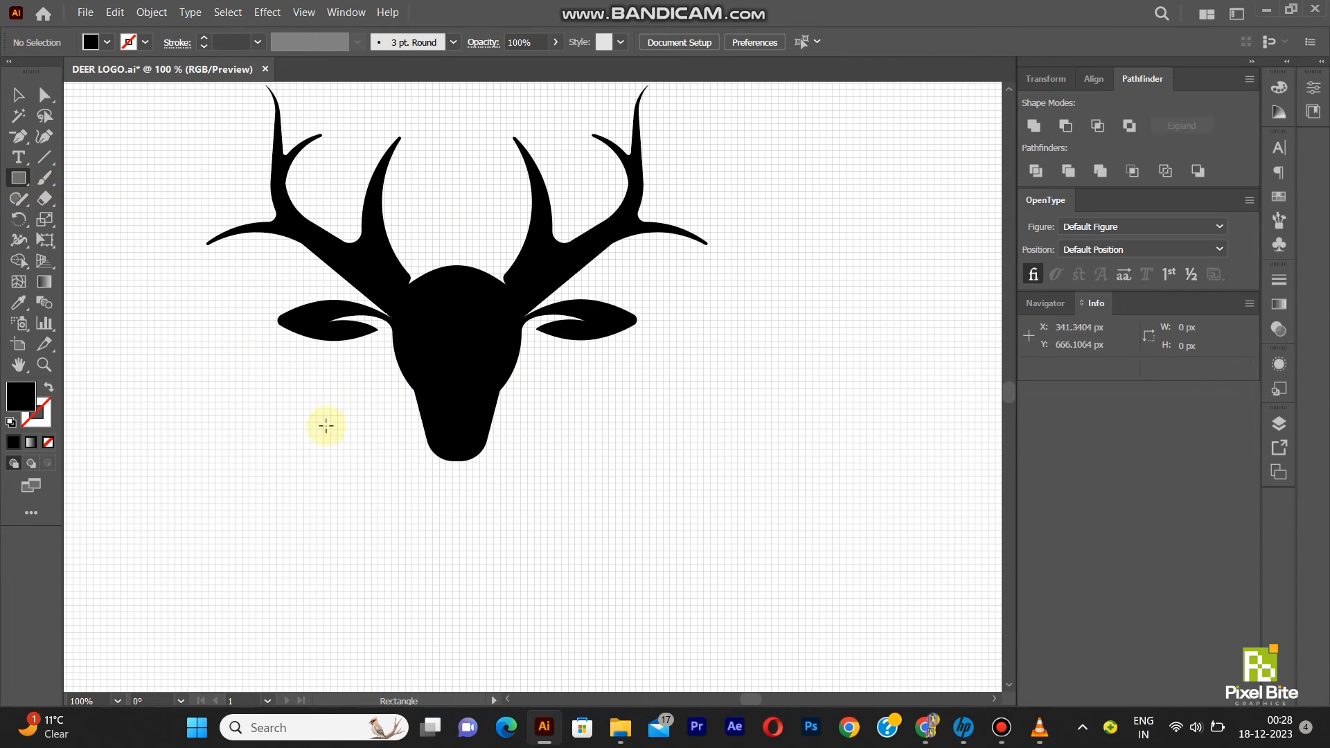
click(292, 426)
drag(632, 330, 619, 356)
text(60)
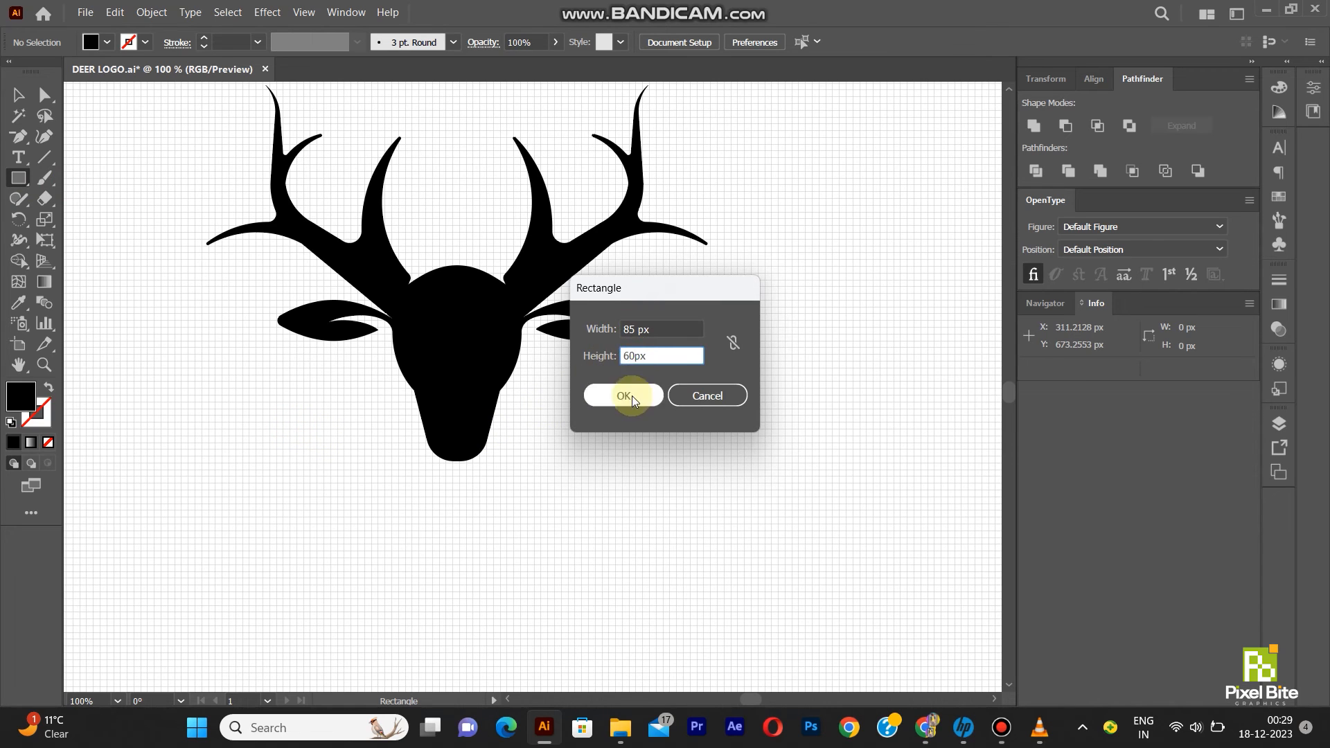
click(631, 397)
click(19, 95)
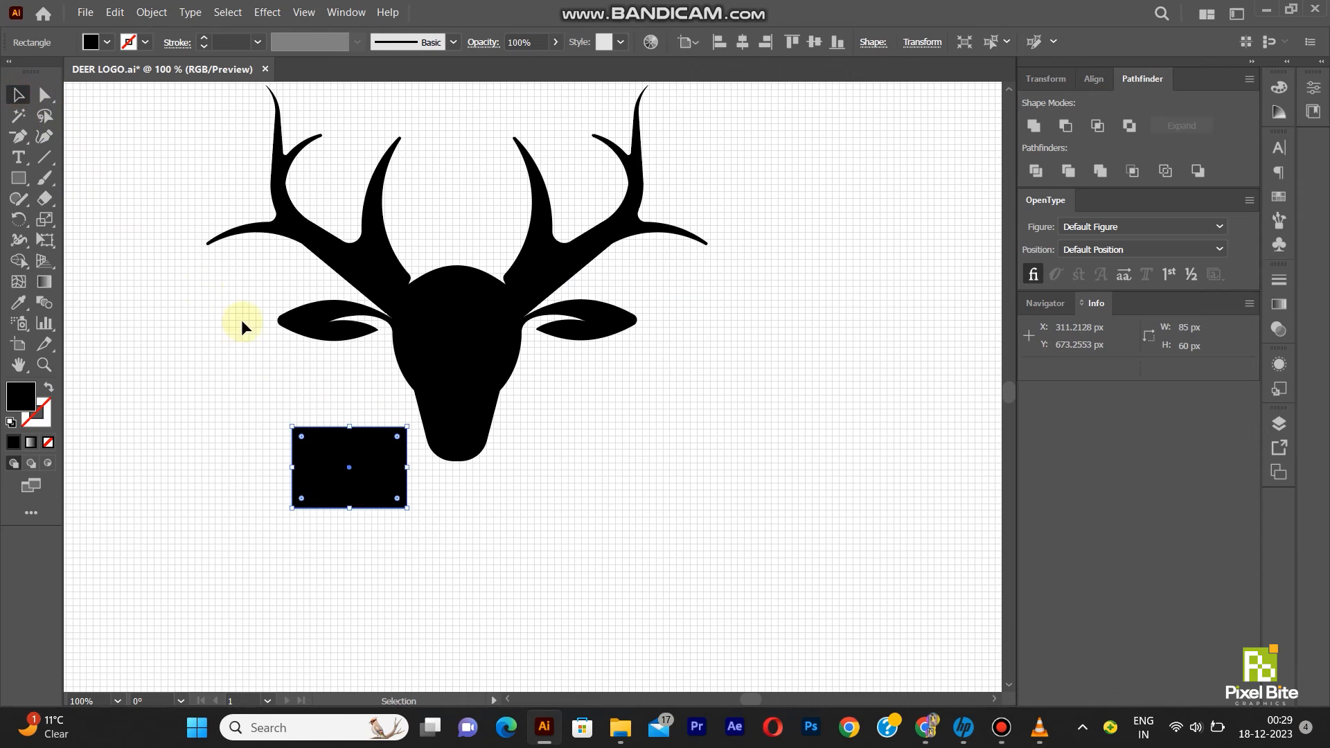
- Move the rectangle over the deer's snout so its upper edge sits just below the jaw corners
drag(362, 452, 473, 423)
scroll(430, 419, up, 3)
drag(415, 387, 414, 370)
- Align the rectangle and the deer silhouette on their horizontal centres and deselect both
shift+click(496, 309)
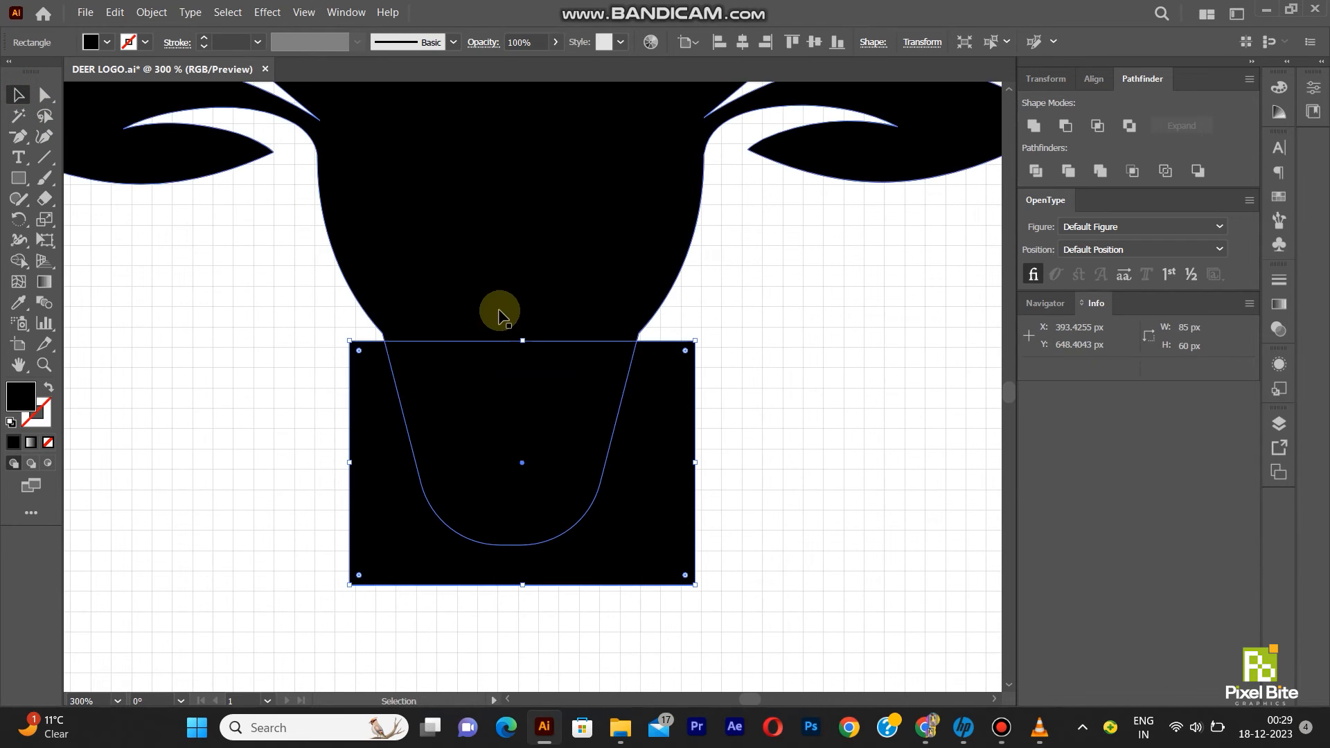
click(742, 41)
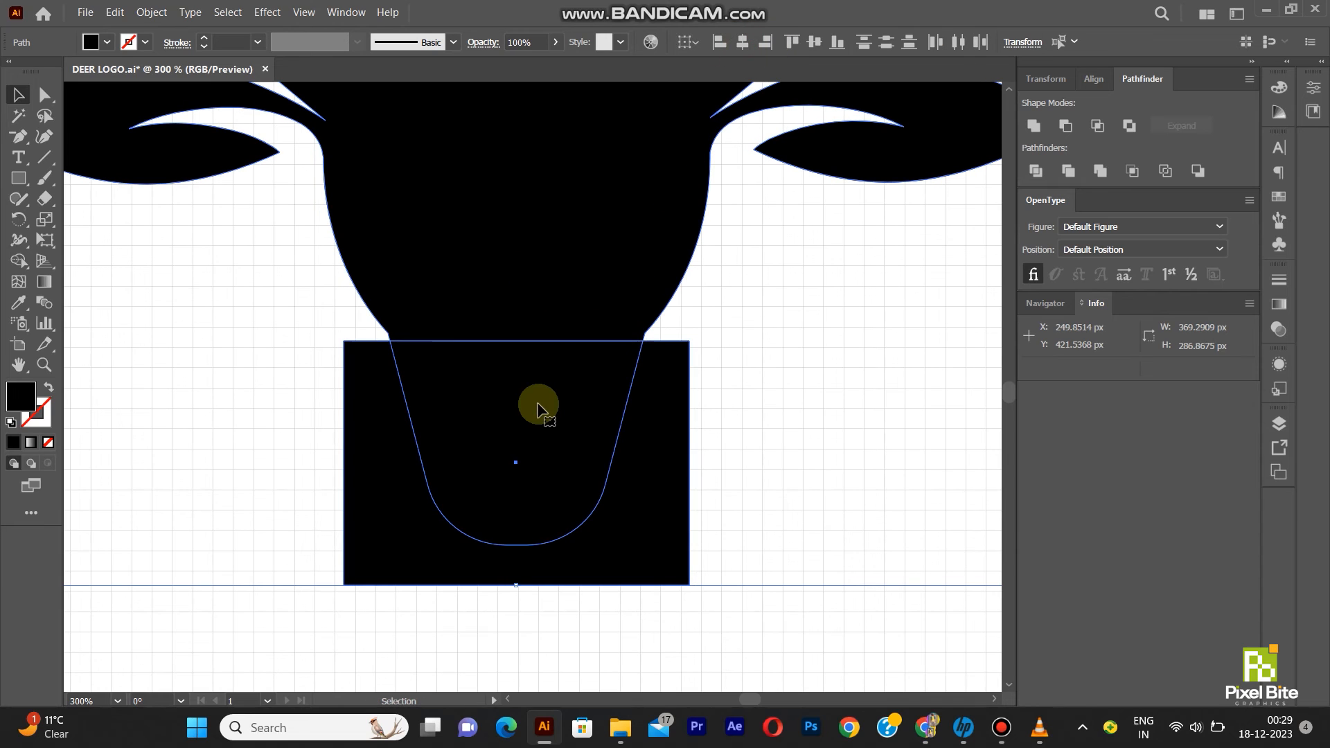
click(768, 417)
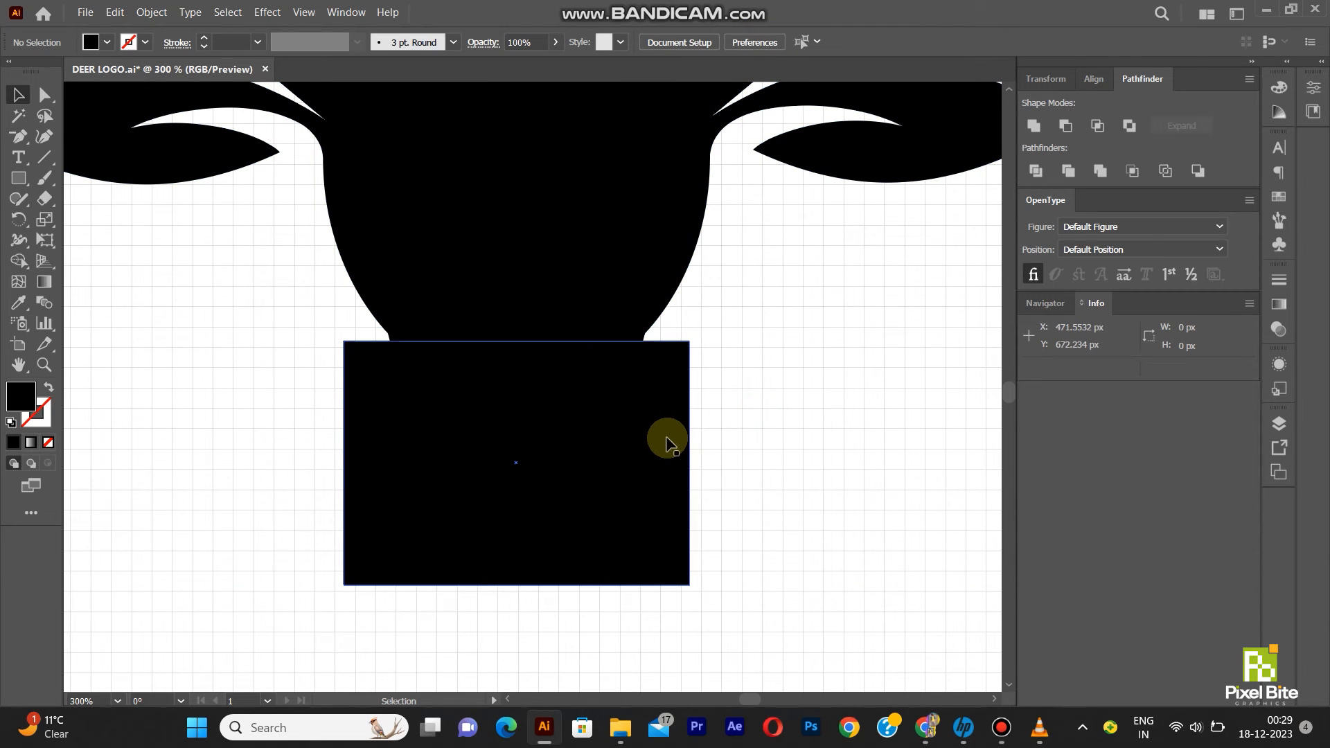
- Try rounding the rectangle's two lower corners with a 20 px radius, and undo the rounding
click(45, 94)
click(377, 554)
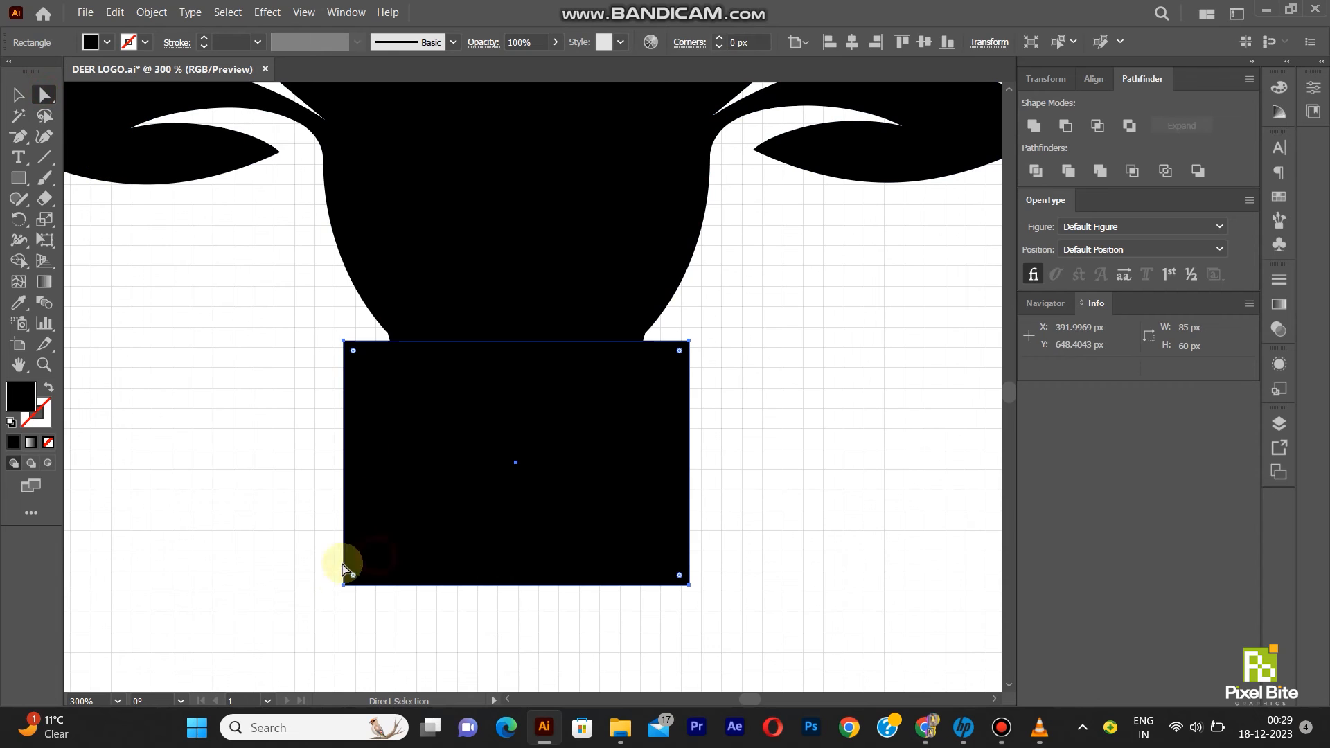
click(346, 582)
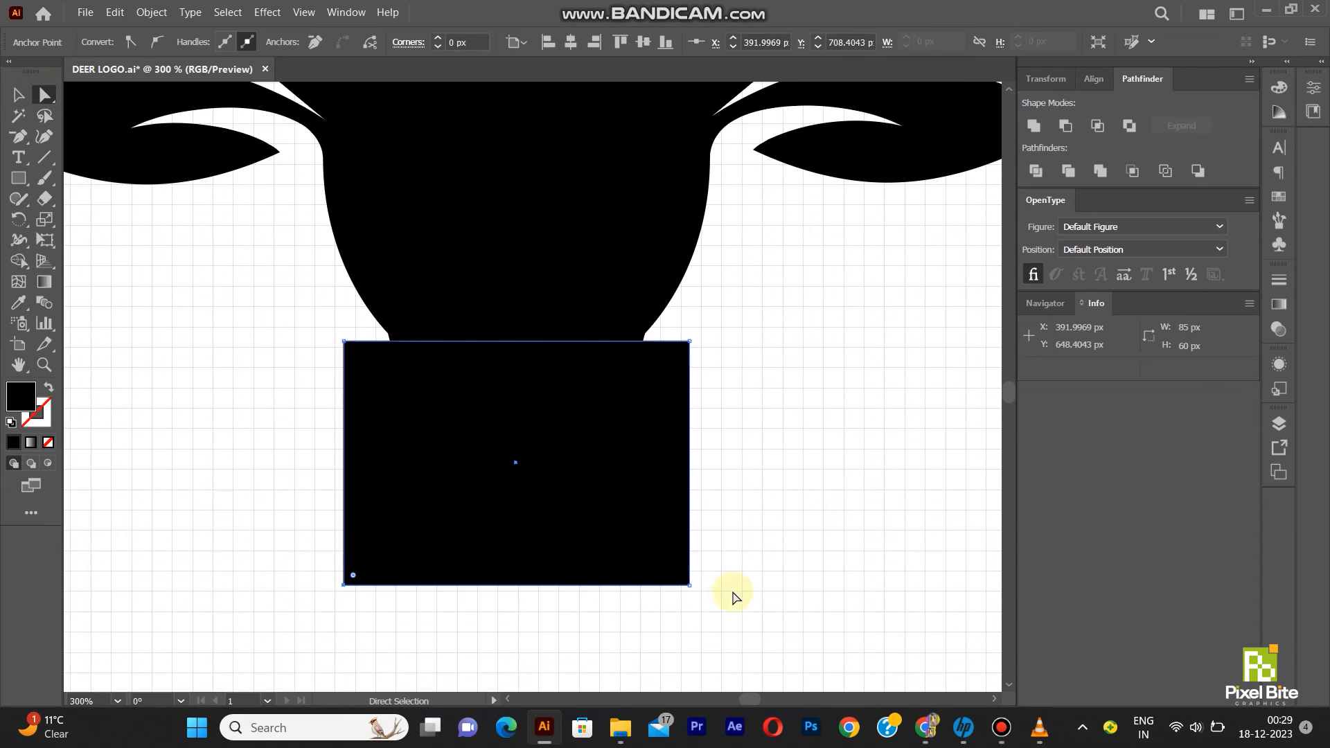
shift+click(688, 586)
click(444, 42)
text(2)
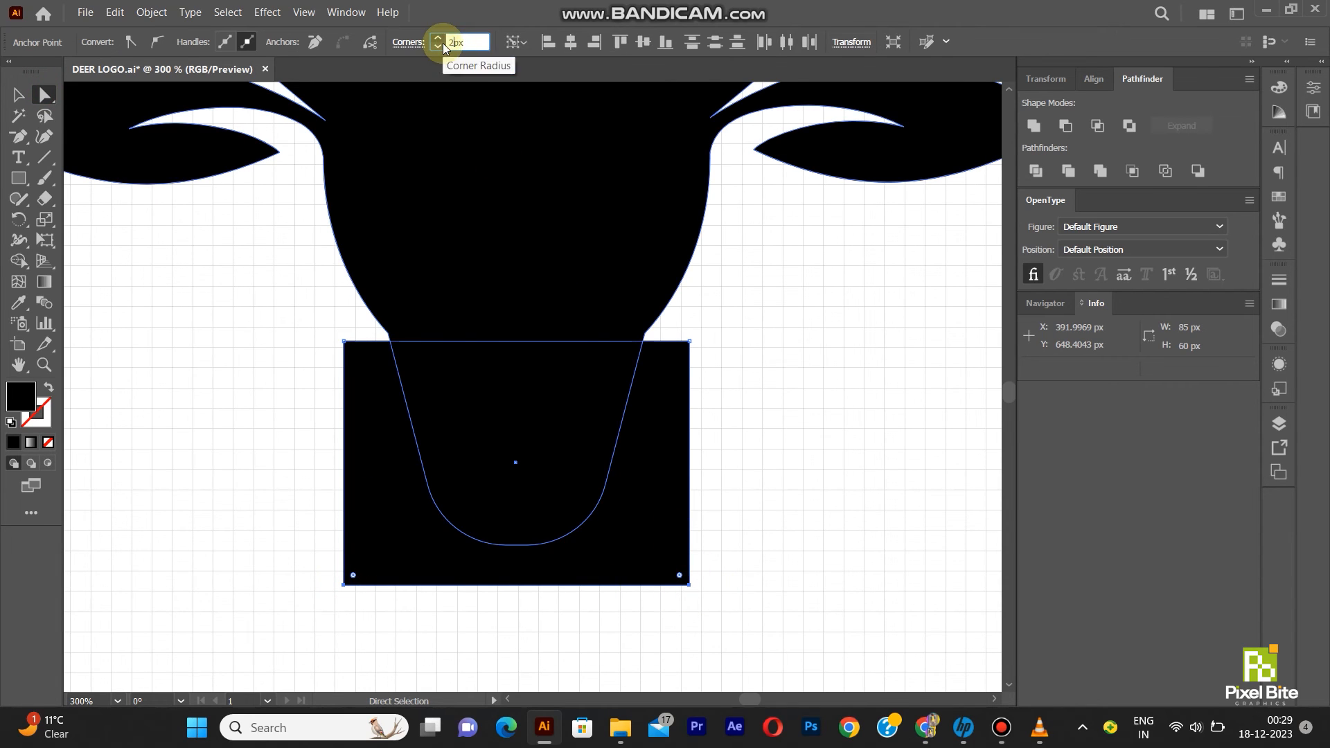
text(0)
key(Return)
click(17, 92)
scroll(475, 424, down, 1)
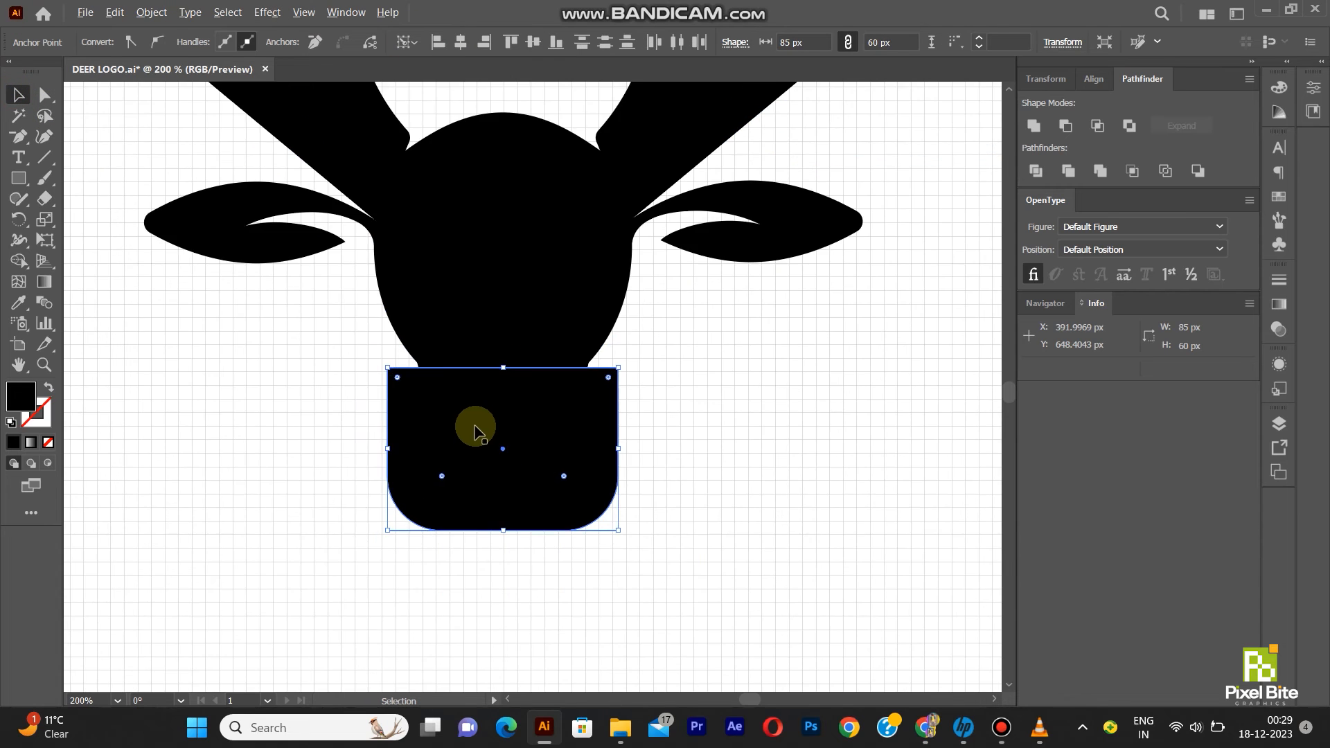
scroll(485, 428, down, 2)
scroll(534, 431, up, 1)
key(ctrl+z)
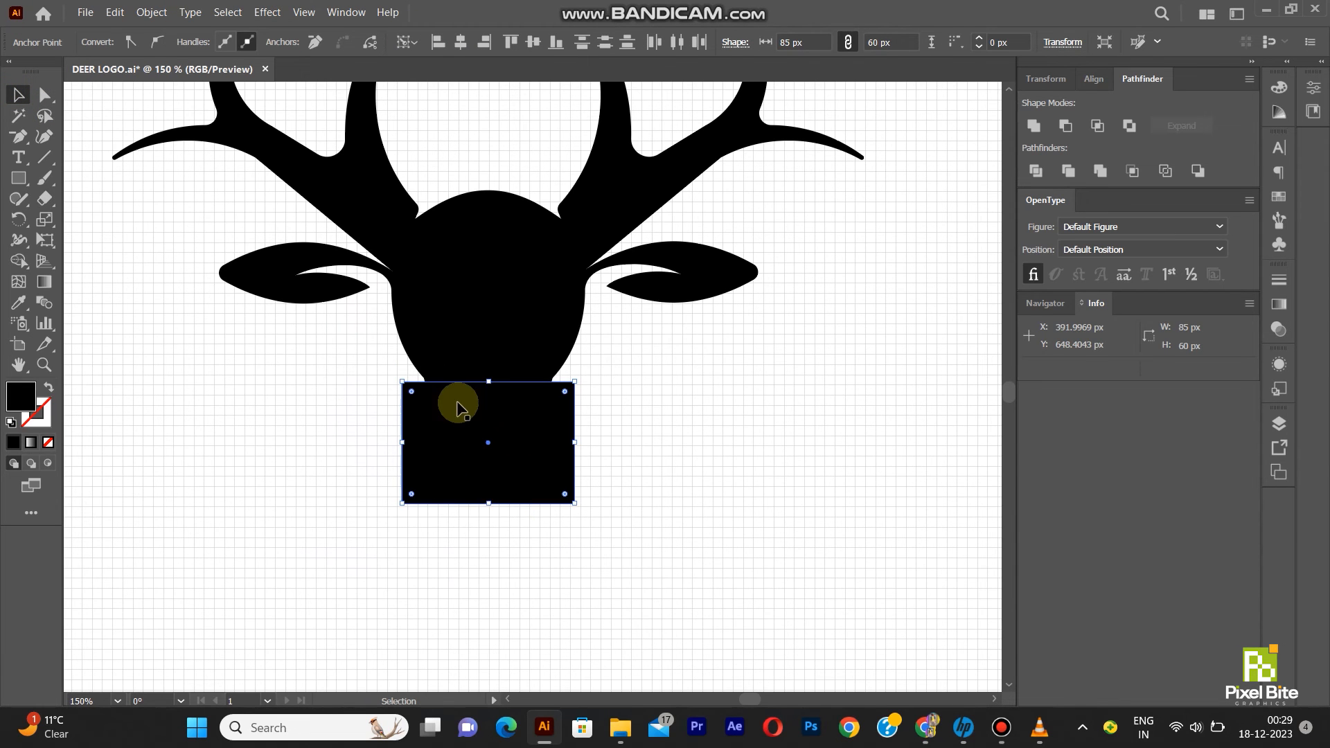
- Try to move the rectangle's upper-left anchor point towards the jaw, and undo back through the horizontal alignment
scroll(423, 393, up, 3)
click(44, 94)
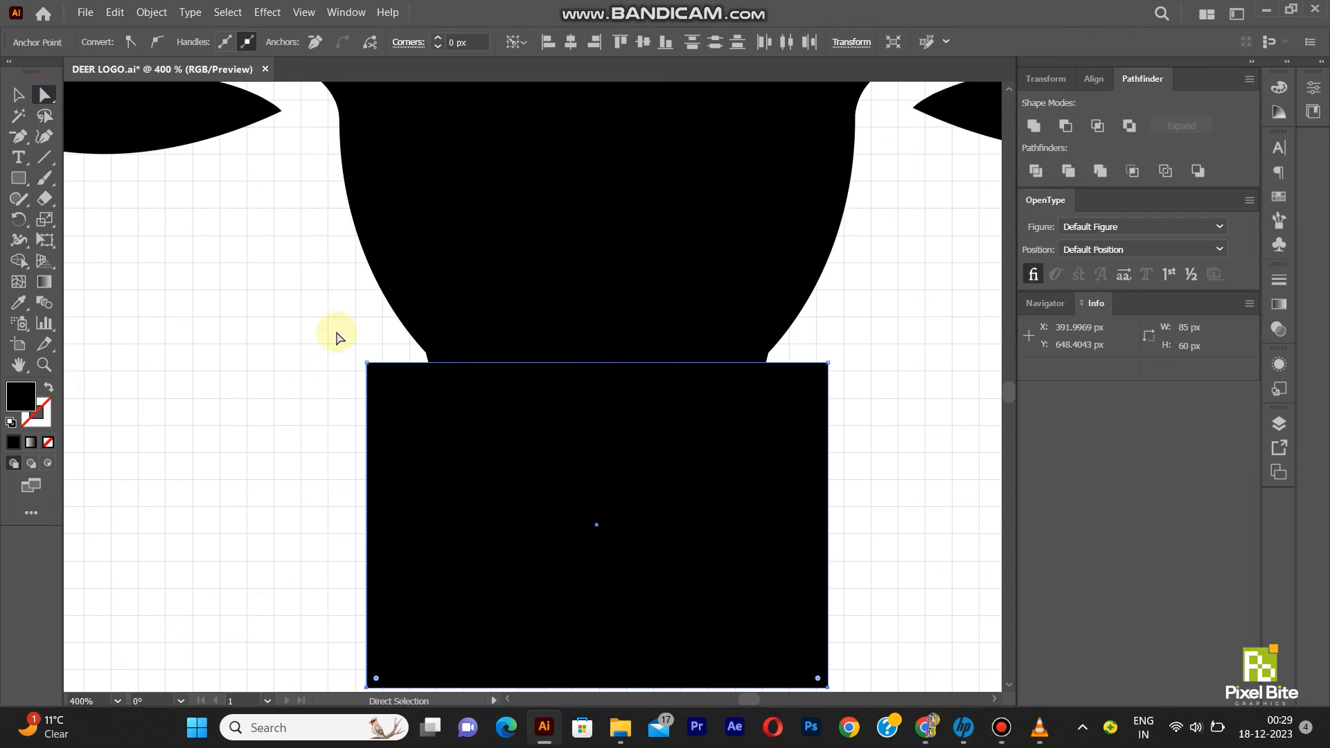
drag(367, 362, 395, 372)
scroll(381, 361, up, 1)
key(ctrl+z)
scroll(374, 380, down, 4)
click(428, 469)
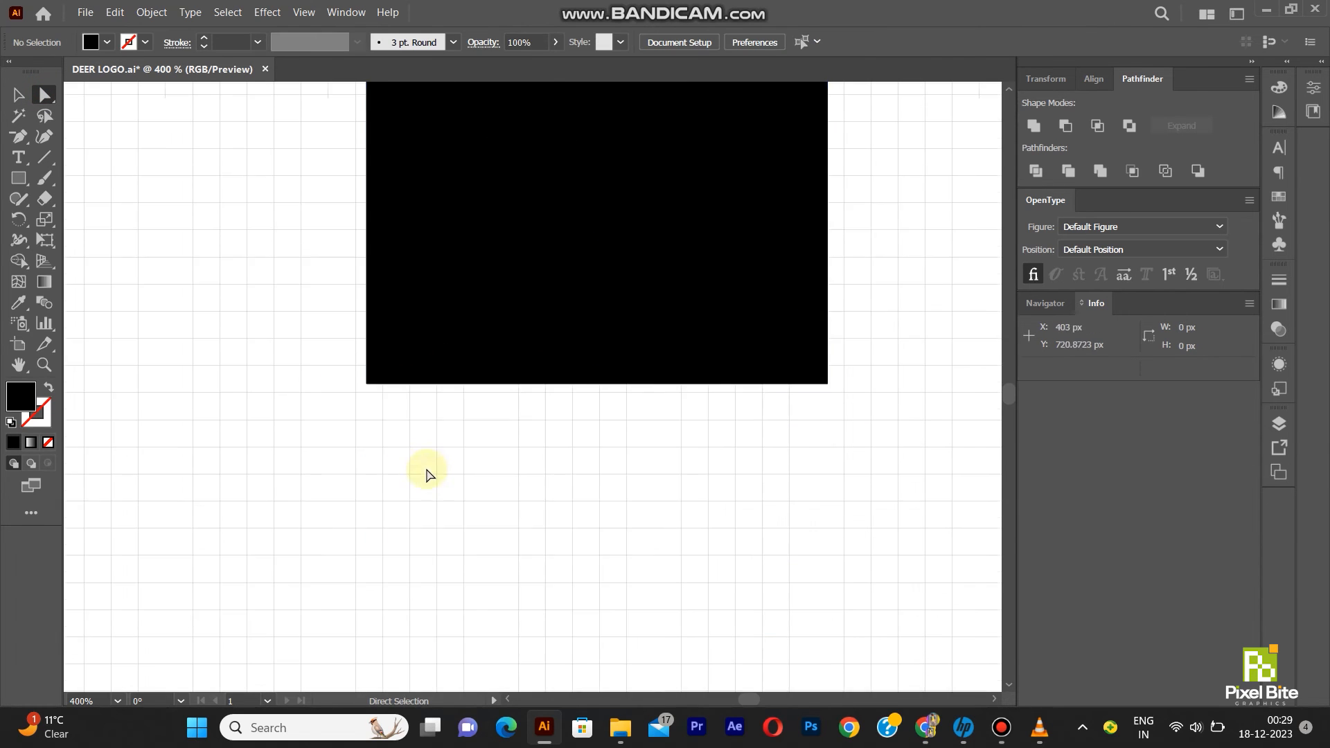
scroll(425, 476, up, 3)
scroll(426, 473, up, 3)
click(367, 458)
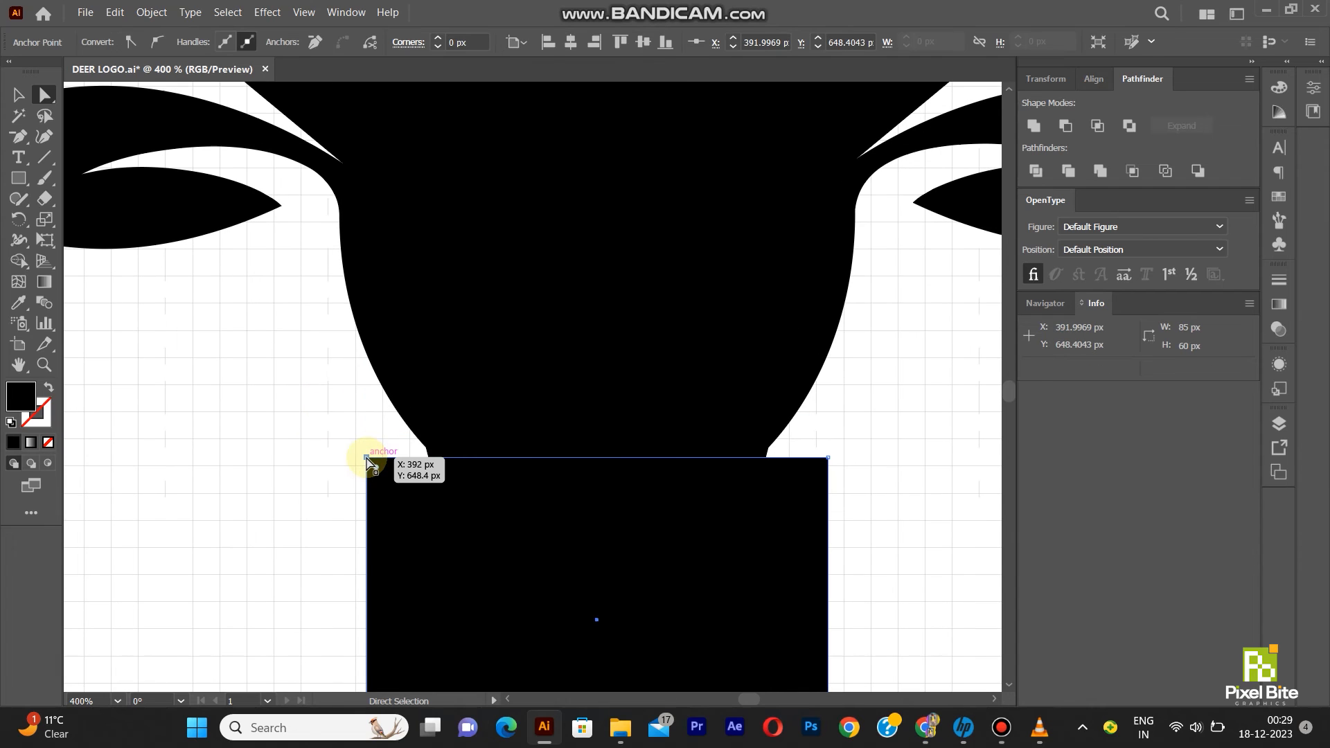
shift+click(367, 458)
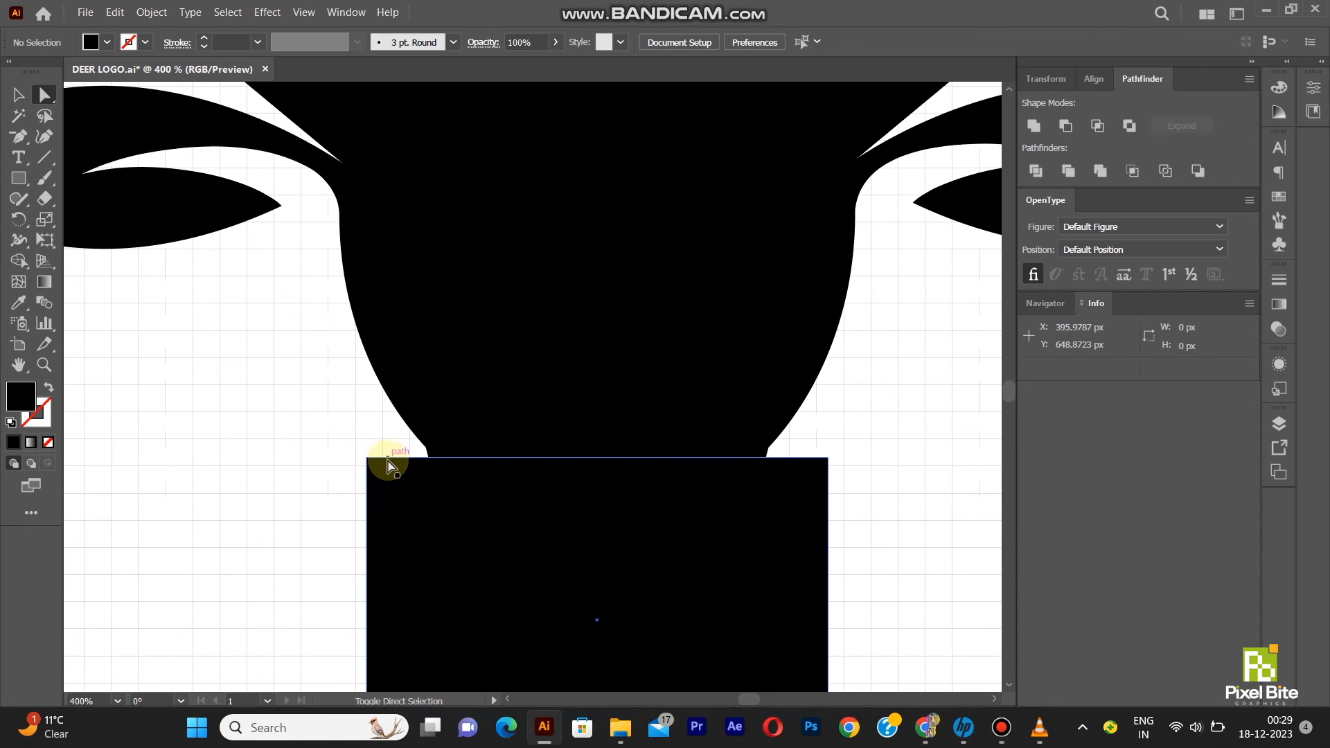
key(ctrl+a)
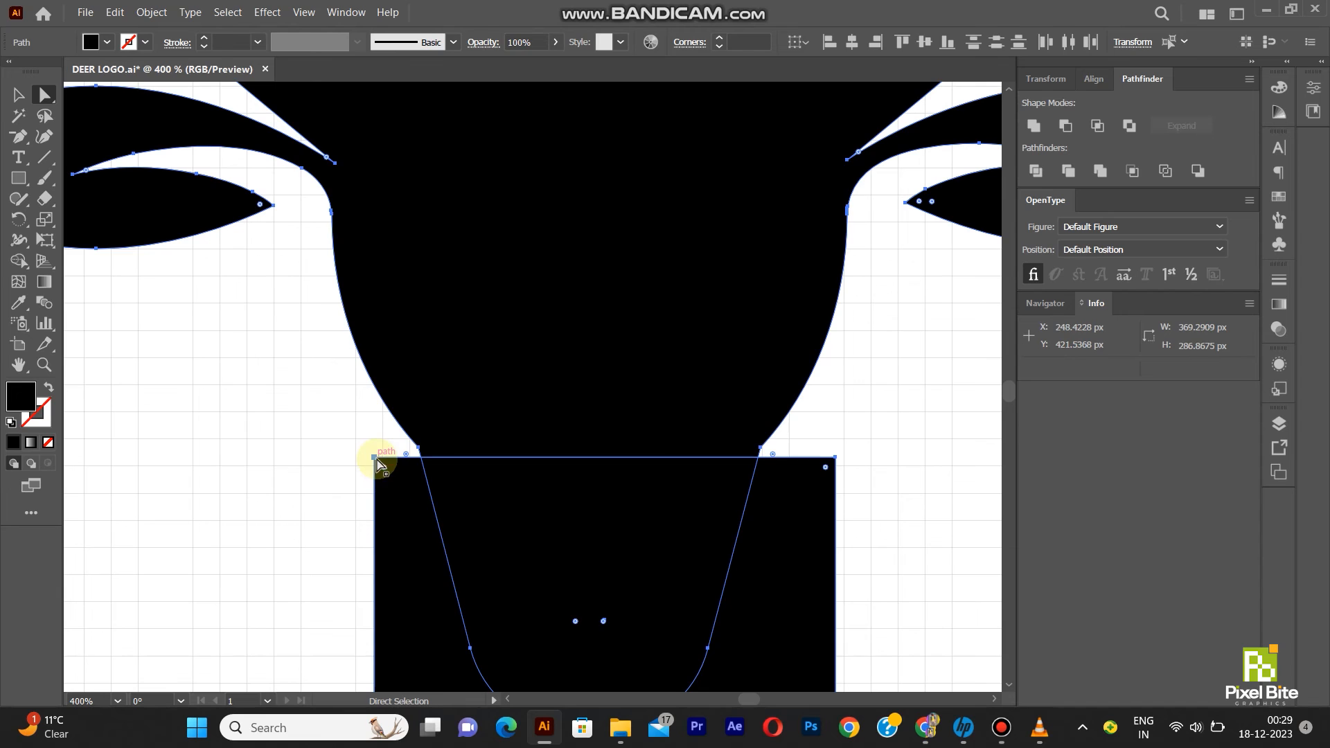
- Taper the rectangle by moving its two upper anchor points inwards to meet the jaw corners of the head
click(375, 458)
drag(380, 460, 422, 467)
drag(836, 458, 759, 463)
key(ctrl+minus)
key(ctrl+minus)
key(ctrl+minus)
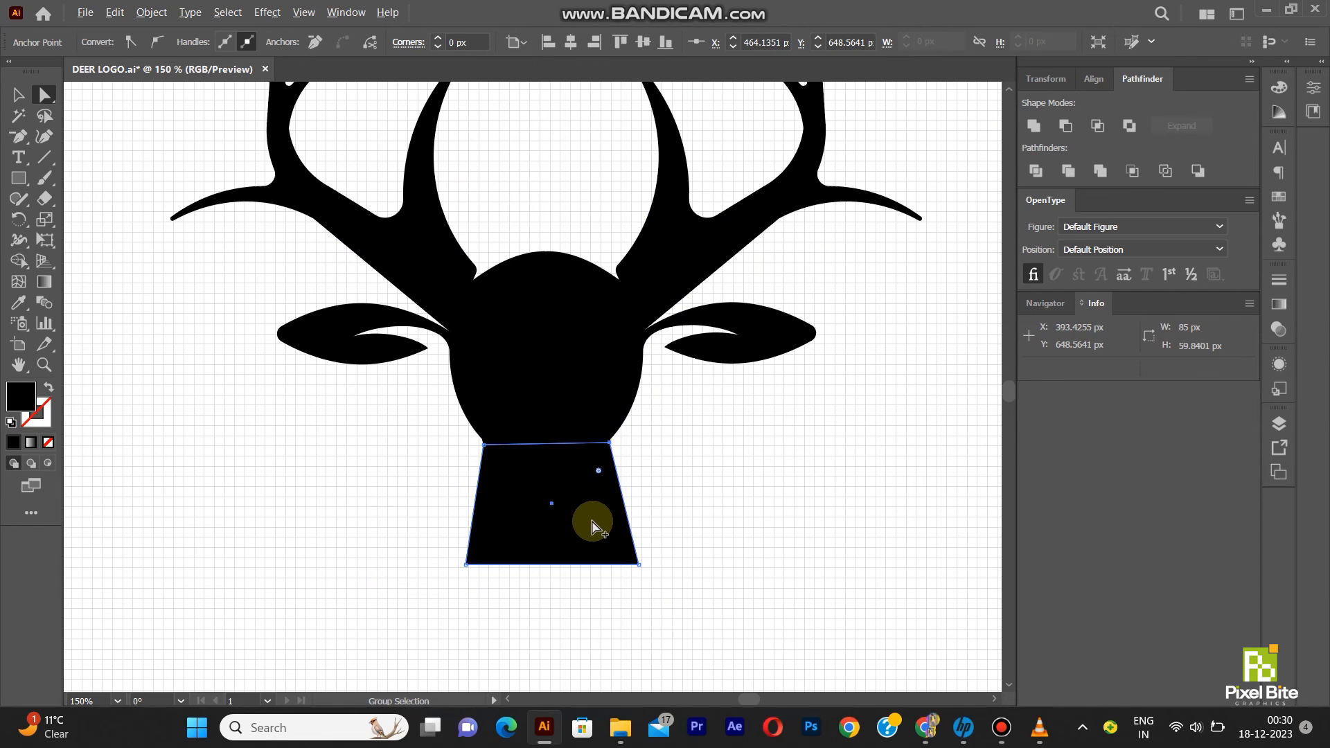
- Round the two lower corners of the tapered muzzle shape with a 50 px corner radius
click(466, 563)
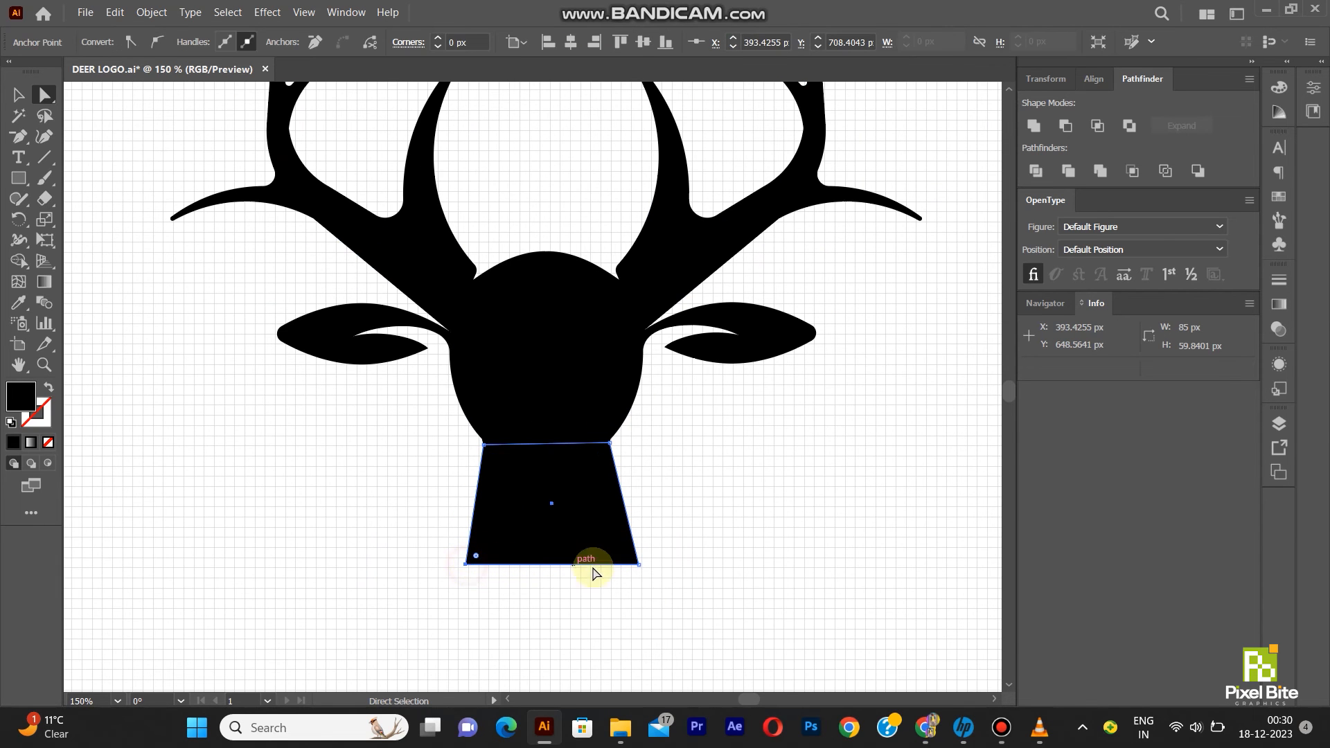
shift+click(638, 564)
click(436, 45)
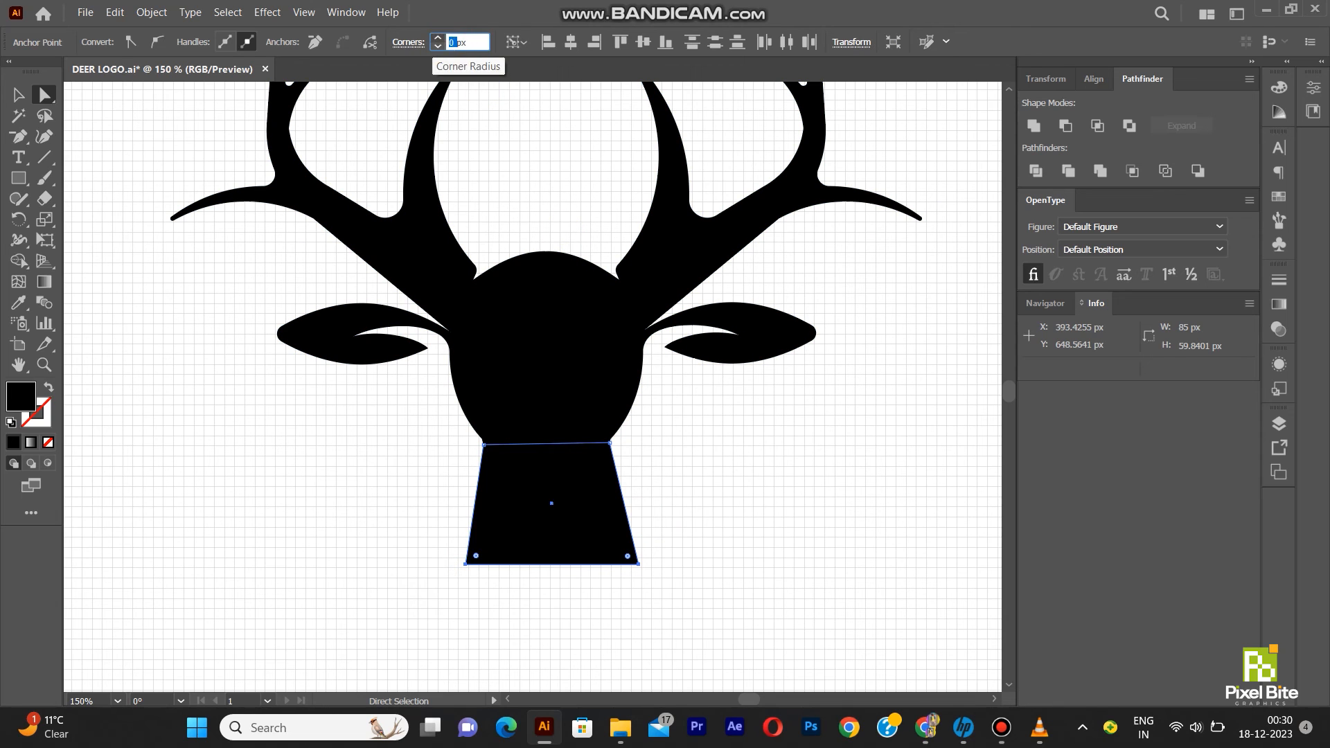
text(50)
key(Return)
- Apply a vertical Bulge warp with a bend of about -27% to the muzzle shape
click(18, 94)
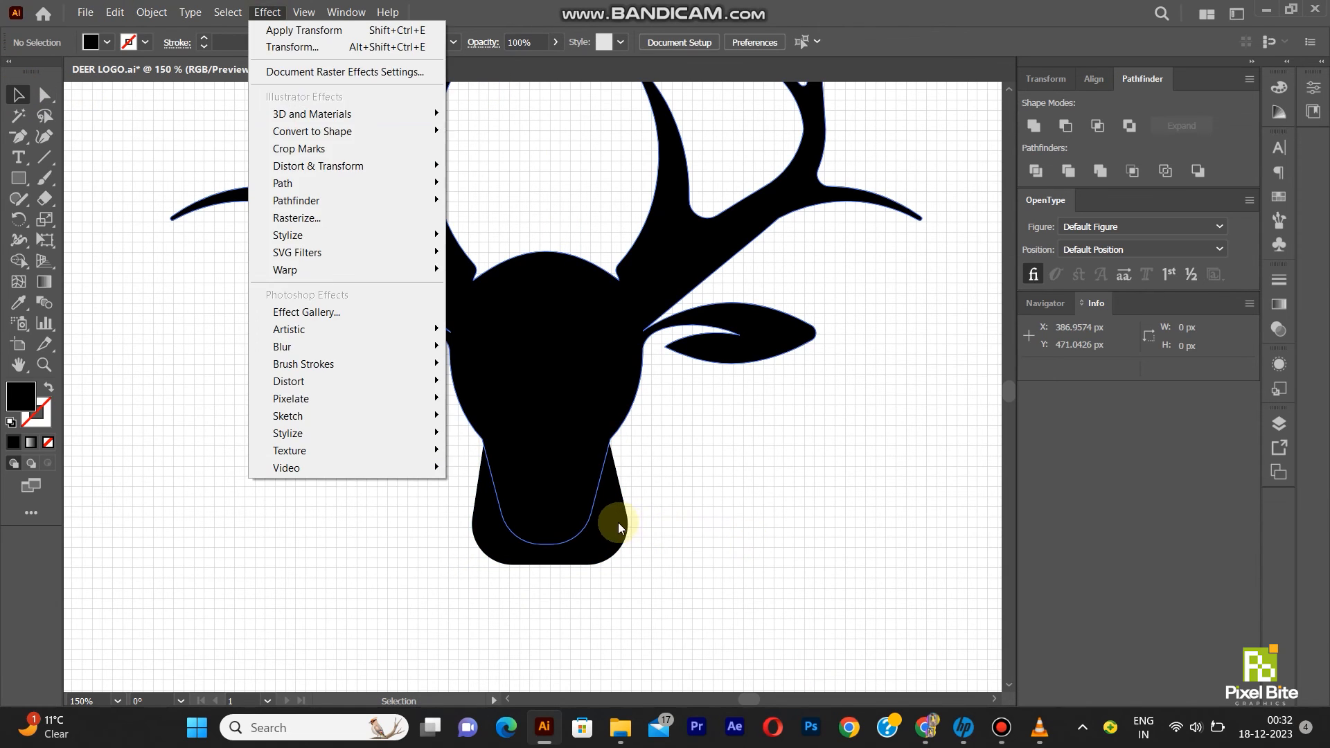
click(618, 522)
click(267, 12)
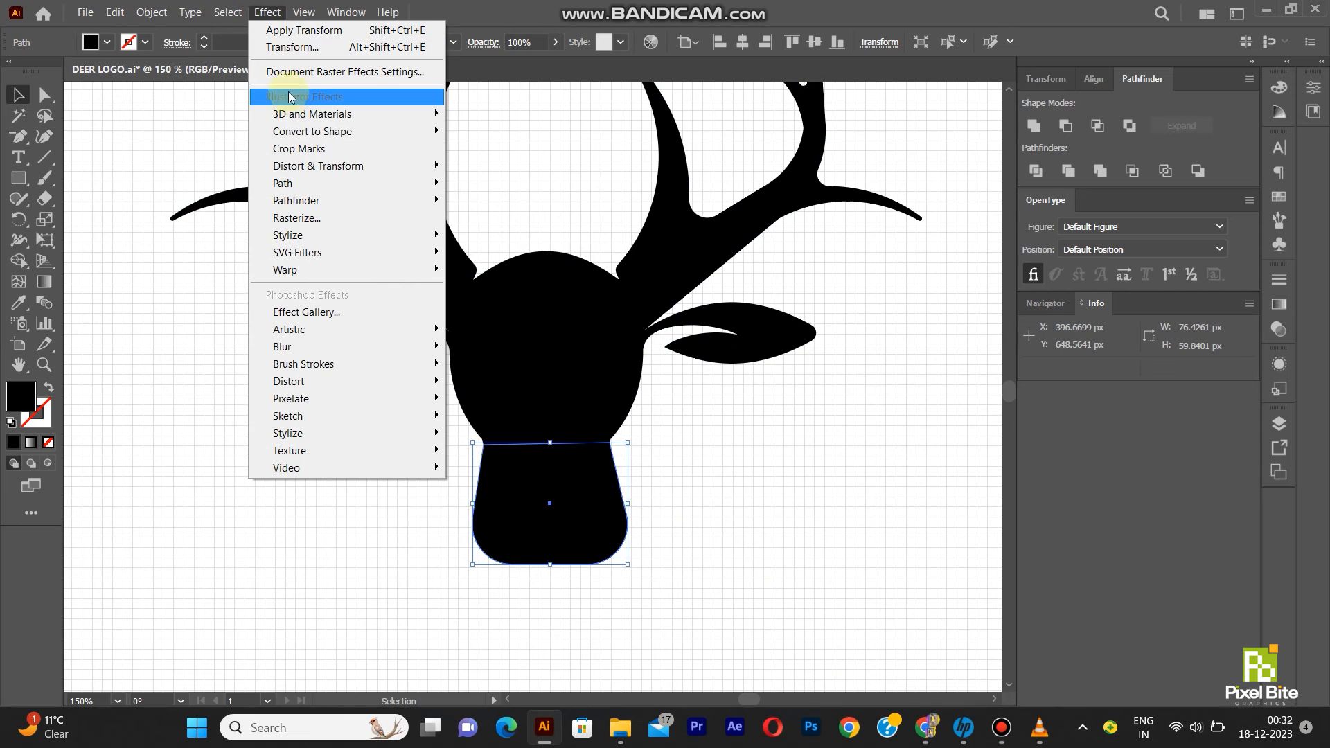
click(303, 269)
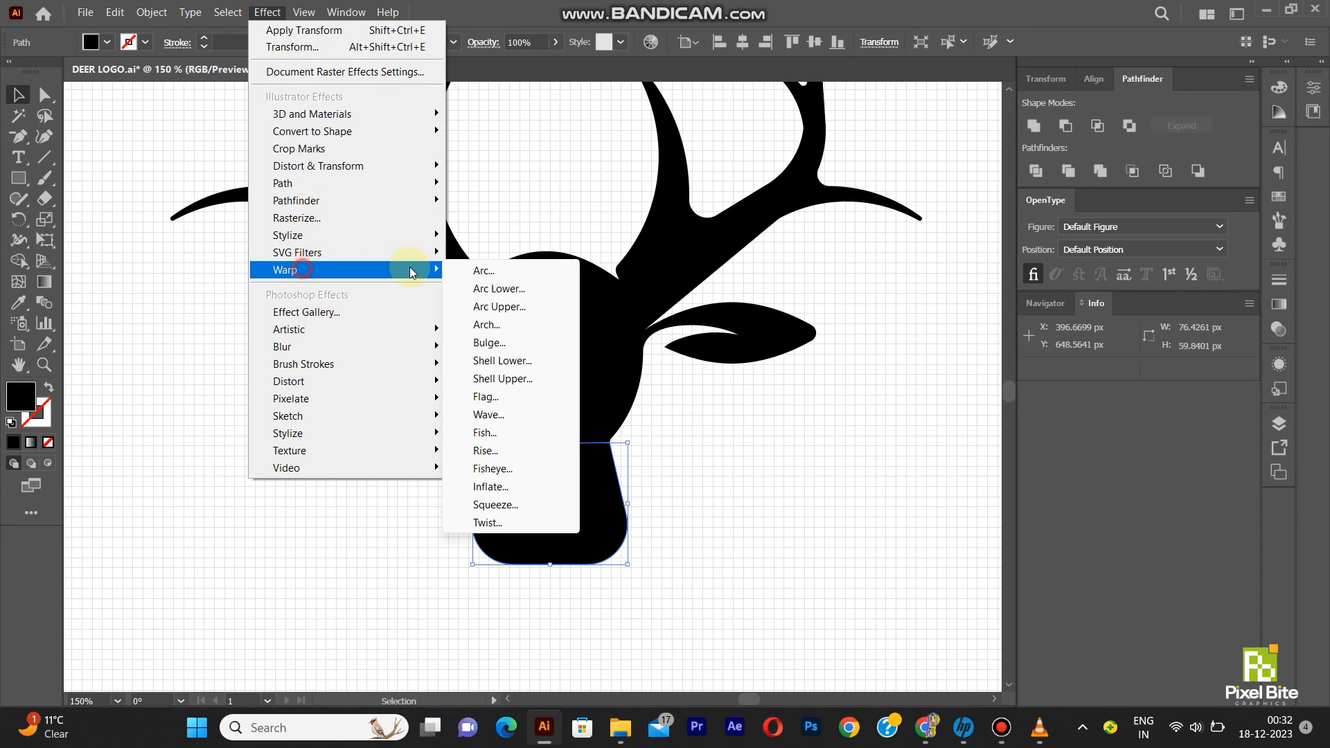
click(489, 344)
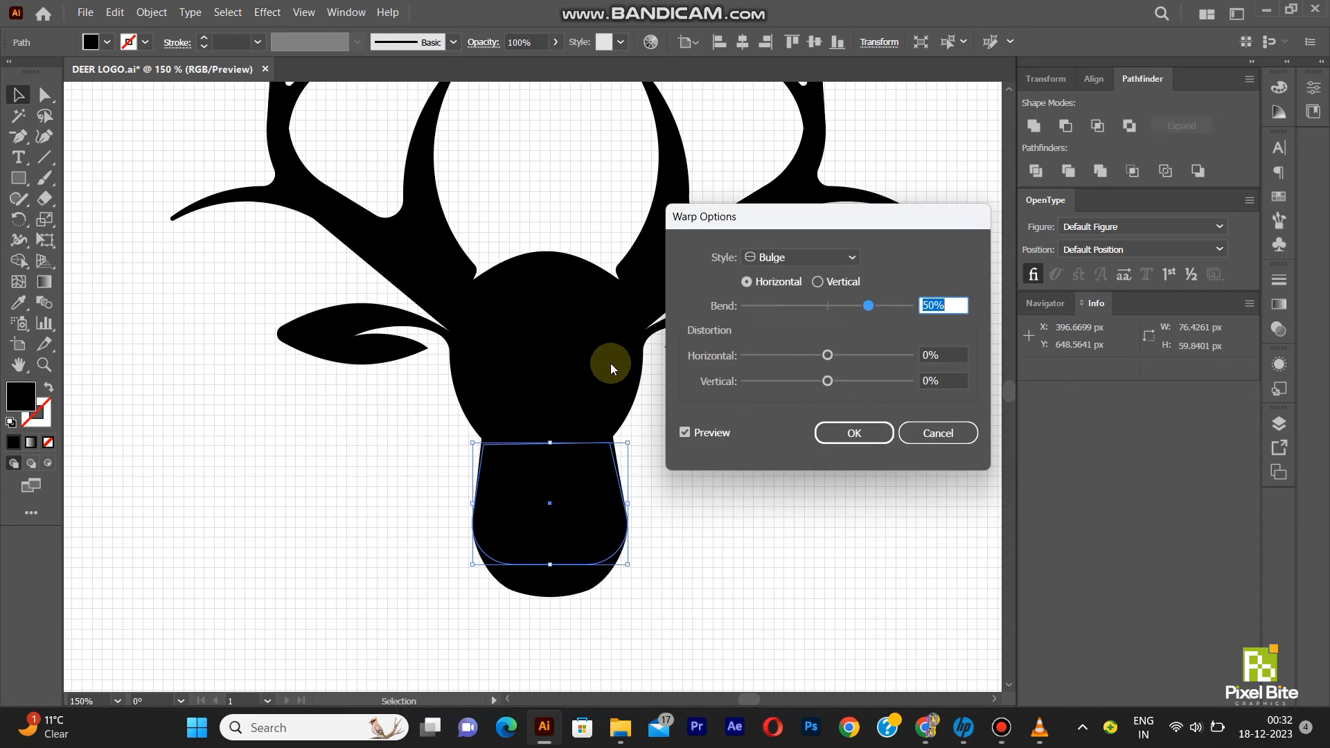
click(818, 282)
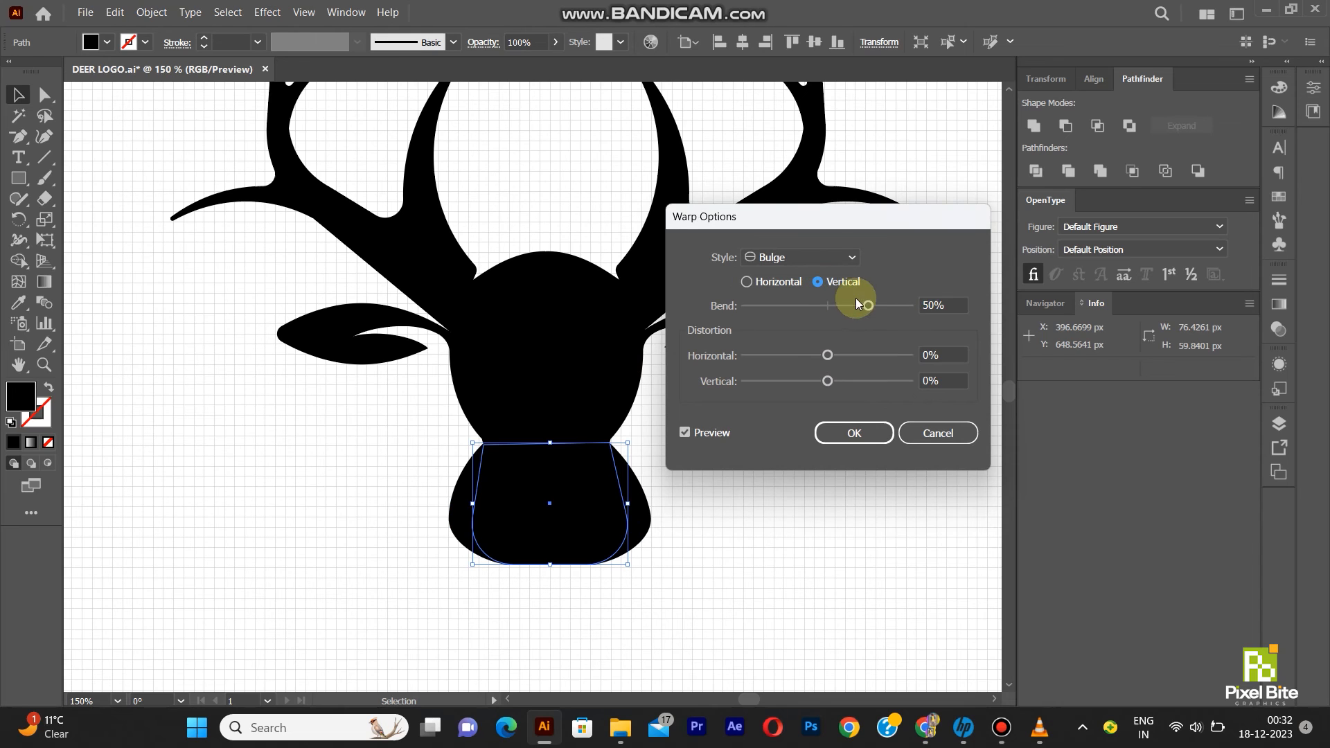
drag(869, 305, 800, 306)
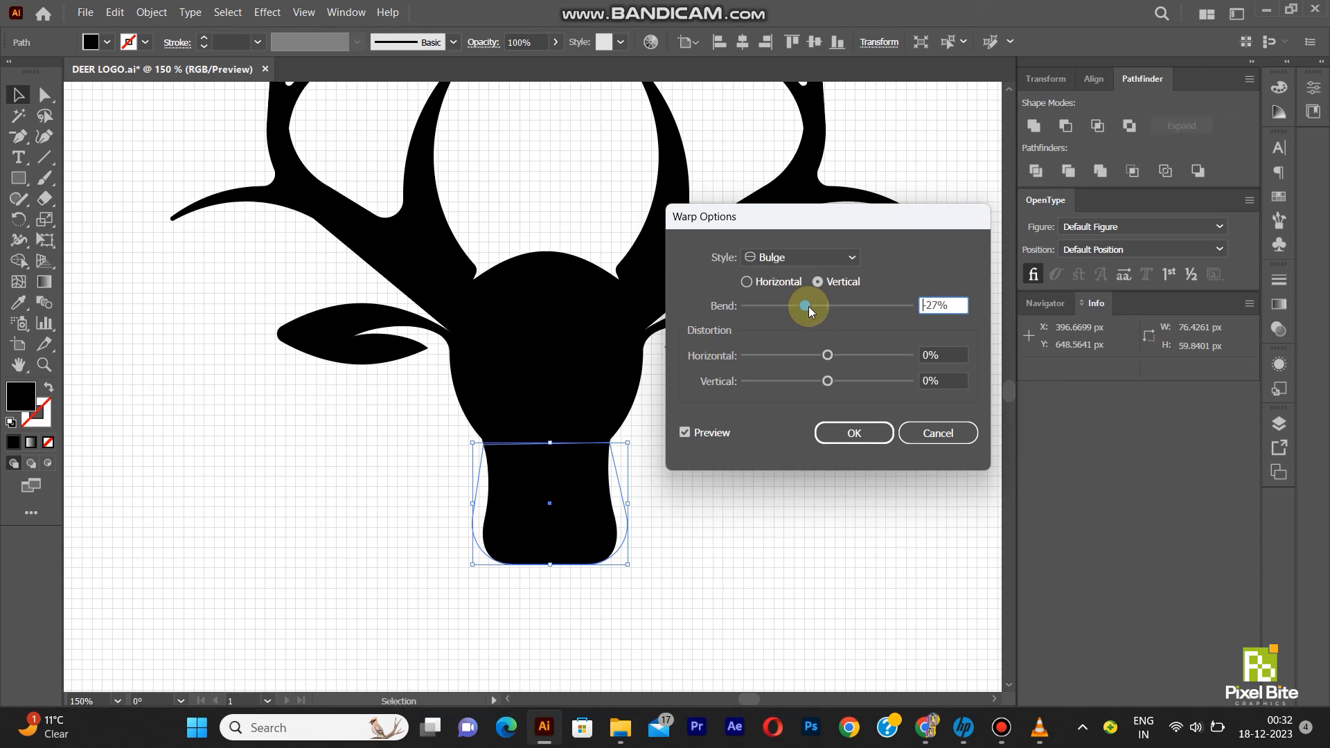
drag(811, 306, 810, 306)
click(858, 433)
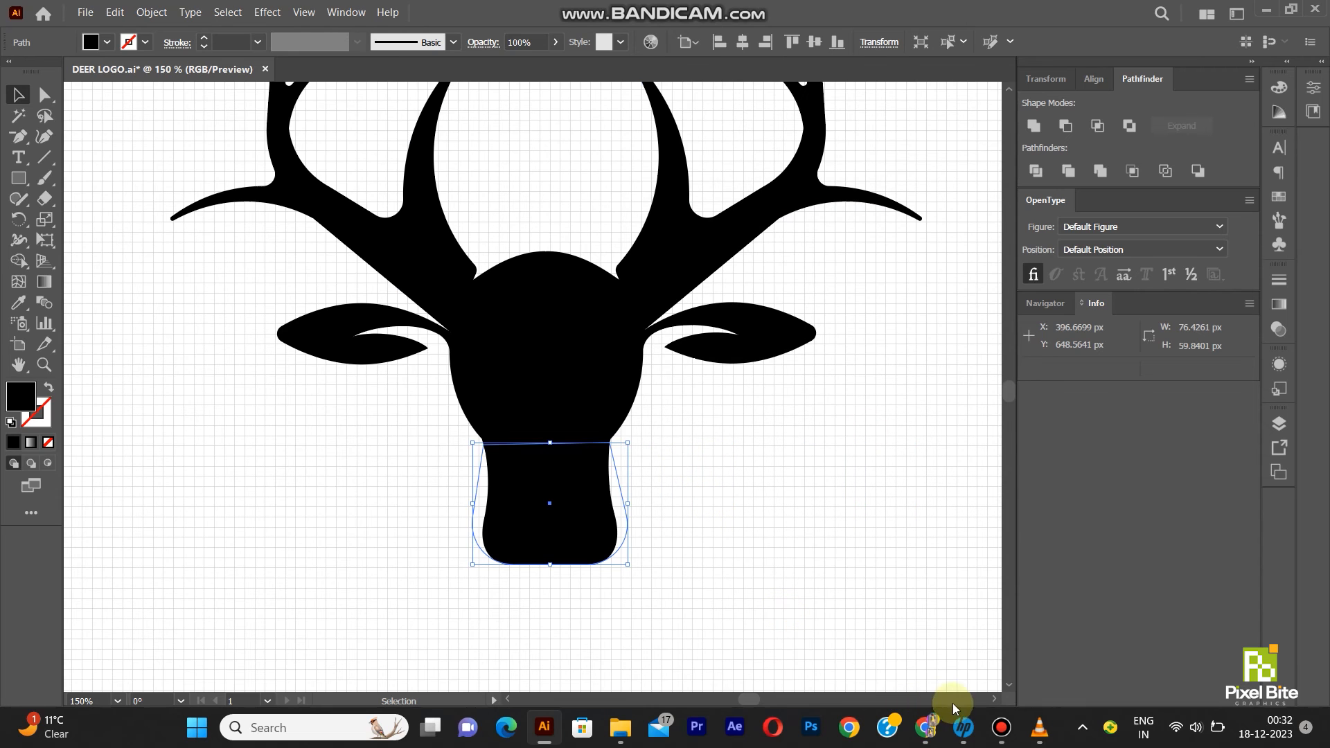
- Expand the appearance of the warped muzzle shape into an editable path and deselect it
click(115, 13)
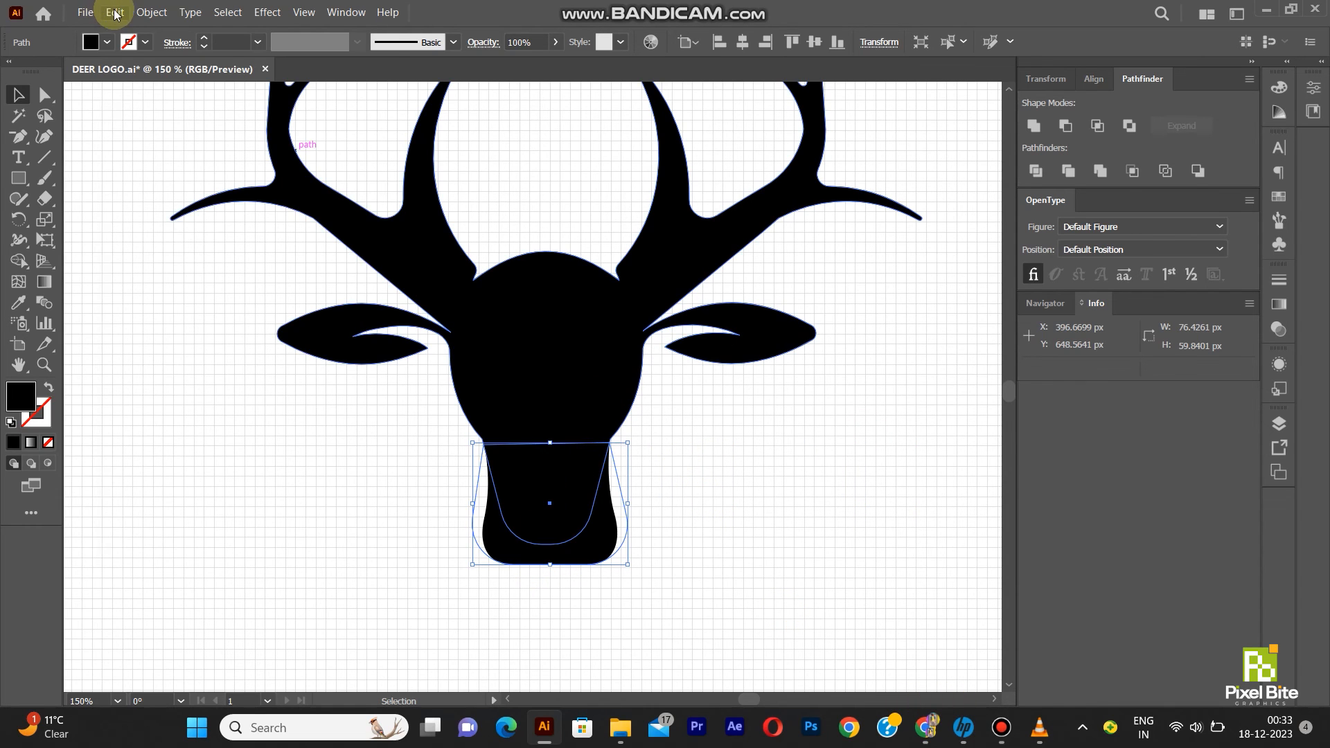
mouse_move(151, 12)
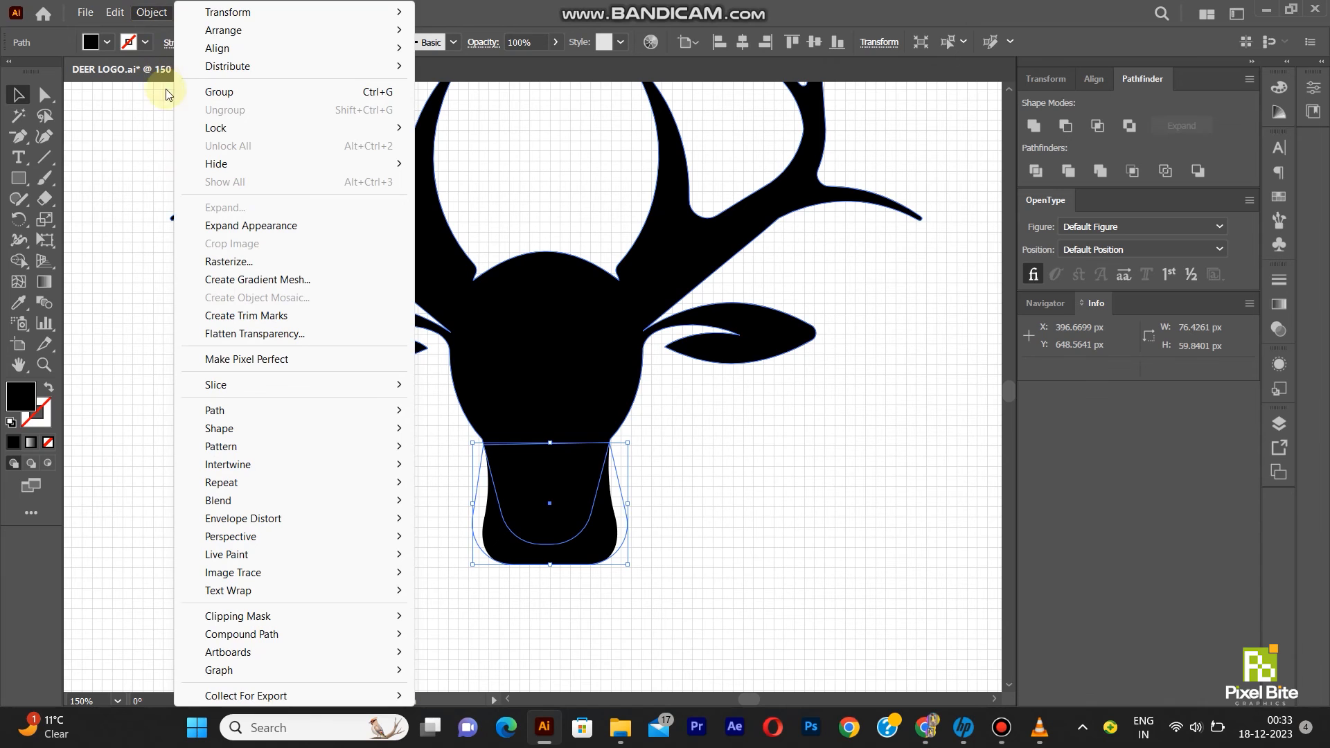
click(208, 223)
click(685, 513)
click(529, 534)
scroll(534, 534, up, 2)
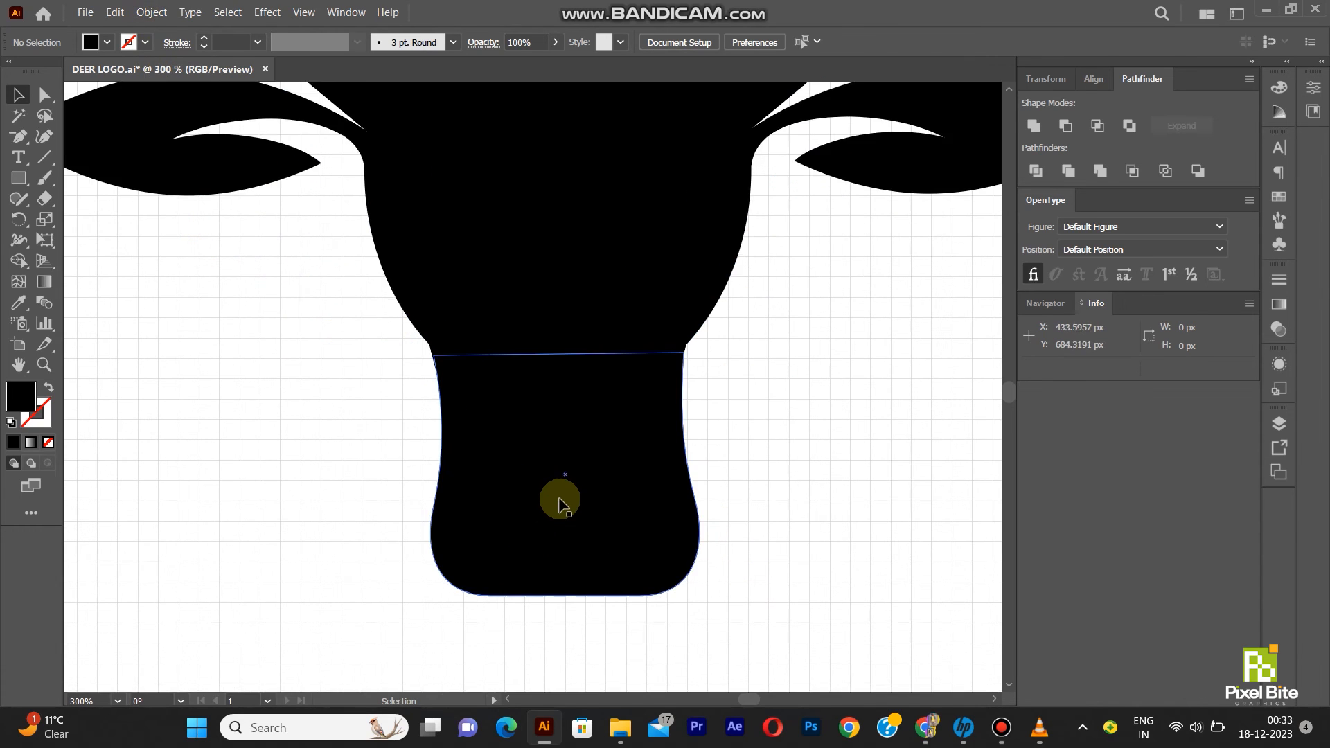
scroll(563, 500, down, 3)
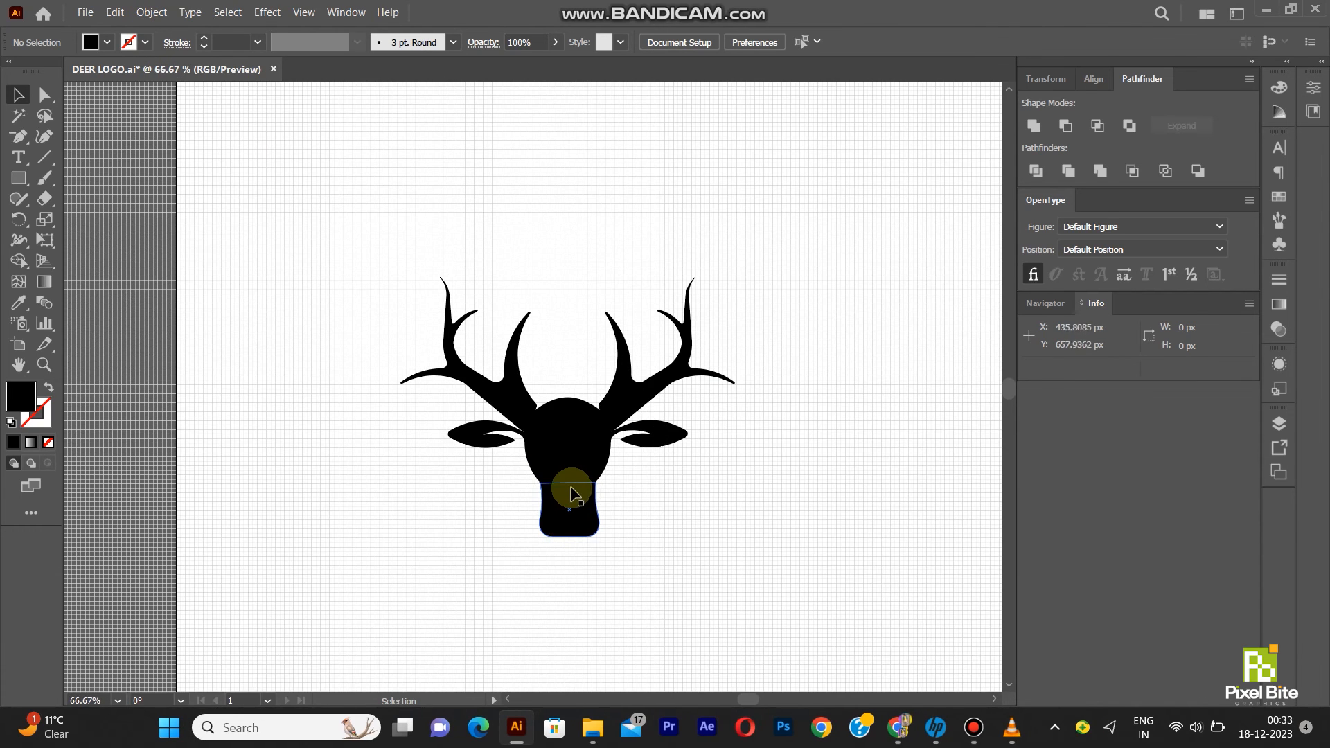
- Select the deer silhouette path in Layer 1 and move it above the muzzle path in the stacking order
click(574, 416)
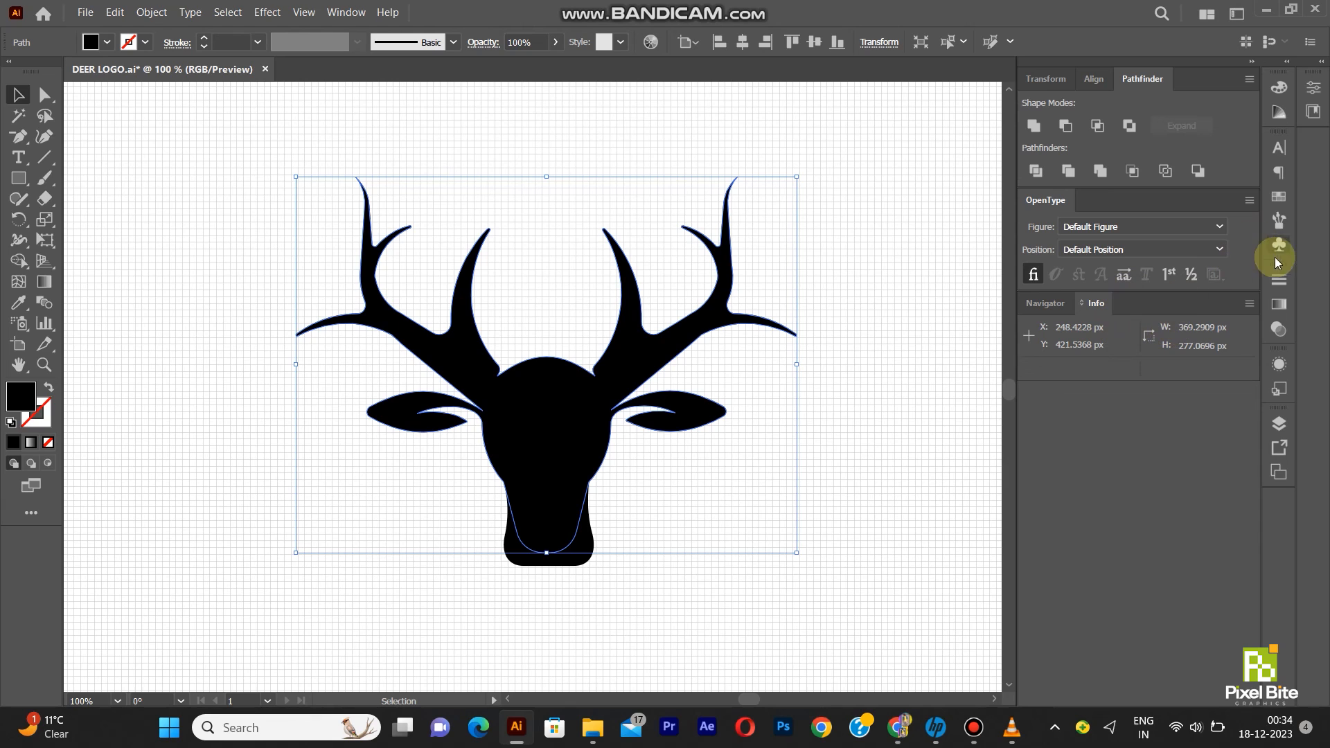
click(1282, 423)
click(1109, 443)
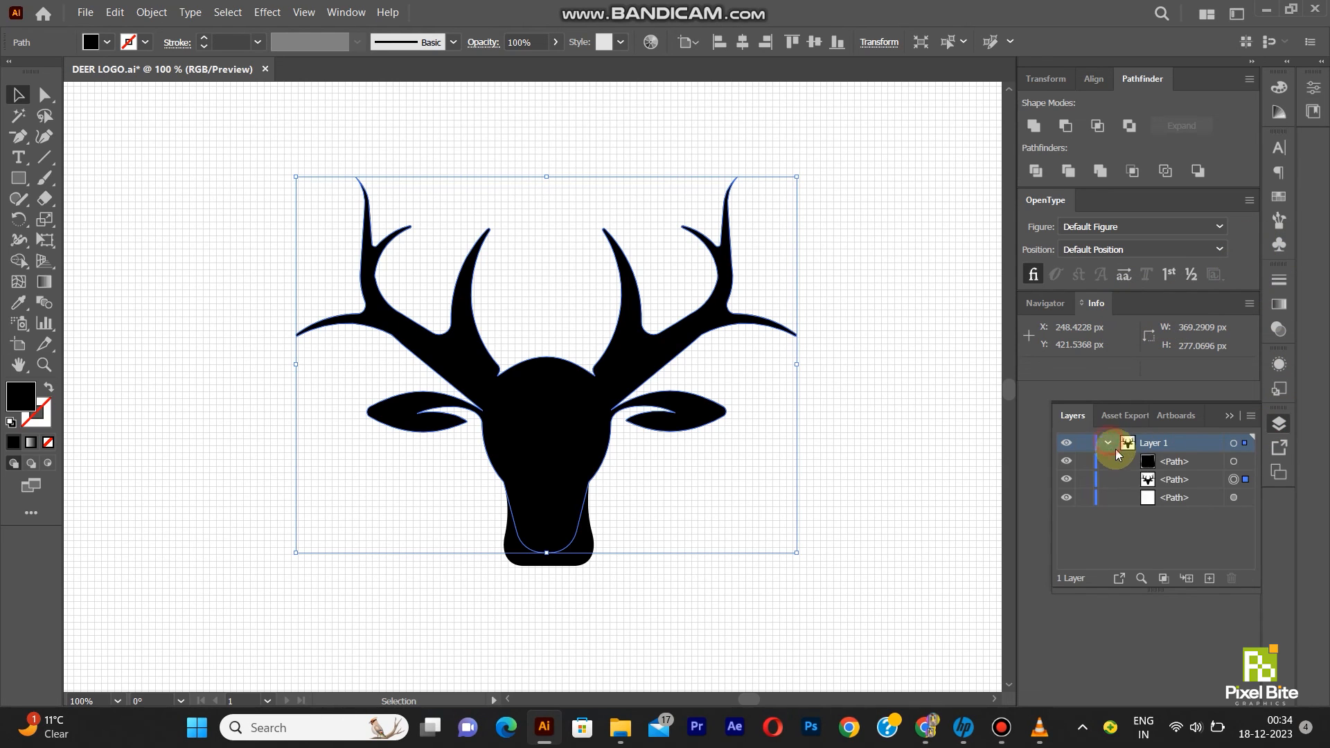
click(1183, 481)
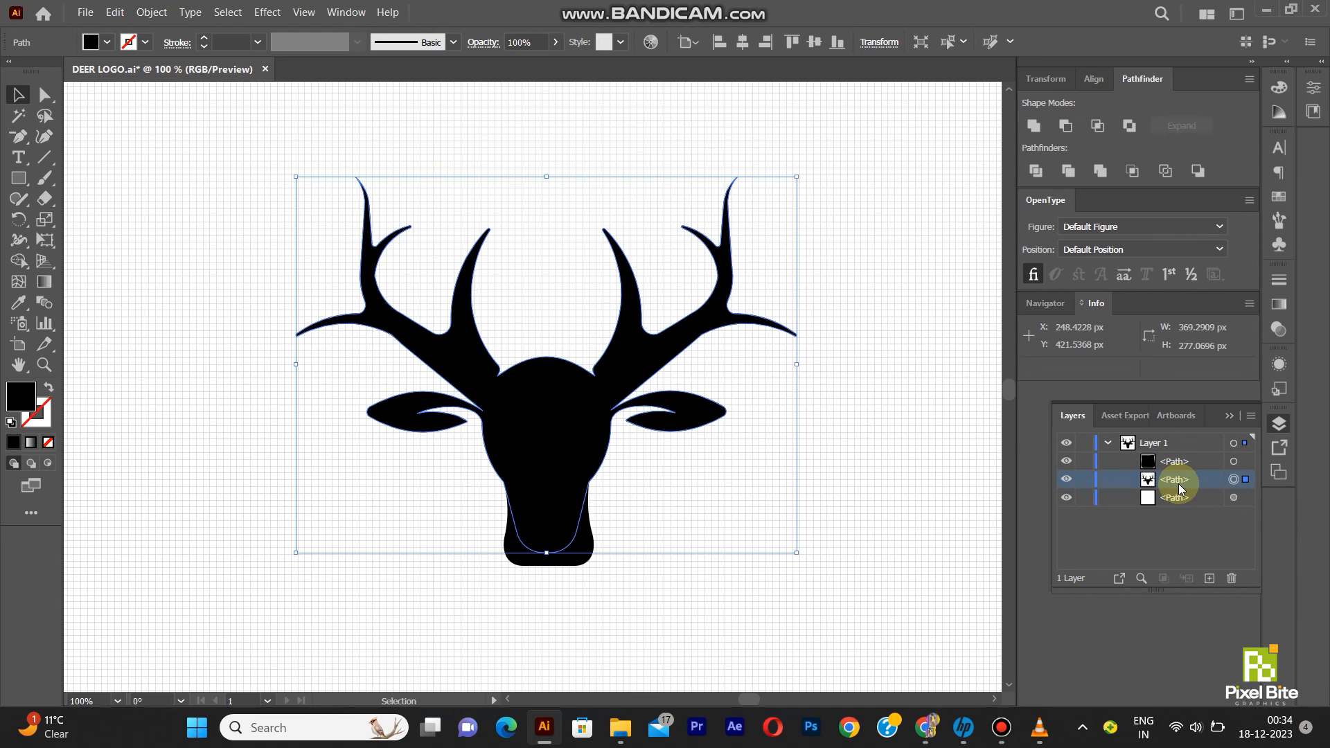
key(ctrl+j)
key(Return)
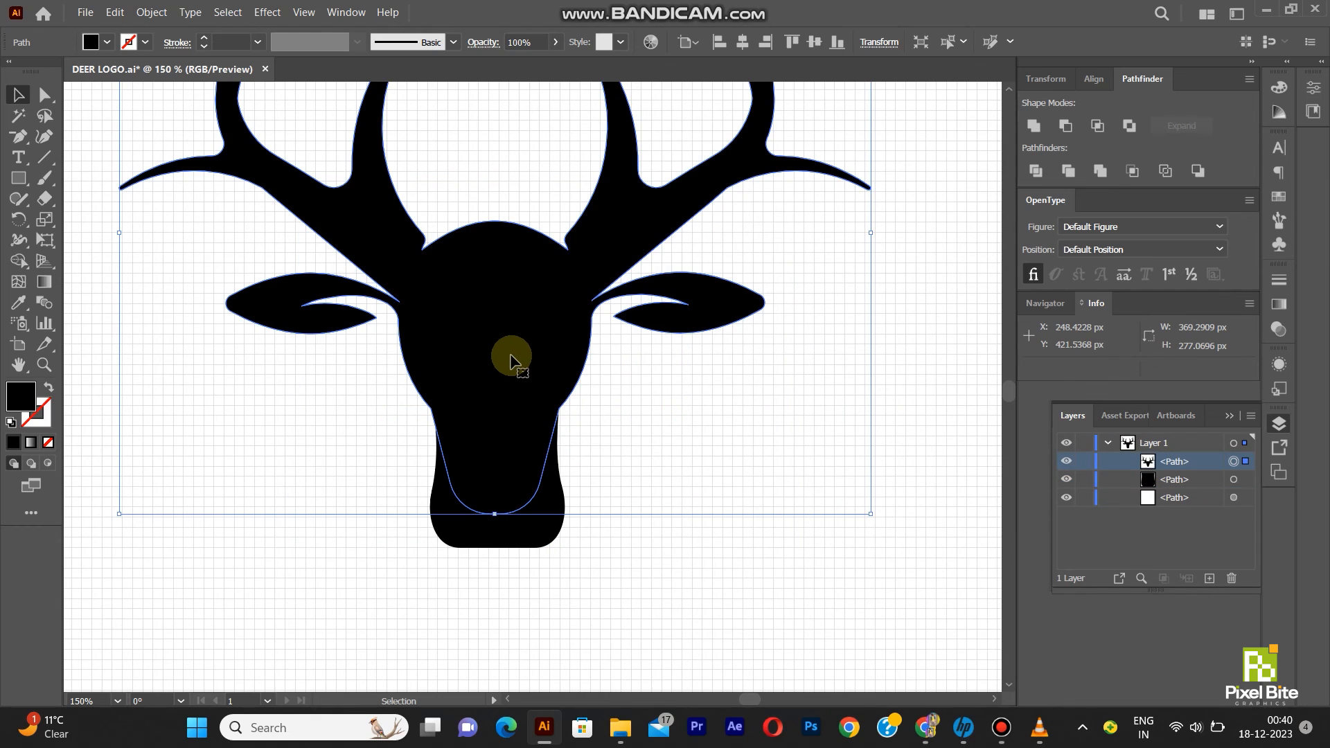
- Duplicate the deer silhouette about 6 px straight down and subtract the copy from the muzzle shape with Minus Front
drag(511, 356, 511, 367)
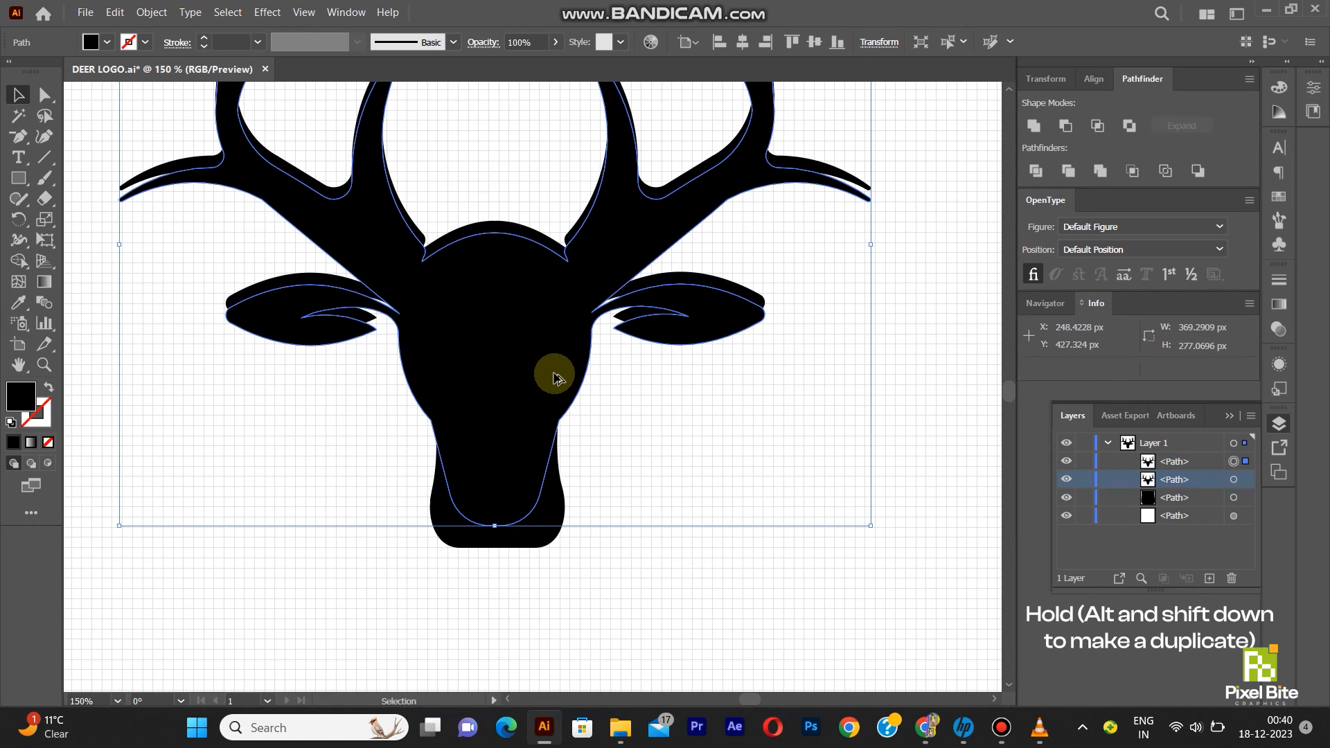
shift+click(534, 546)
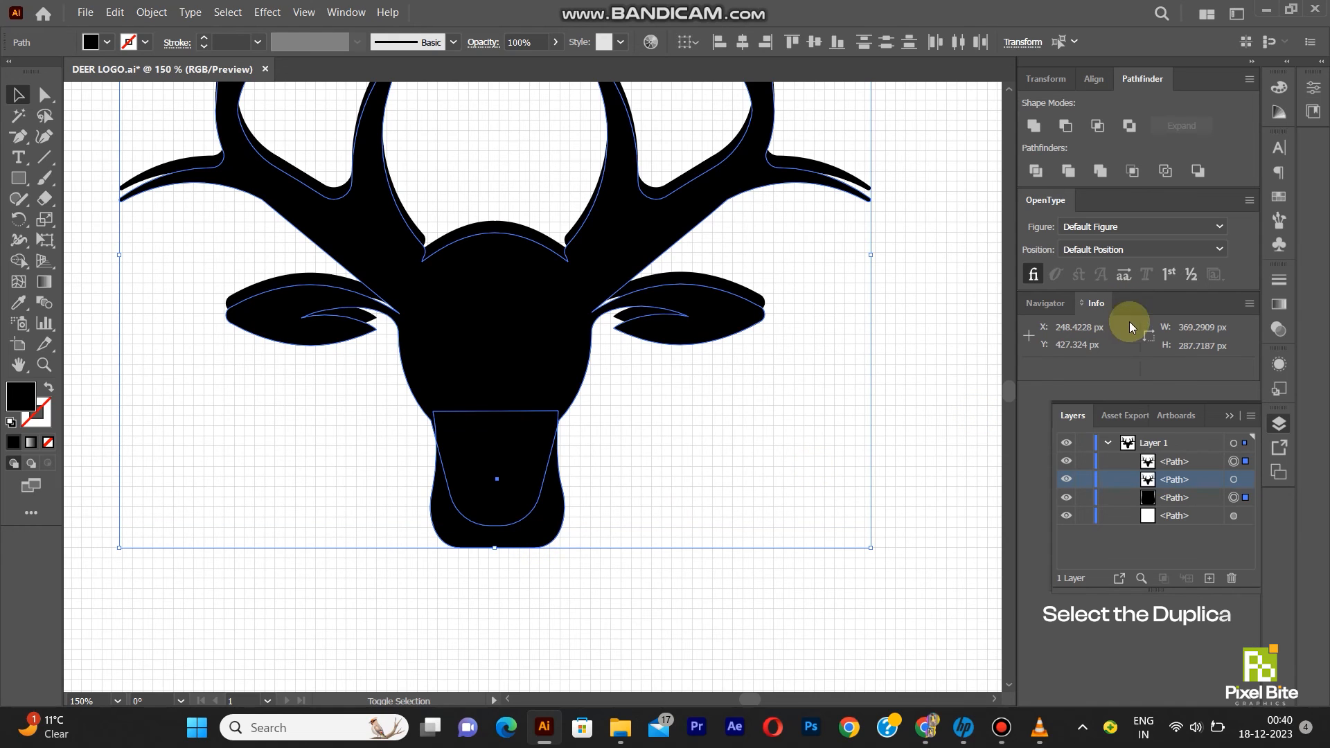
click(1066, 126)
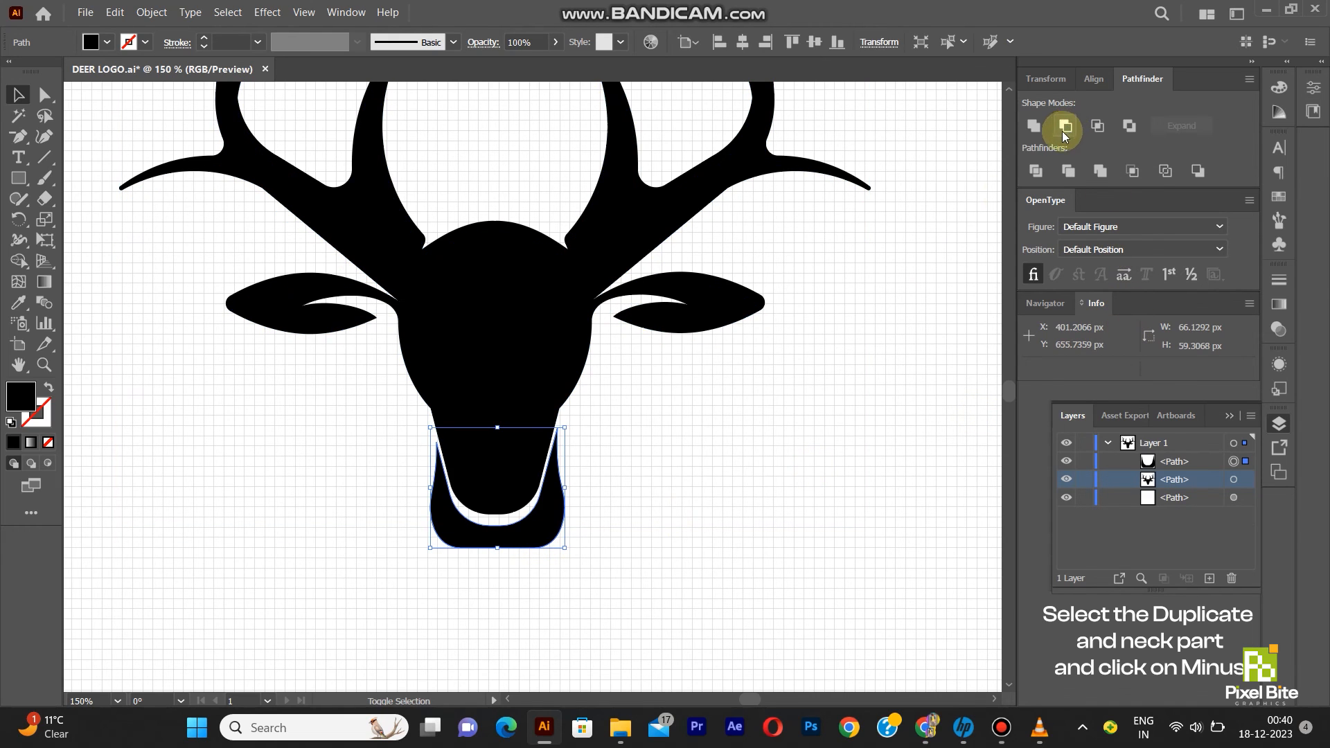
click(707, 506)
scroll(506, 471, down, 3)
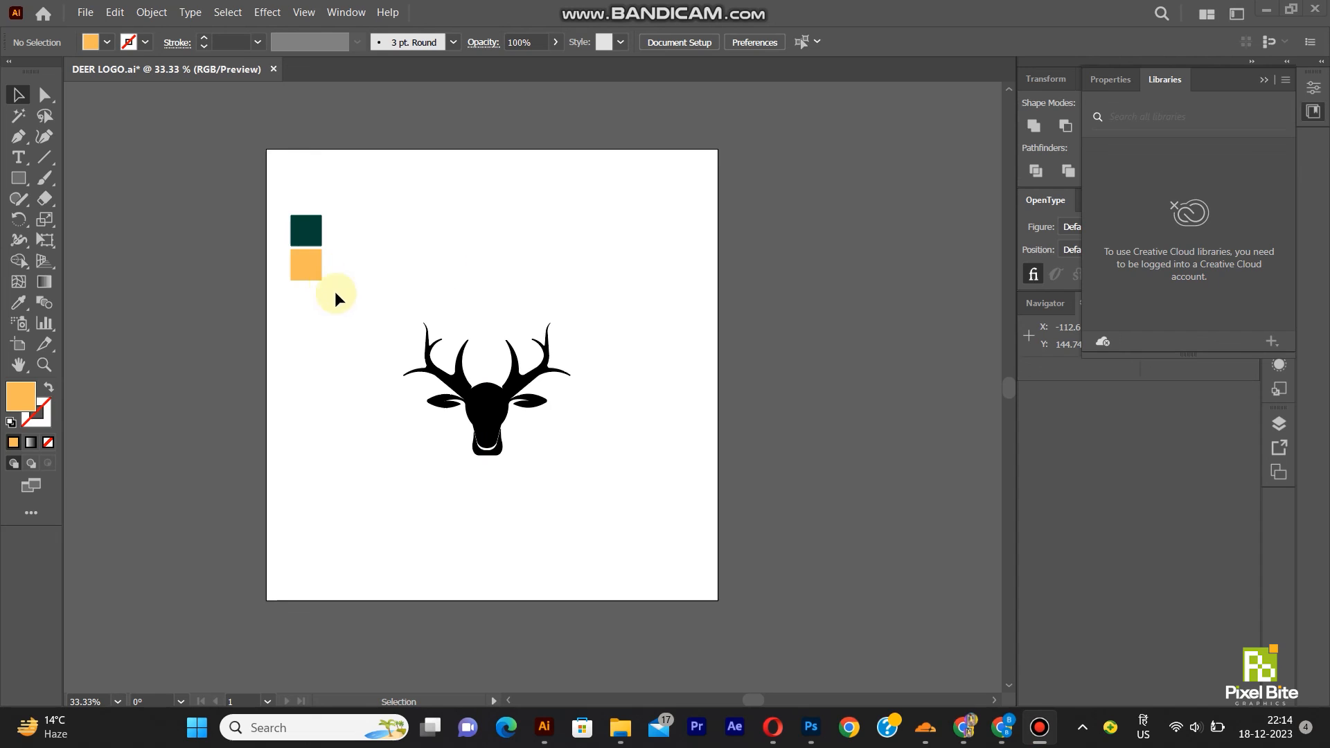
- Select the dark green and orange color squares and move them off the artboard, beside its left edge
click(335, 294)
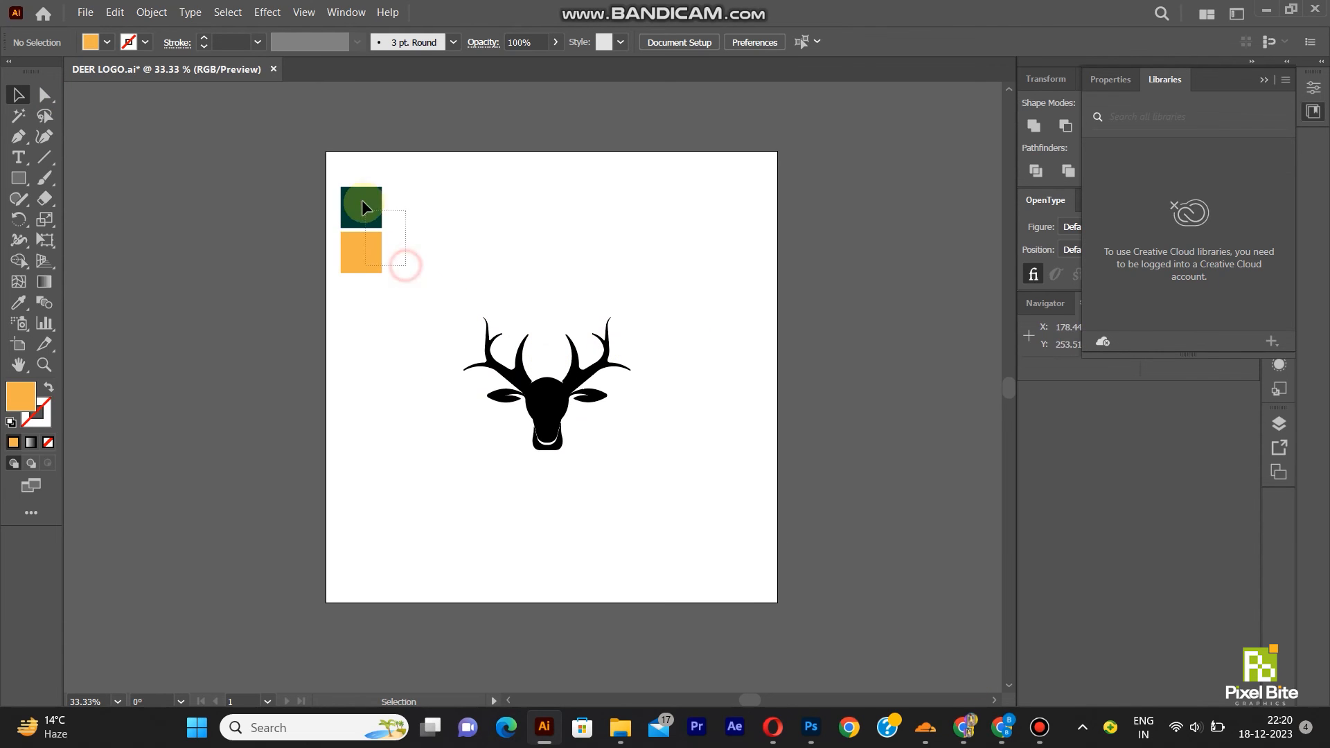
drag(362, 207, 303, 214)
scroll(523, 310, up, 1)
scroll(319, 232, down, 2)
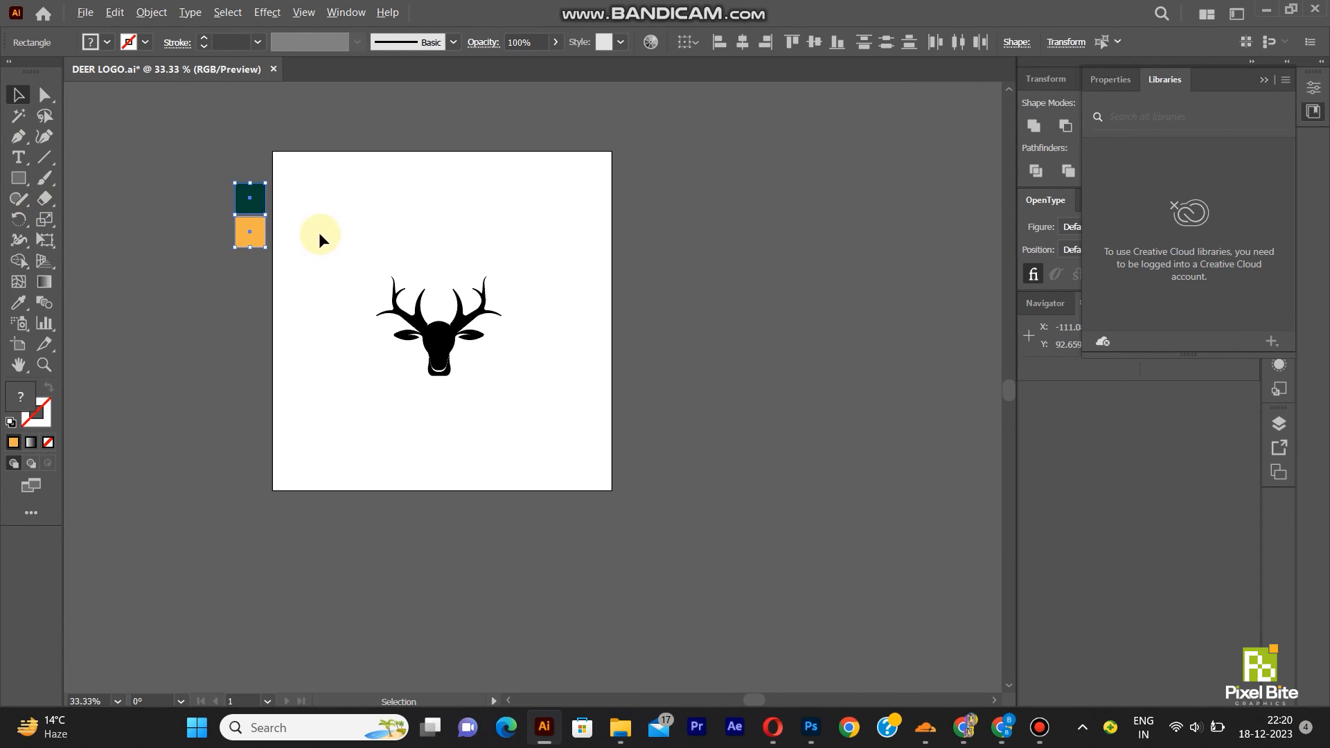
- Draw a dark green rectangle covering the whole artboard and send it behind the deer as the background
scroll(305, 200, up, 1)
drag(250, 127, 700, 578)
click(18, 93)
right_click(548, 252)
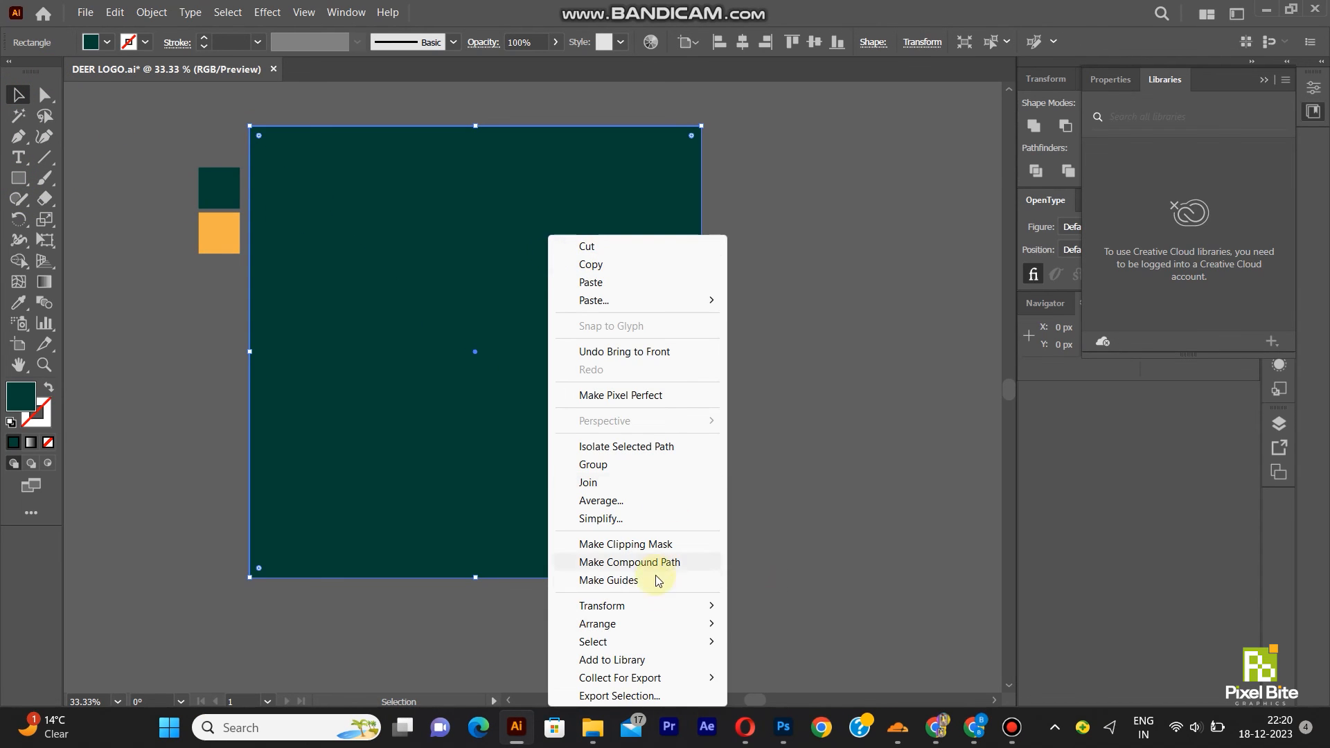
mouse_move(634, 621)
click(794, 679)
- Group the deer silhouette and the muzzle path
click(475, 374)
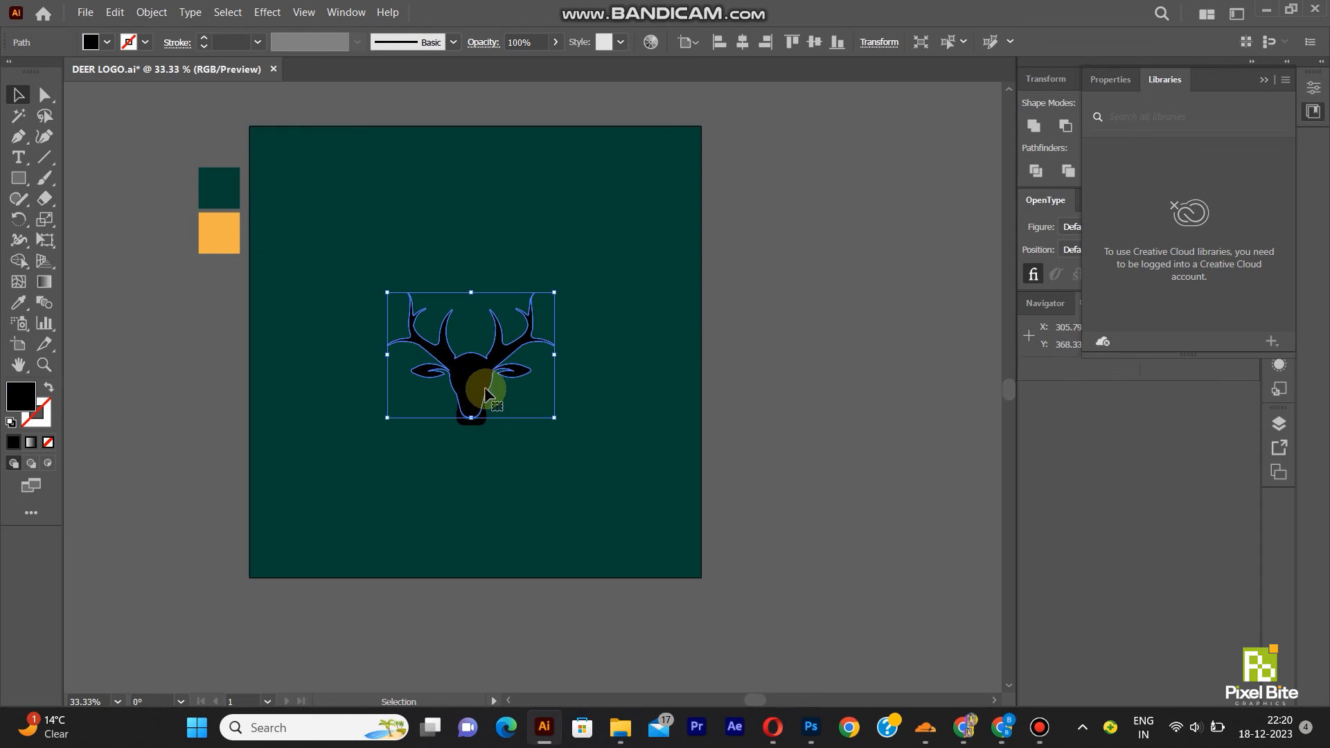
scroll(483, 423, up, 2)
right_click(471, 420)
click(519, 461)
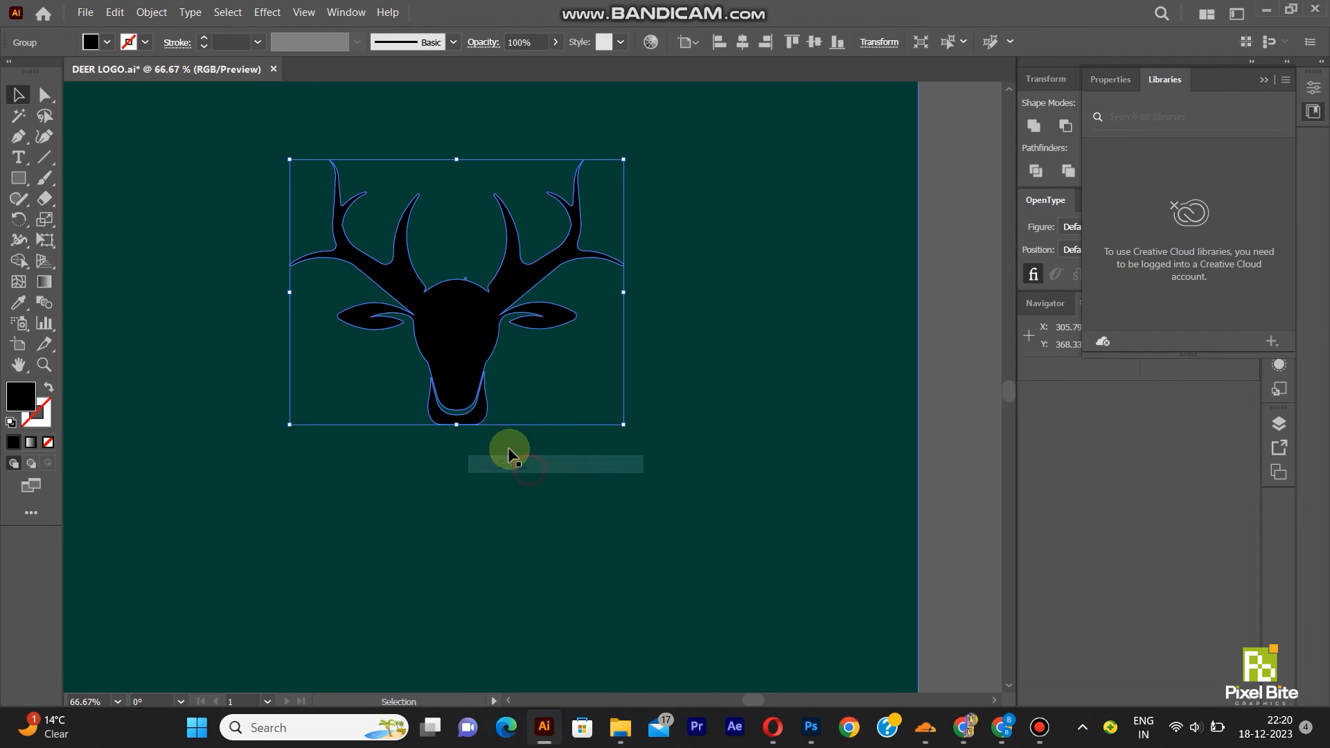
- Enlarge the deer group near the artboard's center and fill it with the orange sampled from the color square
scroll(494, 434, down, 2)
drag(560, 298, 603, 265)
drag(496, 360, 468, 363)
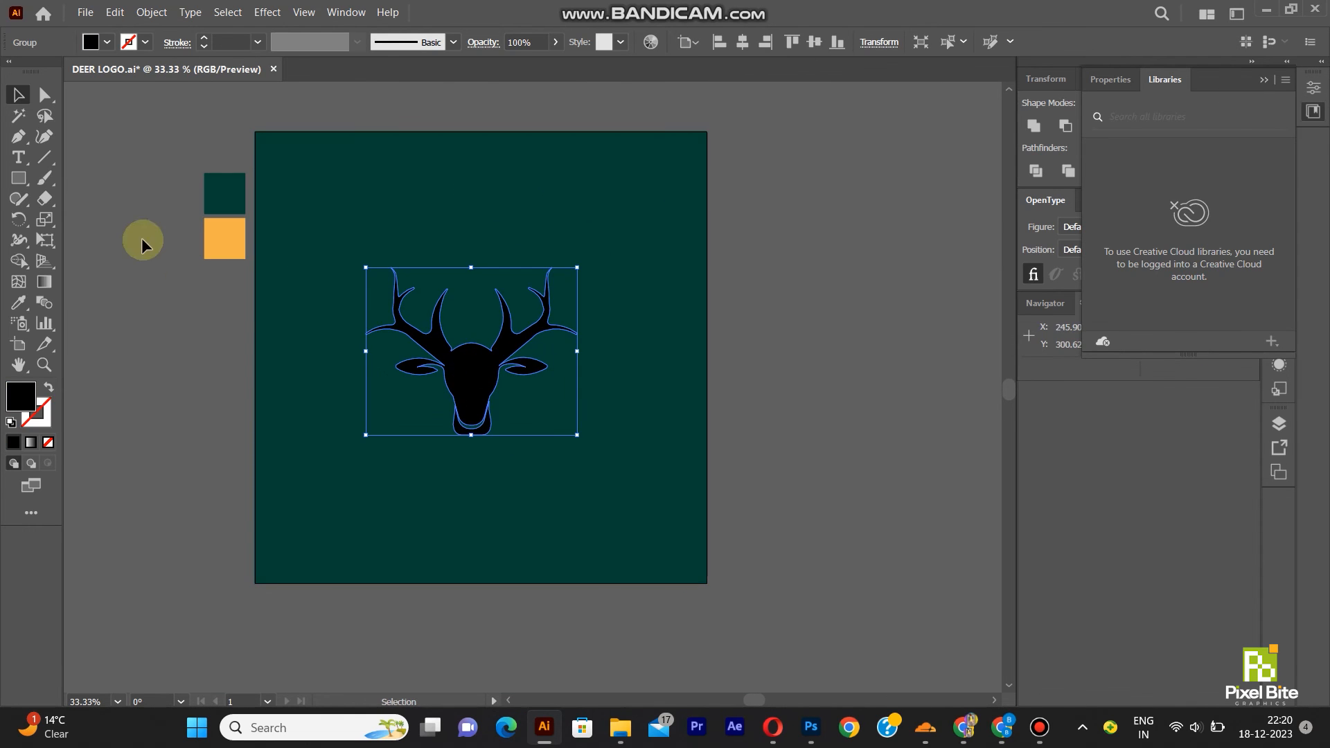
click(11, 302)
click(224, 238)
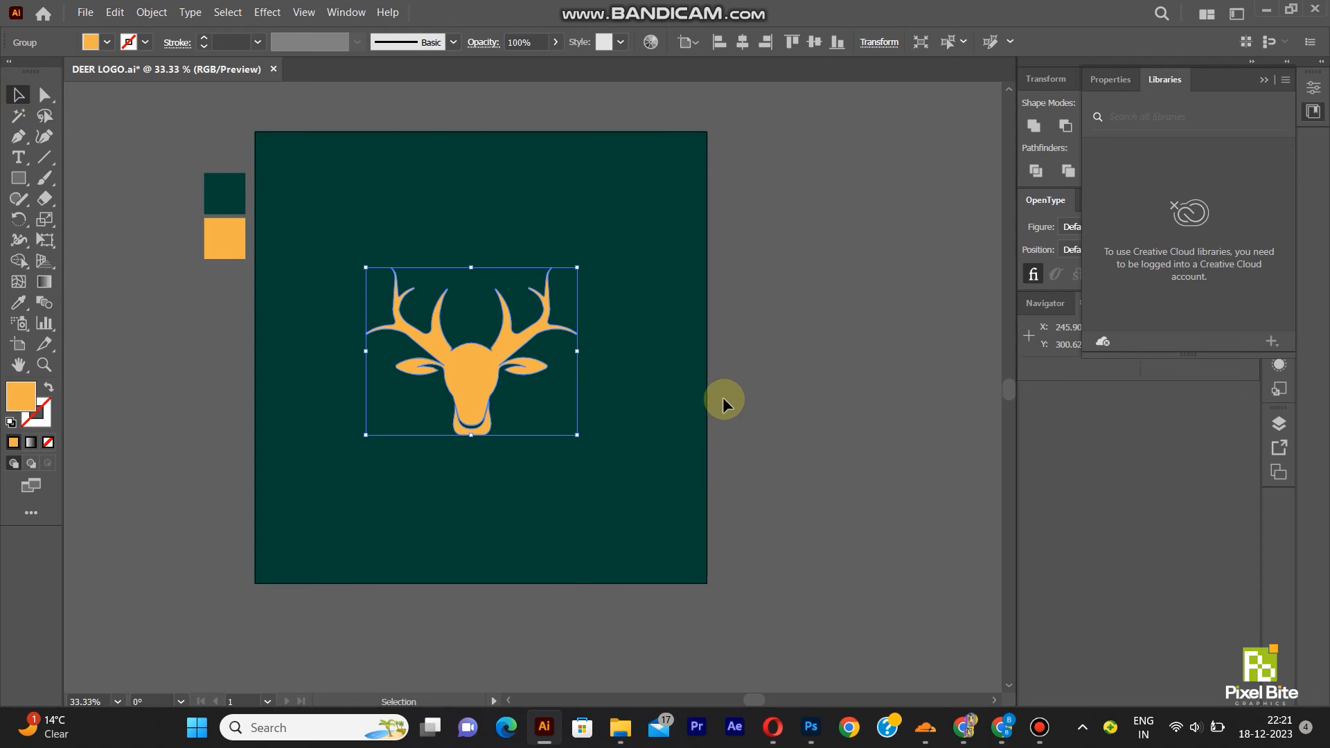
- Adjust the deer group's position toward the center of the green background and save the document
drag(472, 368, 475, 369)
click(522, 351)
key(ctrl+s)
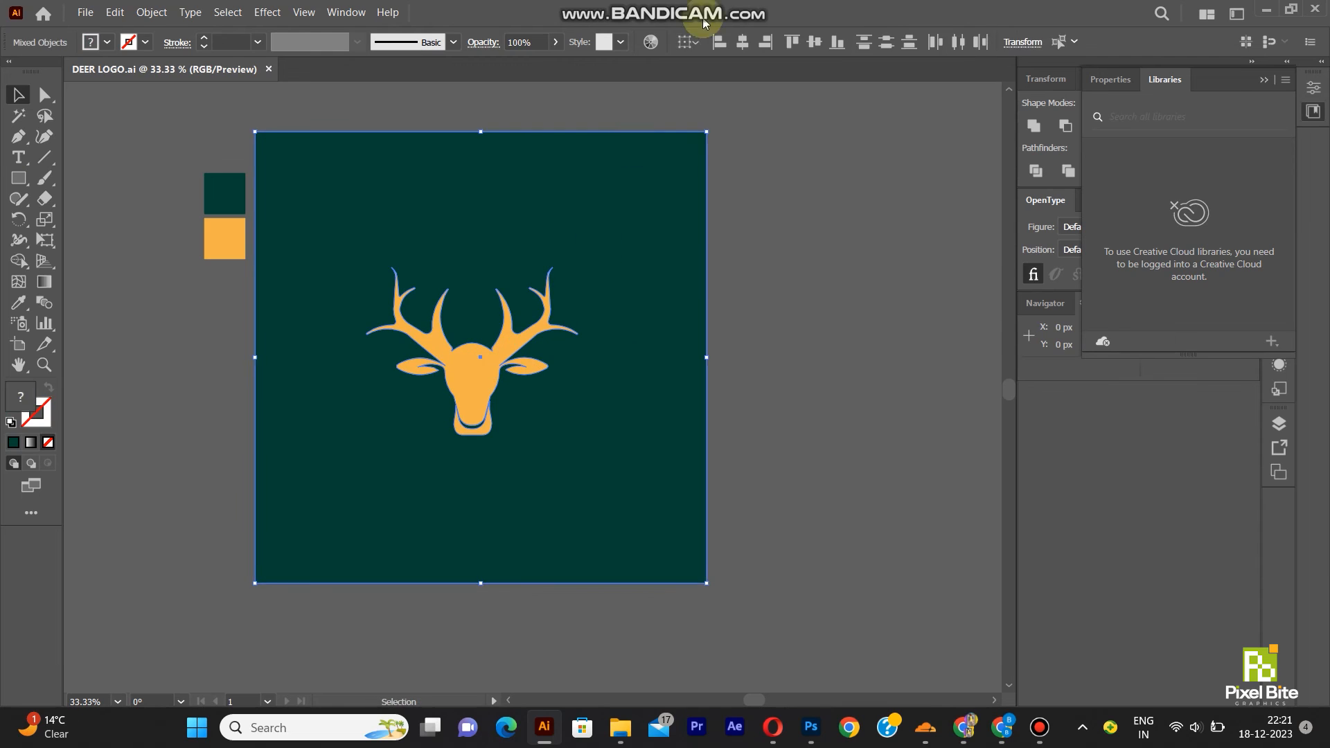
- Add the text THE DEER below the head in Clash Grotesk Variable Light at 80 pt
key(ctrl+shift+a)
key(t)
click(429, 485)
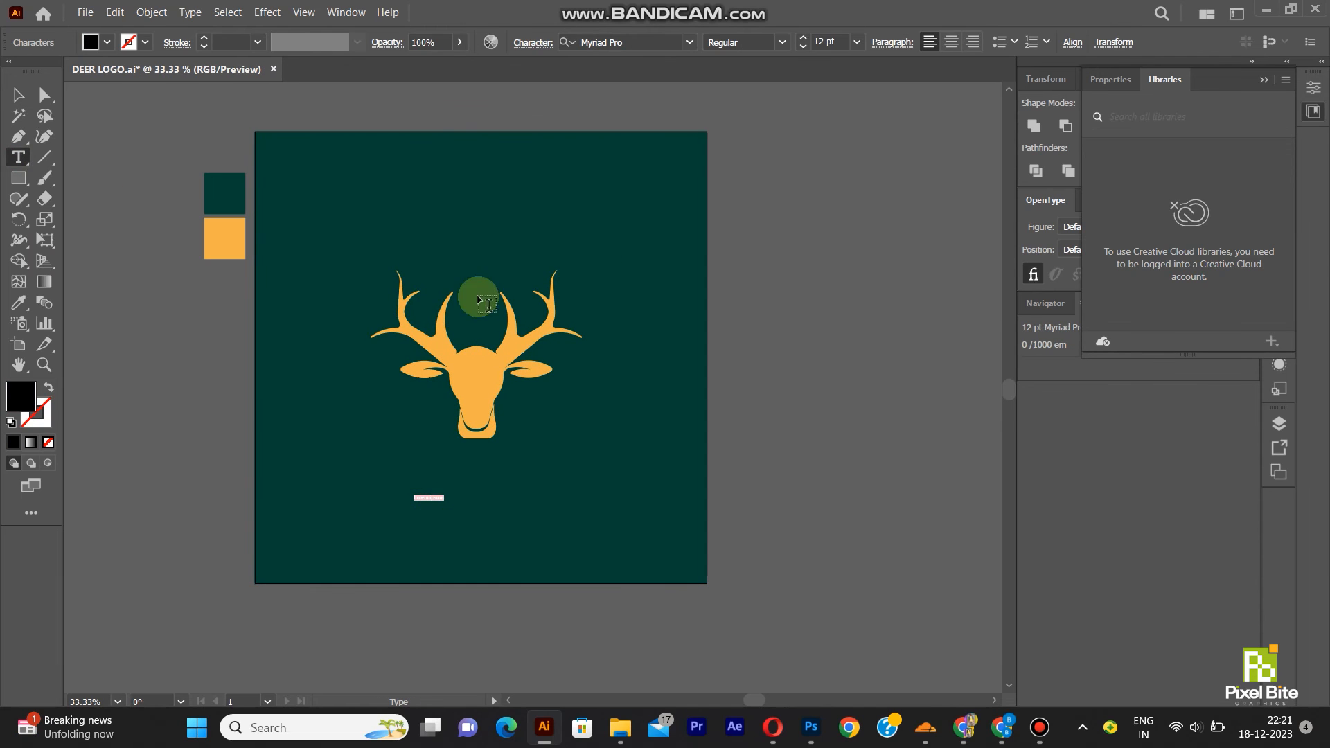
click(545, 49)
double_click(397, 123)
key(Return)
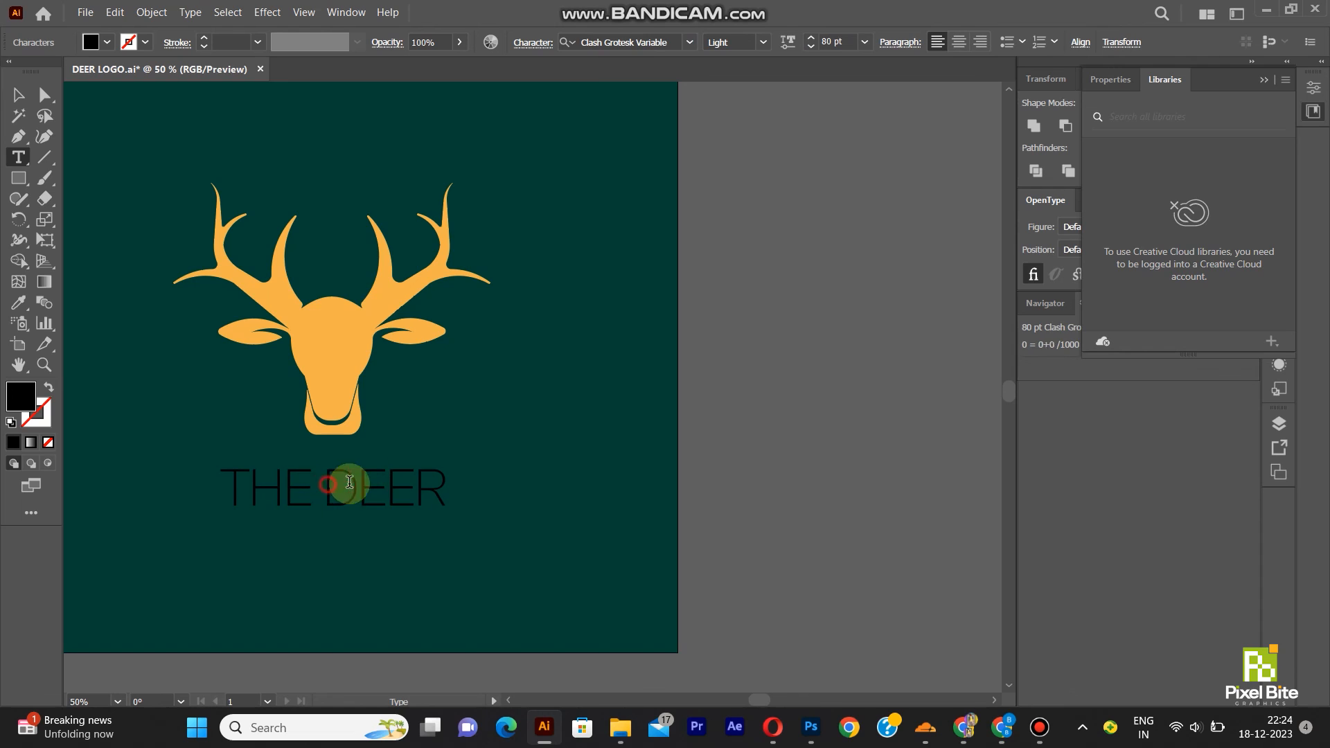
- Set the word DEER to the Medium weight and finish editing the text
drag(348, 485, 447, 488)
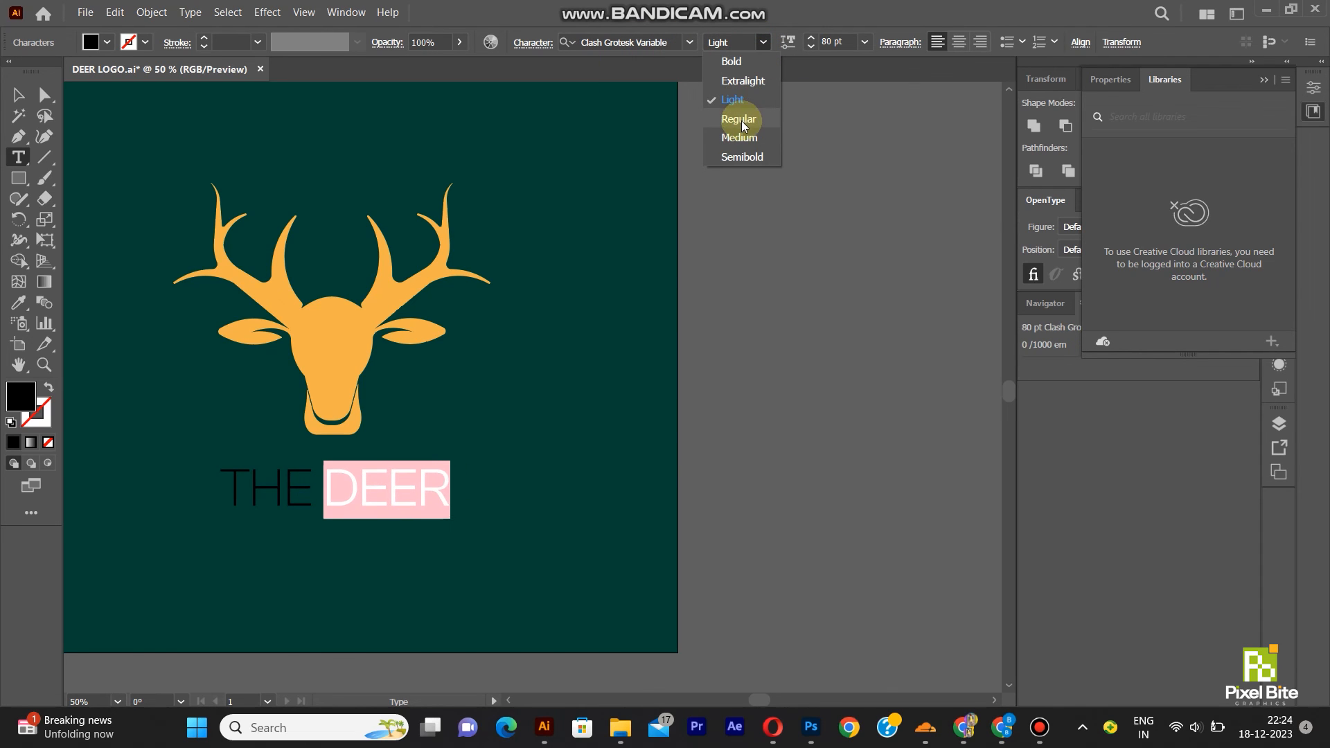
click(739, 137)
key(Escape)
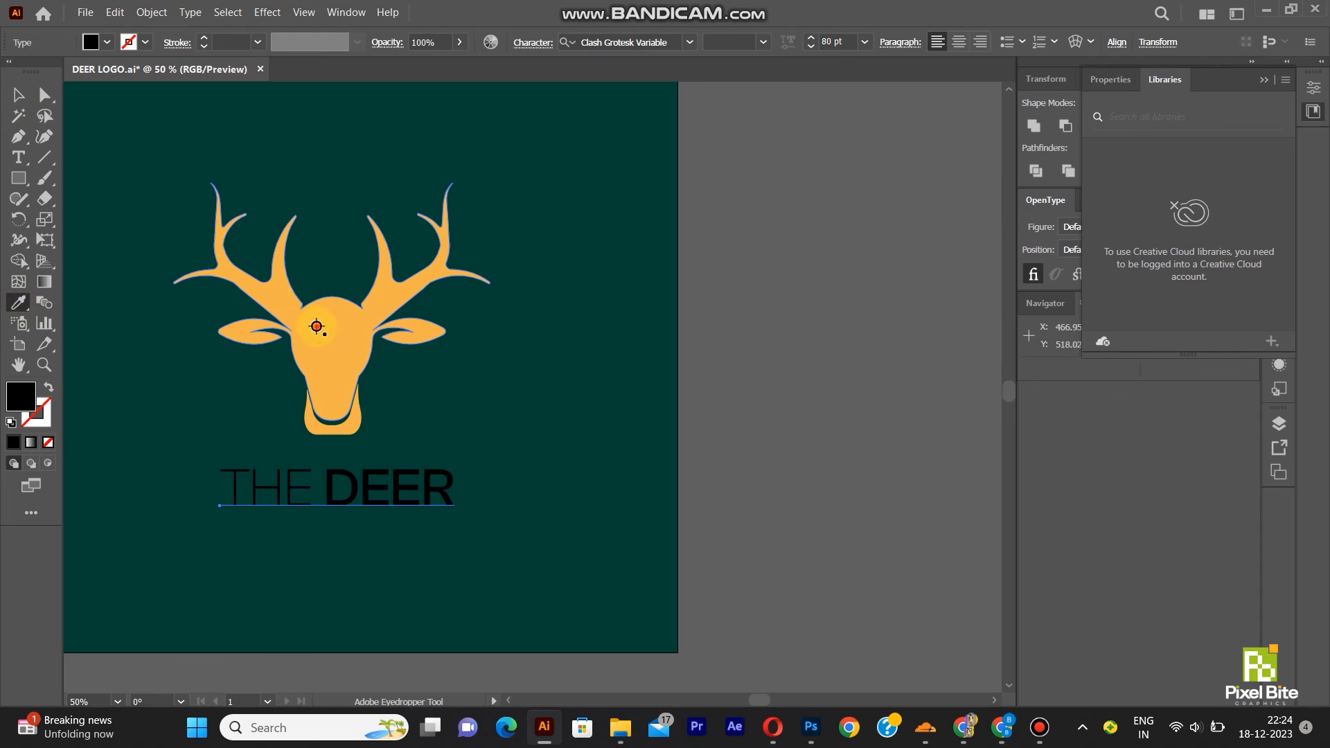
- Color the text with the deer's orange and scale it down to about 66.5 pt beneath the muzzle
click(316, 326)
key(v)
mouse_move(383, 490)
mouse_down()
mouse_move(363, 464)
mouse_move(373, 476)
mouse_up()
drag(447, 445, 398, 460)
drag(324, 479, 363, 473)
key(ctrl+minus)
click(533, 42)
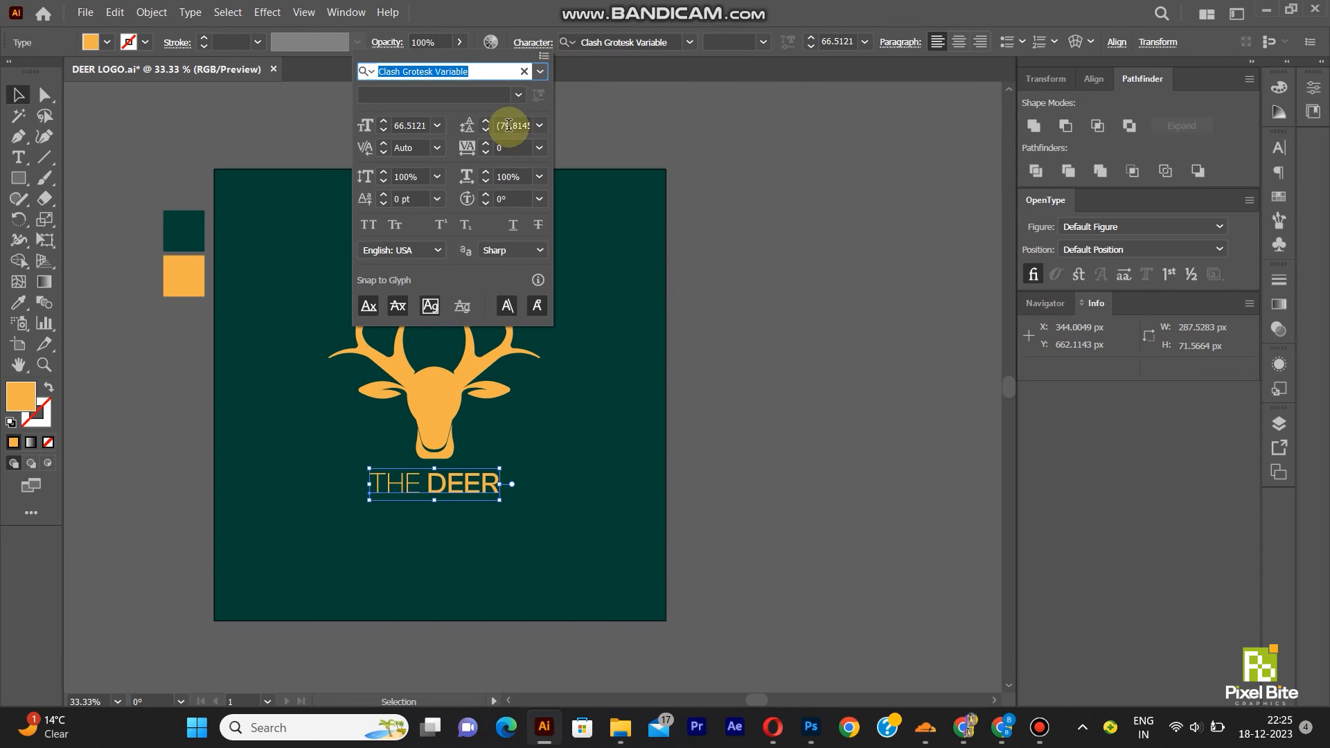
text(50)
click(492, 143)
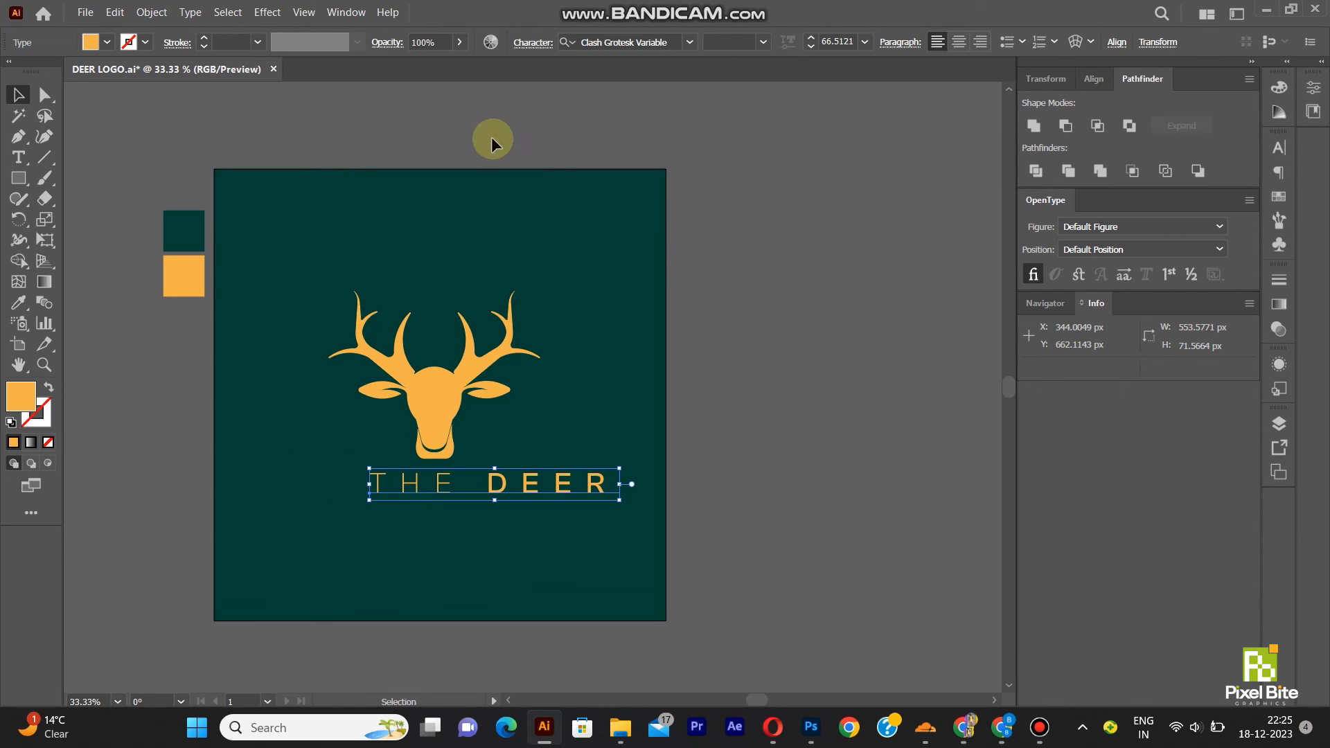
- Set the character tracking of the THE DEER text to 300
click(534, 43)
click(487, 147)
text(300)
key(Return)
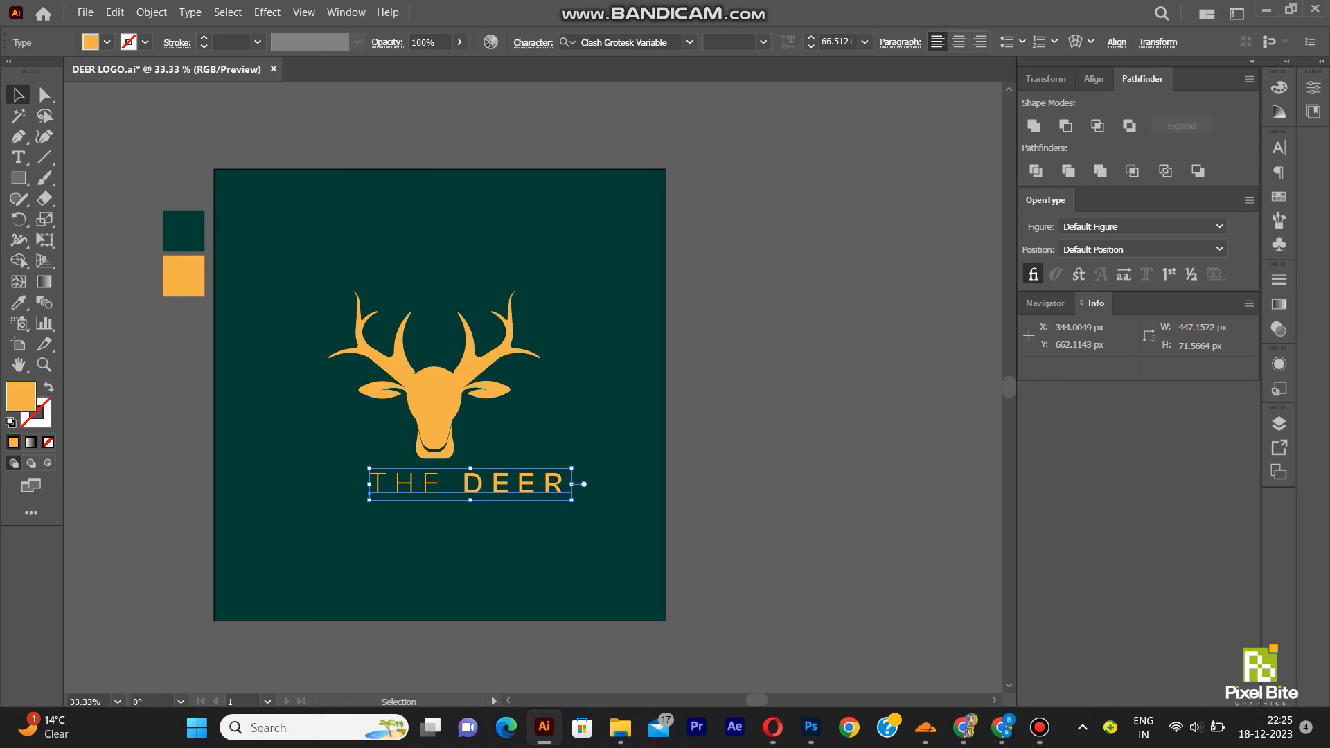
- Align the text horizontally with the deer head, reposition the two together on the artboard and deselect them
shift+click(443, 417)
click(582, 42)
drag(454, 388, 431, 392)
click(766, 416)
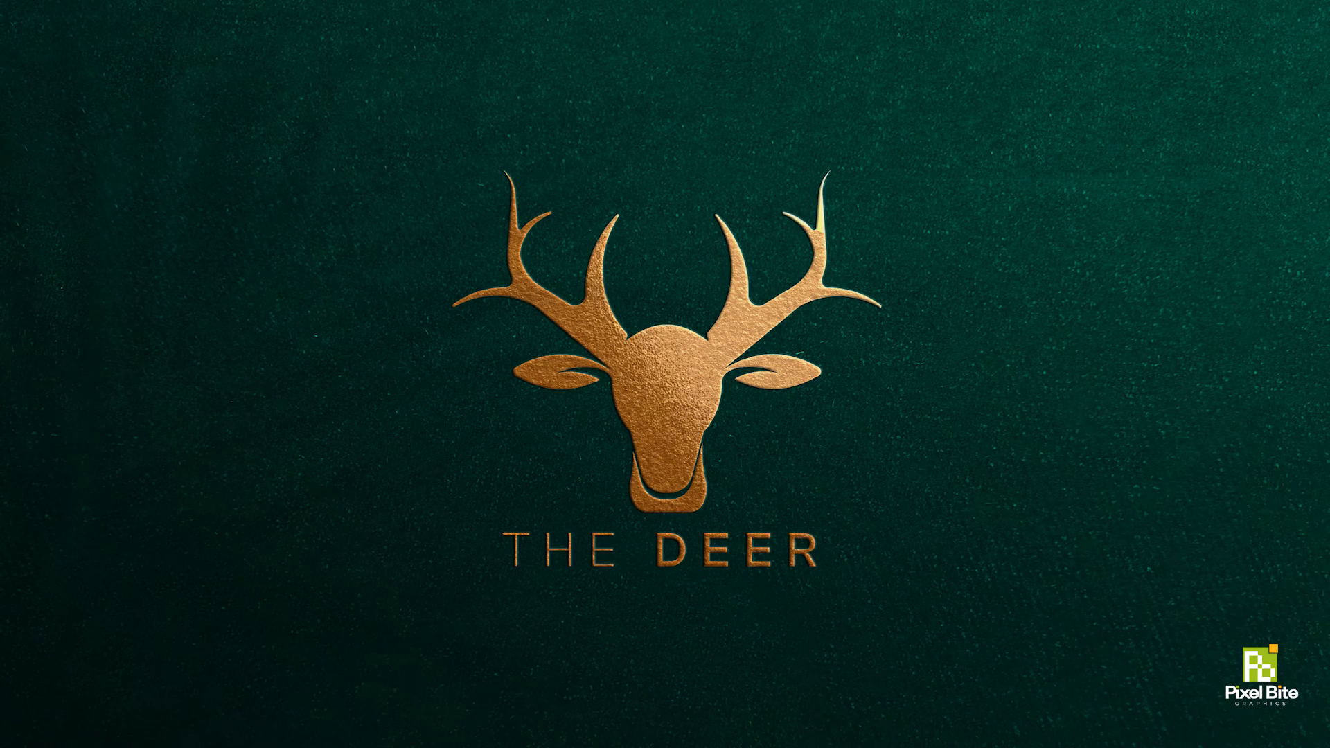